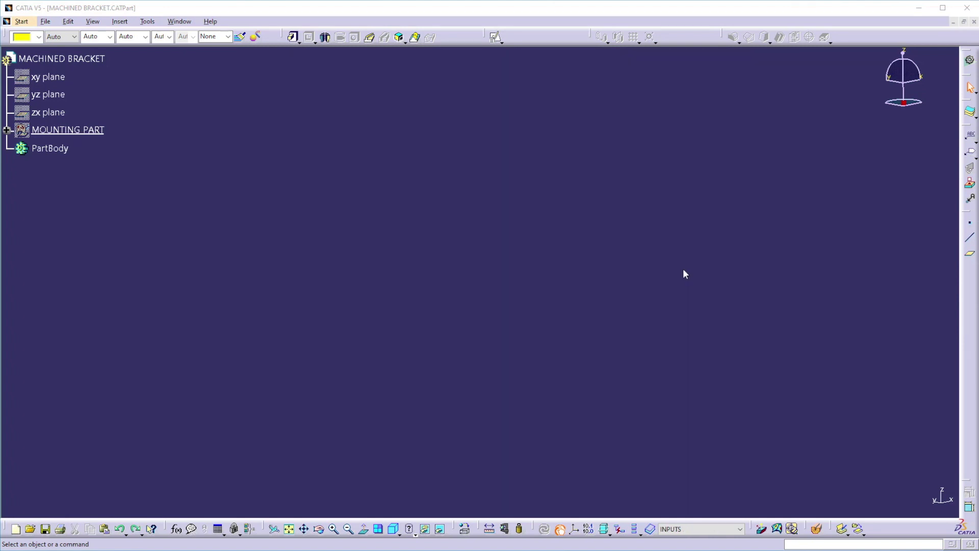
- Insert a geometrical set named INPUTS under MACHINED BRACKET
{"action": "left_click", "coordinate": [125, 22]}
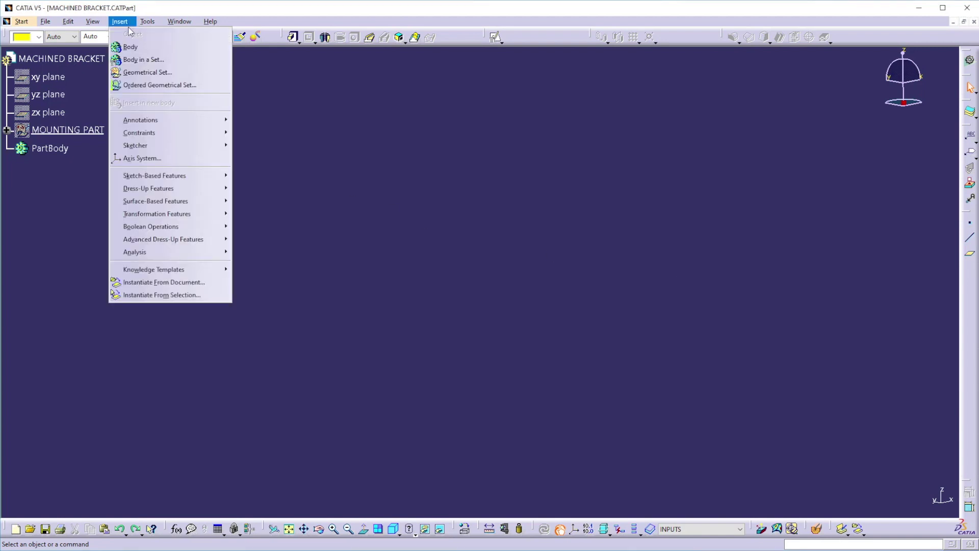
{"action": "left_click", "coordinate": [147, 72]}
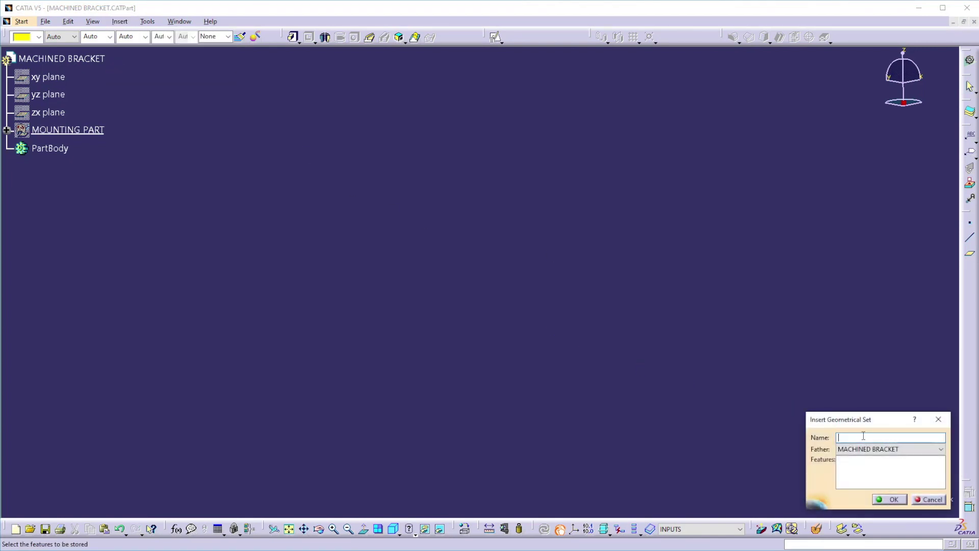
{"action": "type", "text": "INPUTS"}
{"action": "key", "text": "Return"}
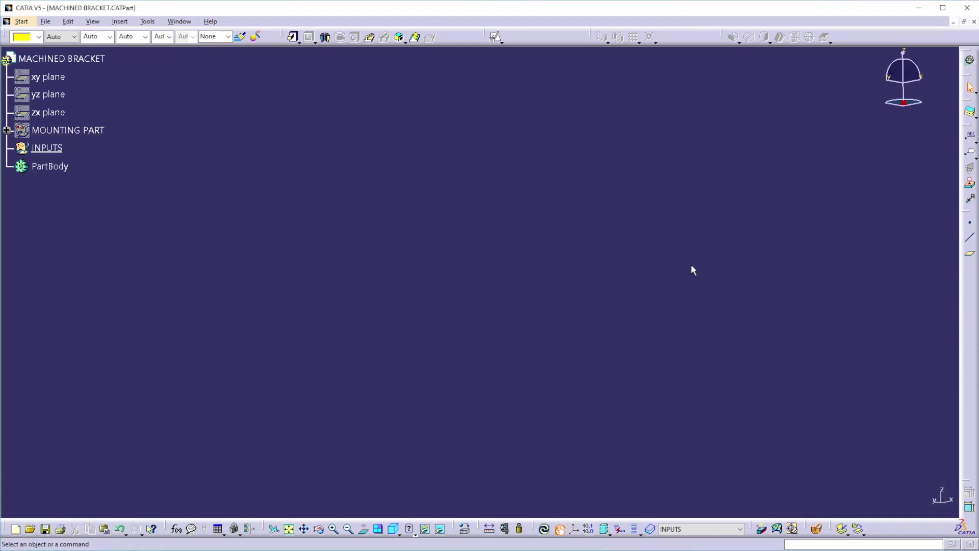
- Create a coordinate point at X 0, Y 0, Z 0 mm in the INPUTS set
{"action": "left_click", "coordinate": [969, 223]}
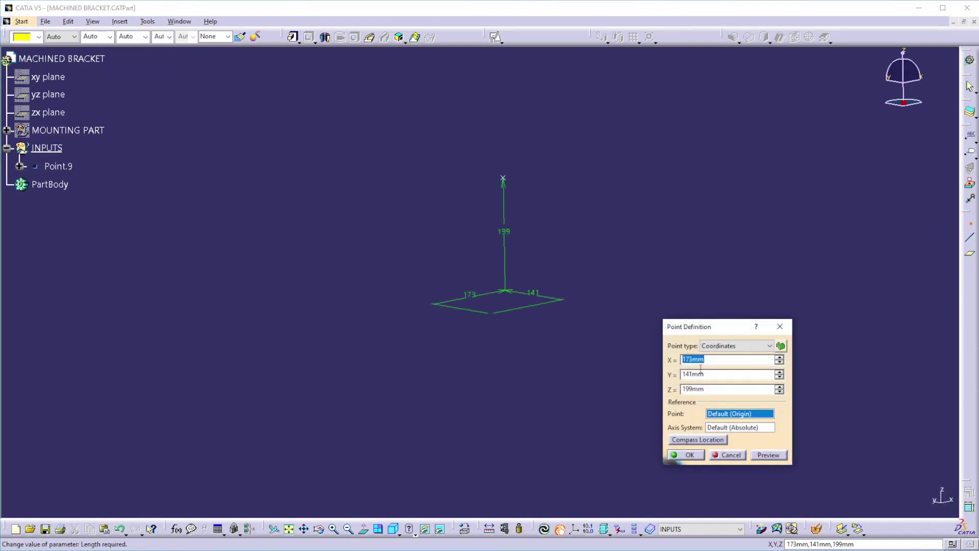
{"action": "type", "text": "0"}
{"action": "key", "text": "Tab"}
{"action": "type", "text": "0"}
{"action": "key", "text": "Tab"}
{"action": "type", "text": "0"}
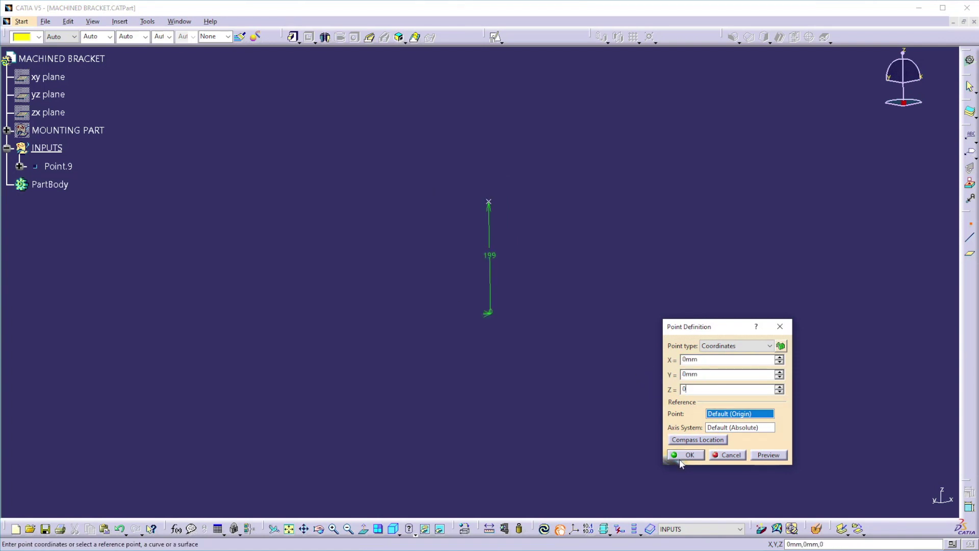
{"action": "left_click", "coordinate": [686, 454]}
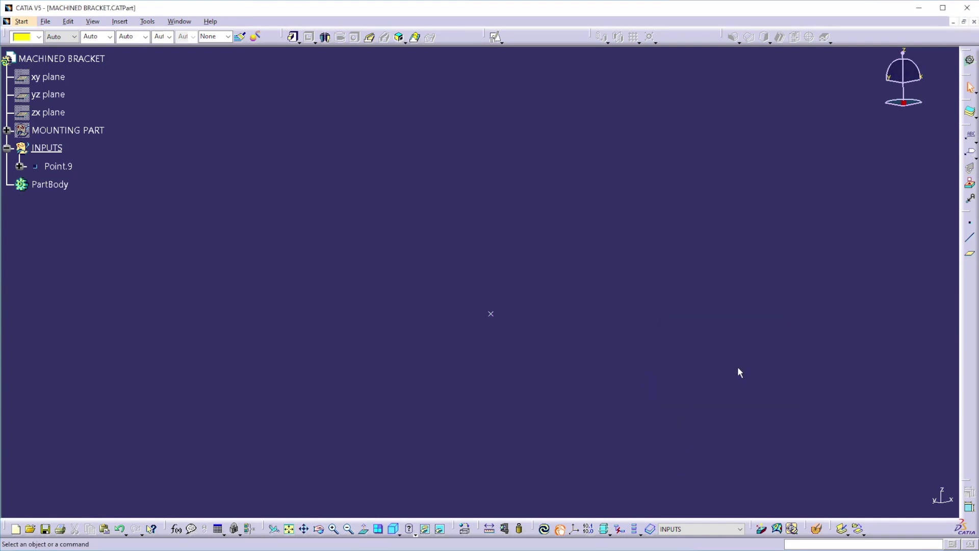
- Create a point-direction line from the origin point along the Z component, starting above the point and ending at about 267 mm
{"action": "left_click", "coordinate": [969, 237]}
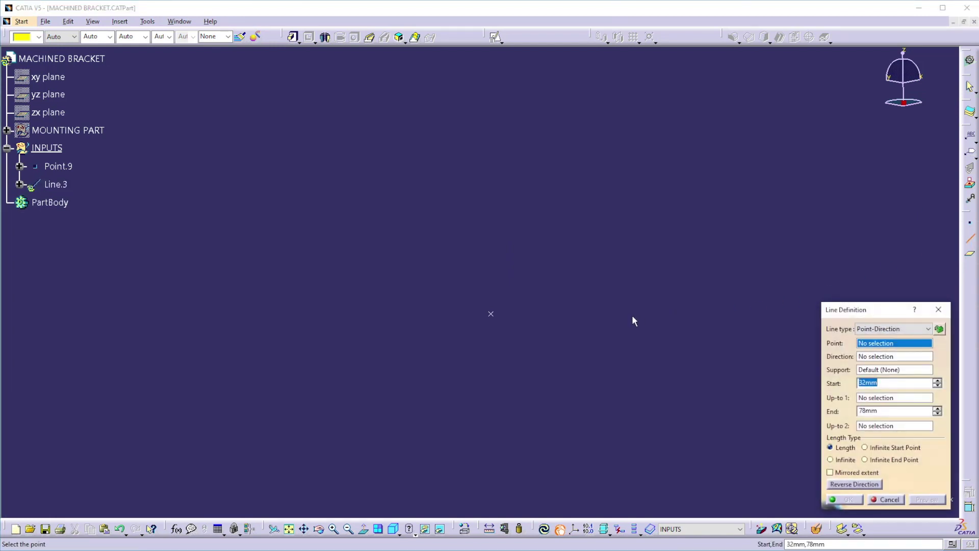
{"action": "left_click", "coordinate": [490, 313]}
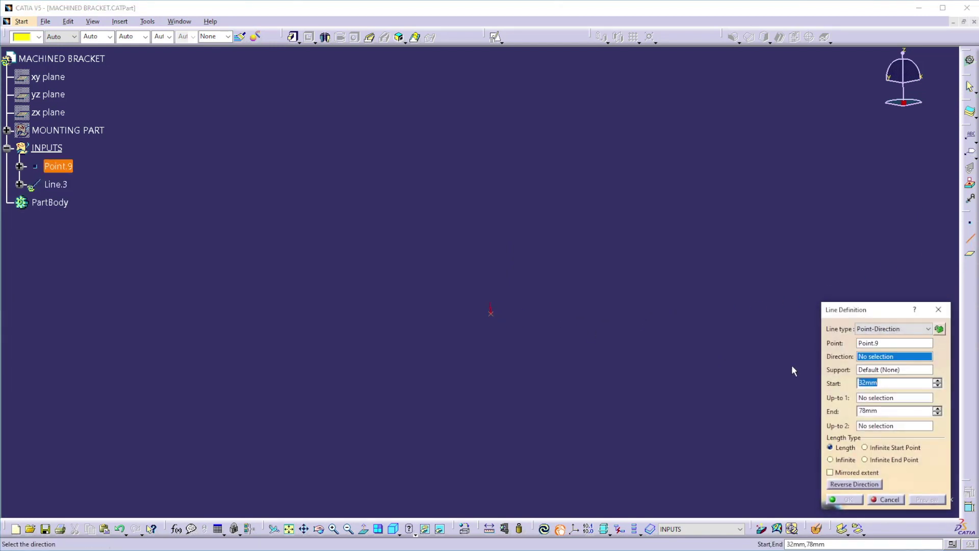
{"action": "right_click", "coordinate": [879, 359]}
{"action": "left_click", "coordinate": [913, 402]}
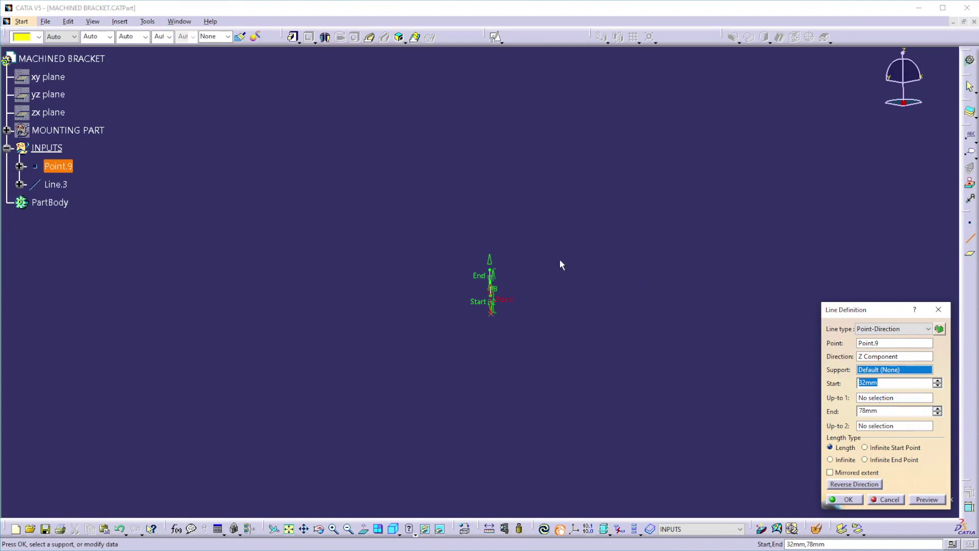
{"action": "left_click_drag", "start_coordinate": [491, 264], "coordinate": [488, 153]}
{"action": "left_click_drag", "start_coordinate": [494, 290], "coordinate": [483, 243]}
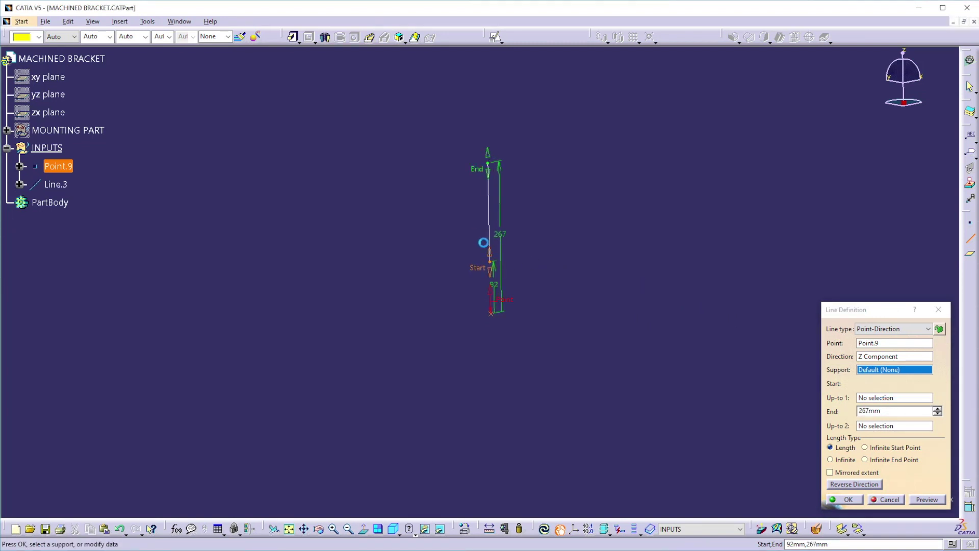
{"action": "left_click", "coordinate": [846, 501]}
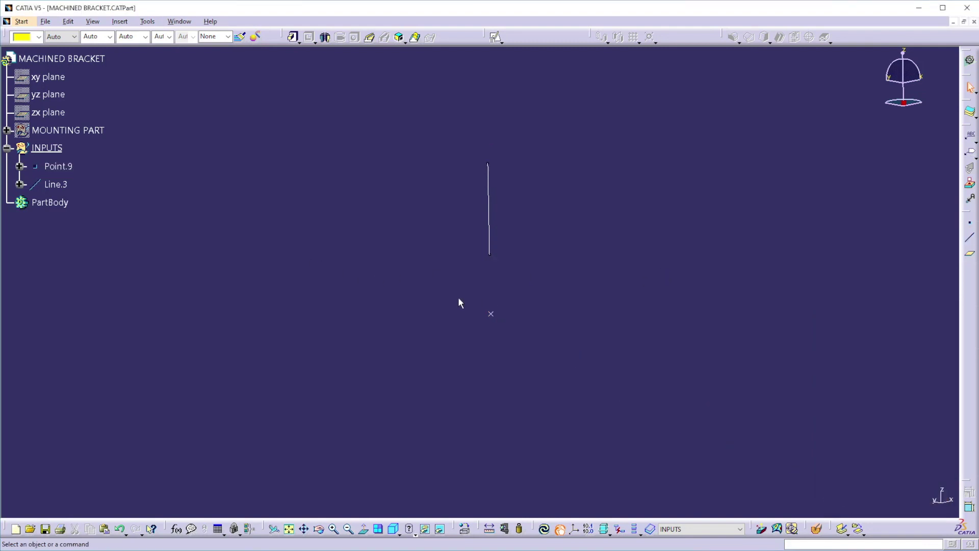
- Create a coordinate point at X 35/2 (17.5 mm), Y 75 mm, Z -15 mm
{"action": "left_click", "coordinate": [969, 222]}
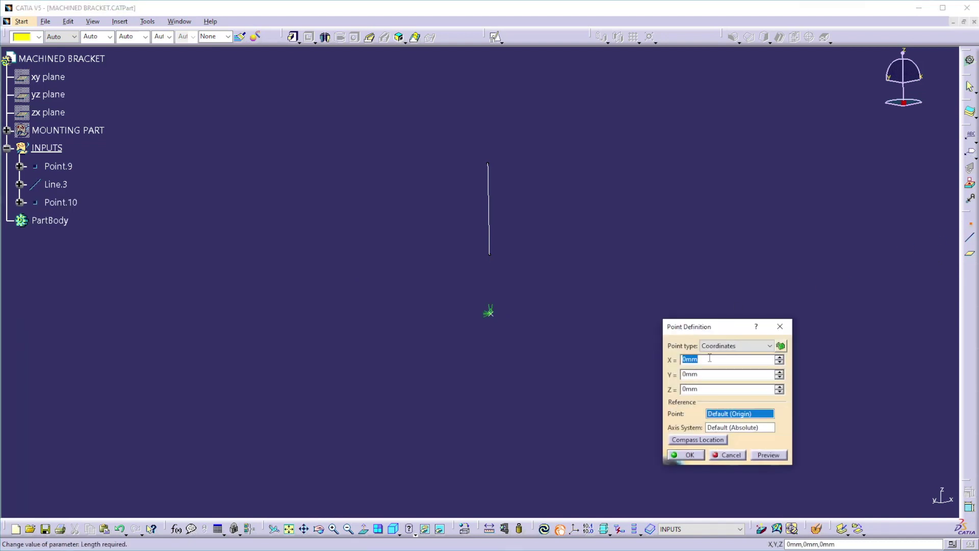
{"action": "type", "text": "35/2"}
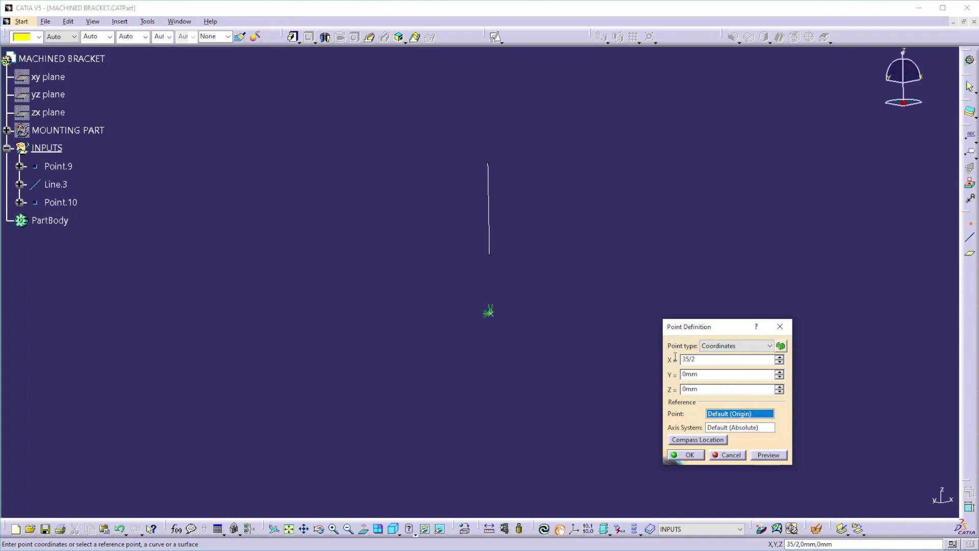
{"action": "key", "text": "Tab"}
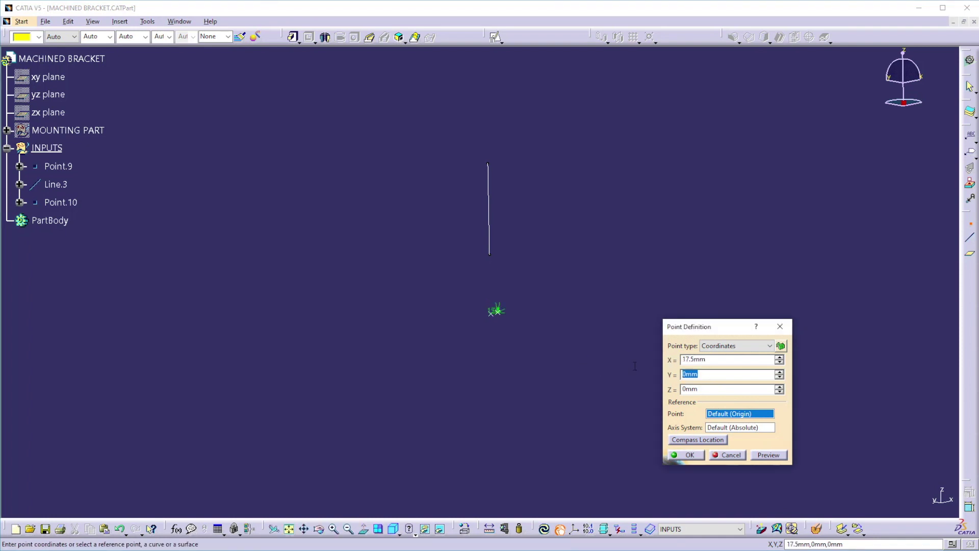
{"action": "type", "text": "75"}
{"action": "key", "text": "Tab"}
{"action": "type", "text": "-15"}
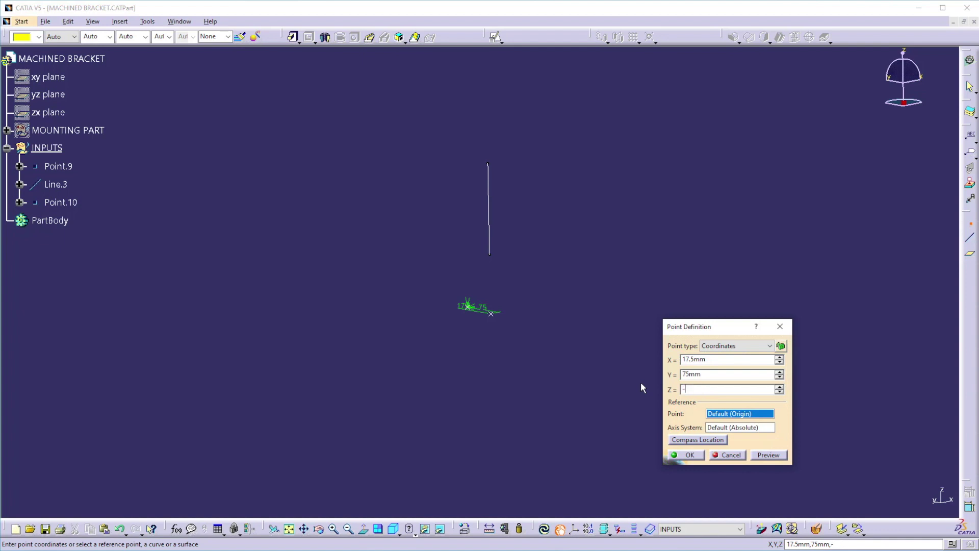
{"action": "left_click", "coordinate": [509, 458]}
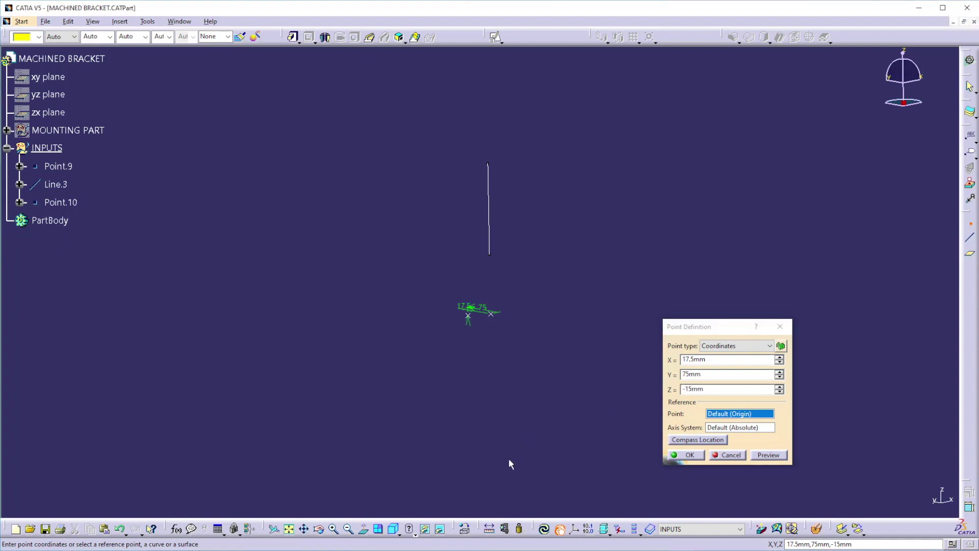
{"action": "left_click", "coordinate": [688, 454]}
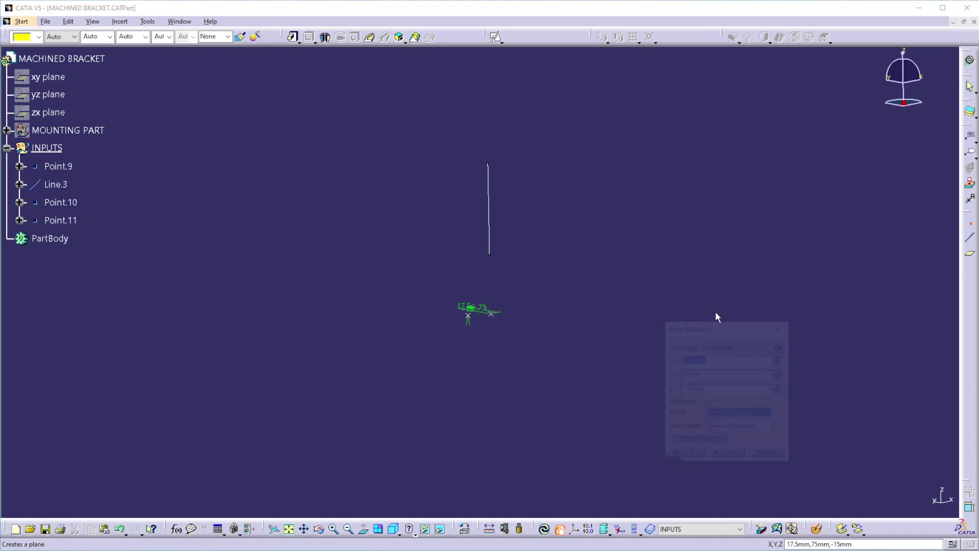
- Create a second coordinate point at X -17.5 mm, Y 75 mm, Z -15 mm
{"action": "left_click", "coordinate": [683, 359]}
{"action": "type", "text": "-"}
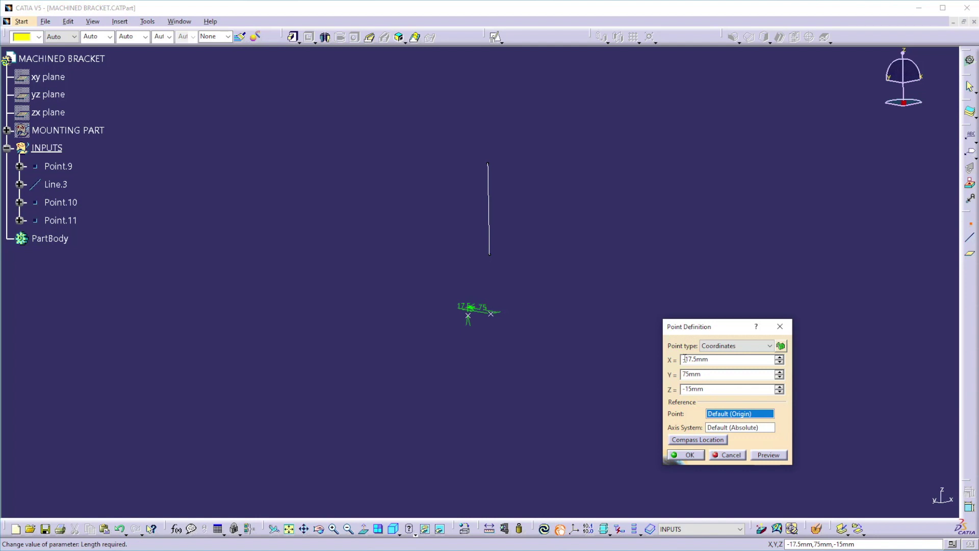
{"action": "left_click", "coordinate": [683, 454]}
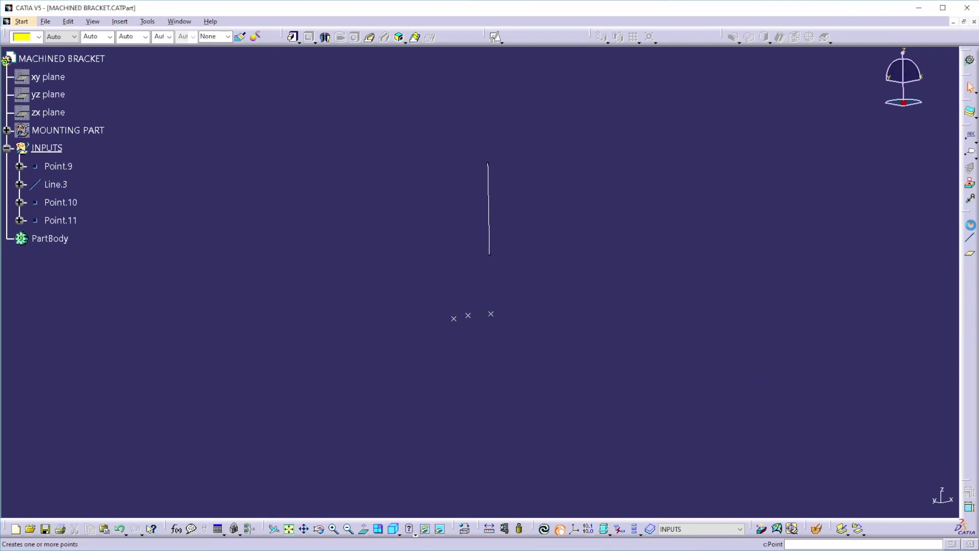
- Create a third mounting point at X 0 mm, Y -75 mm, Z -60 mm
{"action": "left_click", "coordinate": [969, 222]}
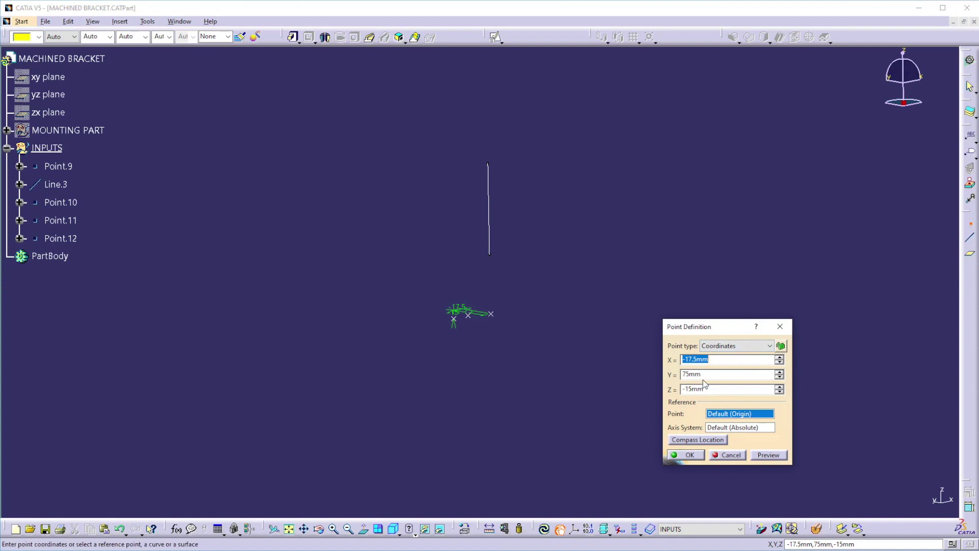
{"action": "type", "text": "0"}
{"action": "left_click", "coordinate": [685, 375]}
{"action": "type", "text": "-"}
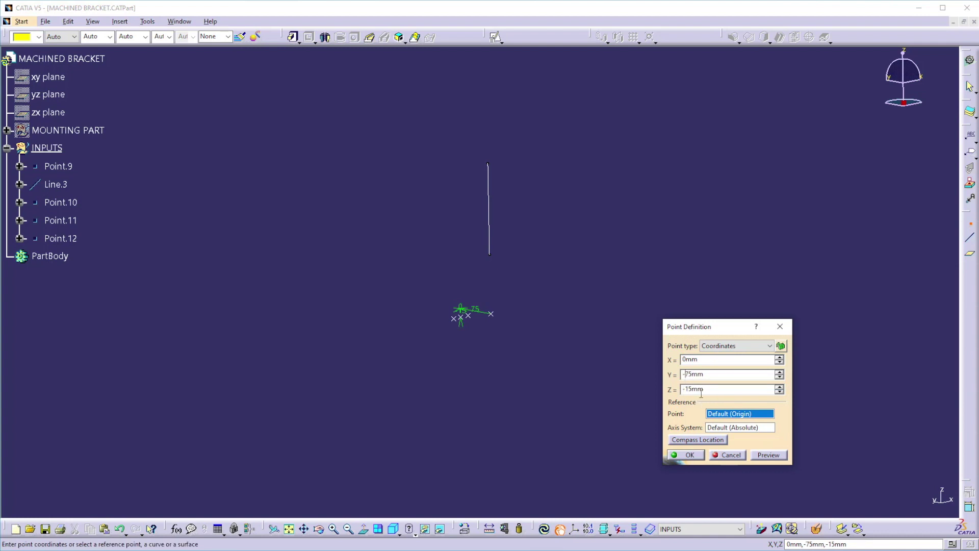
{"action": "double_click", "coordinate": [706, 389]}
{"action": "type", "text": "-60"}
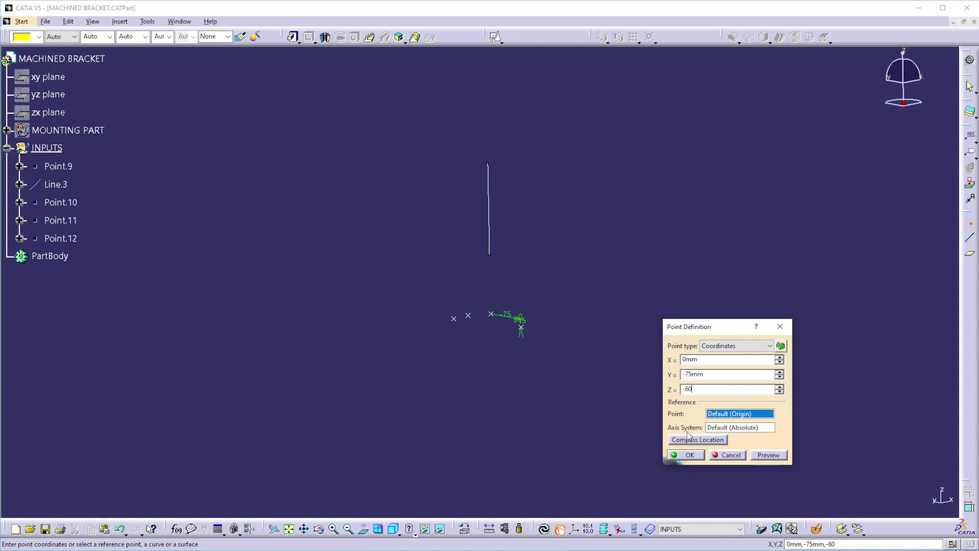
{"action": "left_click", "coordinate": [687, 453]}
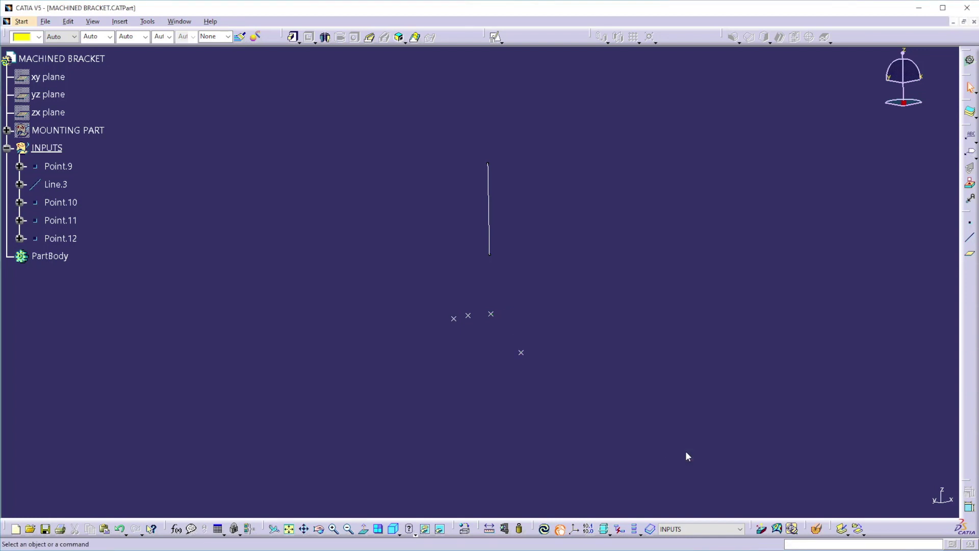
- Isolate the four points and the line in the INPUTS set from their parameters
{"action": "left_click", "coordinate": [57, 166]}
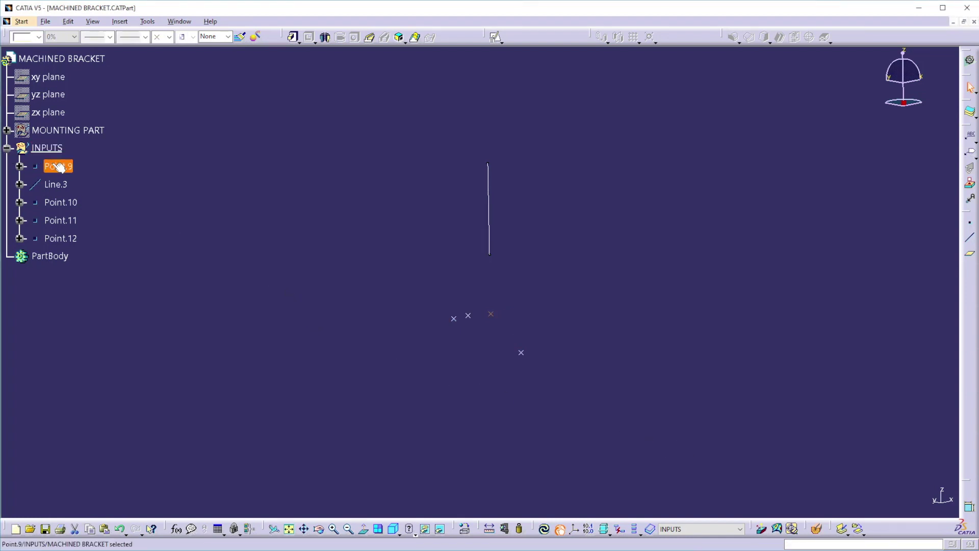
{"action": "left_click", "coordinate": [61, 220], "text": "ctrl"}
{"action": "left_click", "coordinate": [60, 238], "text": "shift"}
{"action": "right_click", "coordinate": [62, 241]}
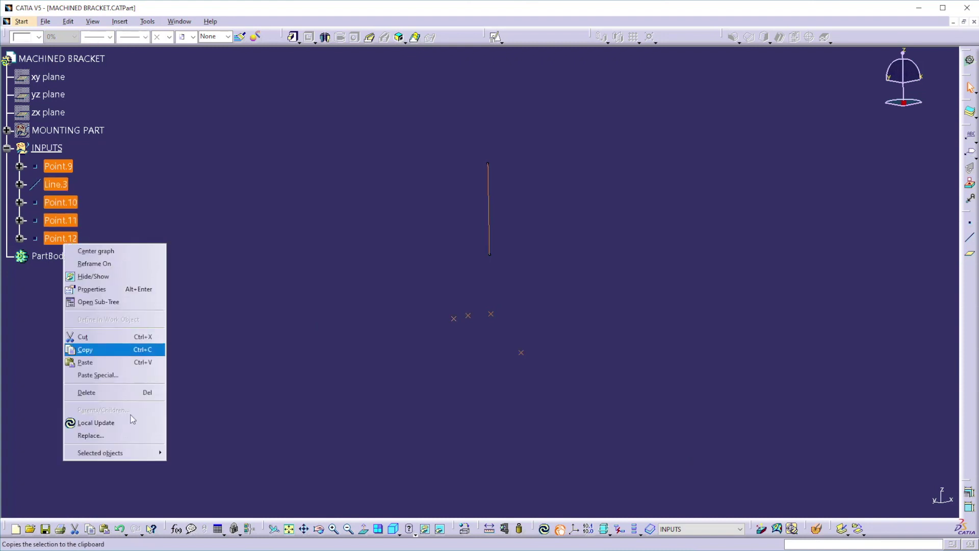
{"action": "mouse_move", "coordinate": [136, 452]}
{"action": "left_click", "coordinate": [216, 469]}
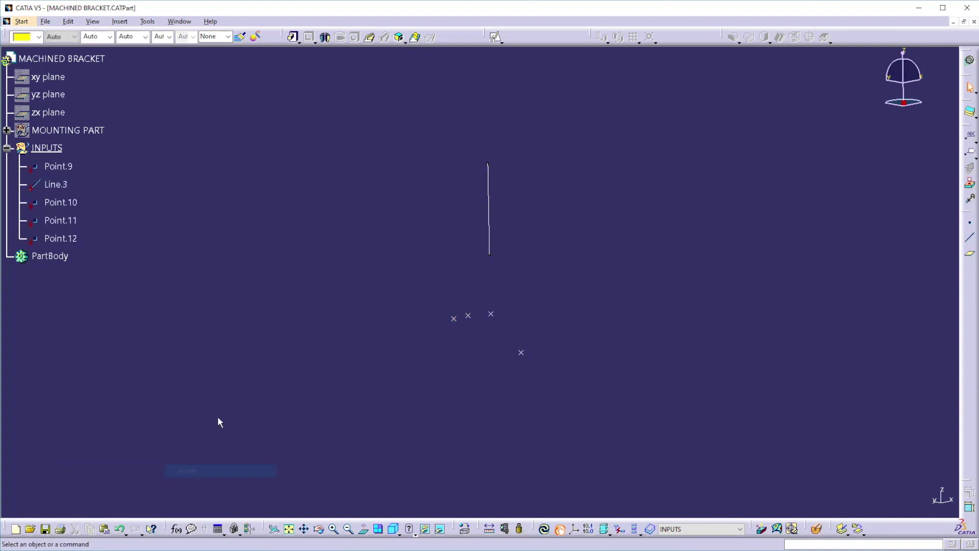
- Rename the origin point to CYL_POS and the vertical line to CYL_ORI
{"action": "right_click", "coordinate": [63, 164]}
{"action": "left_click", "coordinate": [114, 205]}
{"action": "type", "text": "CYL_POS"}
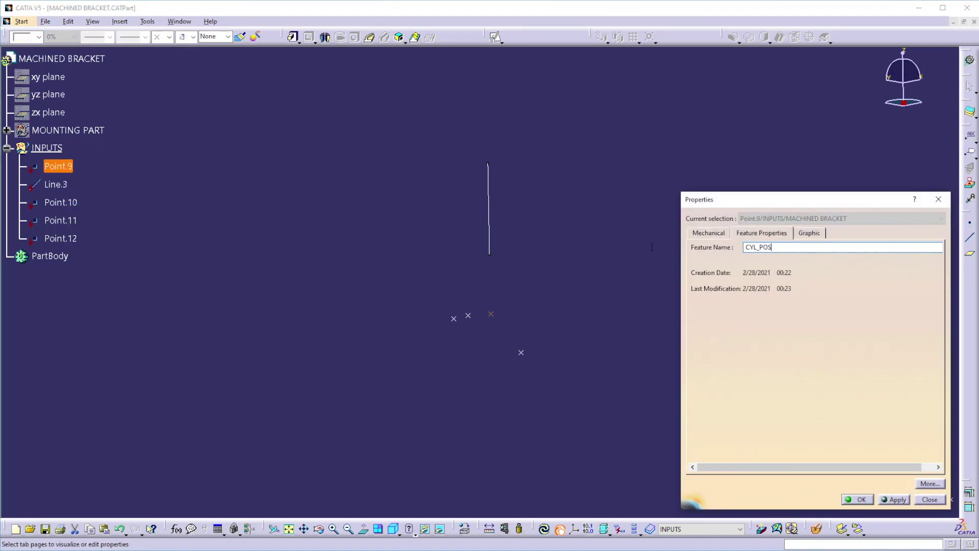
{"action": "left_click", "coordinate": [860, 499]}
{"action": "right_click", "coordinate": [64, 184]}
{"action": "left_click", "coordinate": [92, 229]}
{"action": "type", "text": "CYL_ORI"}
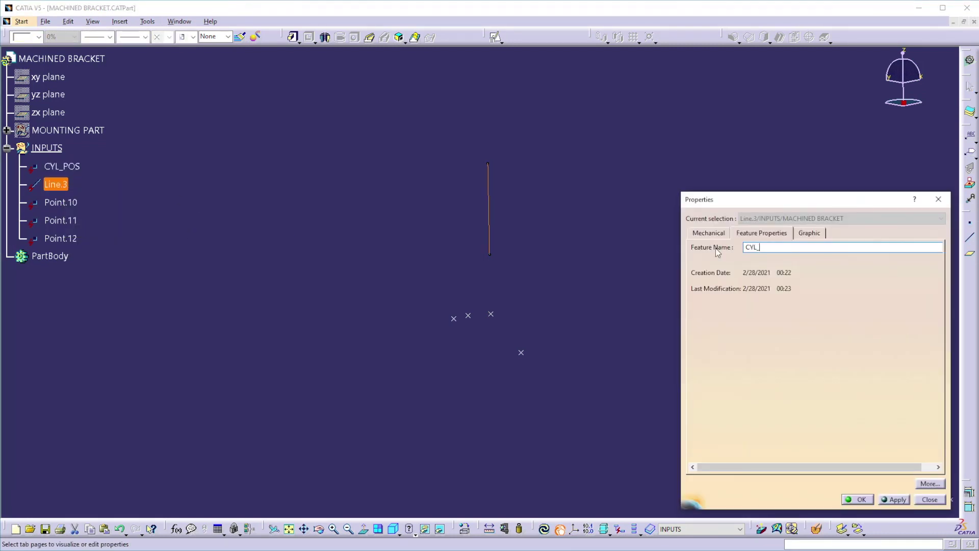
{"action": "left_click", "coordinate": [861, 498]}
- Rename the three remaining points in the INPUTS set, in tree order, to MOUNT1, MOUNT2 and MOUNT3
{"action": "right_click", "coordinate": [61, 202]}
{"action": "left_click", "coordinate": [98, 249]}
{"action": "type", "text": "MOUNT1"}
{"action": "left_click", "coordinate": [858, 498]}
{"action": "right_click", "coordinate": [61, 220]}
{"action": "left_click", "coordinate": [93, 266]}
{"action": "type", "text": "MOUNT2"}
{"action": "key", "text": "Return"}
{"action": "right_click", "coordinate": [60, 239]}
{"action": "left_click", "coordinate": [93, 284]}
{"action": "type", "text": "MOUNT3"}
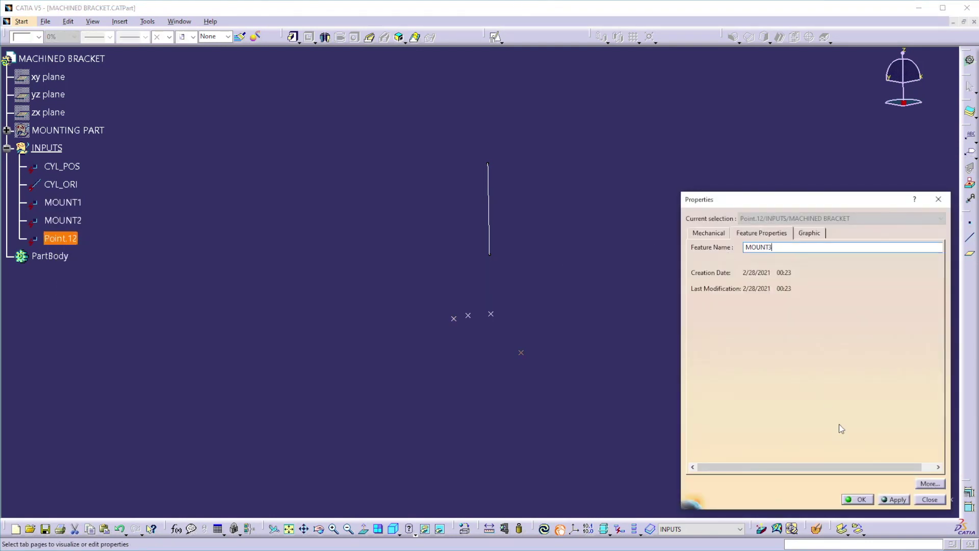
{"action": "left_click", "coordinate": [857, 498]}
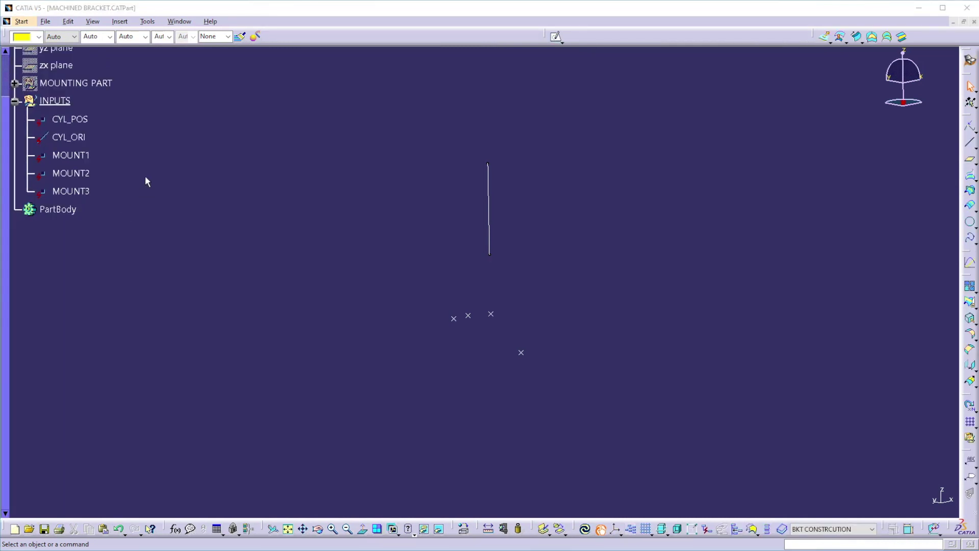
- Insert a geometrical set named BKT CONSTRUCTION under MACHINED BRACKET
{"action": "left_click", "coordinate": [121, 21]}
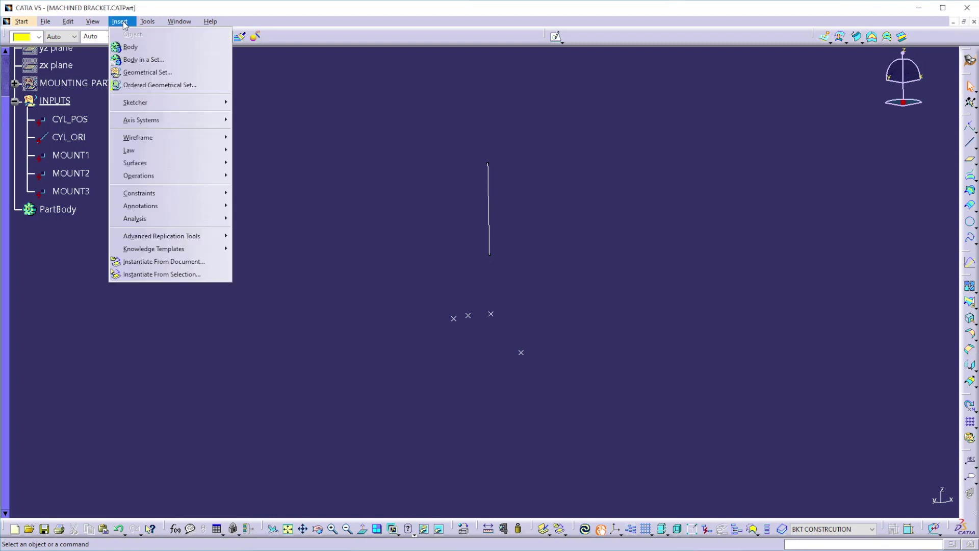
{"action": "left_click", "coordinate": [147, 72]}
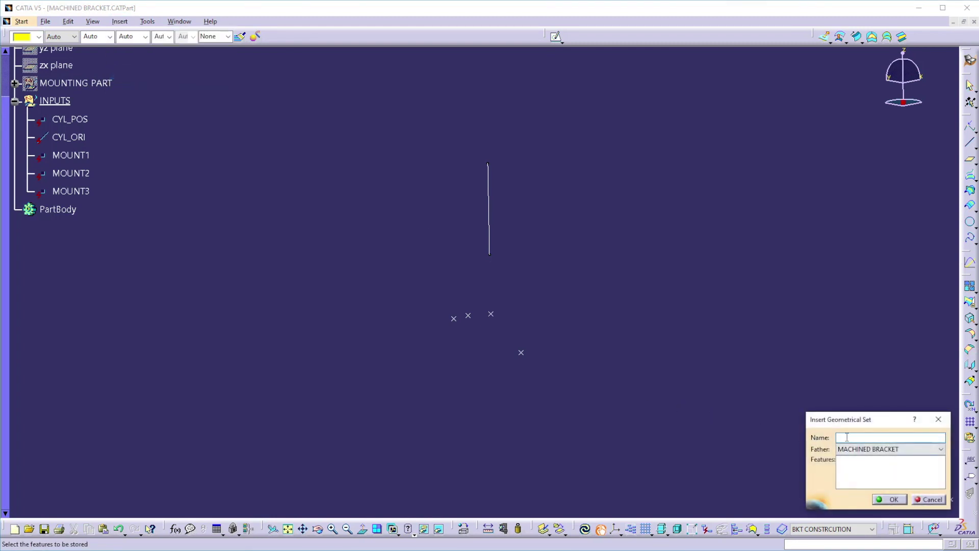
{"action": "type", "text": "BKT CONSTRUCTION"}
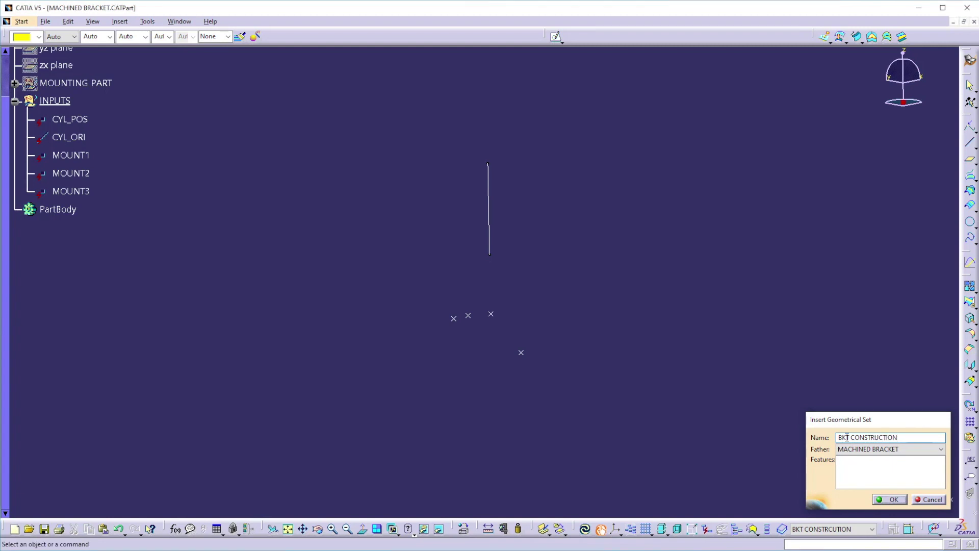
{"action": "key", "text": "Return"}
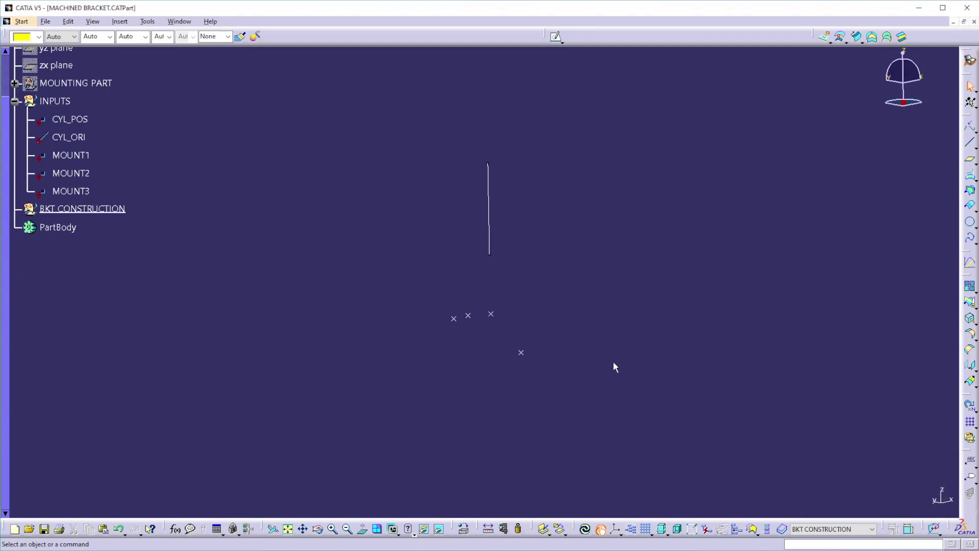
- Create a plane normal to the CYL_ORI line through the CYL_POS point
{"action": "middle_click_drag", "start_coordinate": [553, 326], "coordinate": [638, 291]}
{"action": "left_click", "coordinate": [969, 158]}
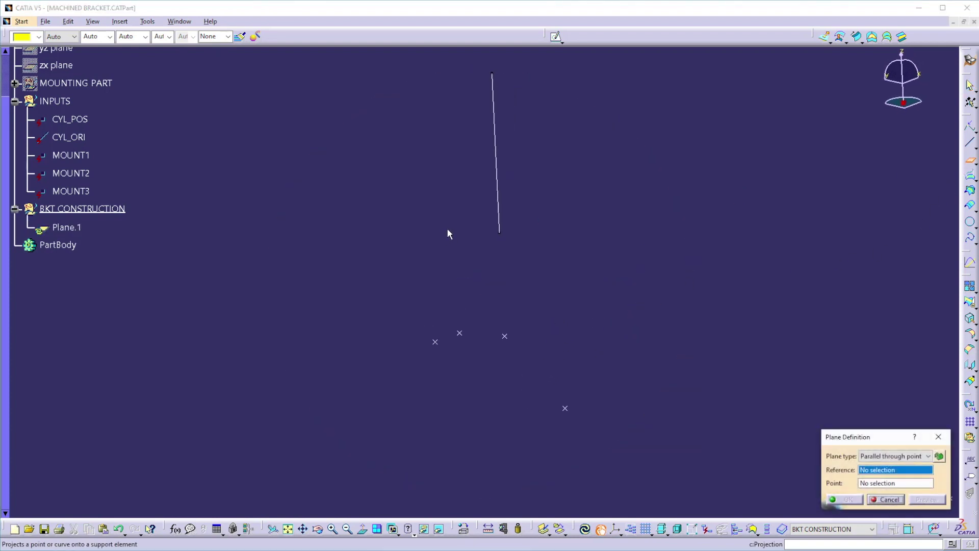
{"action": "left_click", "coordinate": [497, 213]}
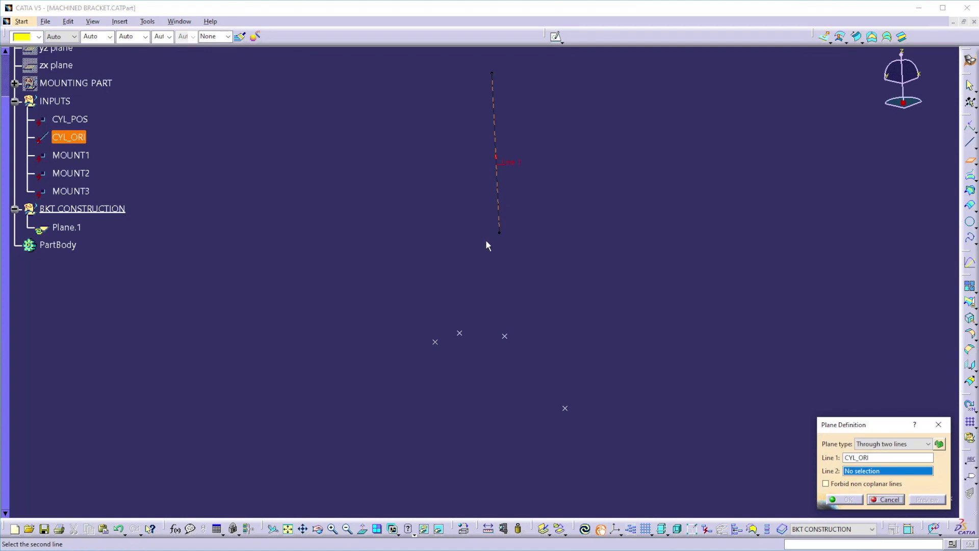
{"action": "left_click", "coordinate": [509, 338]}
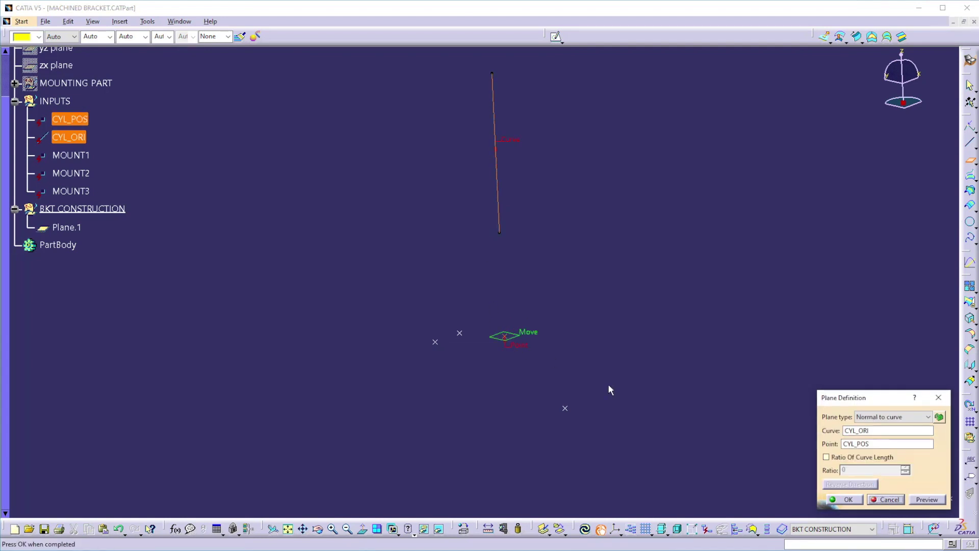
{"action": "left_click", "coordinate": [847, 499]}
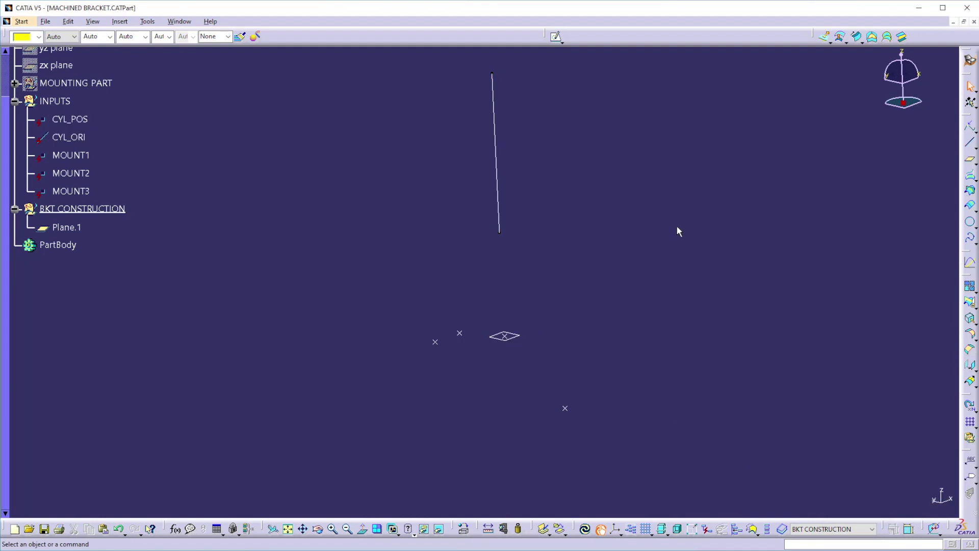
- Create a point-to-point line from MOUNT2 to MOUNT1
{"action": "left_click", "coordinate": [969, 143]}
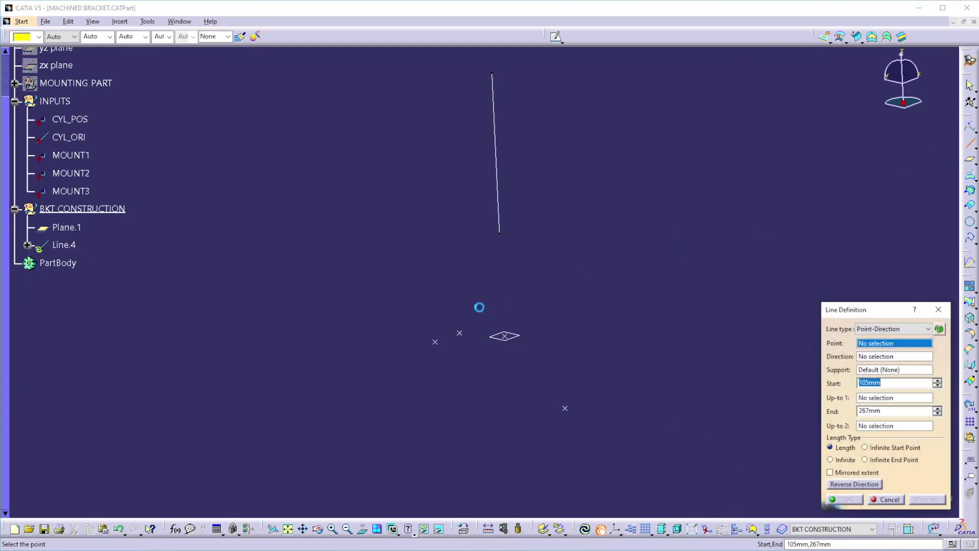
{"action": "left_click", "coordinate": [441, 339]}
{"action": "left_click", "coordinate": [460, 333]}
{"action": "left_click", "coordinate": [831, 497]}
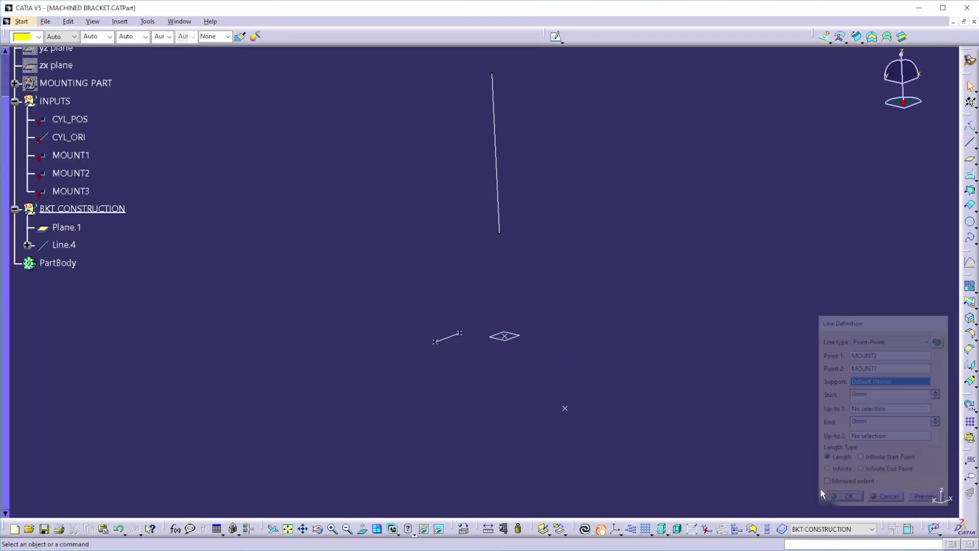
- Project the line between MOUNT2 and MOUNT1 normally onto the plane through CYL_POS
{"action": "middle_click_drag", "start_coordinate": [582, 362], "coordinate": [587, 364]}
{"action": "left_click", "coordinate": [969, 175]}
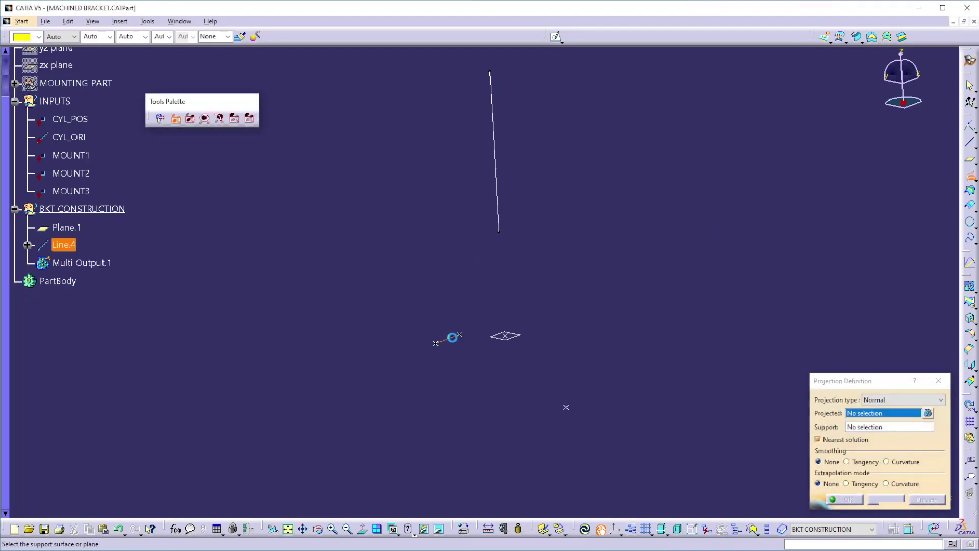
{"action": "left_click", "coordinate": [452, 337]}
{"action": "left_click", "coordinate": [505, 335]}
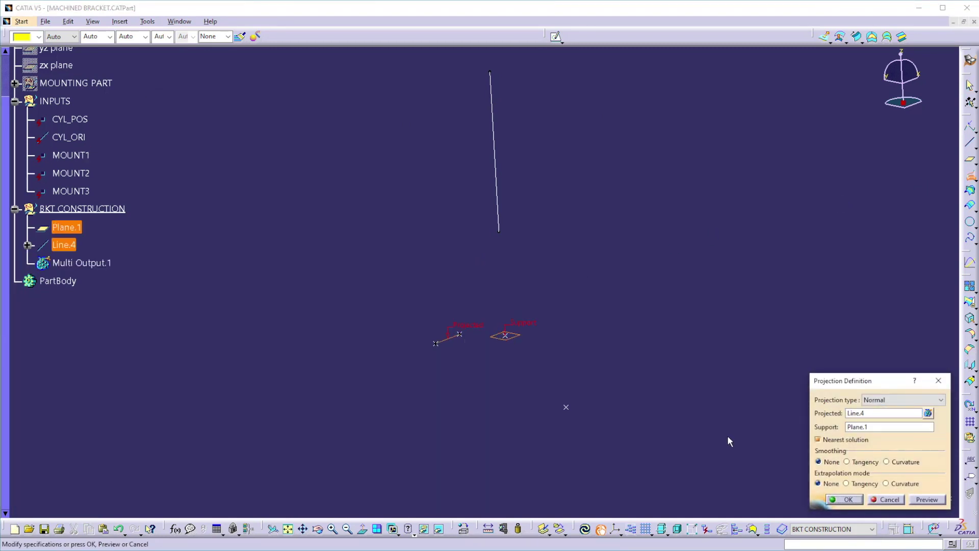
{"action": "left_click", "coordinate": [846, 499]}
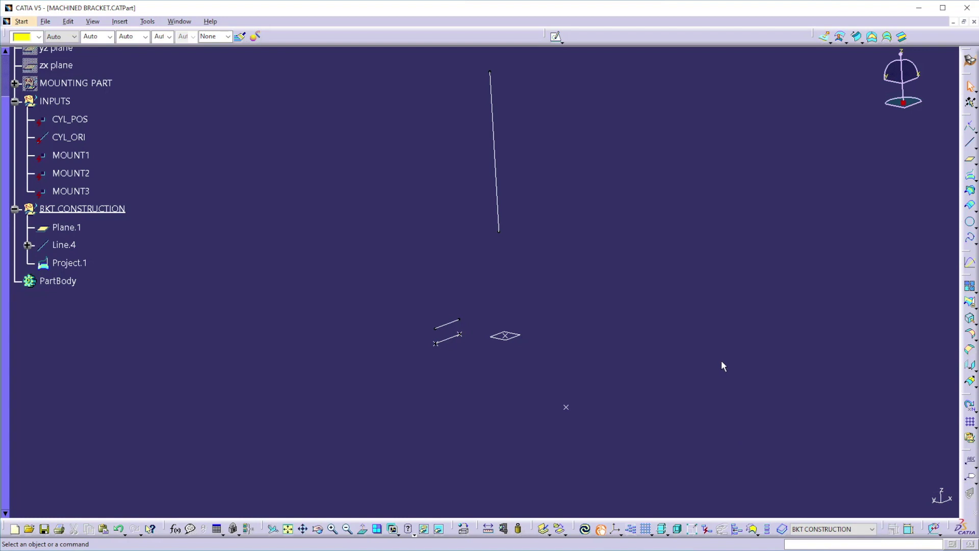
- Create a plane normal to the projected line, passing through CYL_POS
{"action": "left_click", "coordinate": [969, 161]}
{"action": "left_click", "coordinate": [451, 324]}
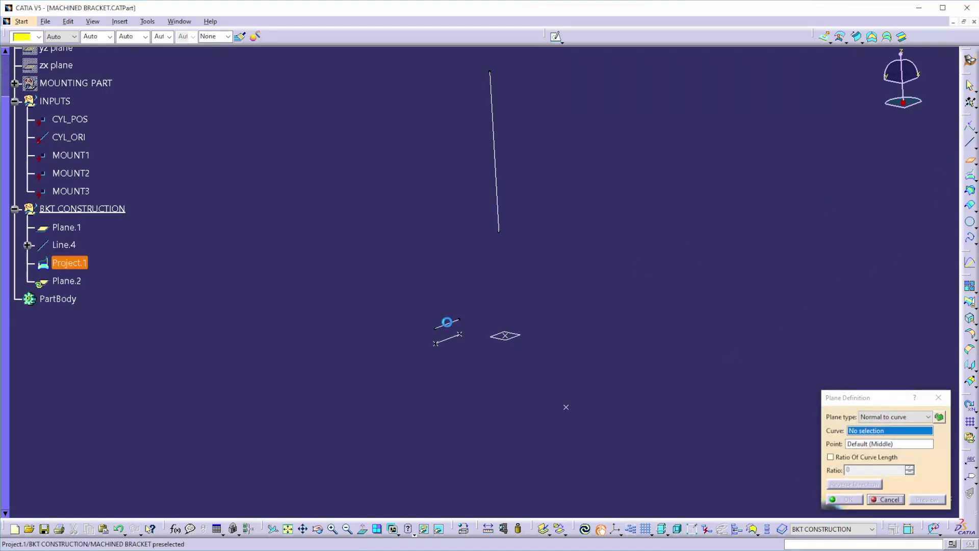
{"action": "left_click", "coordinate": [506, 336]}
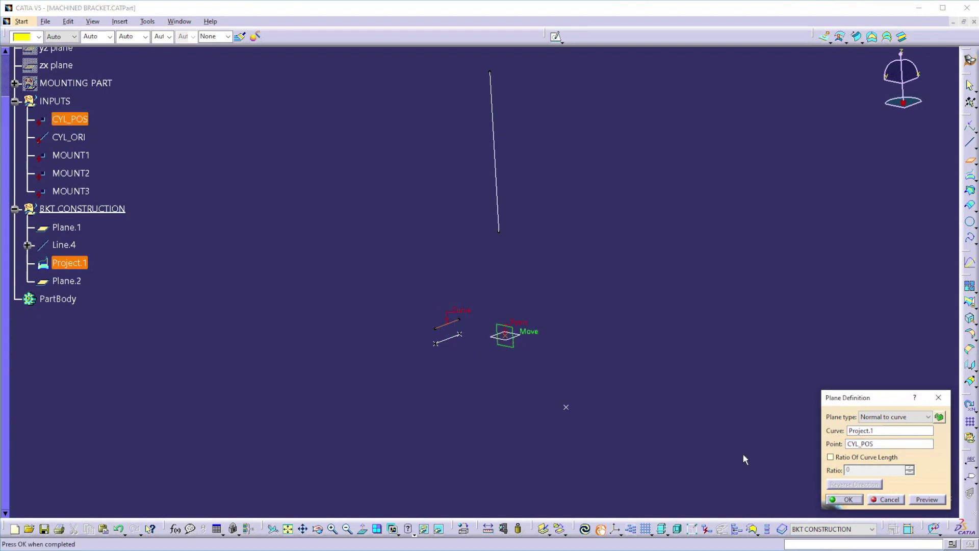
{"action": "left_click", "coordinate": [846, 499]}
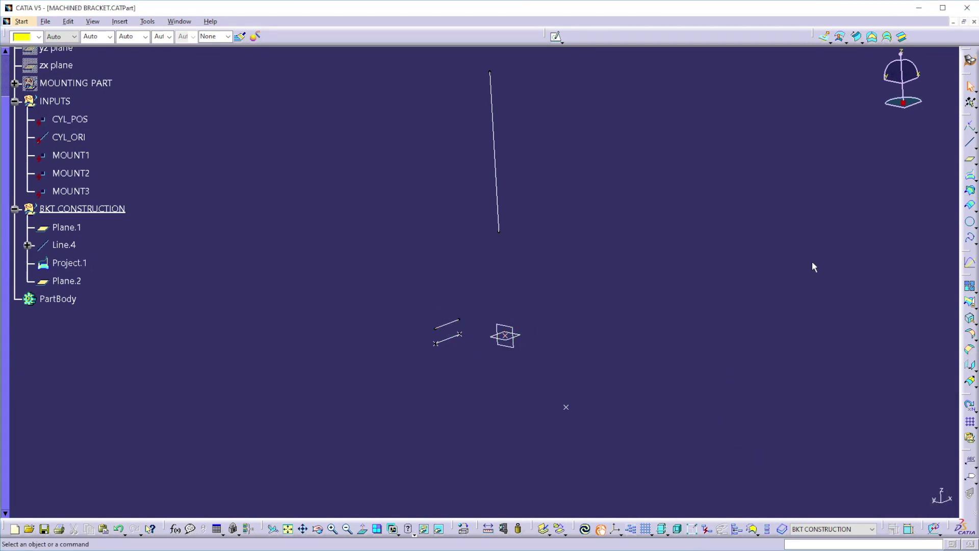
- Intersect Plane.2 with the projected line to create a point on that line
{"action": "left_click", "coordinate": [970, 189]}
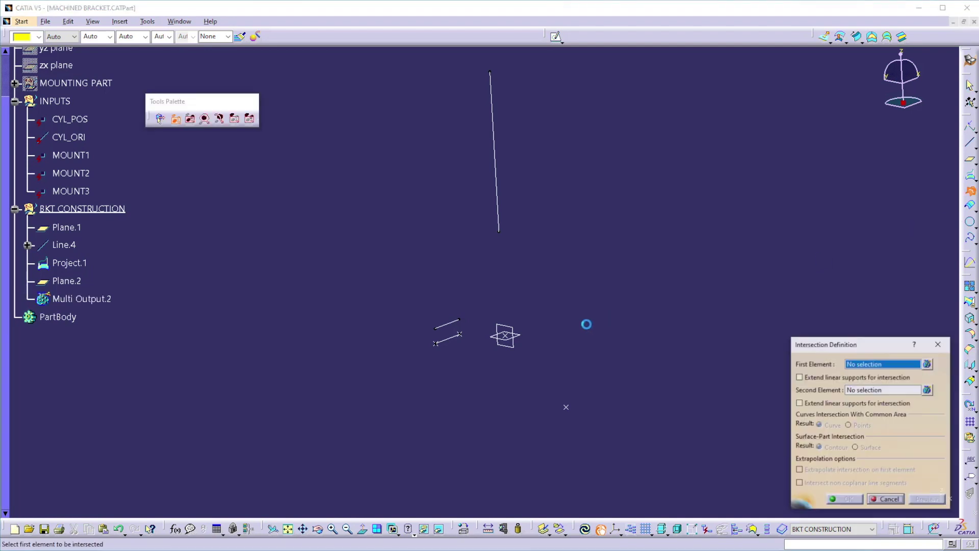
{"action": "left_click", "coordinate": [504, 336]}
{"action": "left_click", "coordinate": [447, 323]}
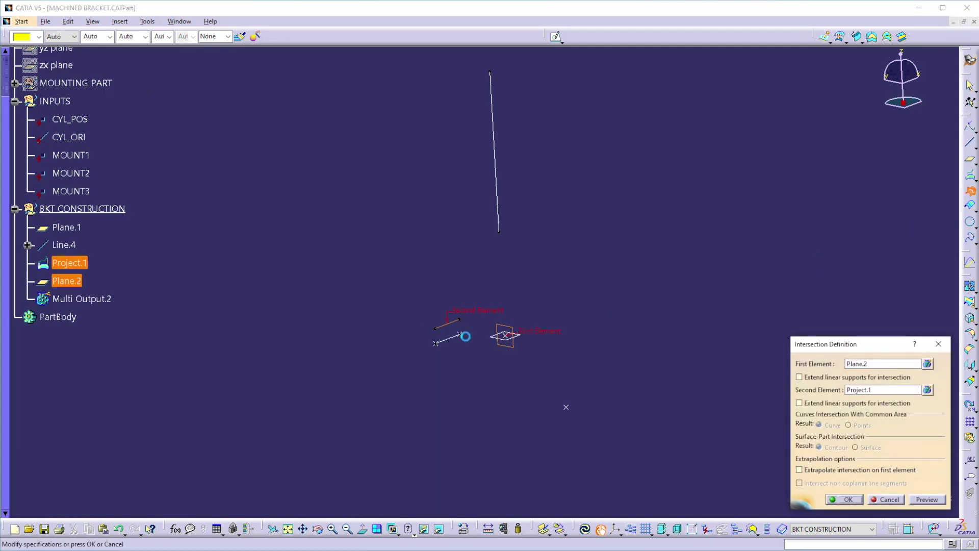
{"action": "left_click", "coordinate": [845, 499]}
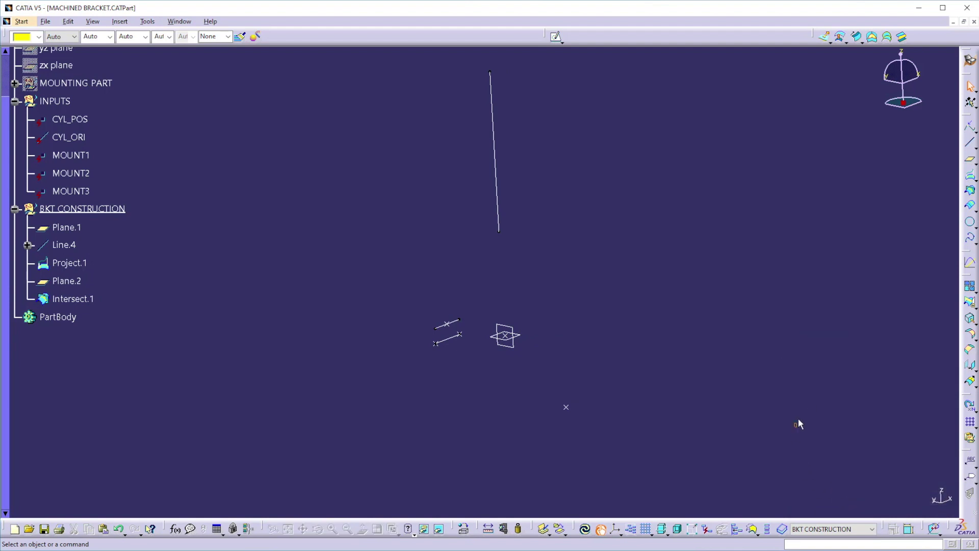
- Create a point-to-point line from CYL_POS to the intersection point on the projected line
{"action": "left_click", "coordinate": [969, 142]}
{"action": "left_click", "coordinate": [504, 335]}
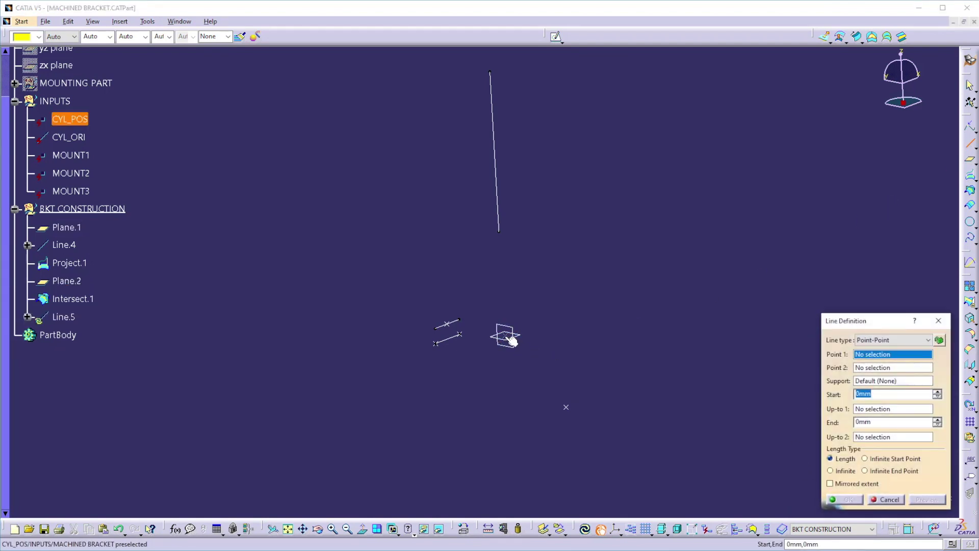
{"action": "left_click", "coordinate": [447, 323]}
{"action": "left_click", "coordinate": [845, 499]}
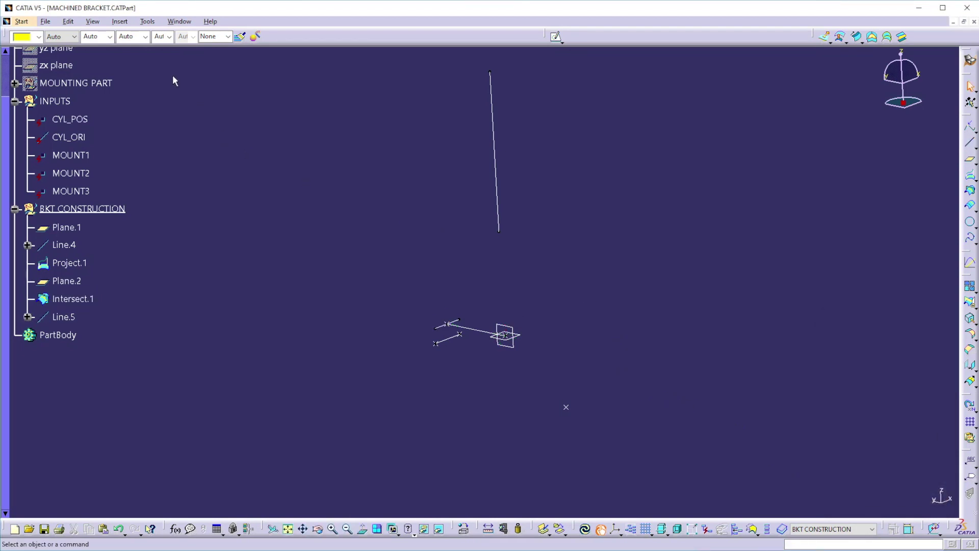
- Insert a standard axis system with origin CYL_POS, Y axis along Line.5 and Z axis along CYL_ORI, without making it current
{"action": "left_click", "coordinate": [121, 23]}
{"action": "mouse_move", "coordinate": [153, 124]}
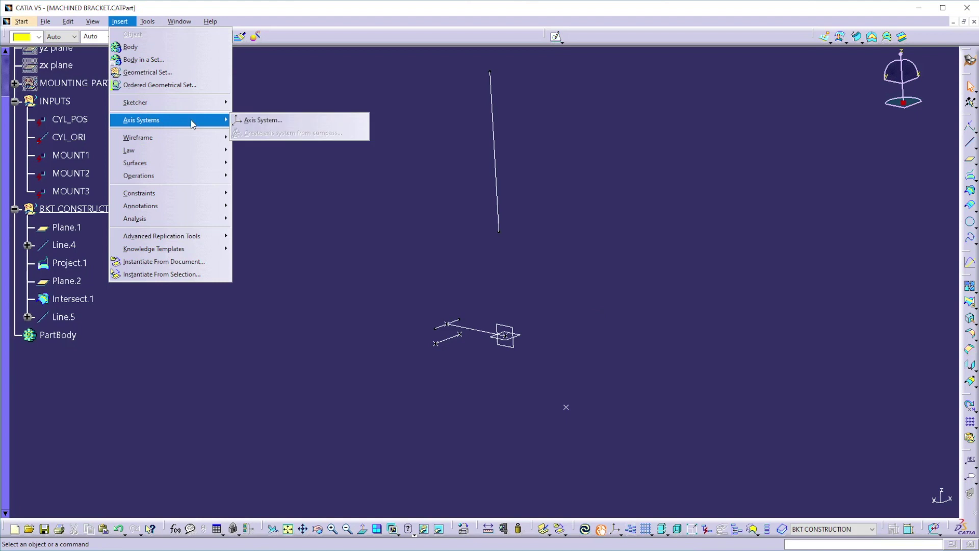
{"action": "left_click", "coordinate": [257, 120]}
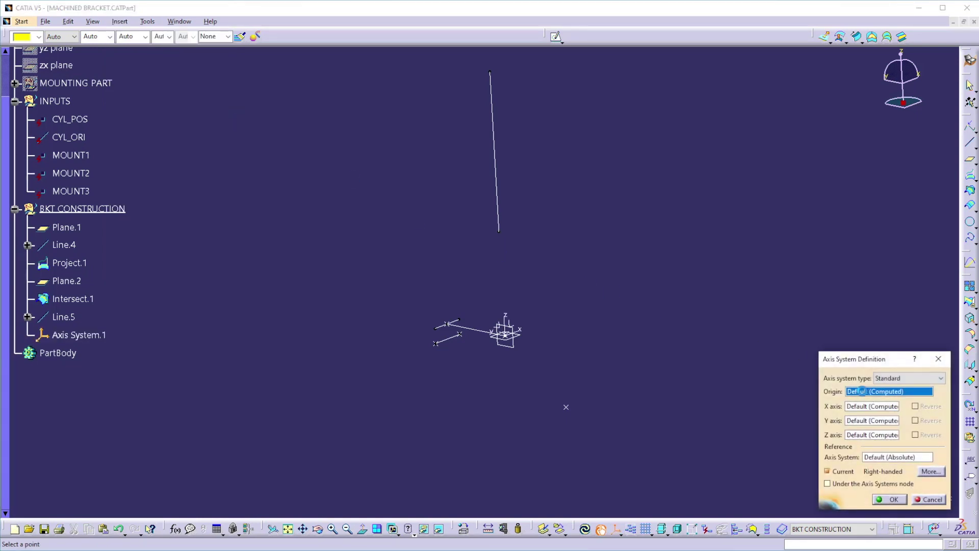
{"action": "left_click", "coordinate": [509, 340]}
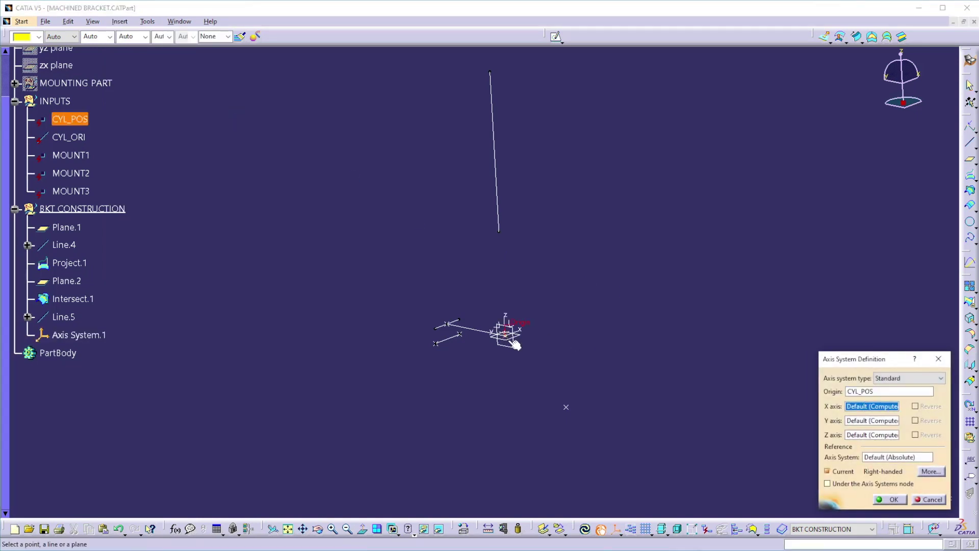
{"action": "left_click", "coordinate": [861, 421]}
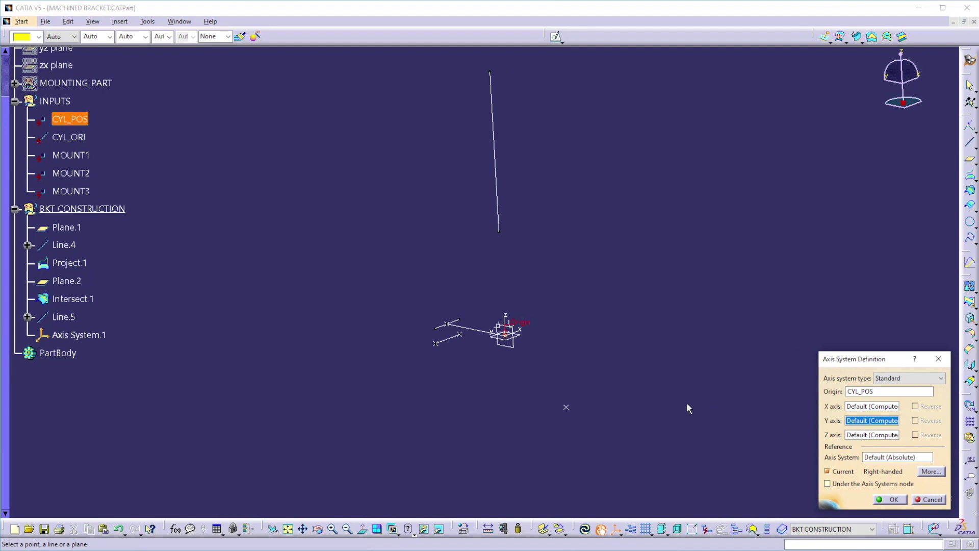
{"action": "left_click", "coordinate": [466, 328]}
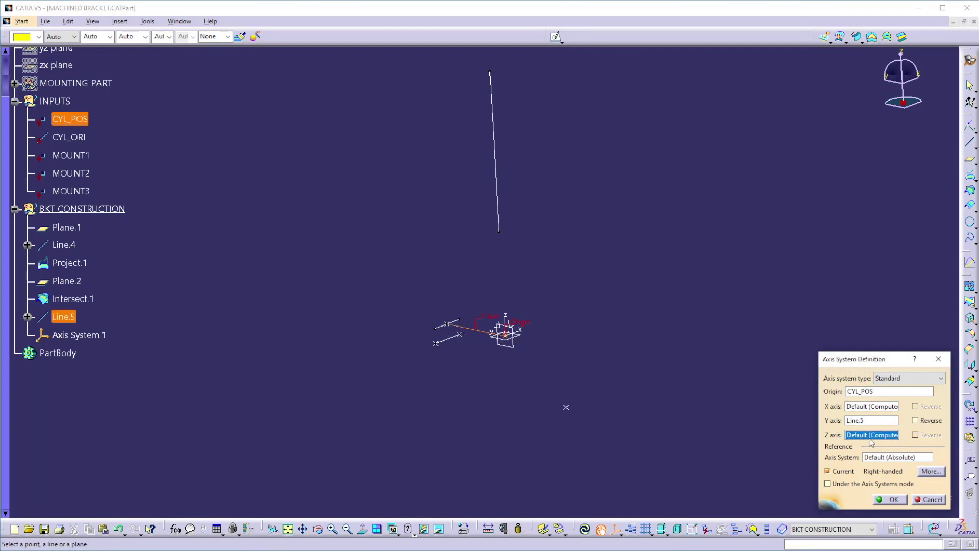
{"action": "left_click", "coordinate": [502, 206]}
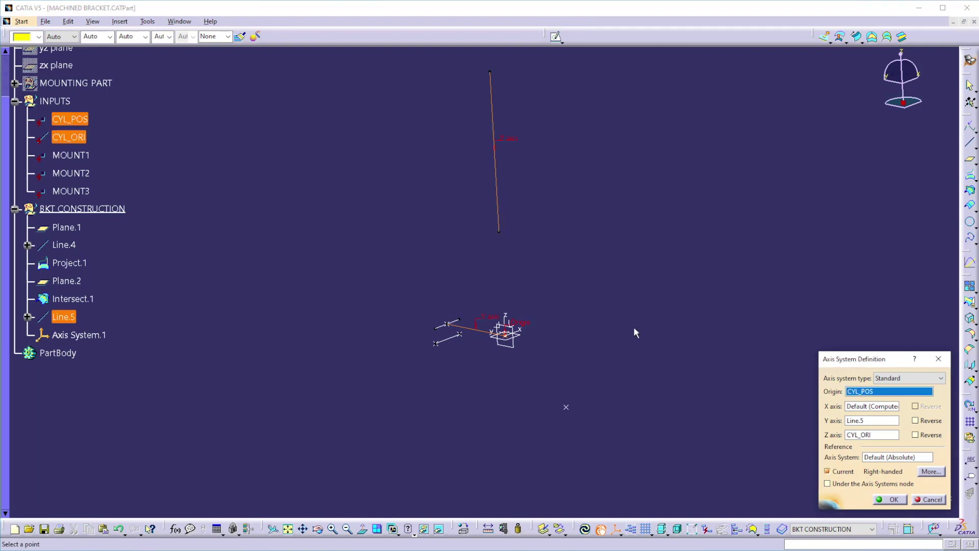
{"action": "left_click", "coordinate": [827, 472]}
{"action": "left_click", "coordinate": [891, 499]}
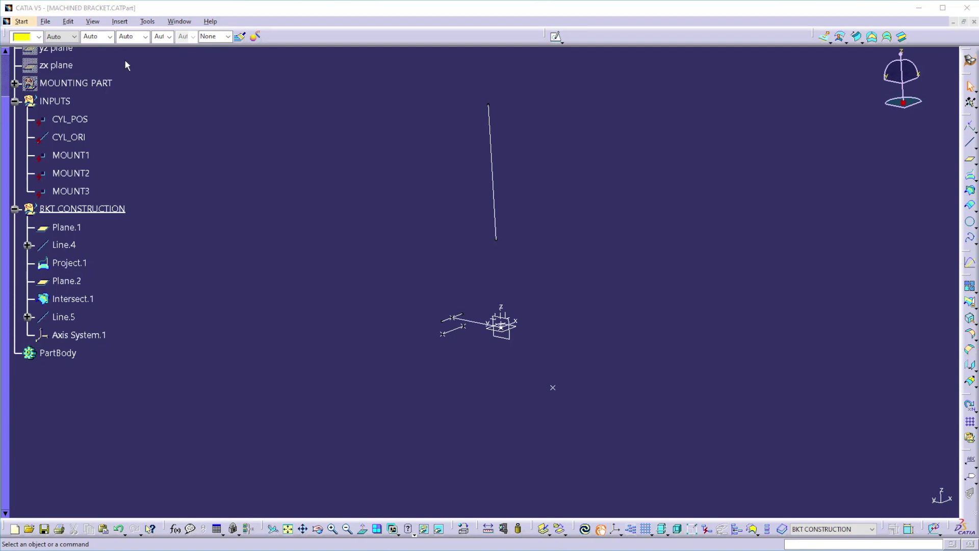
- Insert a new body and rename it CYL_INTERFACE
{"action": "left_click", "coordinate": [120, 21]}
{"action": "left_click", "coordinate": [131, 46]}
{"action": "right_click", "coordinate": [50, 351]}
{"action": "left_click", "coordinate": [78, 175]}
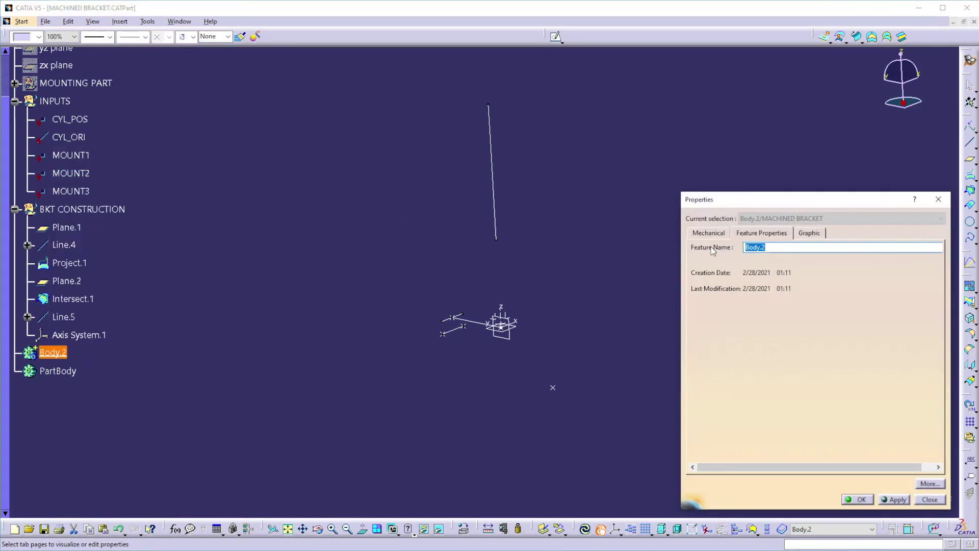
{"action": "type", "text": "CYL_INTERFACE"}
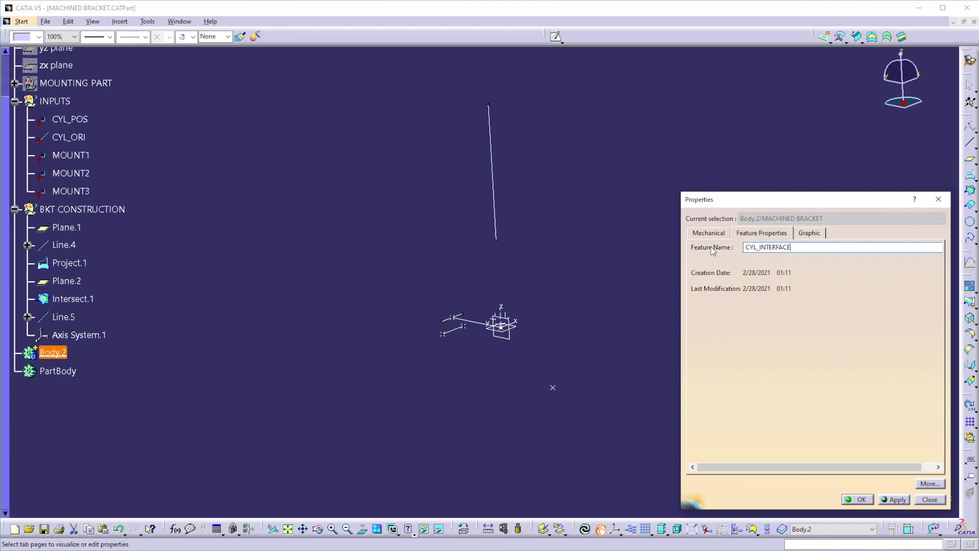
{"action": "key", "text": "Return"}
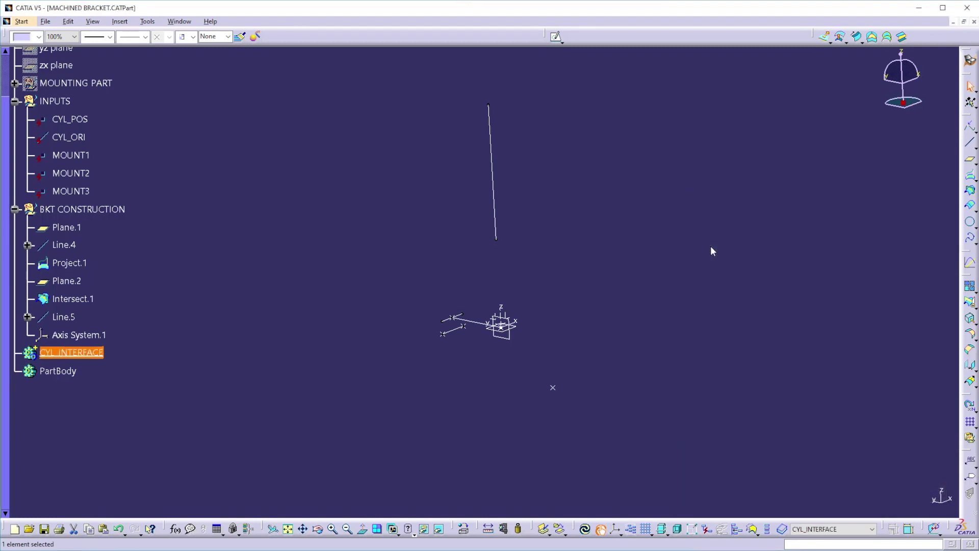
{"action": "left_click", "coordinate": [657, 286]}
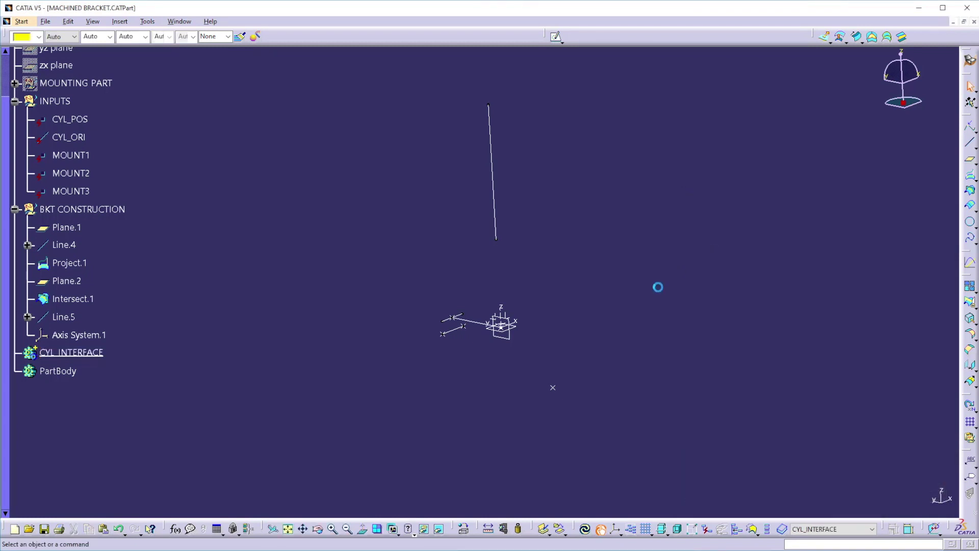
- Start a positioned sketch on Plane.1 in CYL_INTERFACE, with its origin projected from CYL_POS and its H direction parallel to Line.5
{"action": "left_click", "coordinate": [561, 41]}
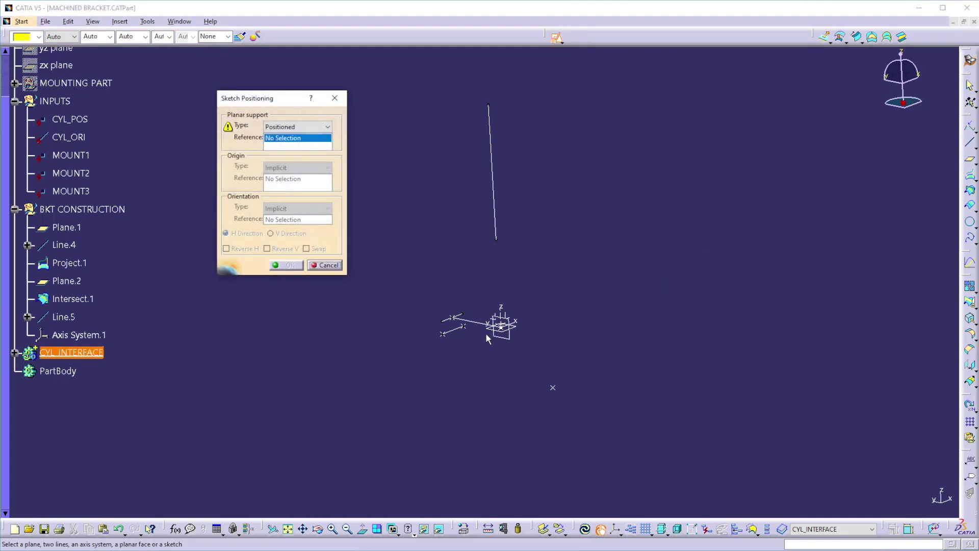
{"action": "left_click", "coordinate": [440, 324]}
{"action": "left_click", "coordinate": [327, 167]}
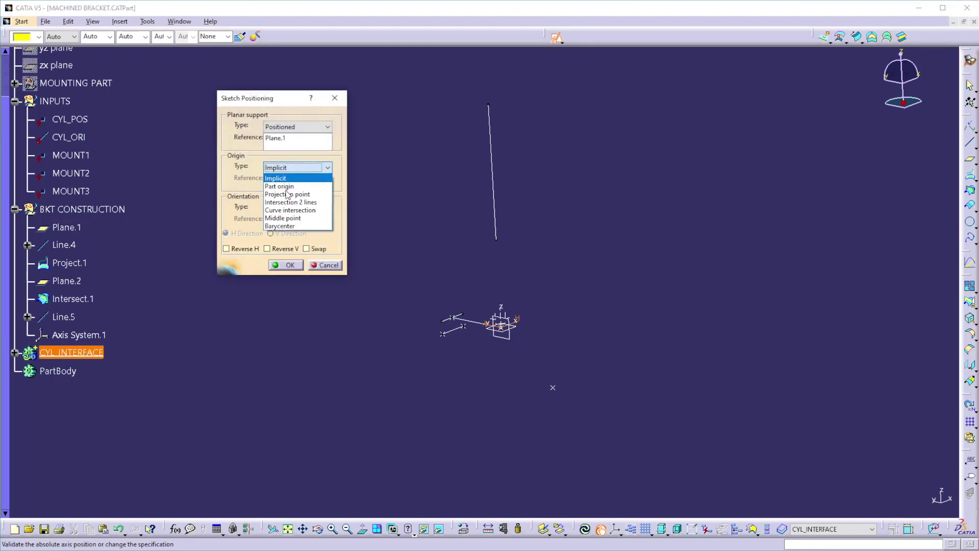
{"action": "left_click", "coordinate": [283, 197]}
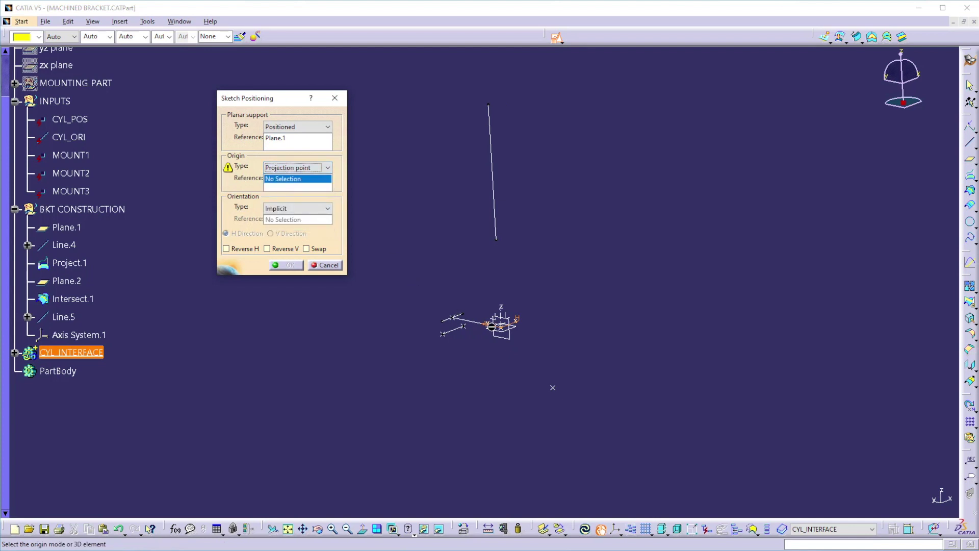
{"action": "left_click", "coordinate": [70, 119]}
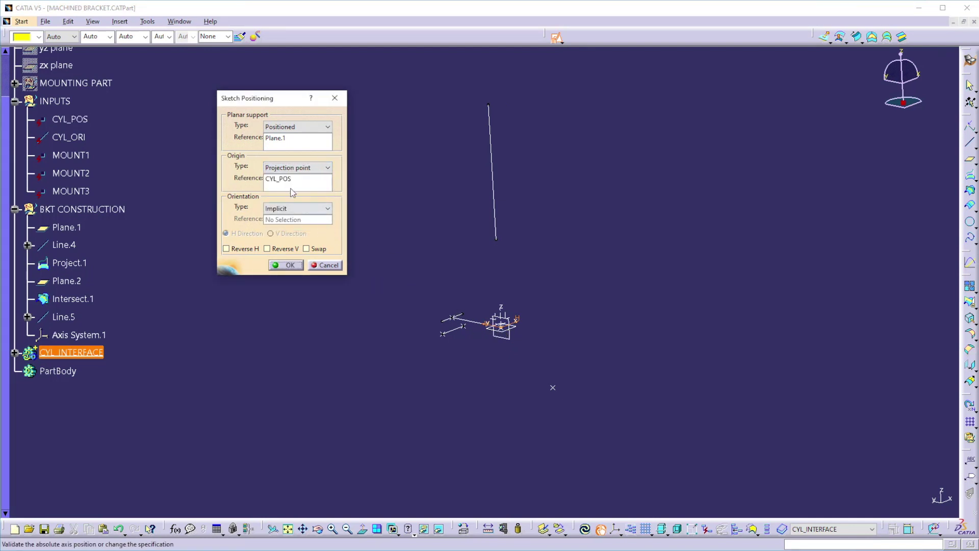
{"action": "left_click", "coordinate": [310, 208]}
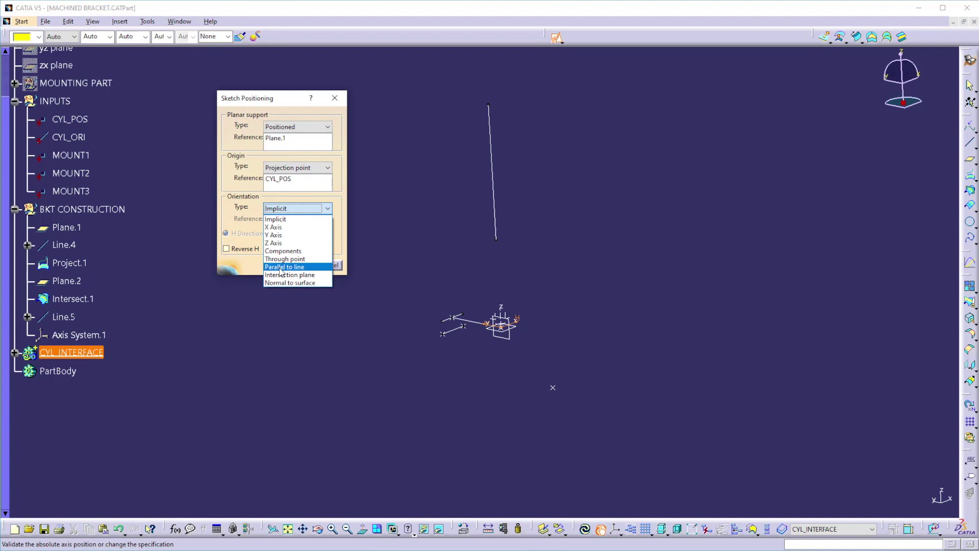
{"action": "left_click", "coordinate": [283, 267]}
{"action": "left_click", "coordinate": [63, 317]}
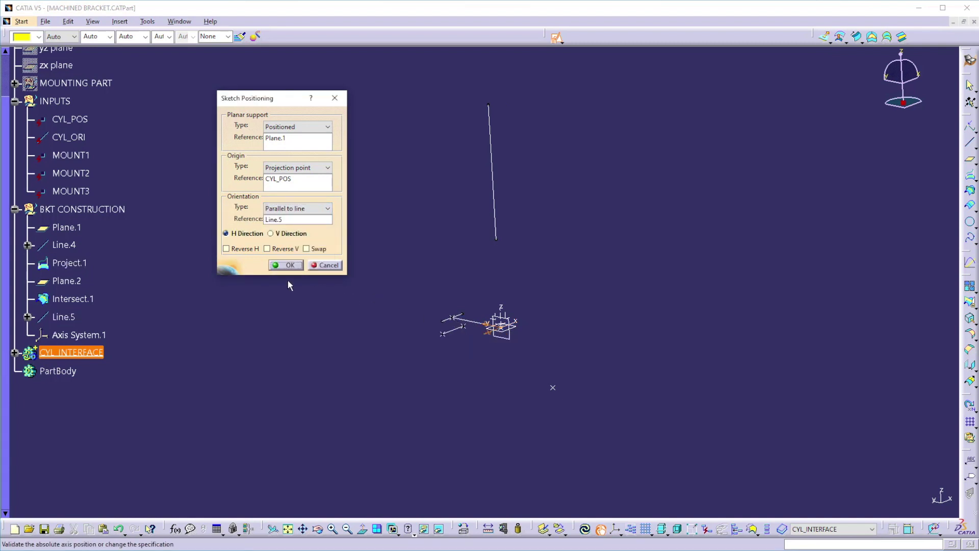
{"action": "left_click", "coordinate": [288, 265]}
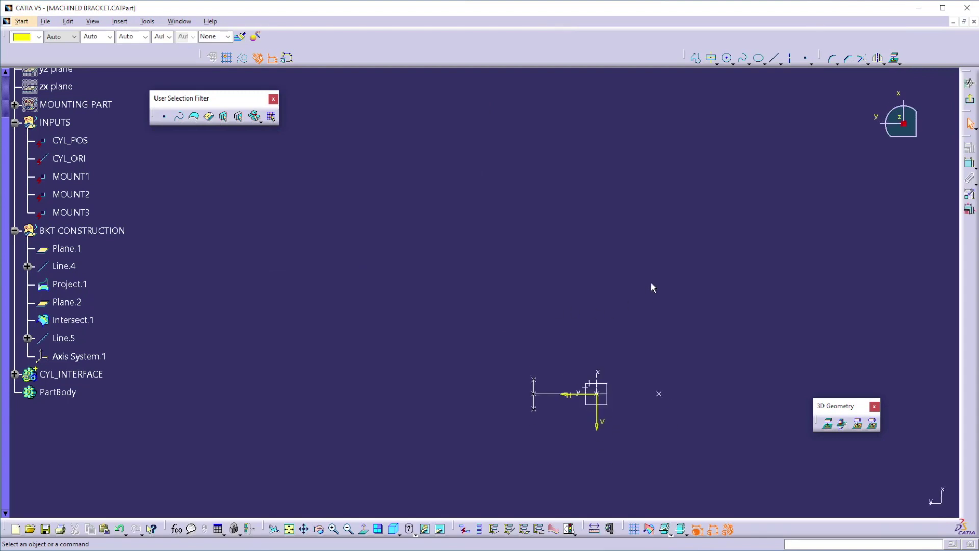
- Draw two concentric circles centred on the sketch origin, the inner one about 42 mm in diameter
{"action": "mouse_move", "coordinate": [585, 295]}
{"action": "middle_mouse_down"}
{"action": "mouse_move", "coordinate": [505, 228]}
{"action": "mouse_move", "coordinate": [450, 317]}
{"action": "mouse_move", "coordinate": [476, 285]}
{"action": "mouse_move", "coordinate": [451, 265]}
{"action": "middle_mouse_up"}
{"action": "left_click", "coordinate": [727, 60]}
{"action": "left_click", "coordinate": [512, 321]}
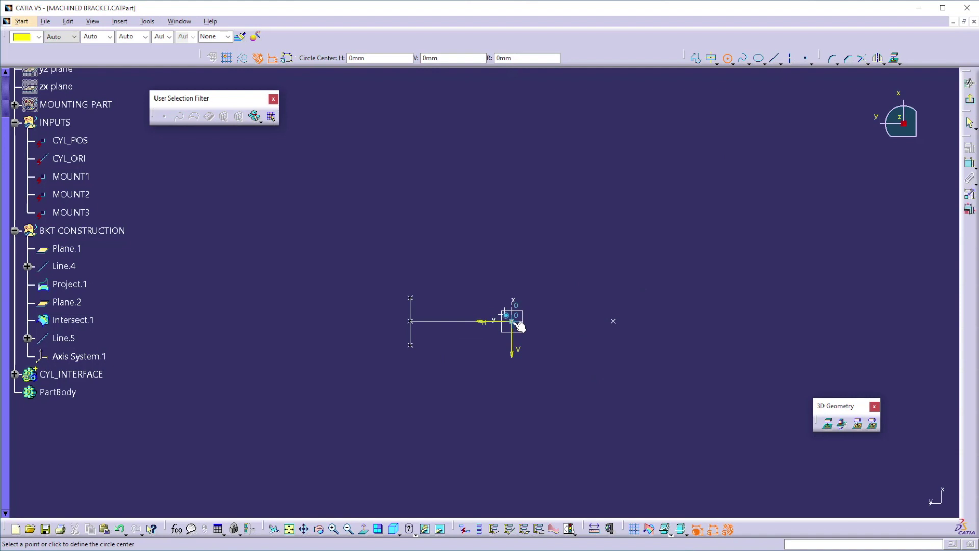
{"action": "left_click", "coordinate": [531, 282]}
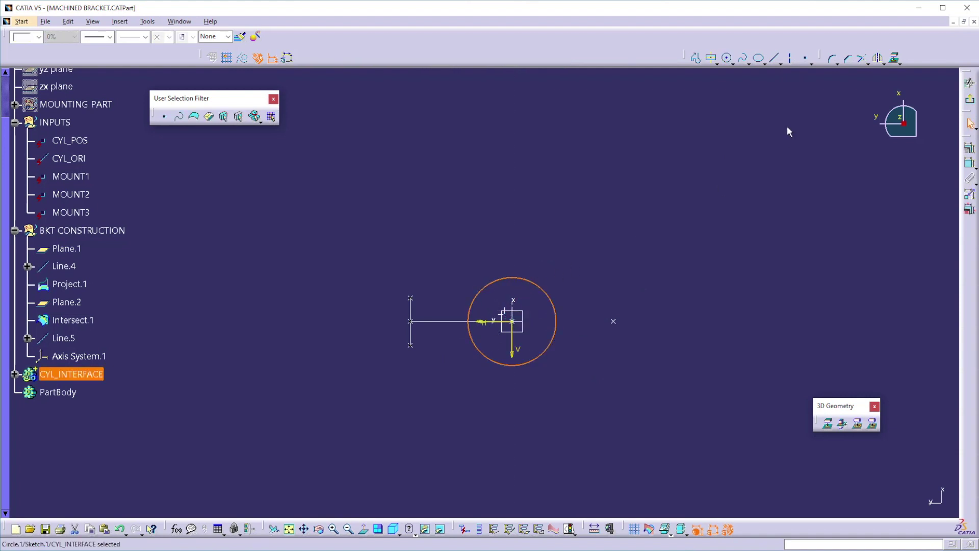
{"action": "left_click", "coordinate": [512, 321]}
{"action": "left_click", "coordinate": [535, 301]}
- Dimension the outer circle's diameter and set it to 60 mm
{"action": "left_click", "coordinate": [860, 158]}
{"action": "left_click", "coordinate": [970, 164]}
{"action": "left_click", "coordinate": [548, 316]}
{"action": "left_click", "coordinate": [598, 267]}
{"action": "double_click", "coordinate": [598, 267]}
{"action": "type", "text": "60"}
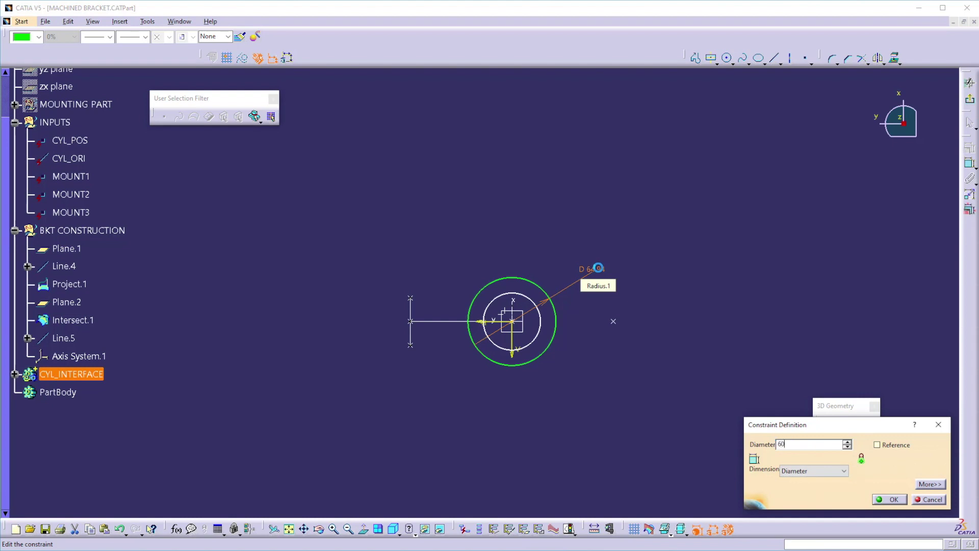
{"action": "key", "text": "Return"}
- Dimension the inner circle's diameter and set it to 40 mm
{"action": "left_click", "coordinate": [513, 293]}
{"action": "left_click", "coordinate": [969, 163]}
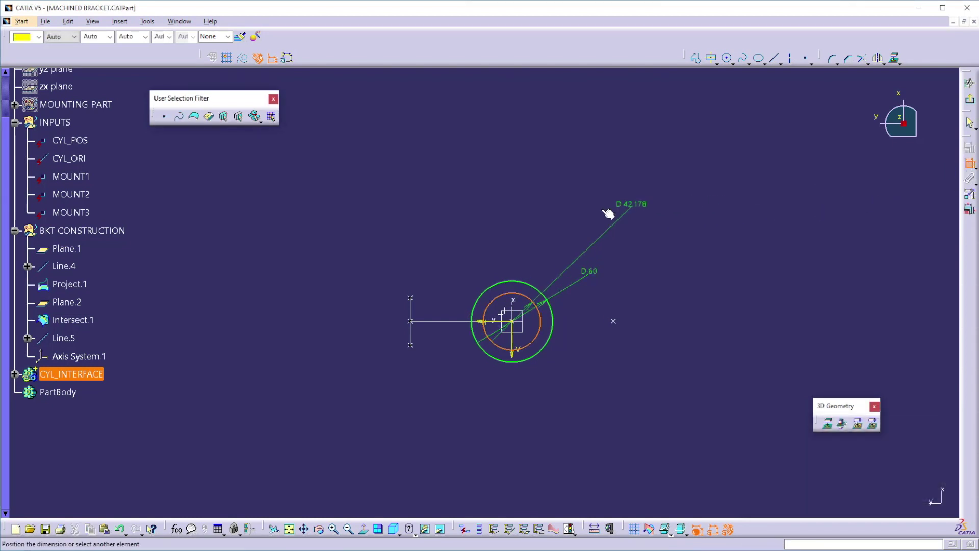
{"action": "double_click", "coordinate": [561, 216]}
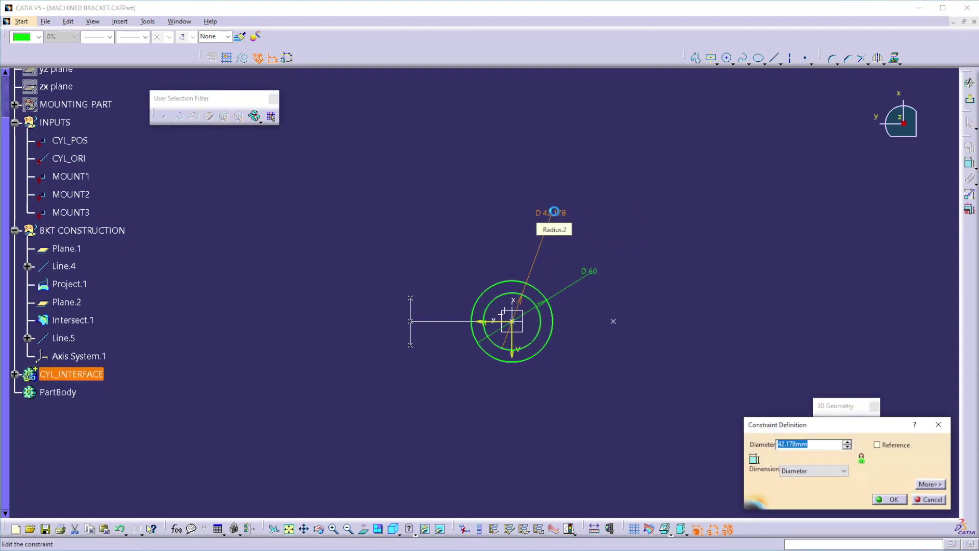
{"action": "type", "text": "40"}
{"action": "key", "text": "Return"}
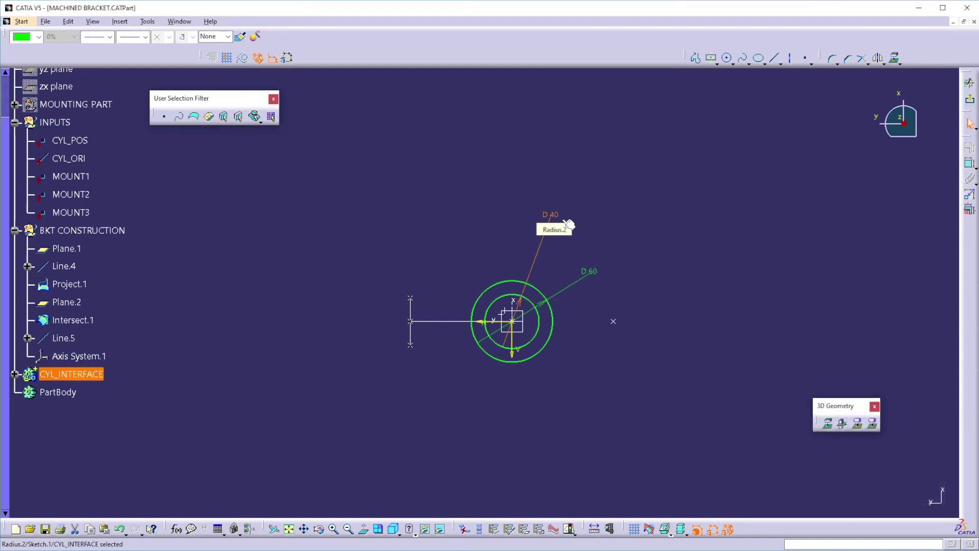
- Convert the outer circle's diameter dimension into a reference dimension
{"action": "left_click", "coordinate": [592, 270]}
{"action": "double_click", "coordinate": [593, 271]}
{"action": "left_click", "coordinate": [888, 445]}
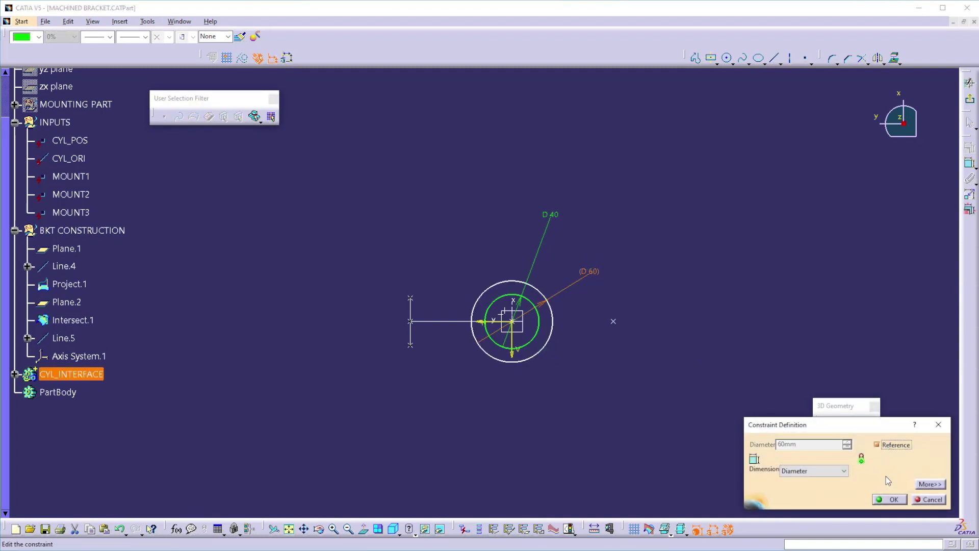
{"action": "left_click", "coordinate": [890, 499]}
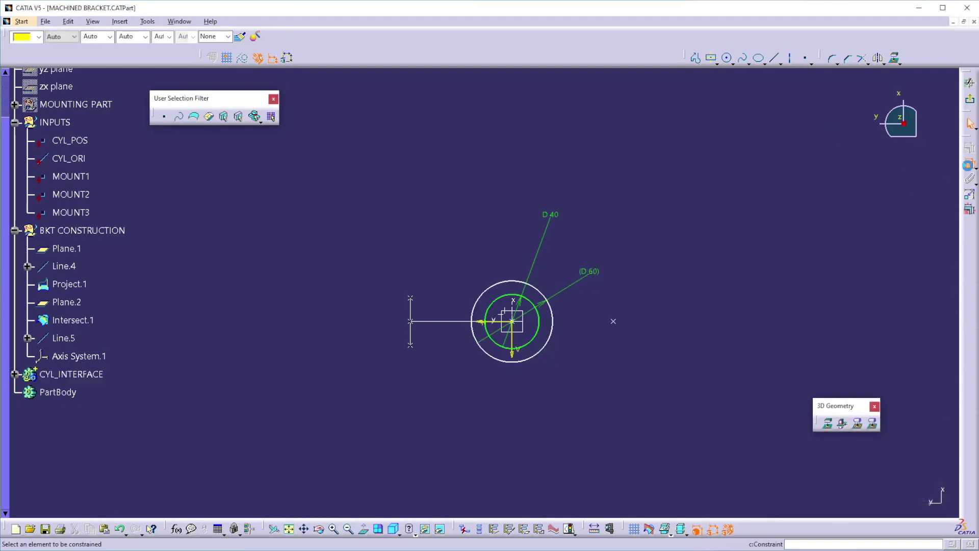
- Dimension the wall thickness between the inner and outer circles and exit the sketch
{"action": "left_click", "coordinate": [528, 349]}
{"action": "left_click", "coordinate": [540, 354]}
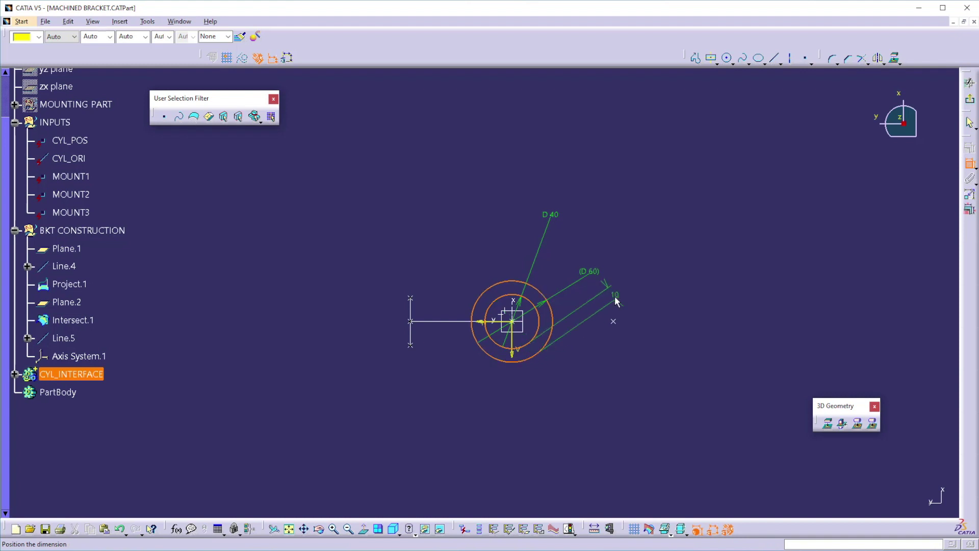
{"action": "left_click", "coordinate": [619, 300]}
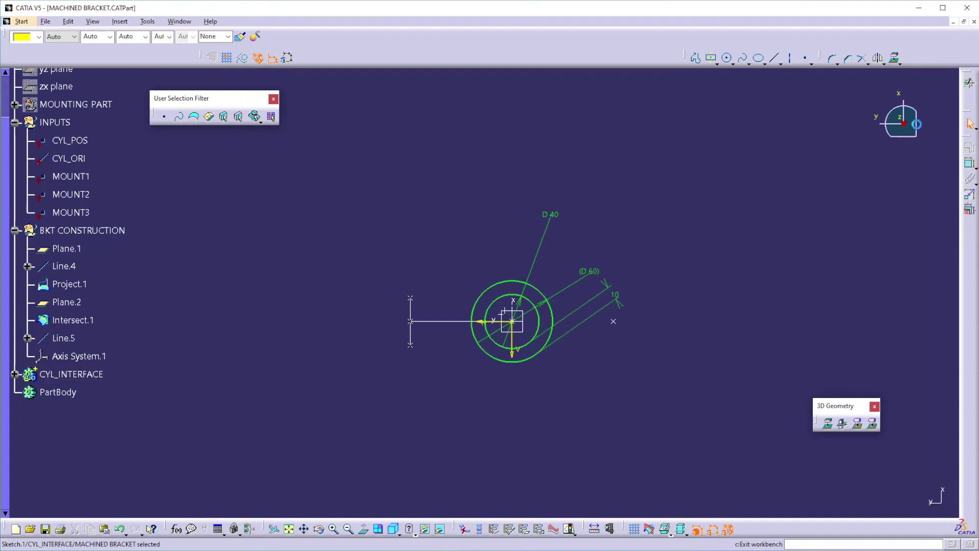
{"action": "left_click", "coordinate": [968, 83]}
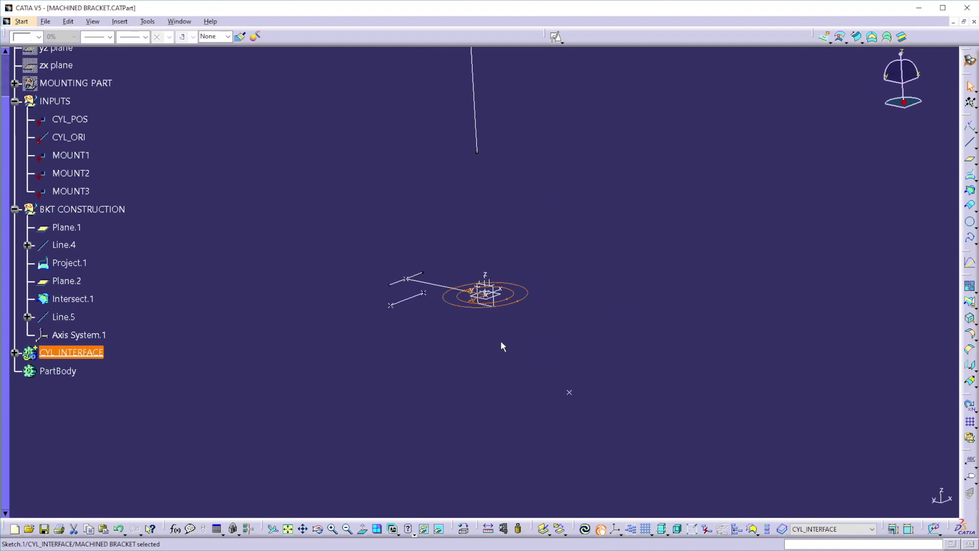
- Create a plane in BKT CONSTRUCTION parallel to Plane.1 through the point MOUNT3
{"action": "left_click", "coordinate": [583, 393]}
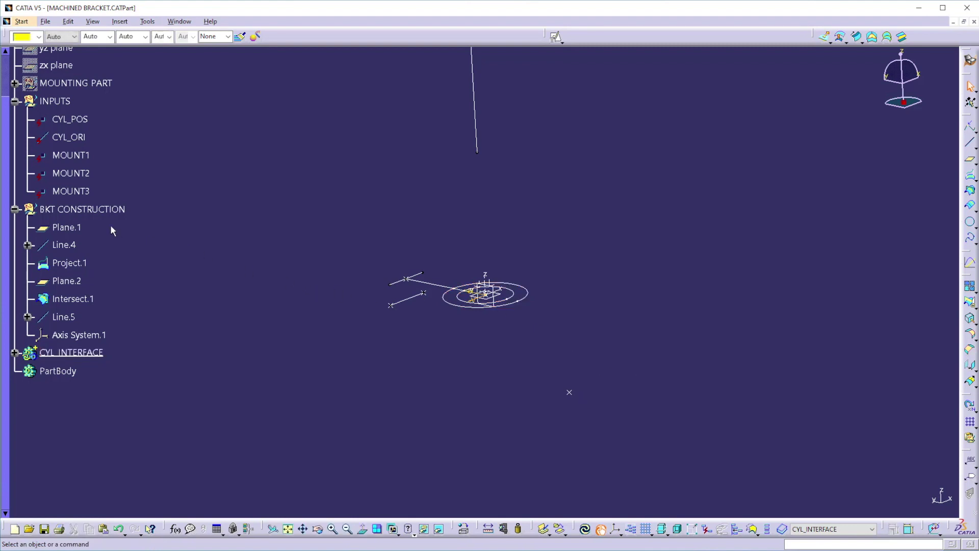
{"action": "left_click", "coordinate": [969, 160]}
{"action": "left_click", "coordinate": [504, 298]}
{"action": "left_click", "coordinate": [570, 392]}
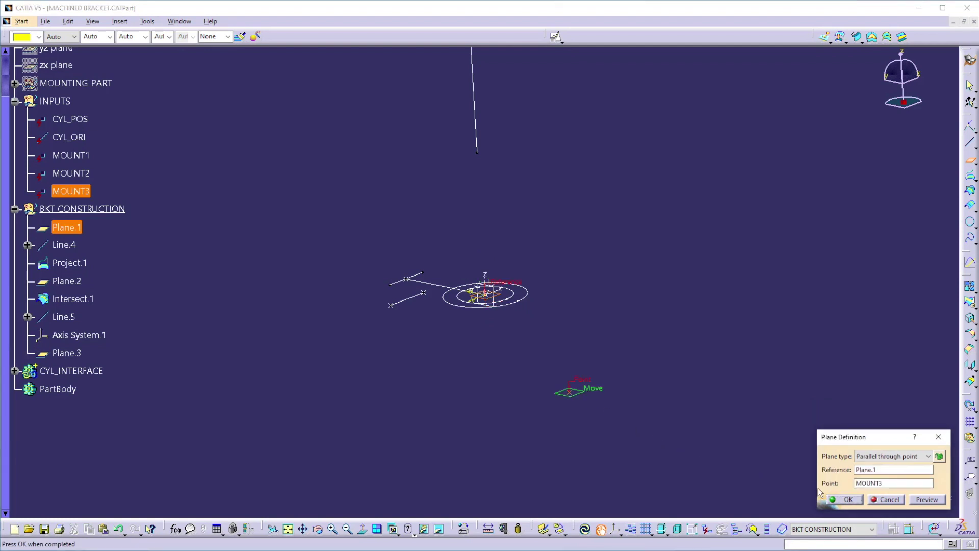
{"action": "left_click", "coordinate": [844, 499]}
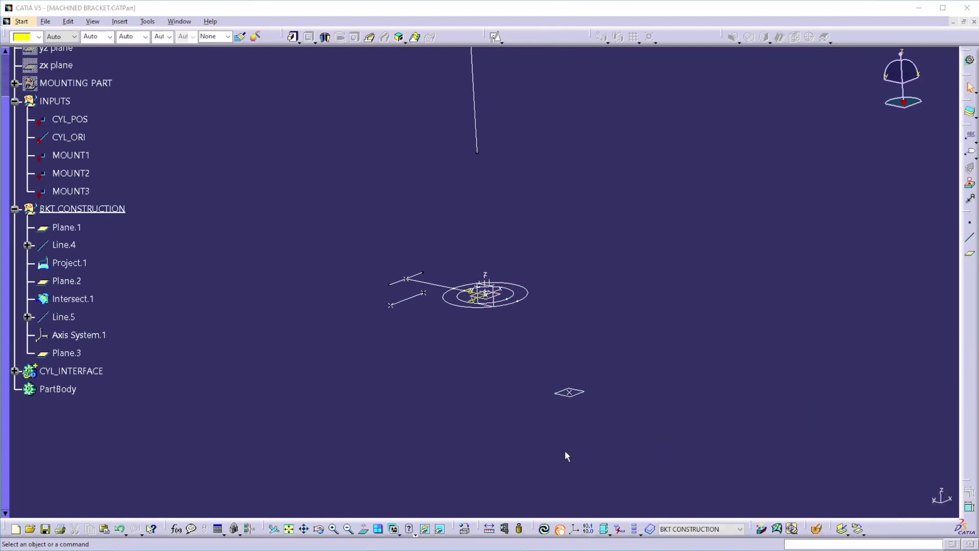
- Make CYL_INTERFACE the in-work object and start a pad of Sketch.1 with its direction reversed
{"action": "right_click", "coordinate": [92, 371]}
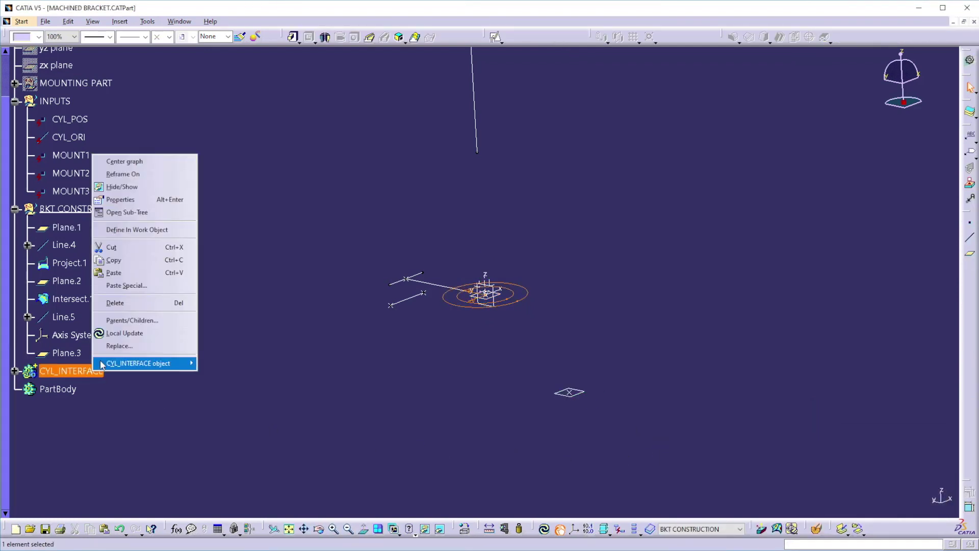
{"action": "left_click", "coordinate": [135, 230]}
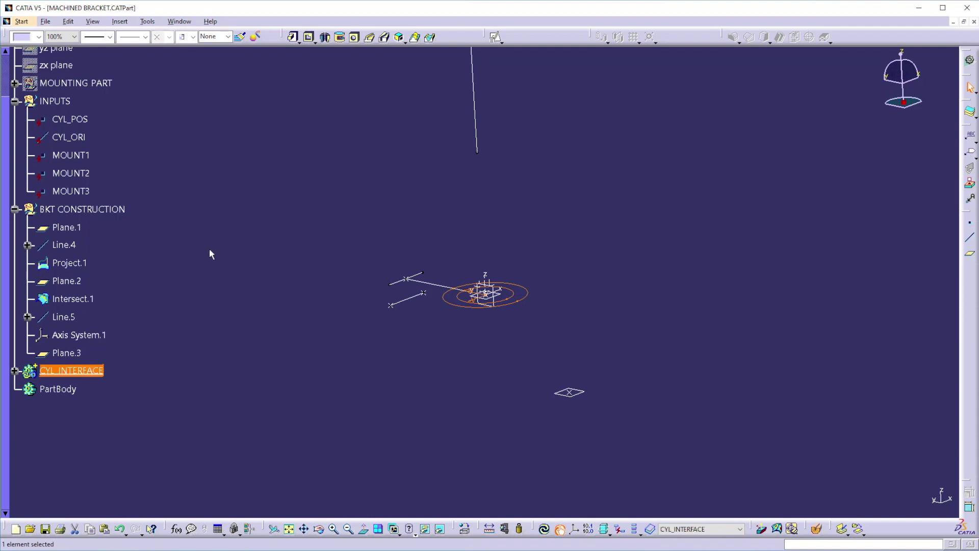
{"action": "left_click", "coordinate": [293, 37]}
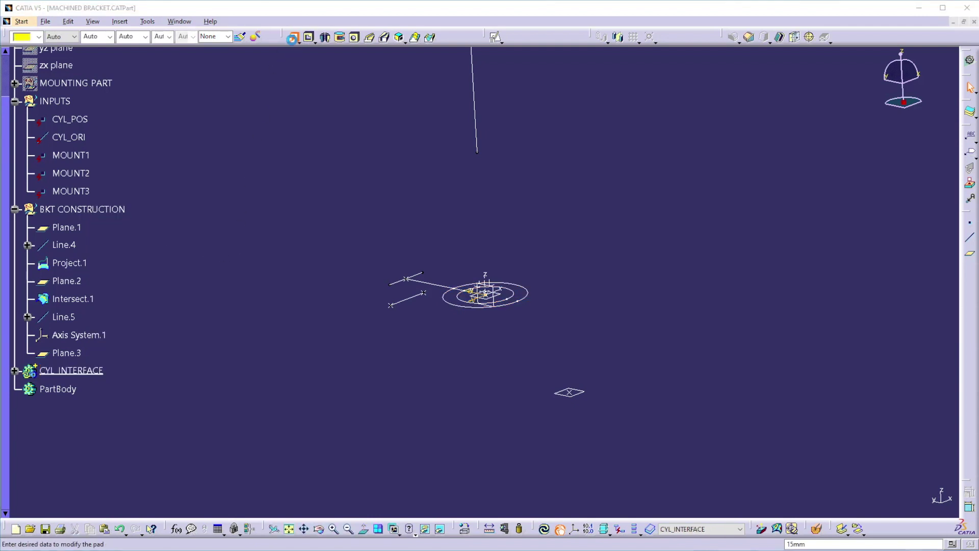
{"action": "left_click", "coordinate": [460, 308]}
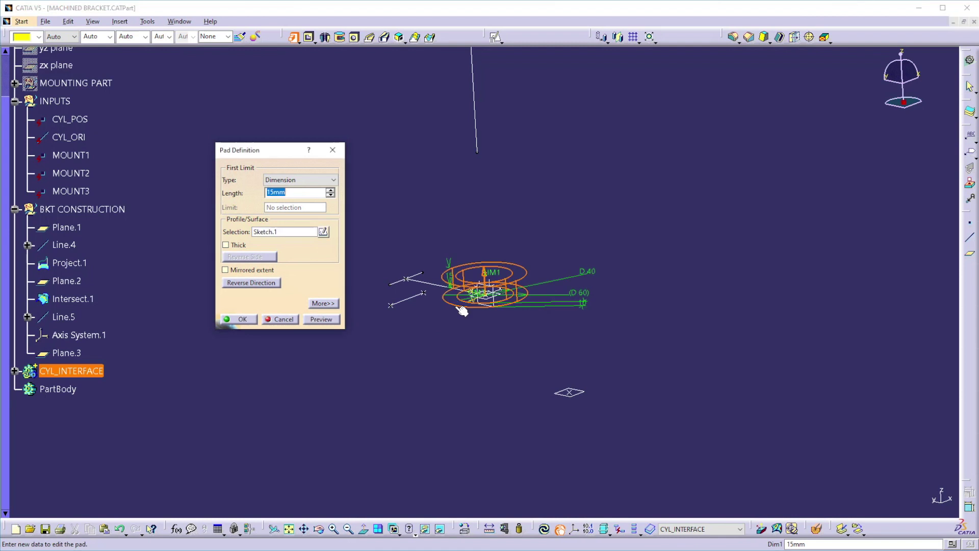
{"action": "left_click", "coordinate": [482, 277]}
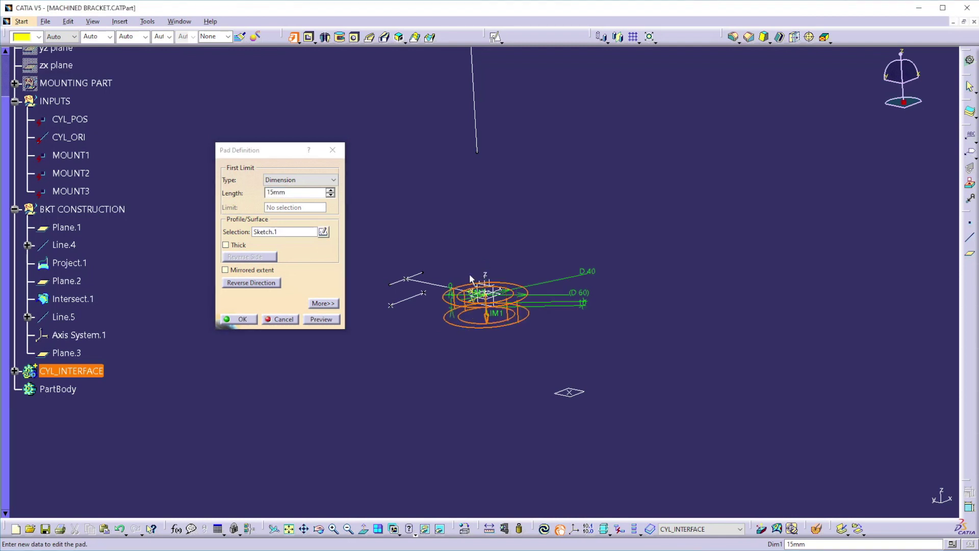
- Limit the pad up to Plane.1 as first limit and up to Plane.3 as second limit, and create it
{"action": "left_click", "coordinate": [322, 302]}
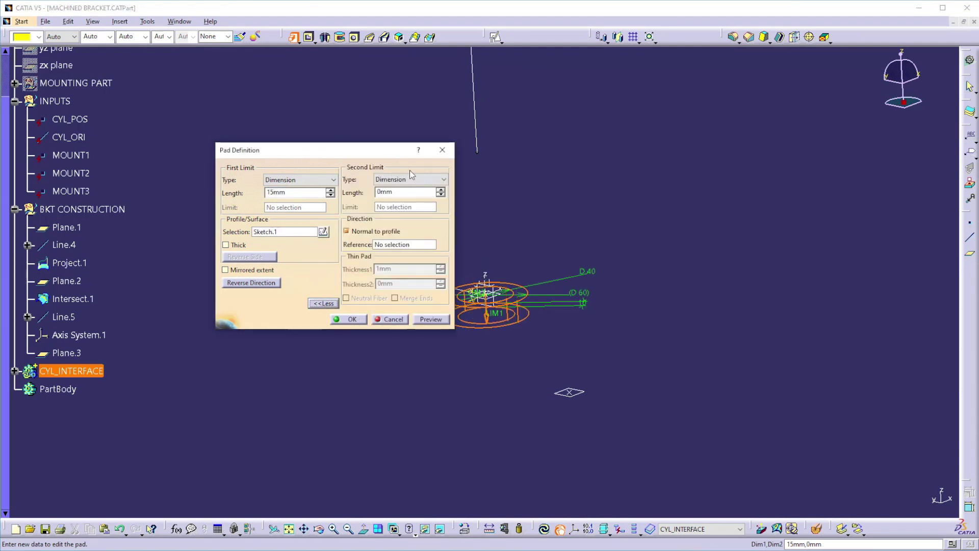
{"action": "left_click", "coordinate": [406, 179]}
{"action": "left_click", "coordinate": [391, 196]}
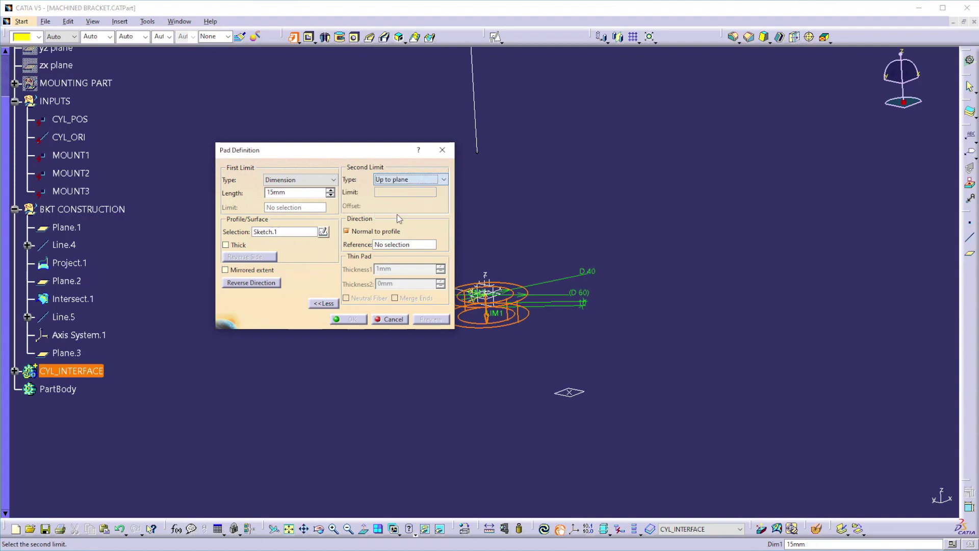
{"action": "left_click", "coordinate": [554, 396]}
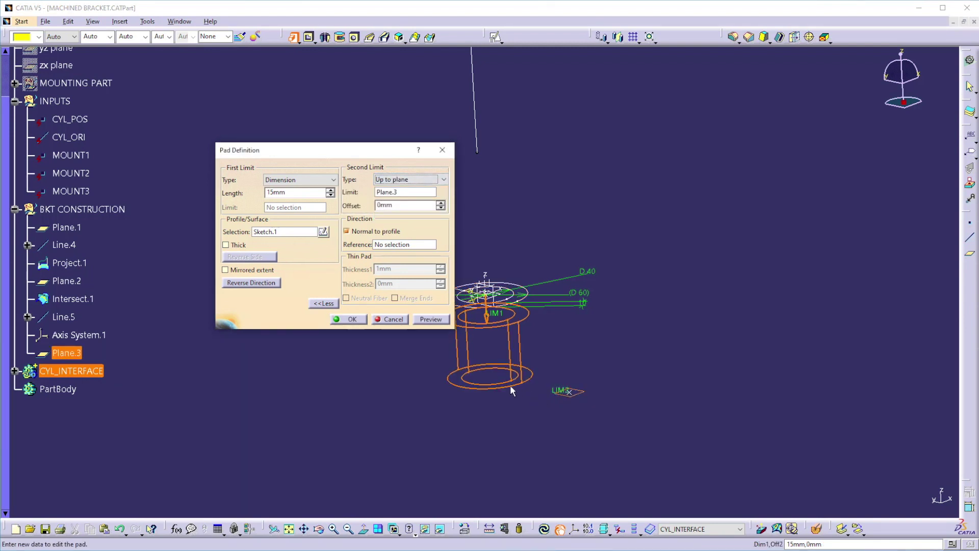
{"action": "left_click", "coordinate": [300, 179]}
{"action": "left_click", "coordinate": [294, 215]}
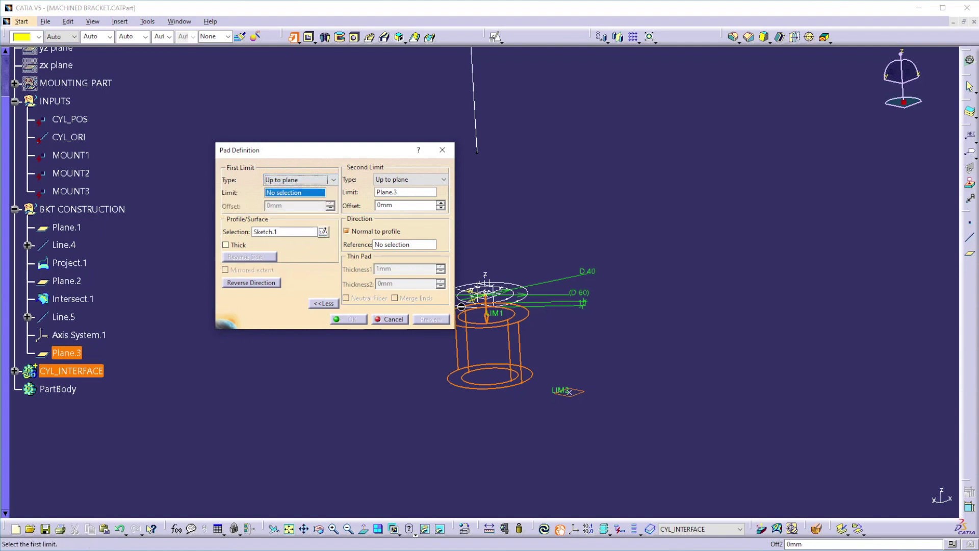
{"action": "left_click", "coordinate": [495, 301]}
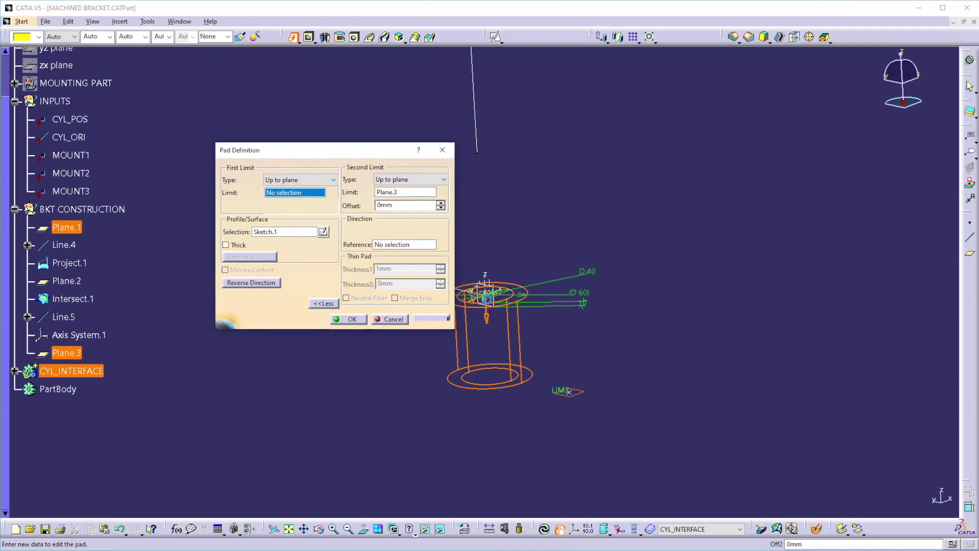
{"action": "left_click", "coordinate": [347, 322]}
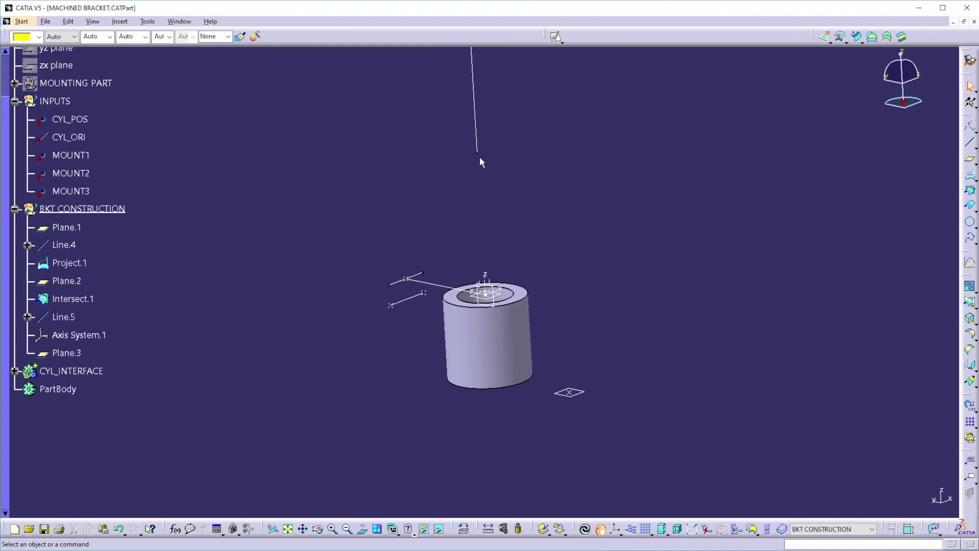
- Create a plane in BKT CONSTRUCTION parallel to the ZX plane of Axis System.1 through MOUNT2
{"action": "left_click", "coordinate": [969, 159]}
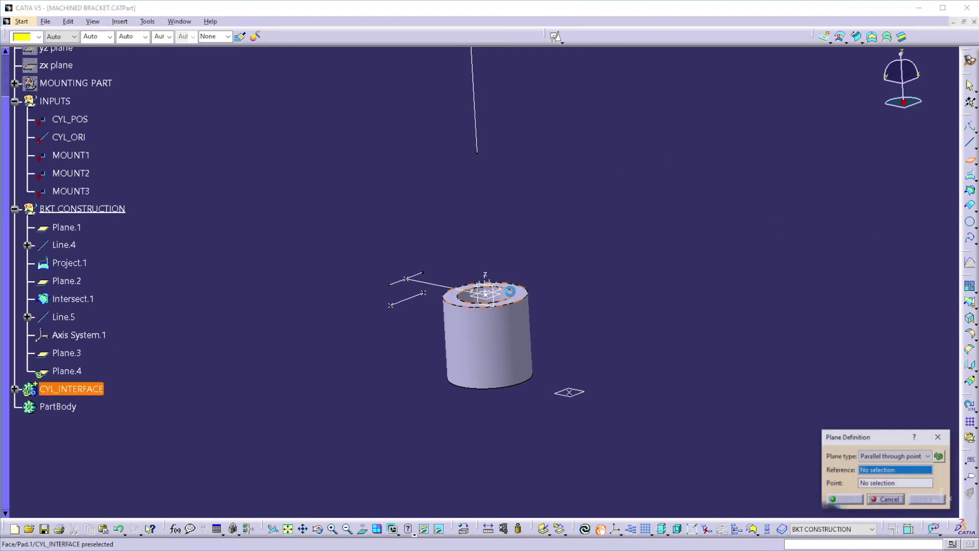
{"action": "left_click", "coordinate": [493, 281]}
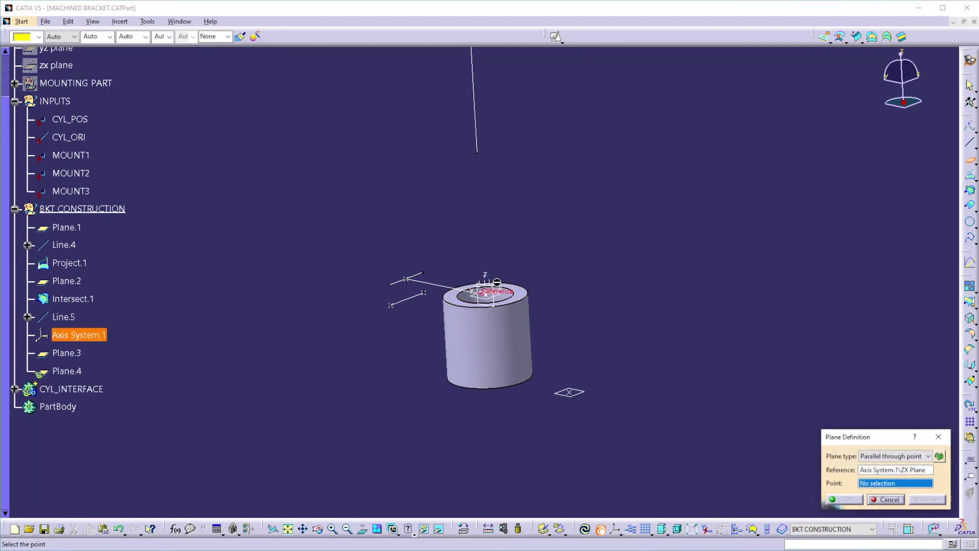
{"action": "left_click", "coordinate": [396, 308]}
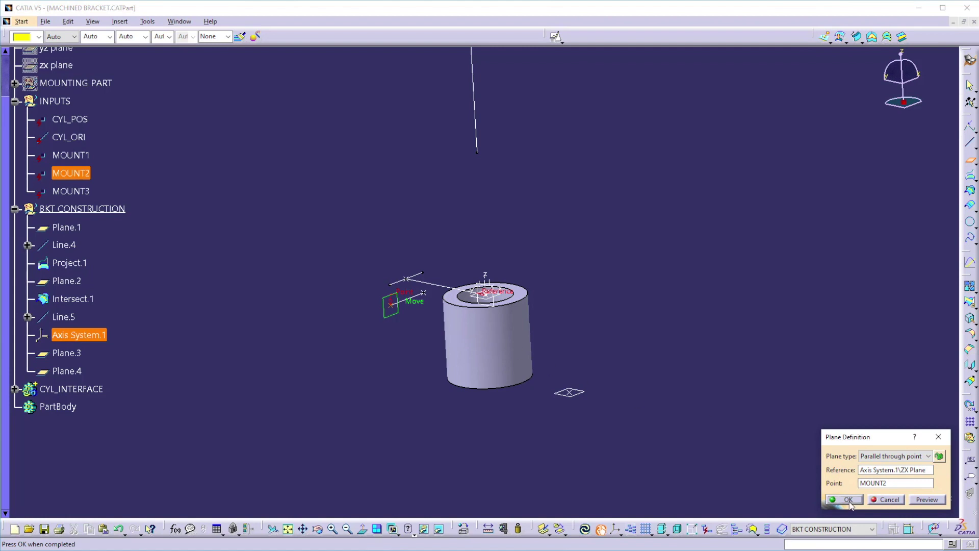
{"action": "left_click", "coordinate": [847, 499]}
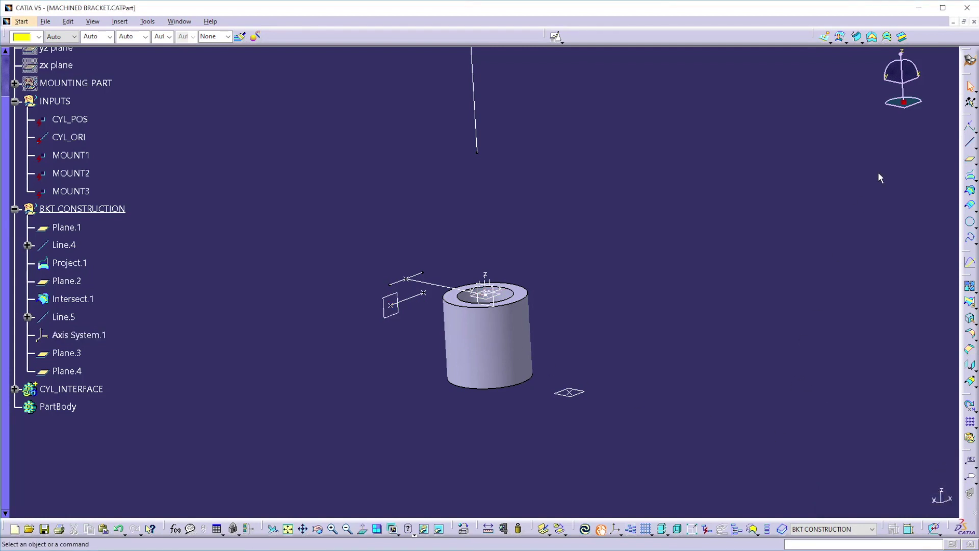
- Create a full circle of 8 mm radius centred on MOUNT2 with Plane.4 as support
{"action": "left_click", "coordinate": [969, 223]}
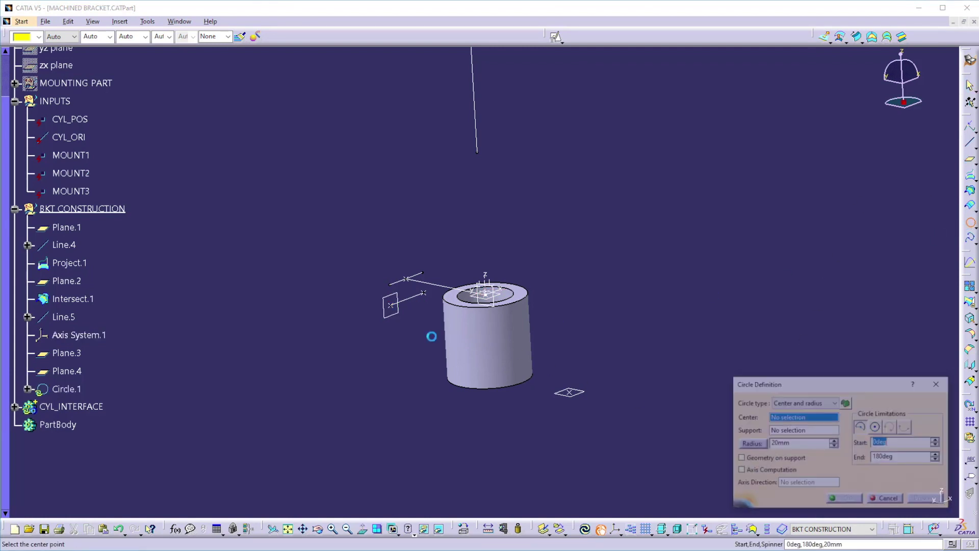
{"action": "left_click", "coordinate": [396, 308]}
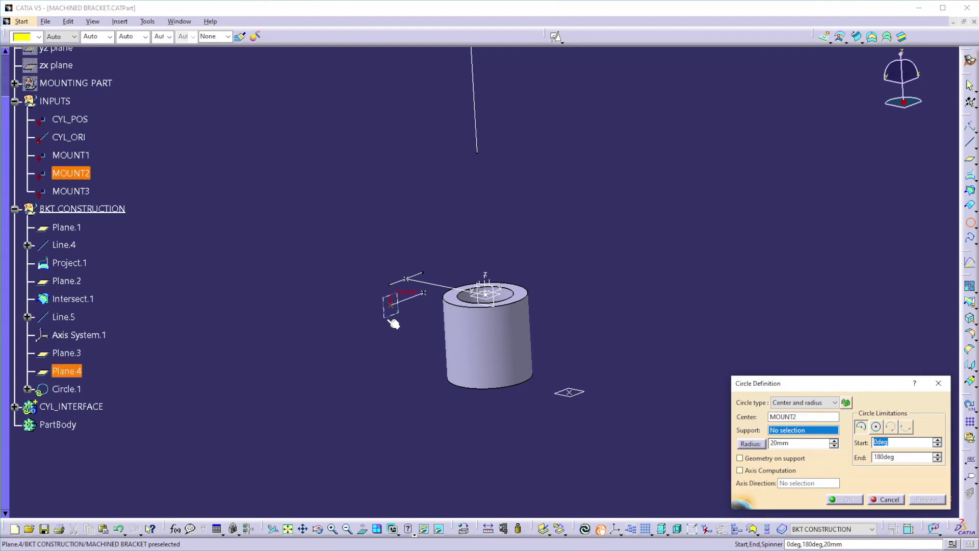
{"action": "left_click", "coordinate": [389, 323]}
{"action": "double_click", "coordinate": [777, 442]}
{"action": "type", "text": "8"}
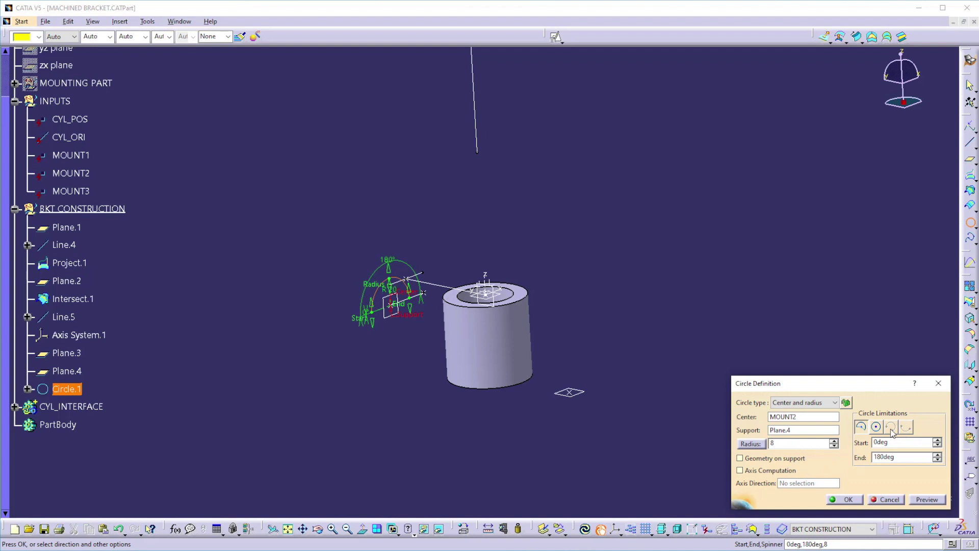
{"action": "left_click", "coordinate": [874, 428]}
{"action": "left_click", "coordinate": [843, 496]}
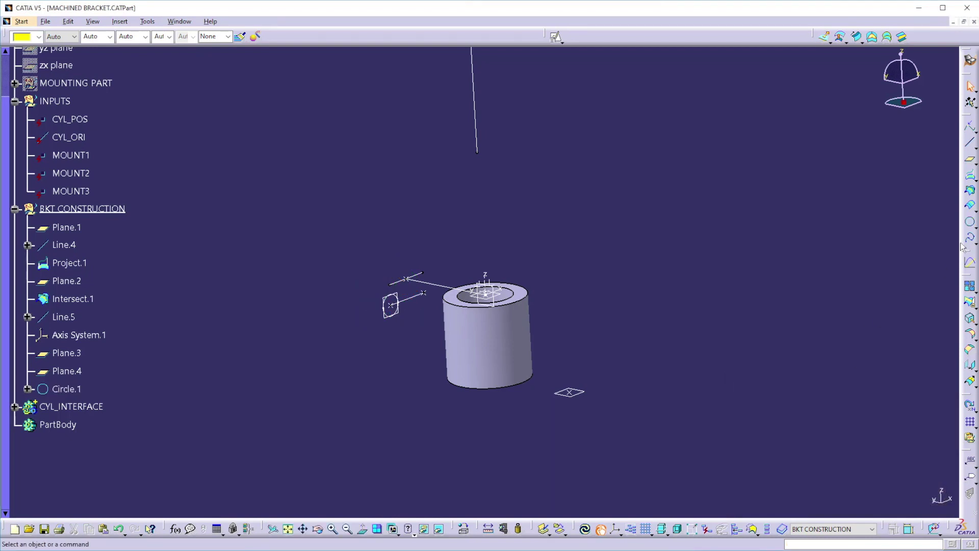
- Create a full circle of 8 mm radius centred on MOUNT1 with Plane.4 as support
{"action": "left_click", "coordinate": [970, 223]}
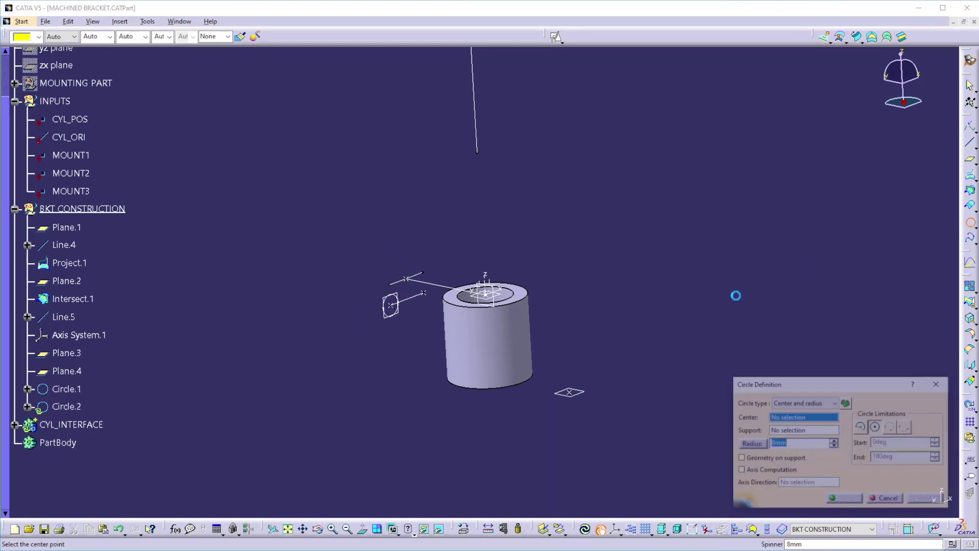
{"action": "left_click", "coordinate": [423, 292]}
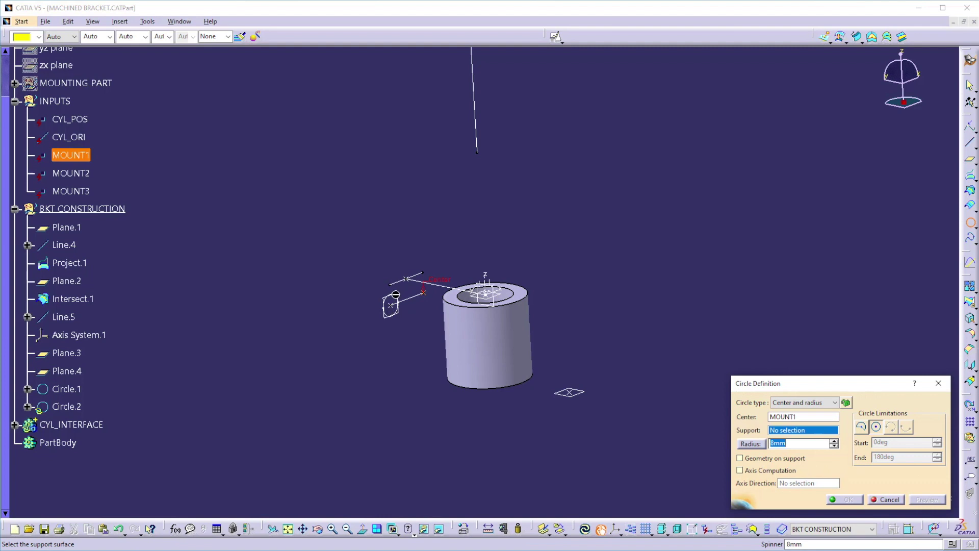
{"action": "left_click", "coordinate": [399, 292]}
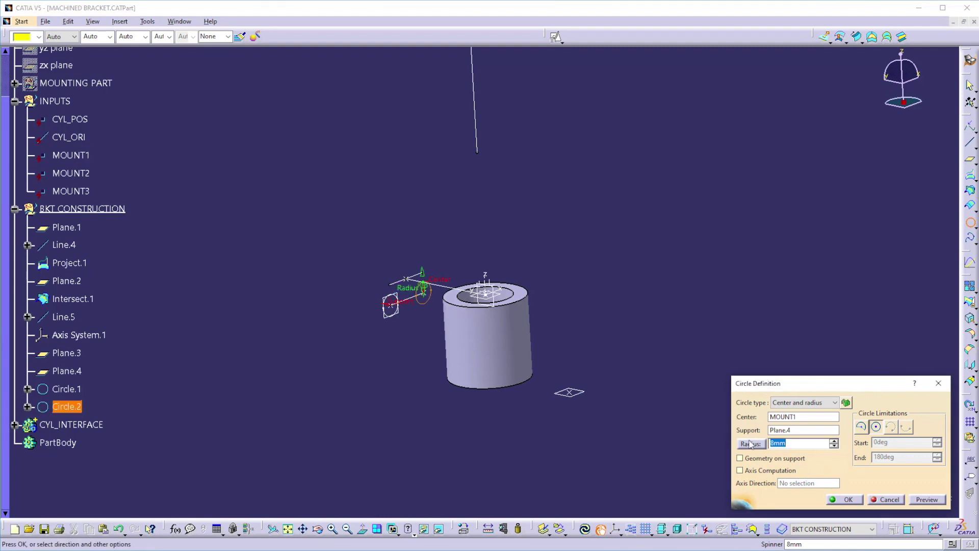
{"action": "left_click", "coordinate": [844, 499]}
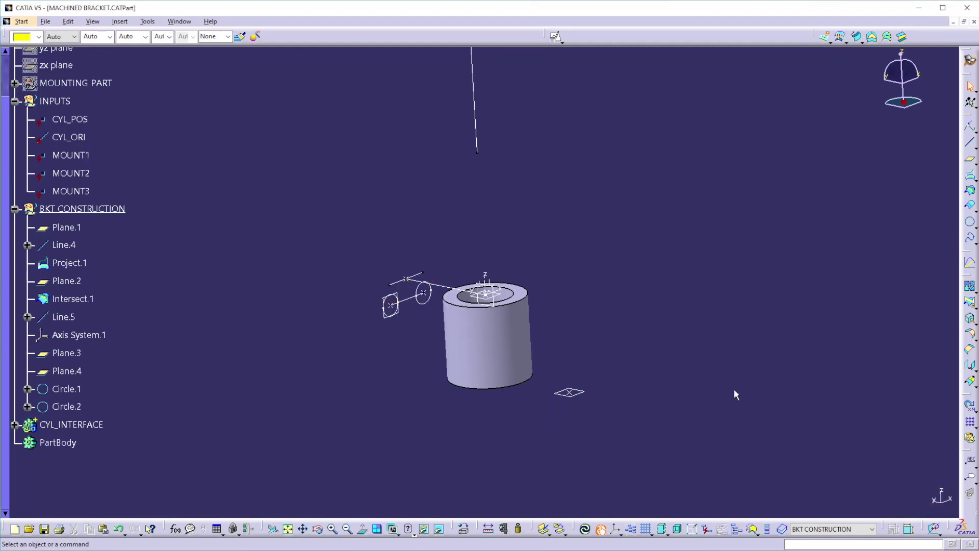
- Create a minimum extremum point on Circle.1 along the YZ plane direction of Axis System.1
{"action": "middle_click_drag", "start_coordinate": [588, 353], "coordinate": [627, 332]}
{"action": "scroll", "coordinate": [627, 332], "scroll_direction": "down", "scroll_amount": 1}
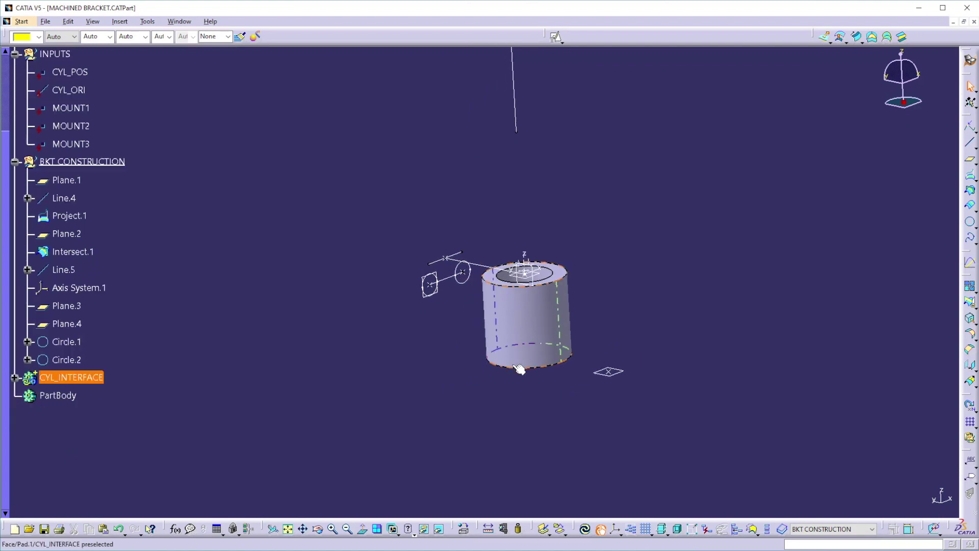
{"action": "middle_click_drag", "start_coordinate": [518, 364], "coordinate": [502, 339], "text": "ctrl"}
{"action": "middle_click_drag", "start_coordinate": [427, 356], "coordinate": [406, 326]}
{"action": "middle_click_drag", "start_coordinate": [467, 277], "coordinate": [567, 261]}
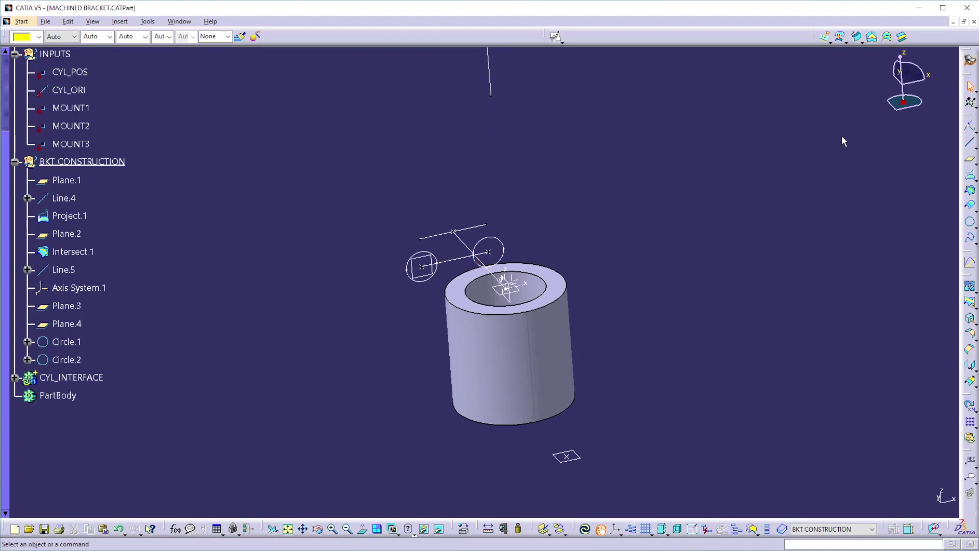
{"action": "middle_click_drag", "start_coordinate": [594, 270], "coordinate": [605, 212]}
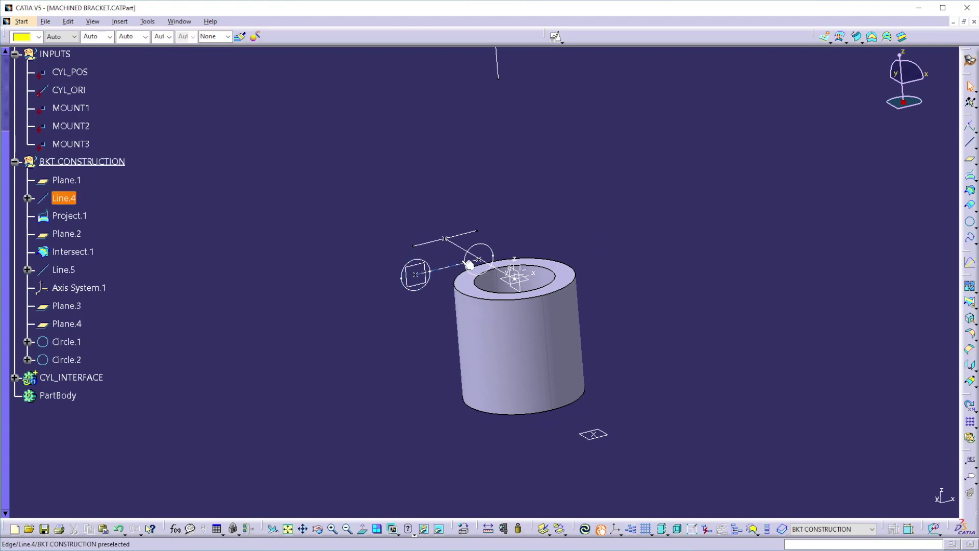
{"action": "middle_click_drag", "start_coordinate": [663, 274], "coordinate": [662, 264], "text": "ctrl"}
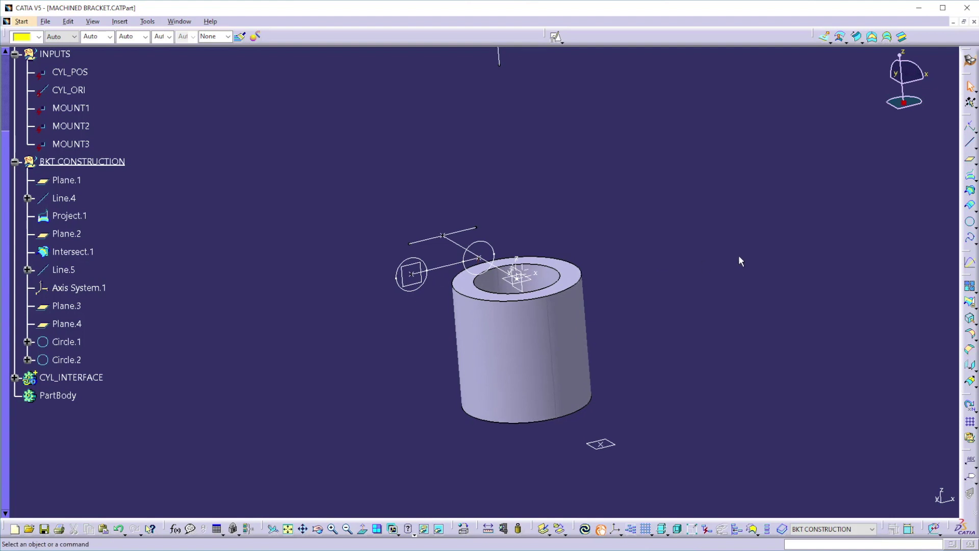
{"action": "left_click", "coordinate": [969, 129]}
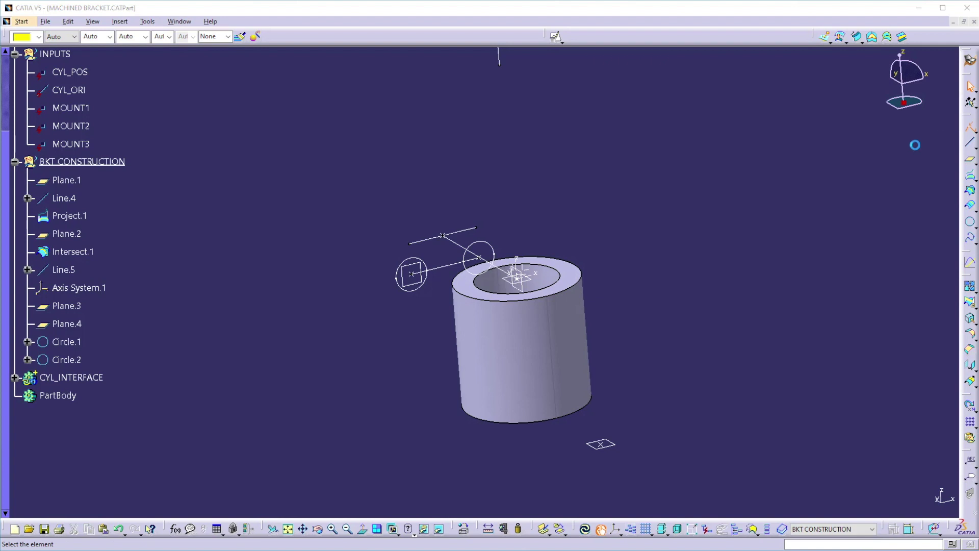
{"action": "left_click", "coordinate": [406, 292]}
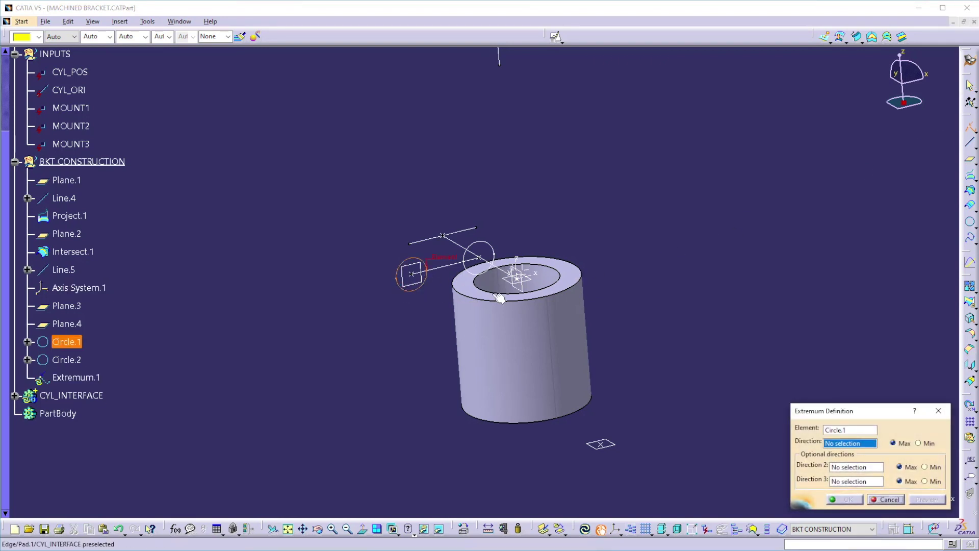
{"action": "right_click", "coordinate": [529, 289]}
{"action": "left_click", "coordinate": [544, 320]}
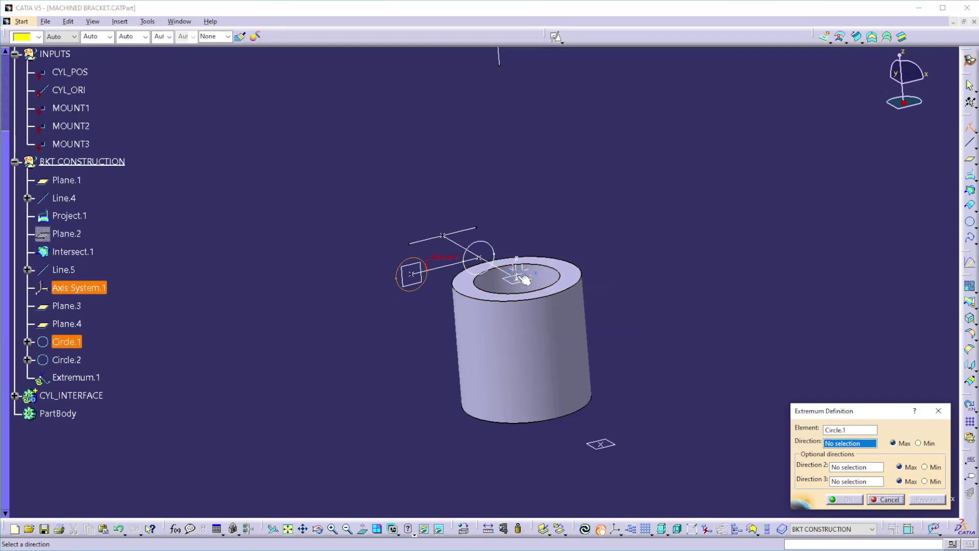
{"action": "left_click", "coordinate": [518, 277]}
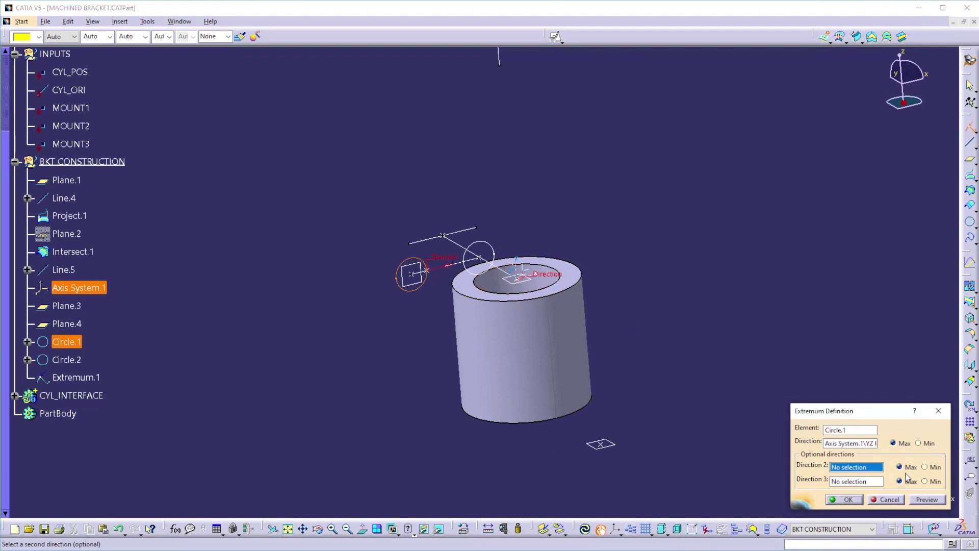
{"action": "left_click", "coordinate": [919, 443]}
{"action": "left_click", "coordinate": [849, 499]}
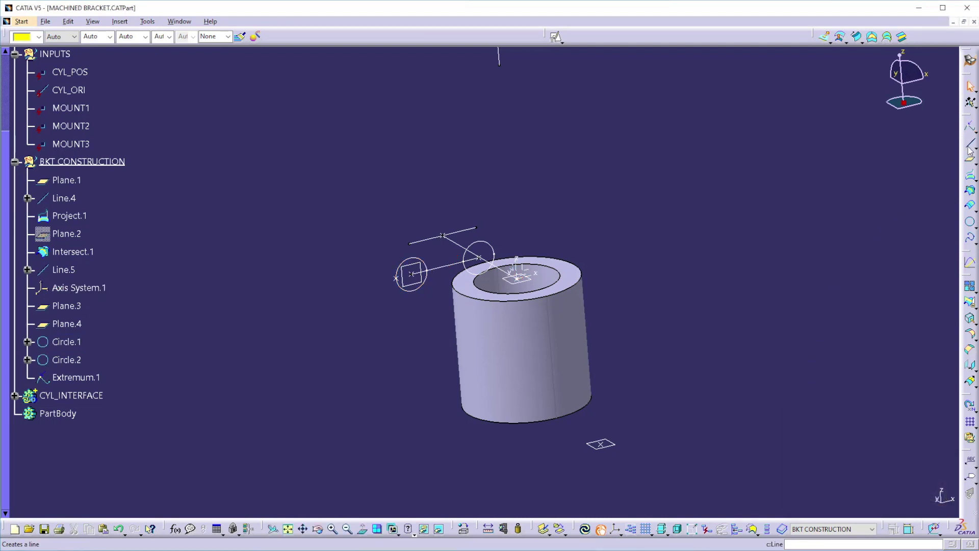
- Create a maximum extremum point on Circle.2 along the YZ plane direction of Axis System.1
{"action": "left_click", "coordinate": [970, 127]}
{"action": "left_click", "coordinate": [493, 248]}
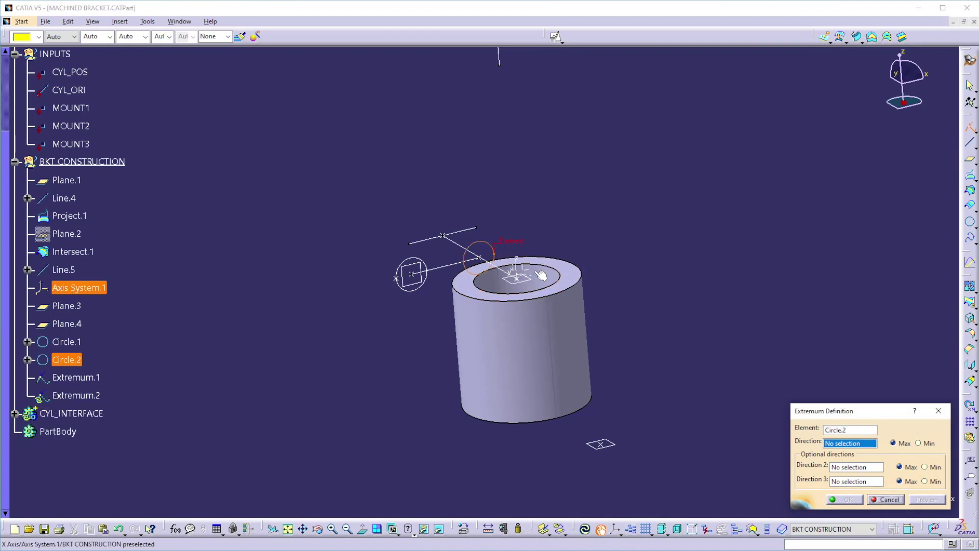
{"action": "left_click", "coordinate": [511, 272]}
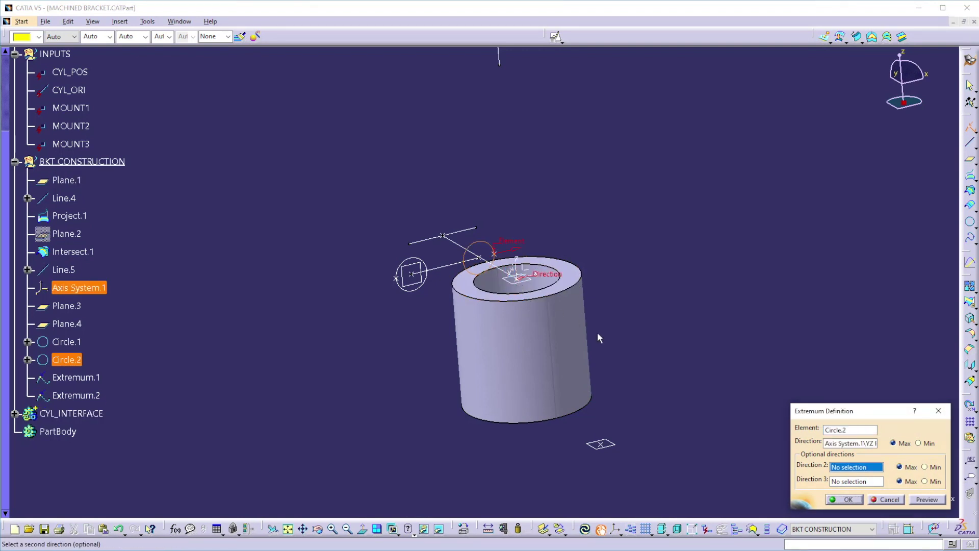
{"action": "left_click", "coordinate": [845, 500]}
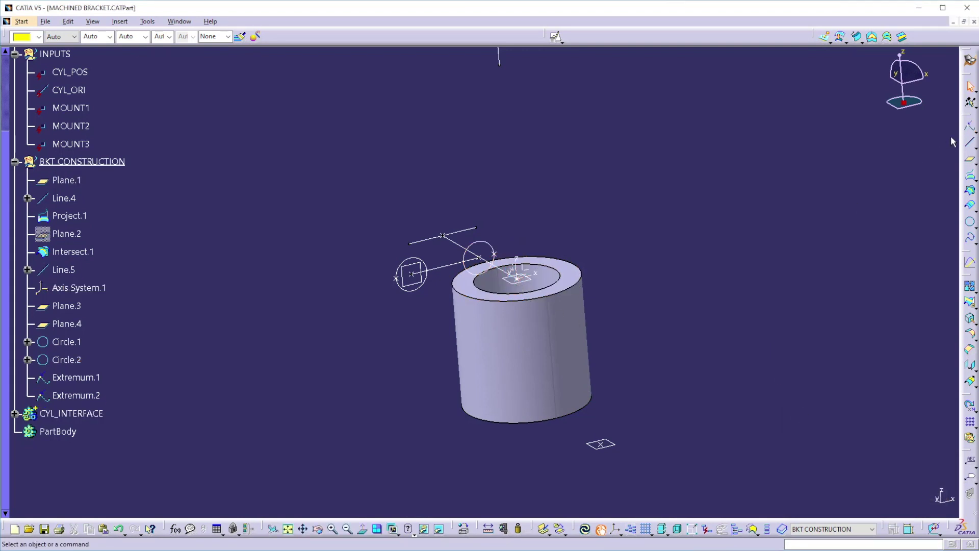
- Translate Extremum.2 by 4.5 mm along the X axis of Axis System.1
{"action": "left_click", "coordinate": [968, 366]}
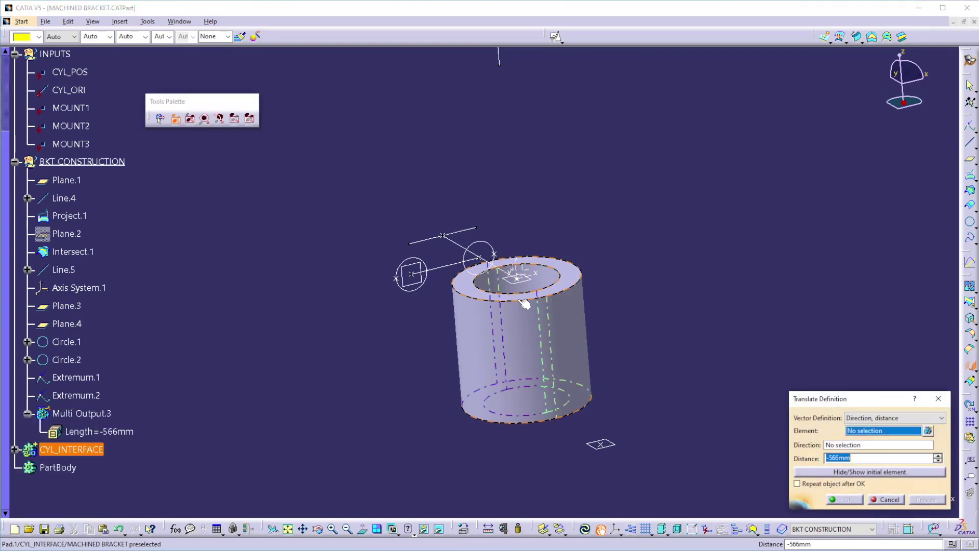
{"action": "left_click", "coordinate": [496, 255]}
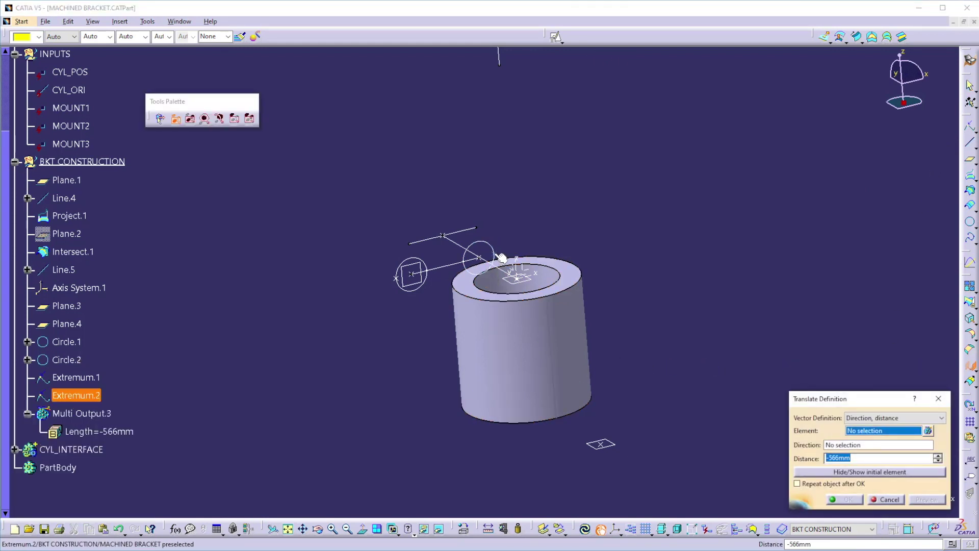
{"action": "left_click", "coordinate": [539, 279]}
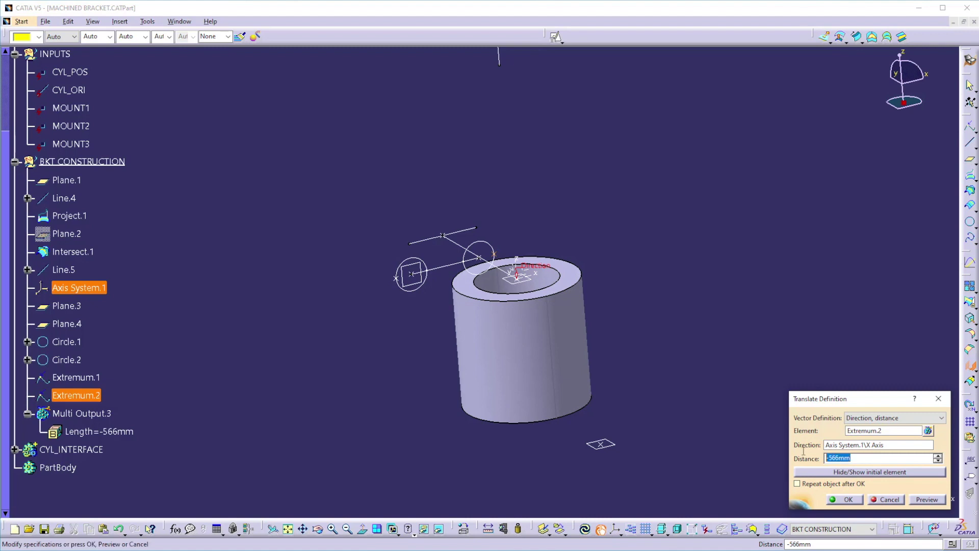
{"action": "type", "text": "4.5"}
{"action": "left_click", "coordinate": [935, 500]}
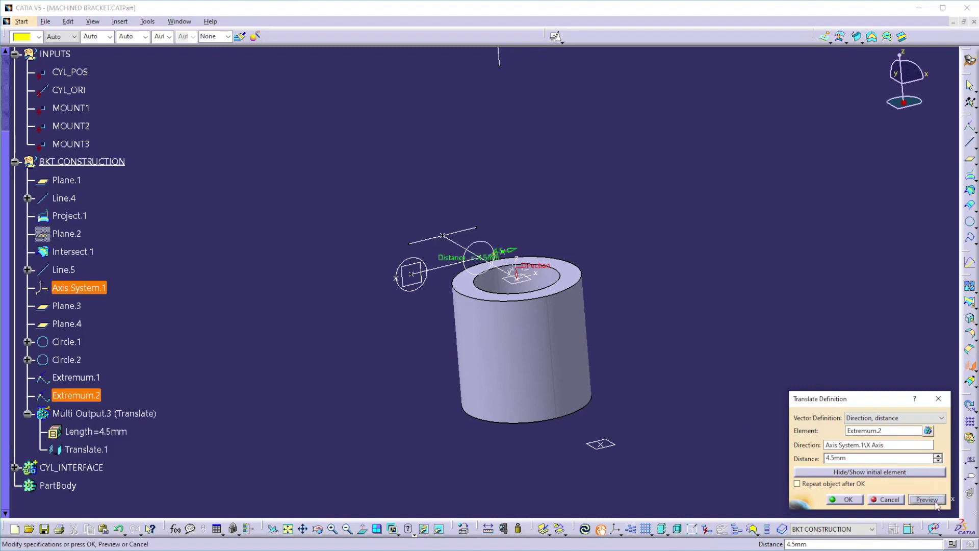
{"action": "left_click", "coordinate": [848, 500]}
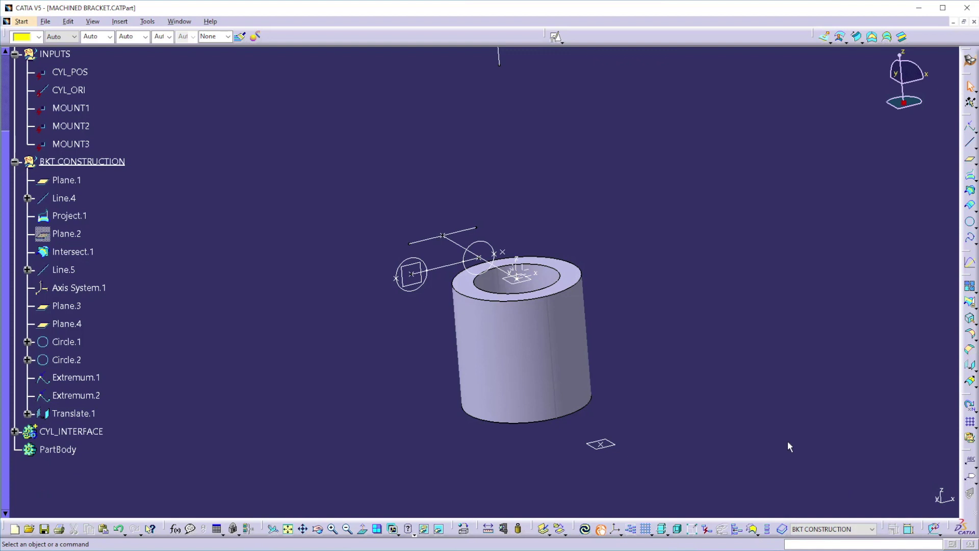
- Translate Extremum.1 by -4.5 mm along the YZ plane direction of Axis System.1
{"action": "left_click", "coordinate": [970, 365]}
{"action": "left_click", "coordinate": [397, 278]}
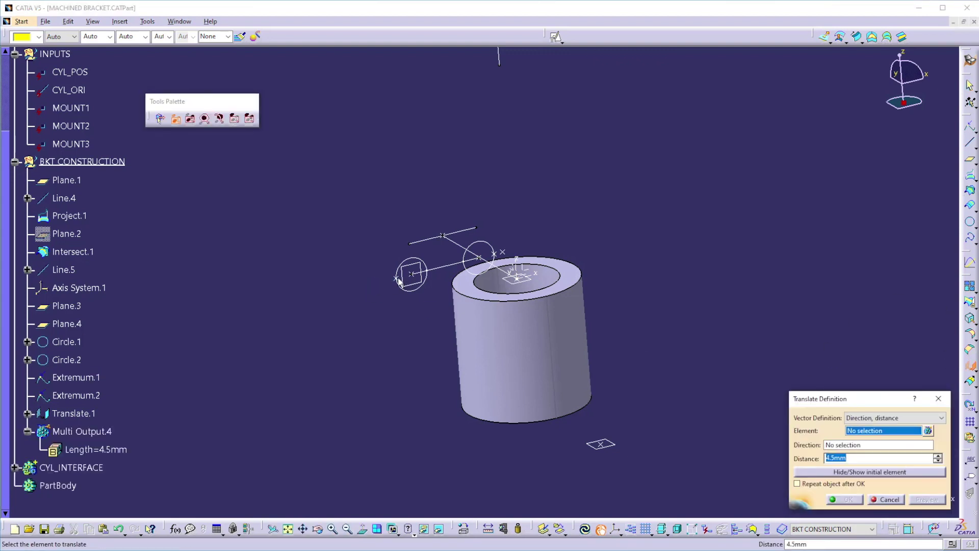
{"action": "left_click", "coordinate": [519, 272]}
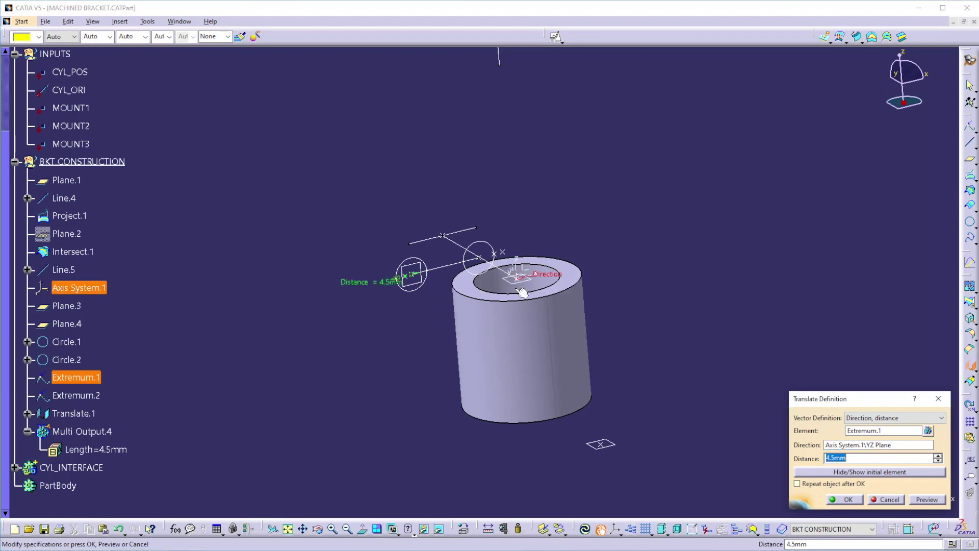
{"action": "left_click", "coordinate": [828, 458]}
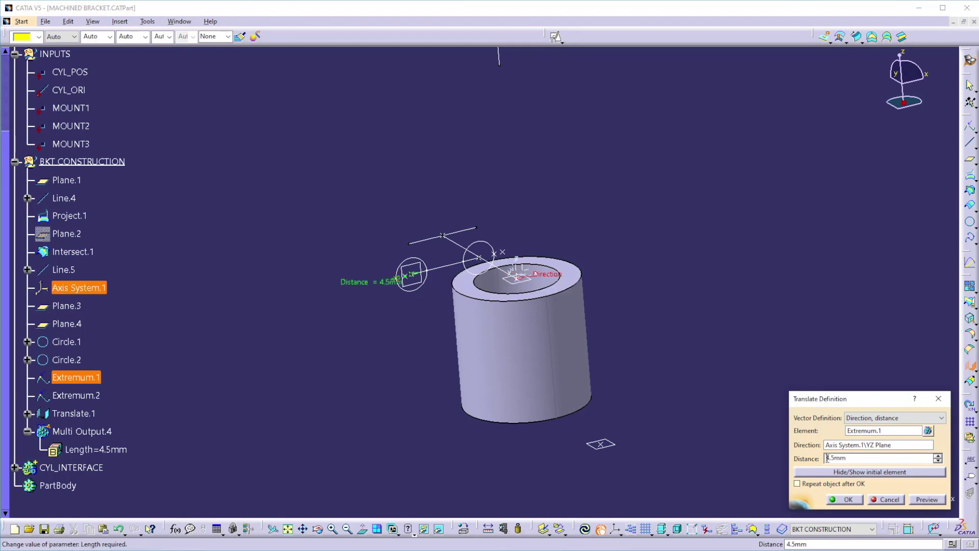
{"action": "type", "text": "-"}
{"action": "left_click", "coordinate": [841, 498]}
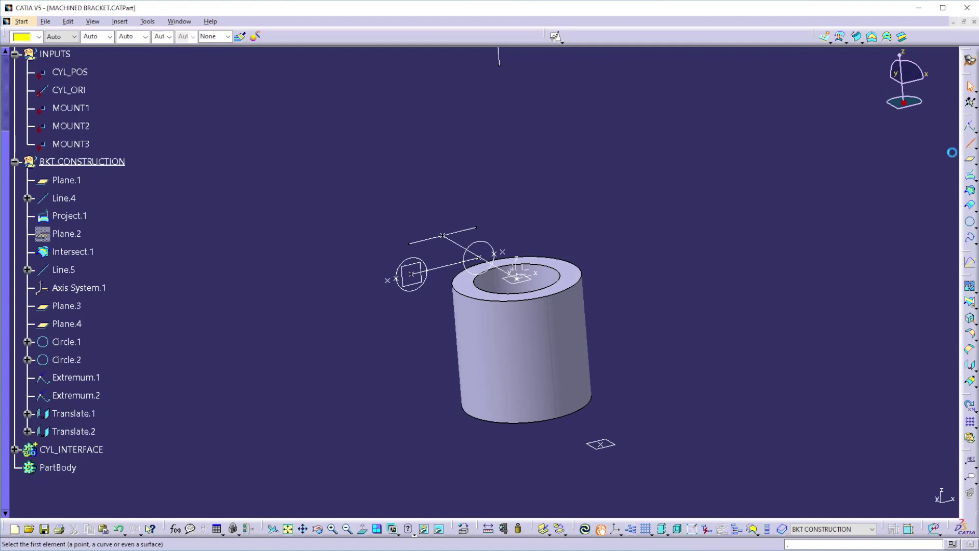
- Create a line normal to Line.4 through MOUNT2 on Plane.4, with reversed direction, starting at about 13 mm and ending at 267 mm
{"action": "left_click", "coordinate": [969, 143]}
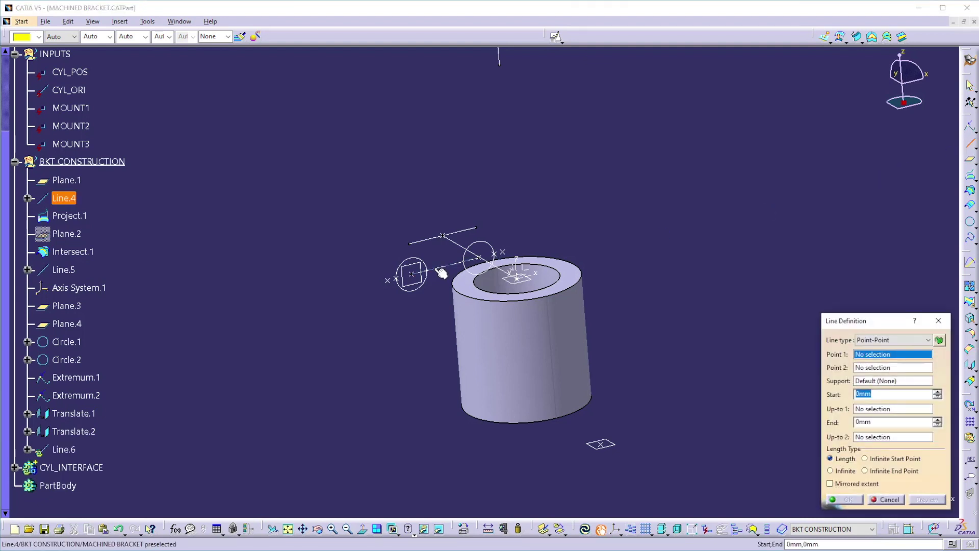
{"action": "left_click", "coordinate": [891, 340]}
{"action": "left_click", "coordinate": [884, 366]}
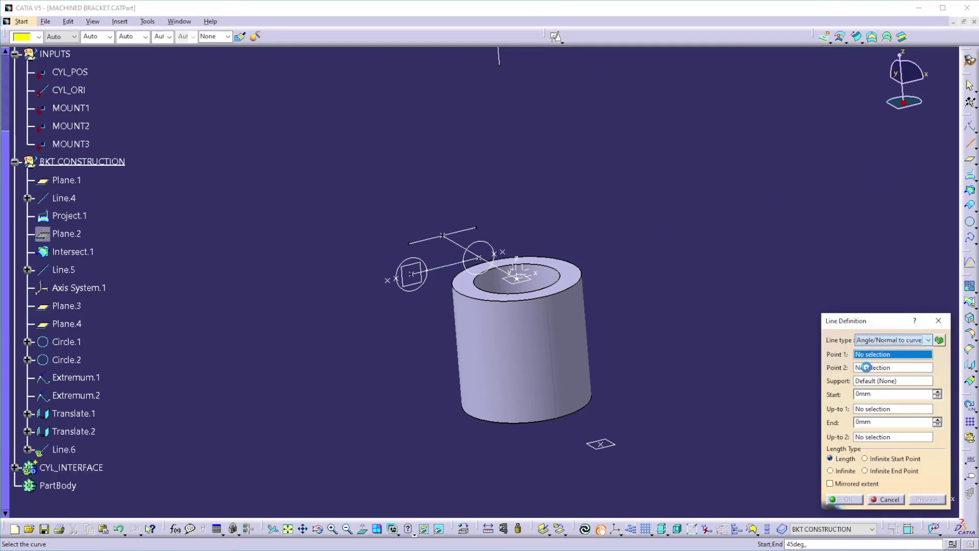
{"action": "left_click", "coordinate": [419, 274]}
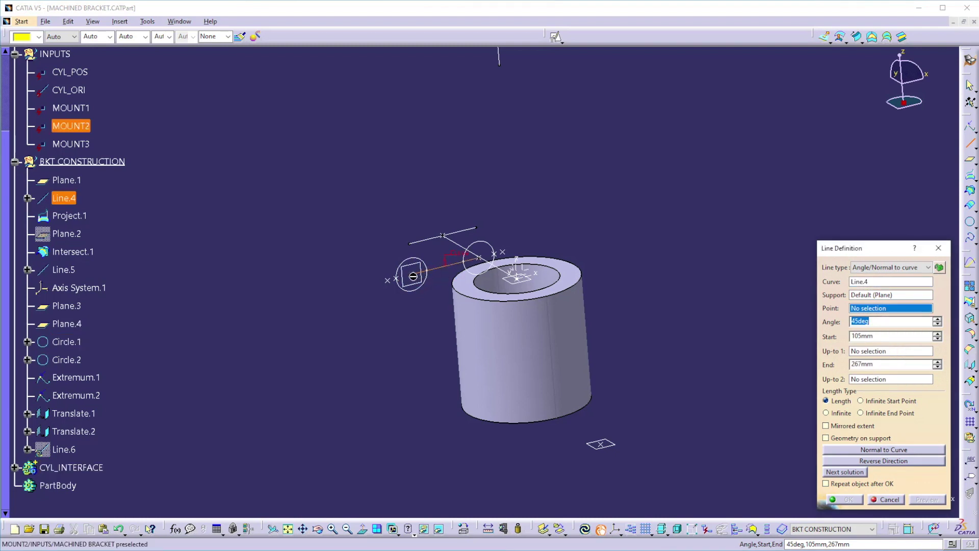
{"action": "left_click", "coordinate": [415, 275]}
{"action": "left_click", "coordinate": [411, 271]}
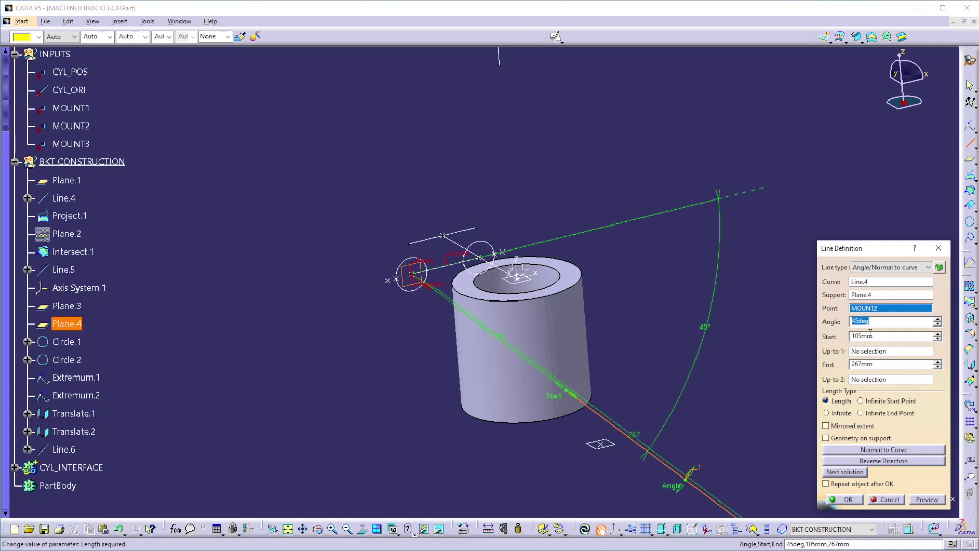
{"action": "left_click", "coordinate": [883, 451]}
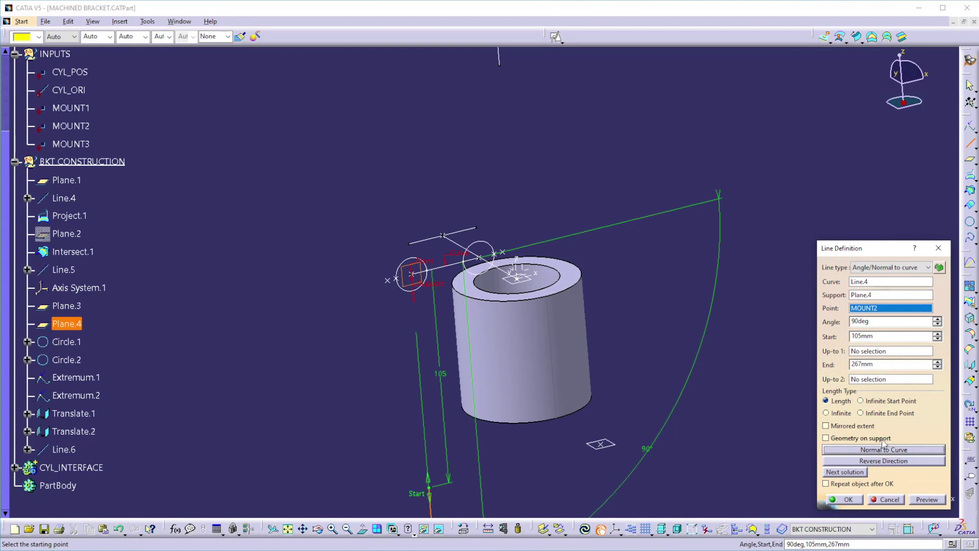
{"action": "left_click", "coordinate": [874, 460]}
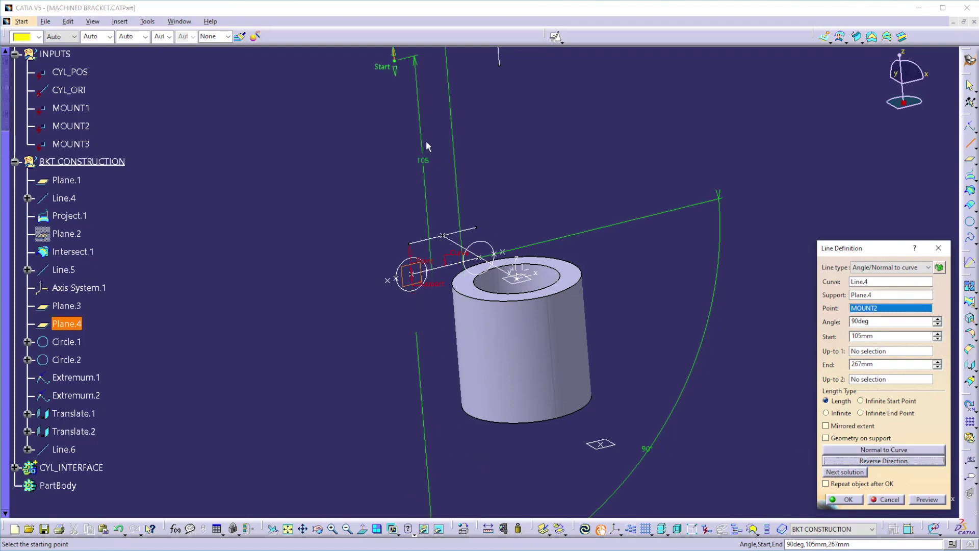
{"action": "left_click_drag", "start_coordinate": [396, 68], "coordinate": [409, 257]}
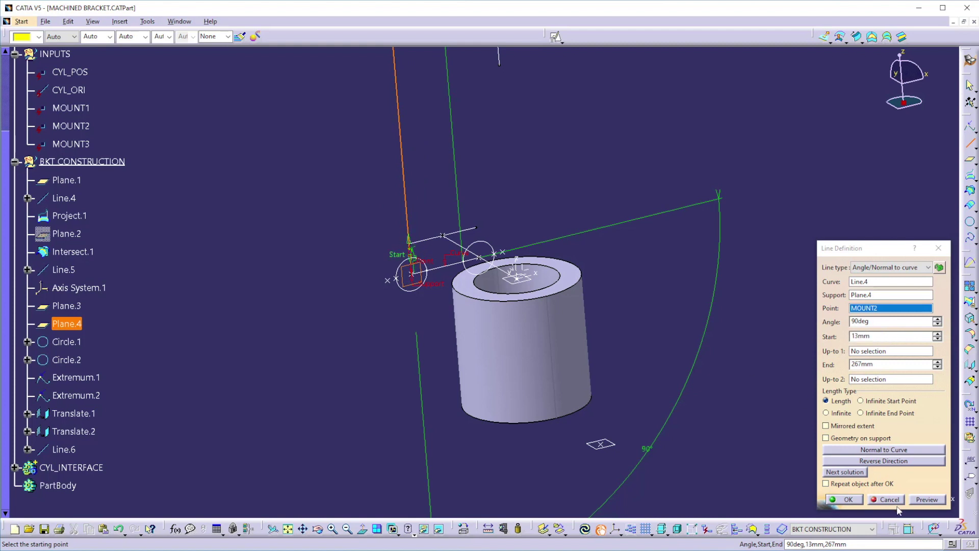
{"action": "left_click", "coordinate": [848, 499]}
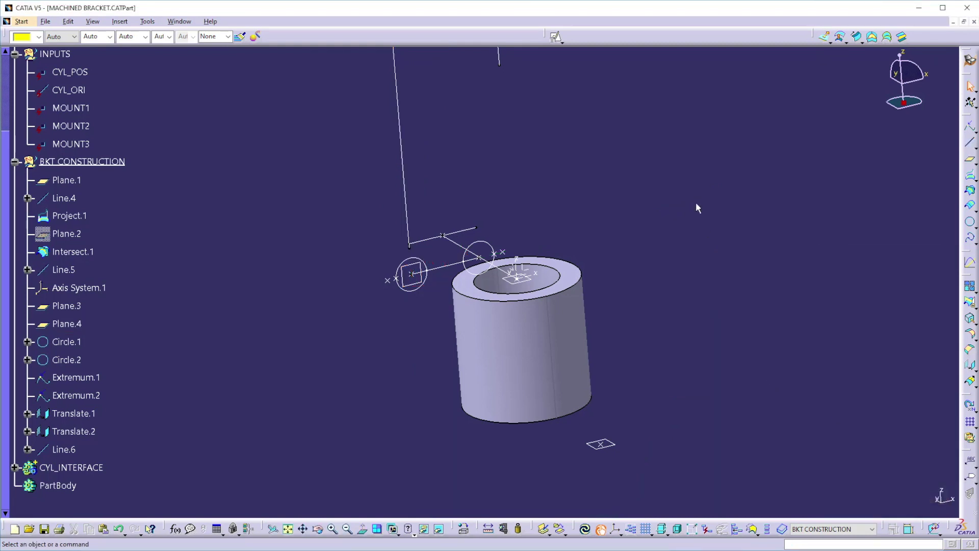
- Create a minimum extremum point on Circle.1 along the direction of Line.6
{"action": "left_click", "coordinate": [969, 130]}
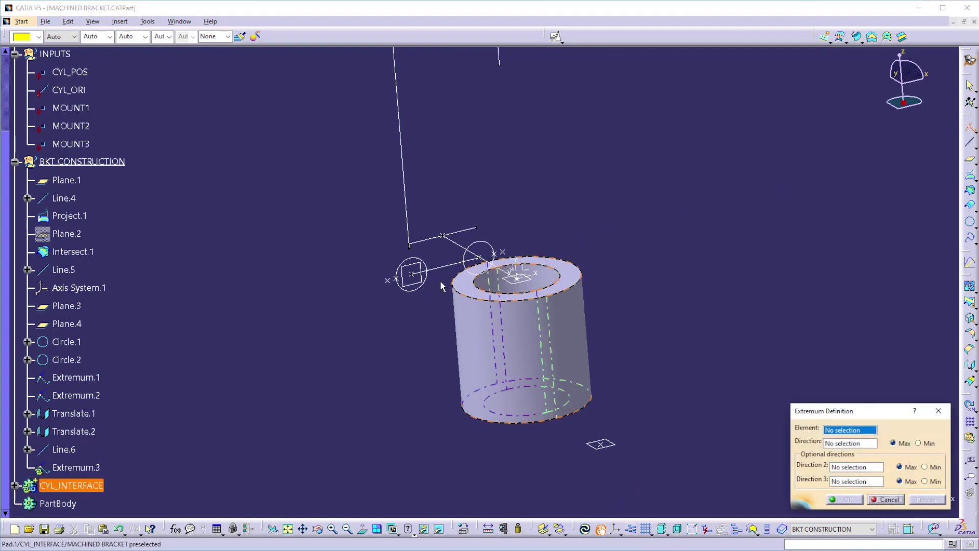
{"action": "left_click", "coordinate": [404, 279]}
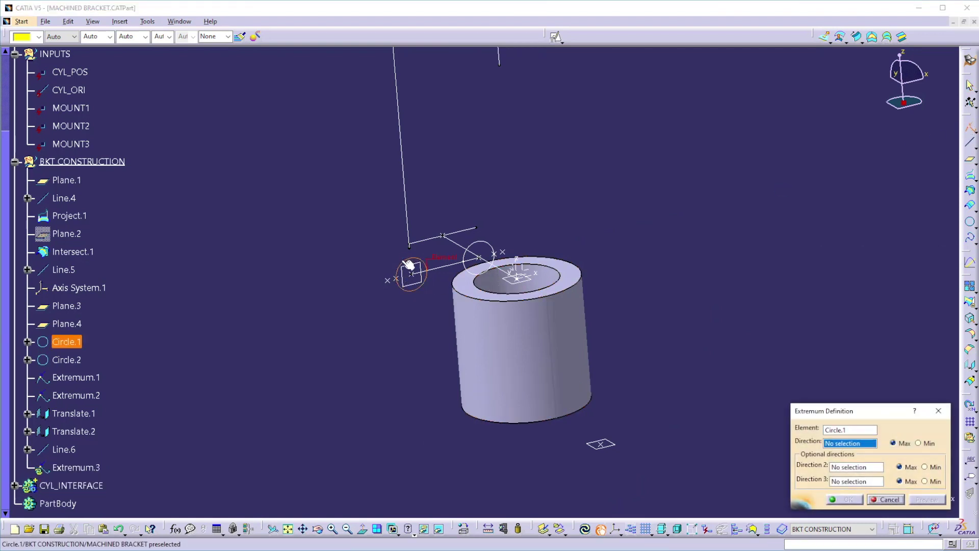
{"action": "left_click", "coordinate": [409, 228]}
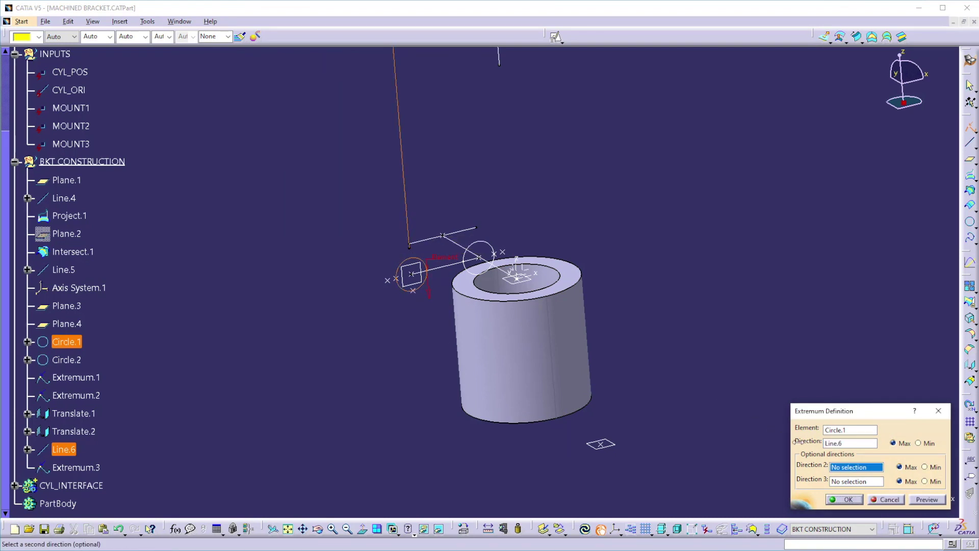
{"action": "left_click", "coordinate": [917, 442]}
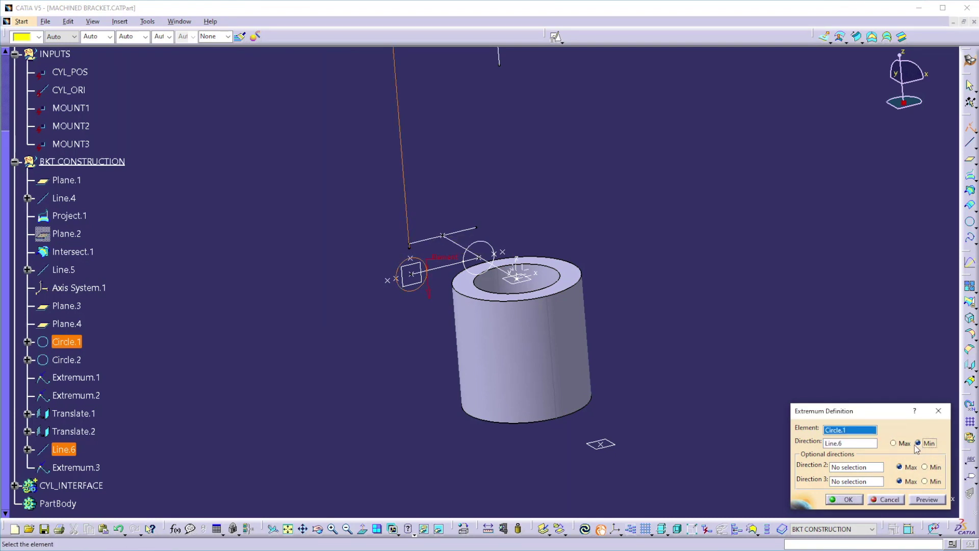
{"action": "left_click", "coordinate": [848, 500]}
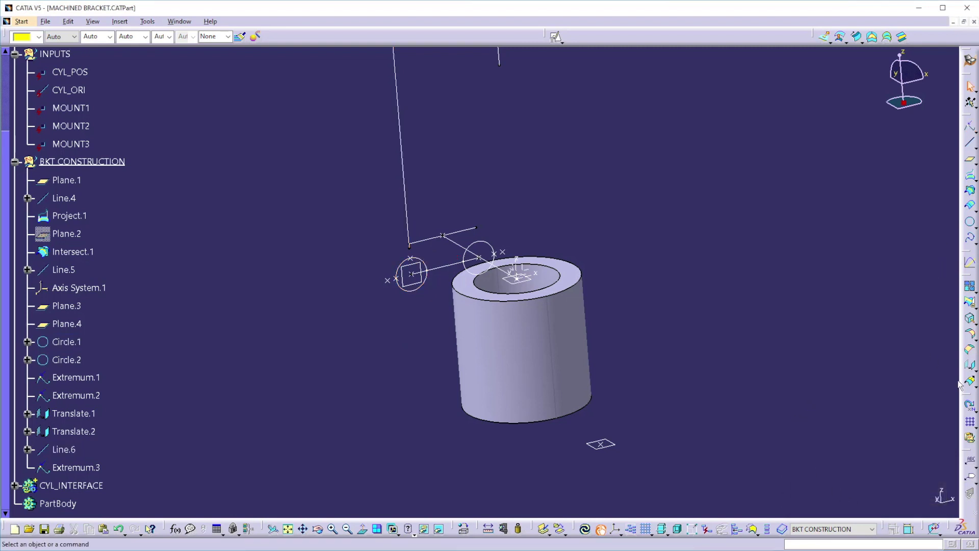
- Translate Extremum.3 by -7 mm along the direction of Line.6
{"action": "left_click", "coordinate": [969, 365]}
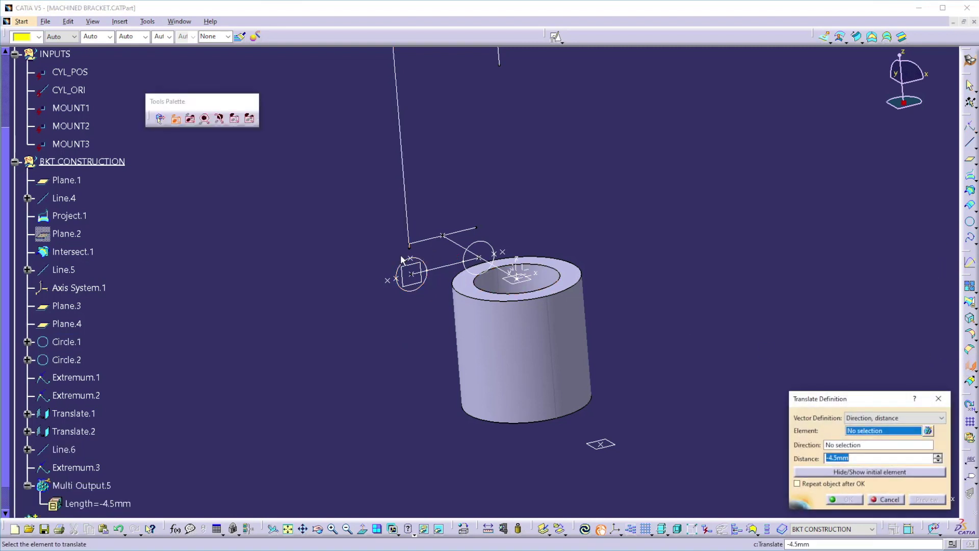
{"action": "left_click", "coordinate": [417, 263]}
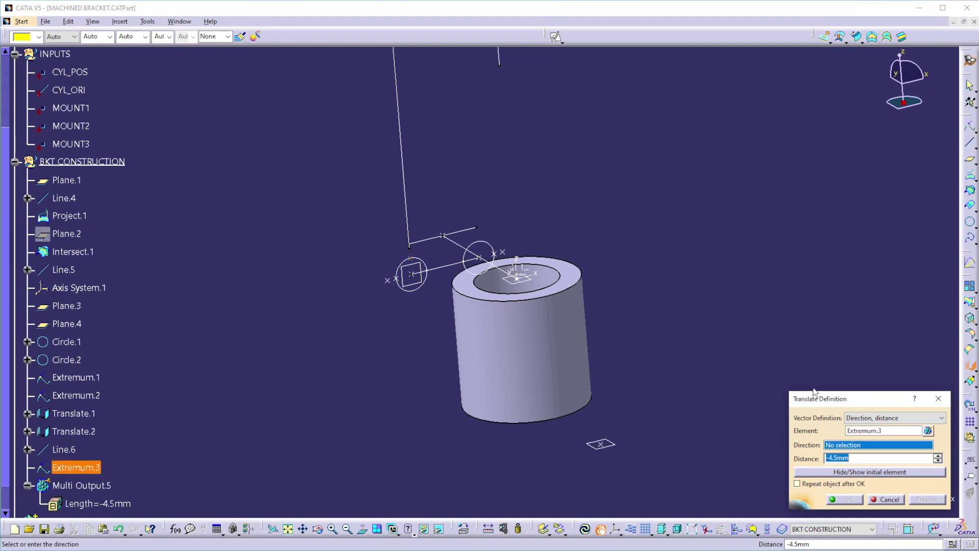
{"action": "left_click", "coordinate": [403, 188]}
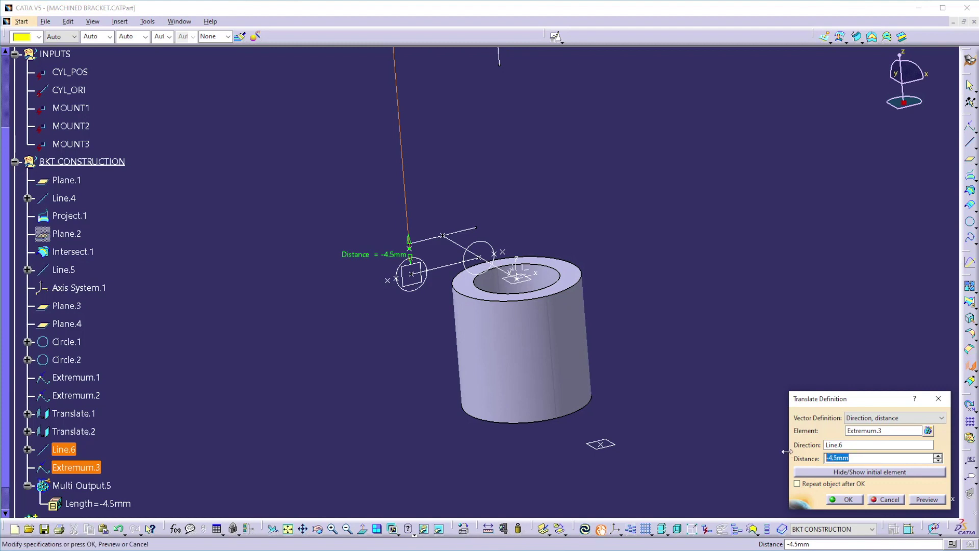
{"action": "type", "text": "-7"}
{"action": "key", "text": "Return"}
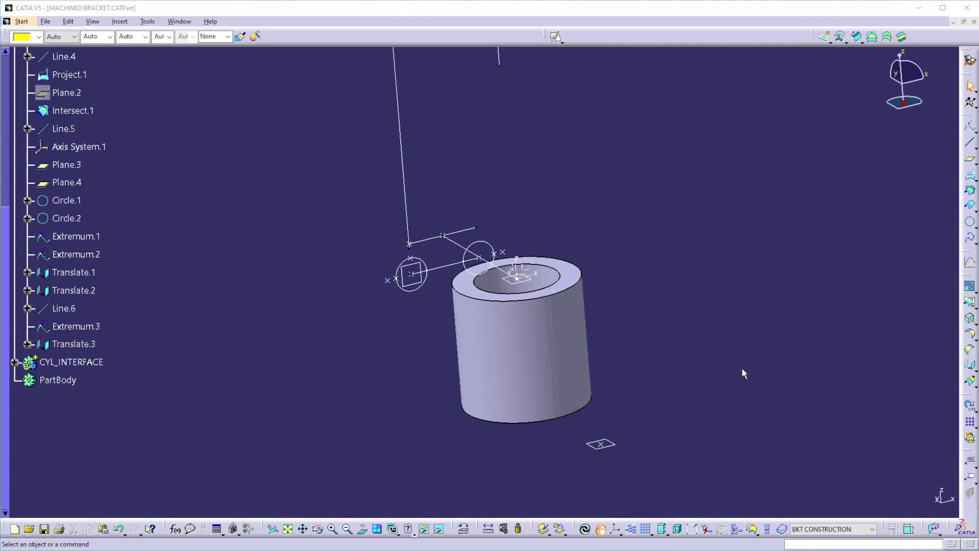
- Create a plane parallel to the YZ plane of Axis System.1 through the Translate.1 point
{"action": "left_click", "coordinate": [969, 160]}
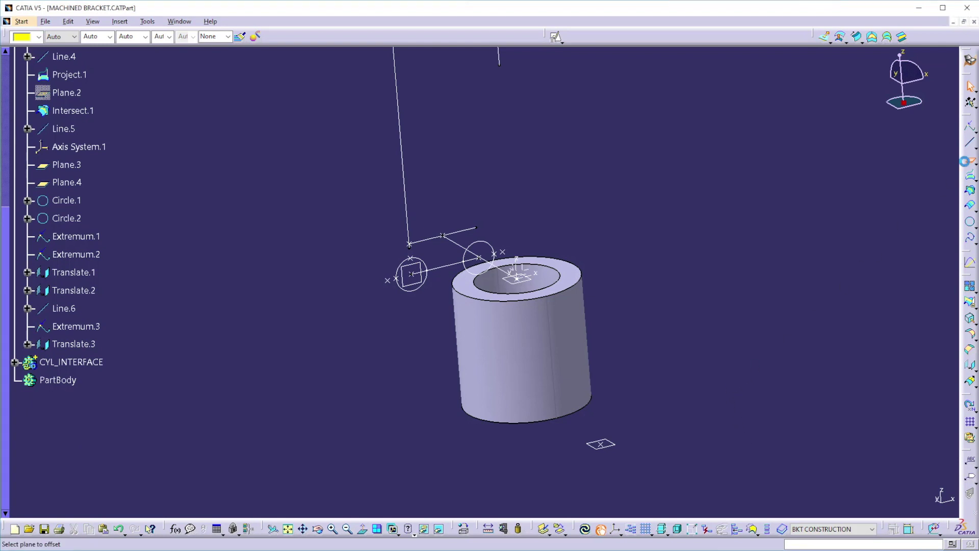
{"action": "left_click", "coordinate": [518, 272]}
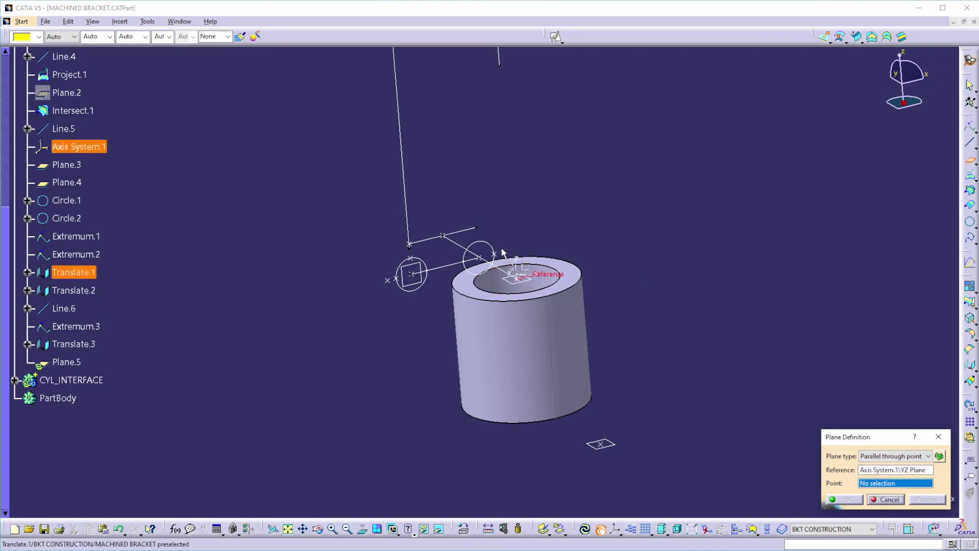
{"action": "left_click", "coordinate": [510, 256]}
{"action": "left_click", "coordinate": [855, 502]}
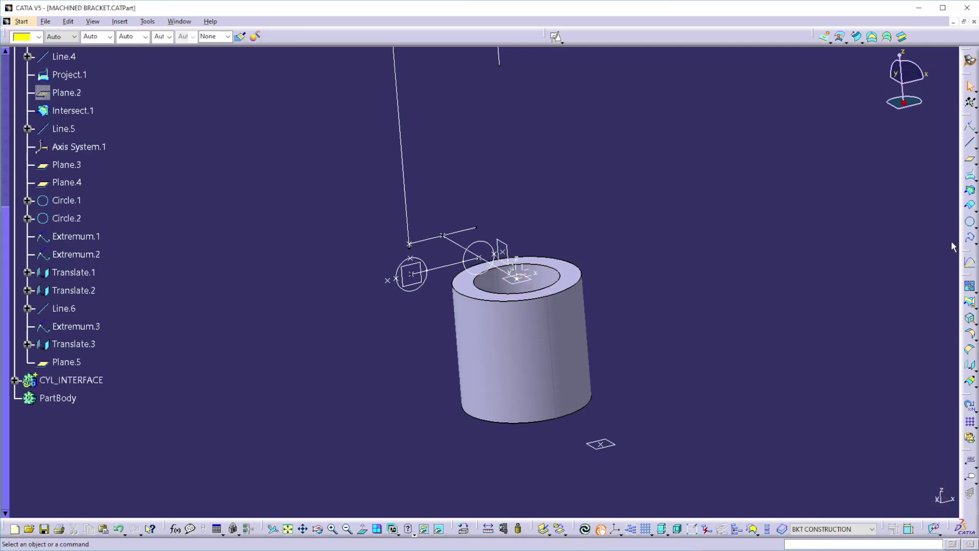
- Create a plane parallel to the YZ plane of Axis System.1 through the Translate.2 point
{"action": "left_click", "coordinate": [969, 160]}
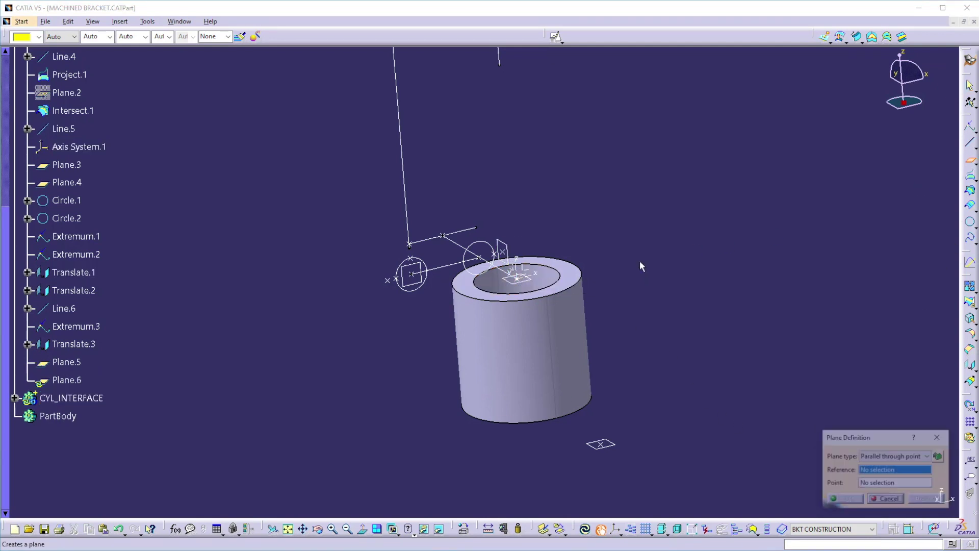
{"action": "left_click", "coordinate": [520, 273]}
{"action": "left_click", "coordinate": [391, 281]}
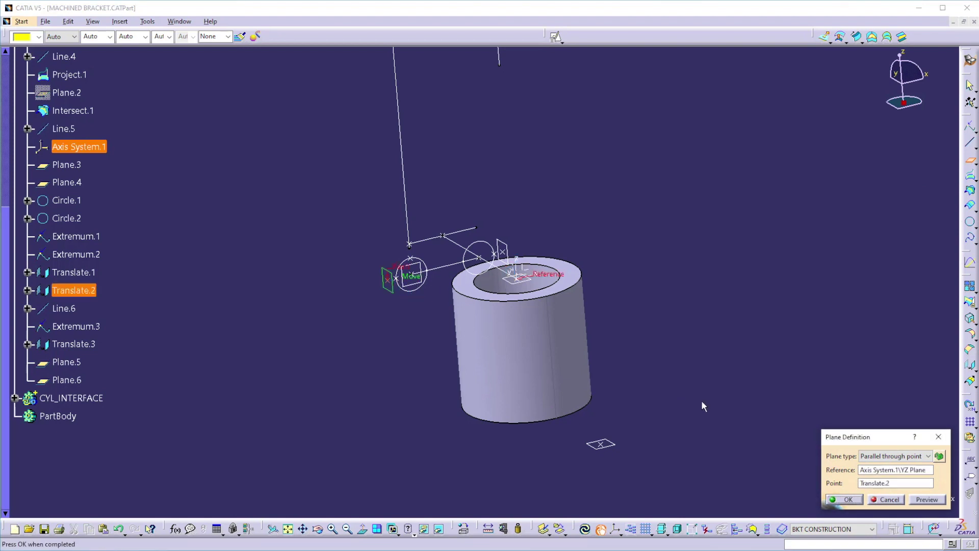
{"action": "left_click", "coordinate": [845, 499]}
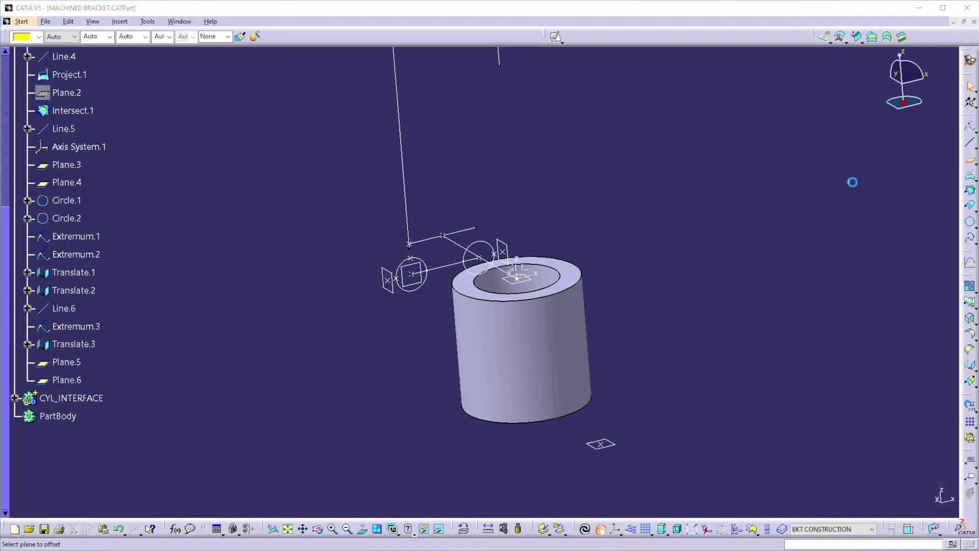
- Create a plane normal to Line.6 through the Translate.3 point
{"action": "left_click", "coordinate": [969, 160]}
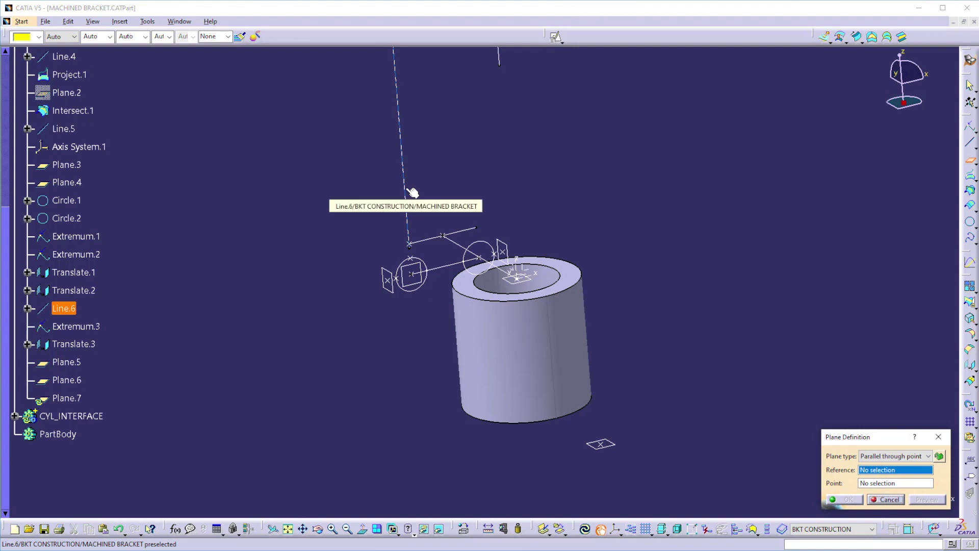
{"action": "left_click", "coordinate": [412, 192]}
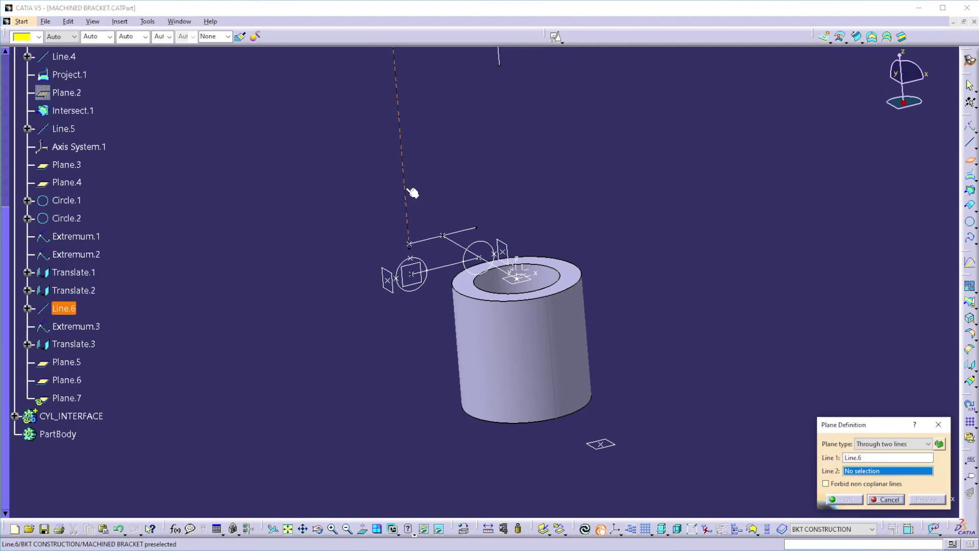
{"action": "left_click", "coordinate": [410, 243]}
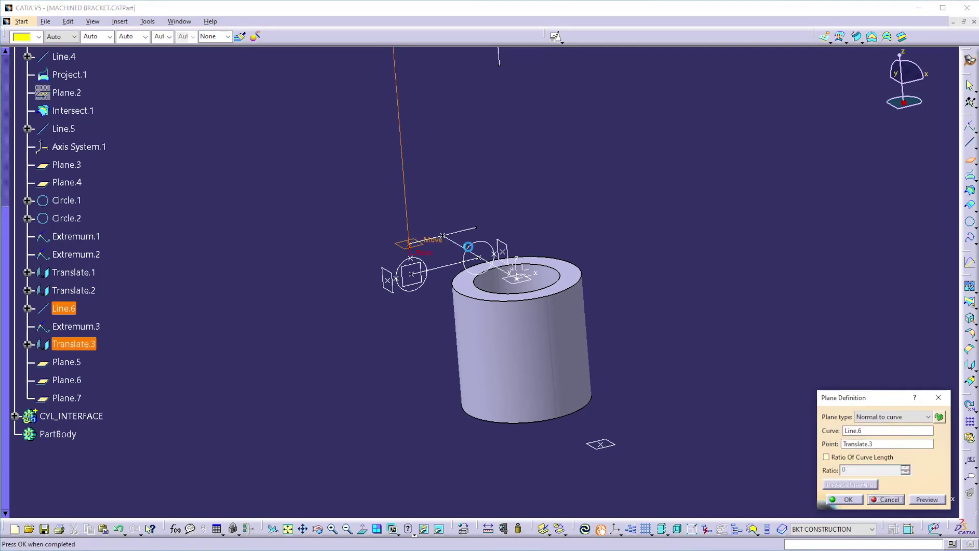
{"action": "left_click", "coordinate": [850, 499]}
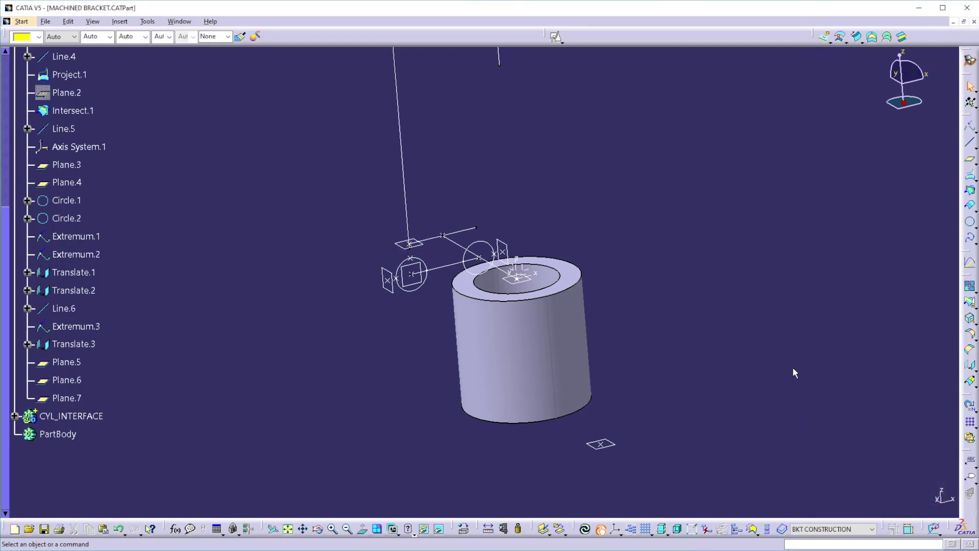
- Switch to Part Design and insert a new body named LWR BASE as the in-work object
{"action": "key", "text": "ctrl+p"}
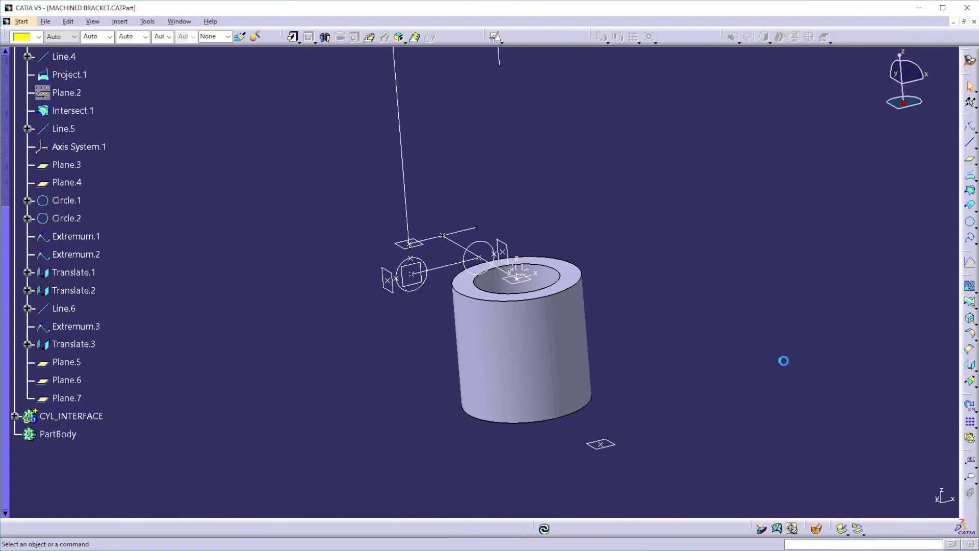
{"action": "left_click", "coordinate": [120, 21]}
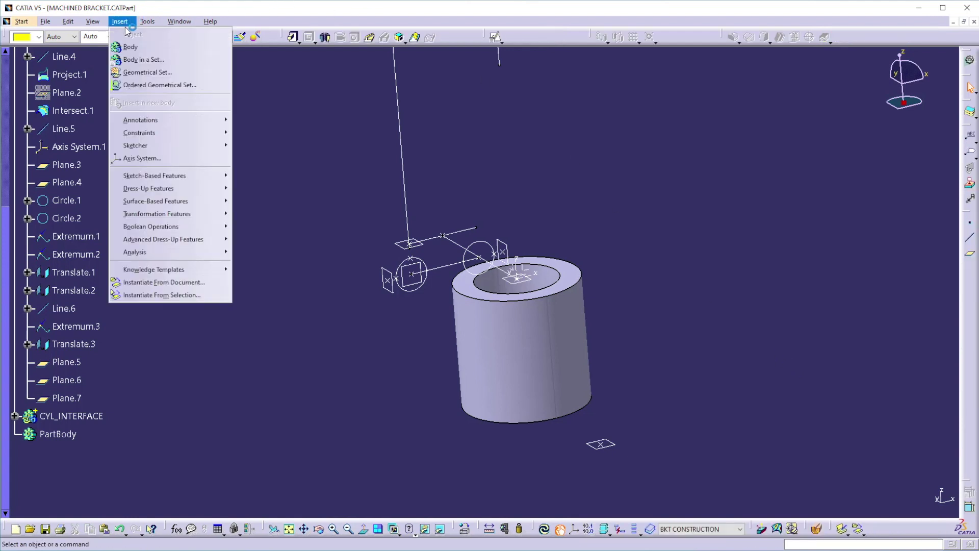
{"action": "left_click", "coordinate": [134, 47]}
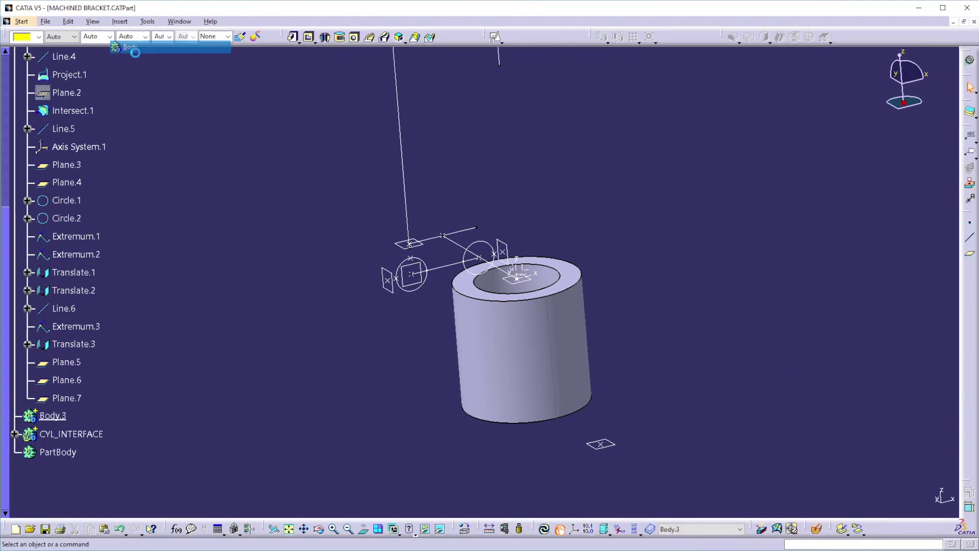
{"action": "right_click", "coordinate": [76, 417]}
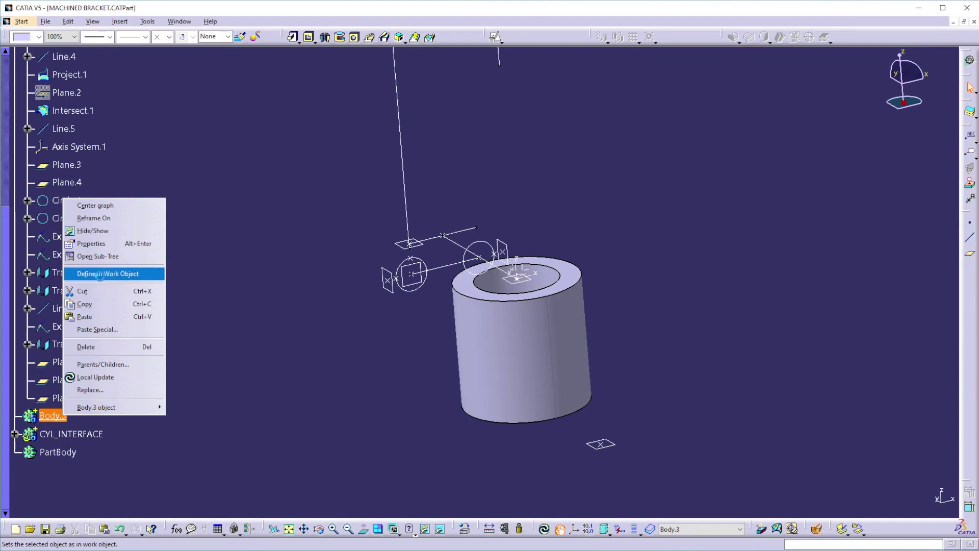
{"action": "left_click", "coordinate": [99, 274]}
{"action": "right_click", "coordinate": [52, 415]}
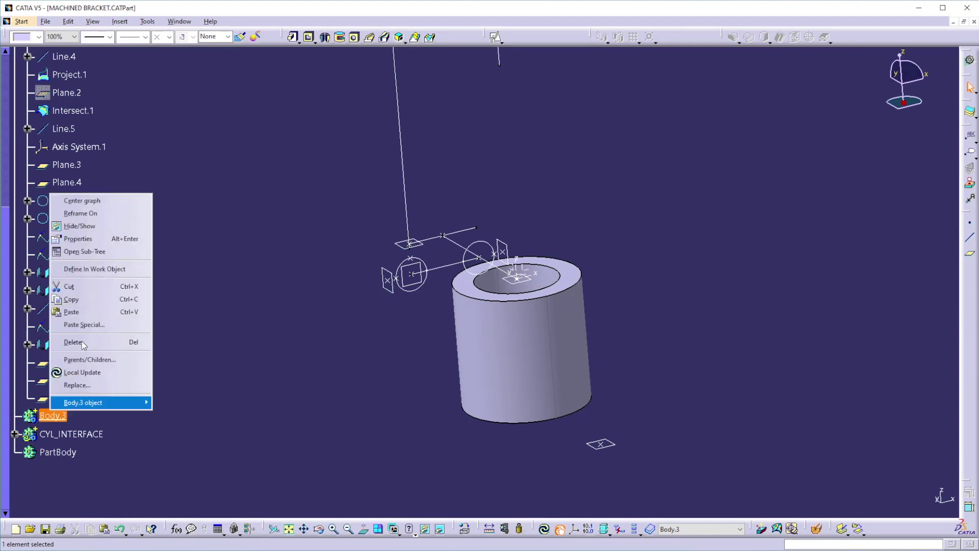
{"action": "left_click", "coordinate": [78, 239]}
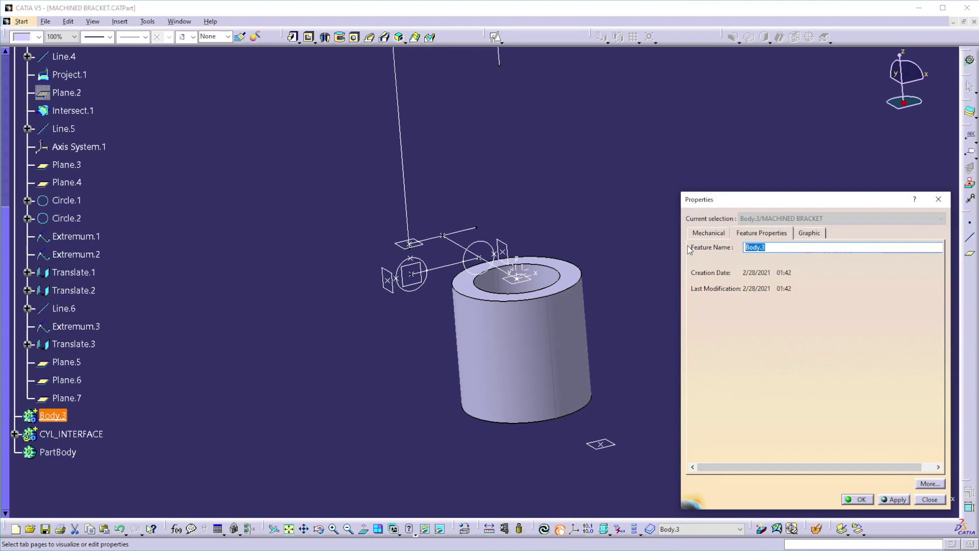
{"action": "type", "text": "LWR BASE"}
{"action": "key", "text": "Return"}
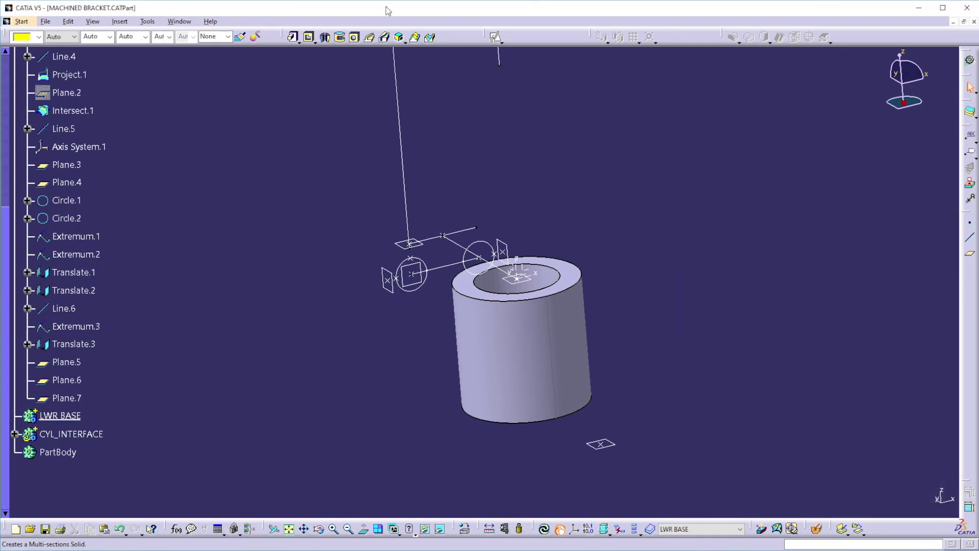
- Create a positioned sketch on Plane.1 in LWR BASE, with its origin projected from CYL_POS and its H direction parallel to Project.1
{"action": "left_click", "coordinate": [495, 36]}
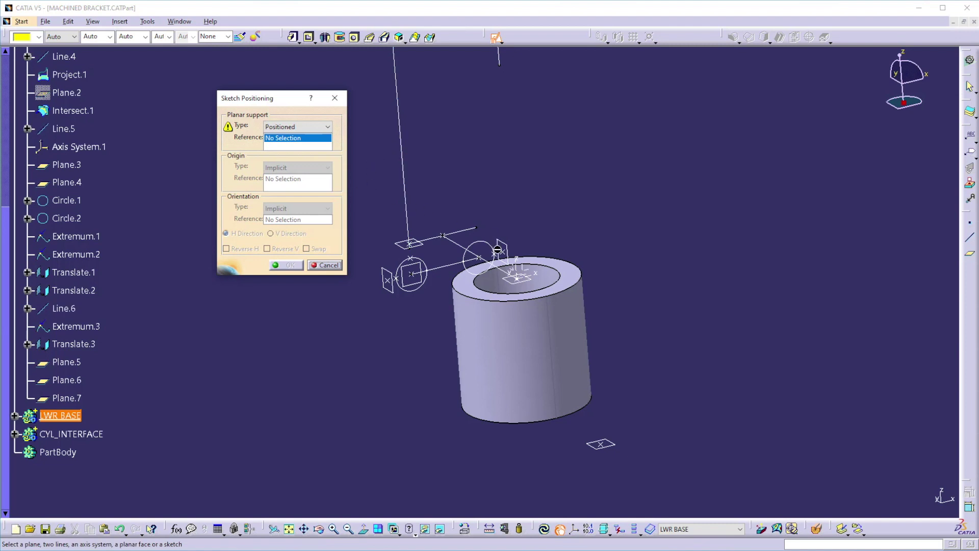
{"action": "left_click", "coordinate": [514, 282]}
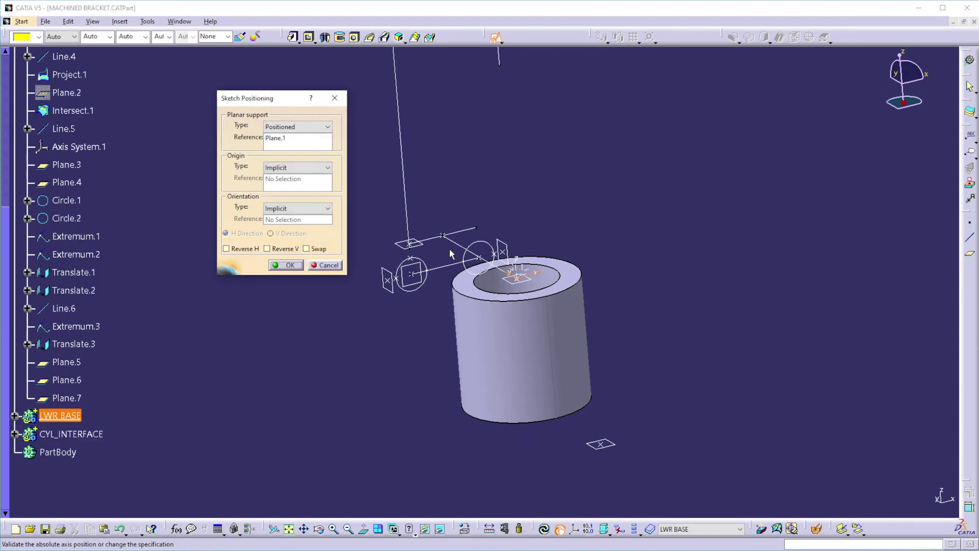
{"action": "left_click", "coordinate": [278, 168]}
{"action": "left_click", "coordinate": [285, 187]}
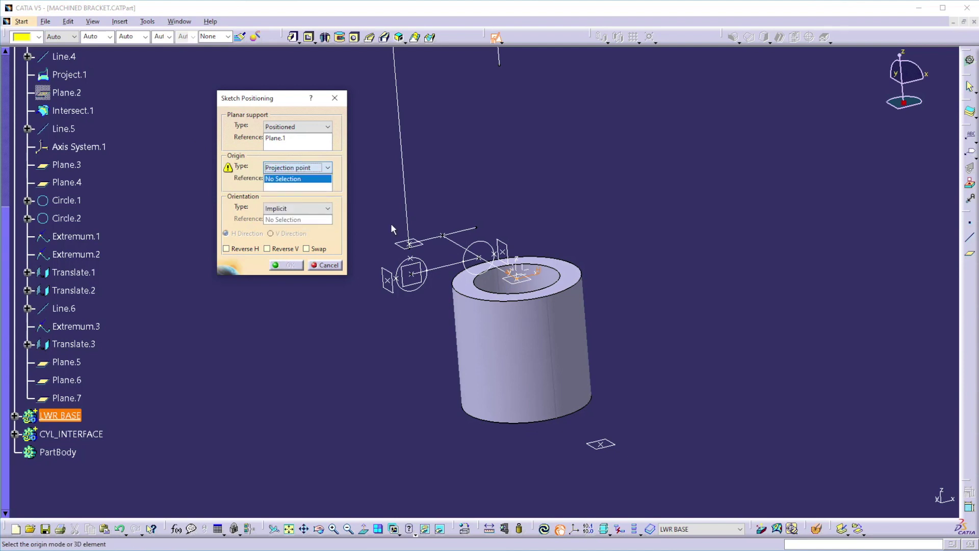
{"action": "left_click", "coordinate": [518, 281]}
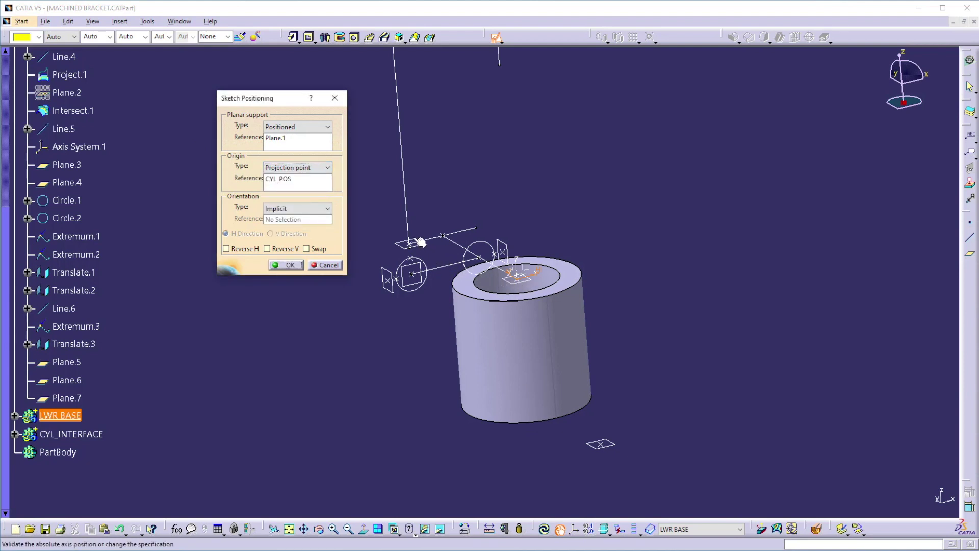
{"action": "left_click", "coordinate": [292, 209]}
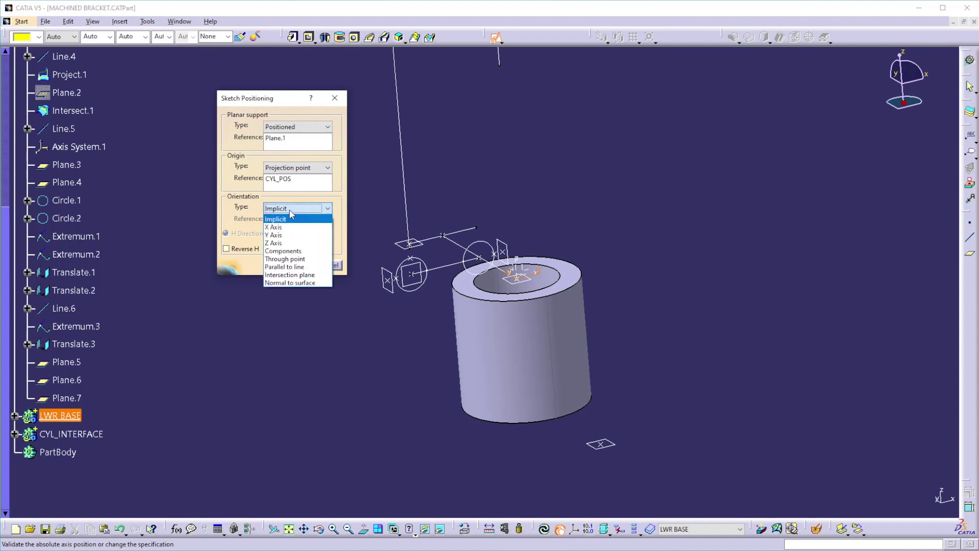
{"action": "left_click", "coordinate": [284, 267]}
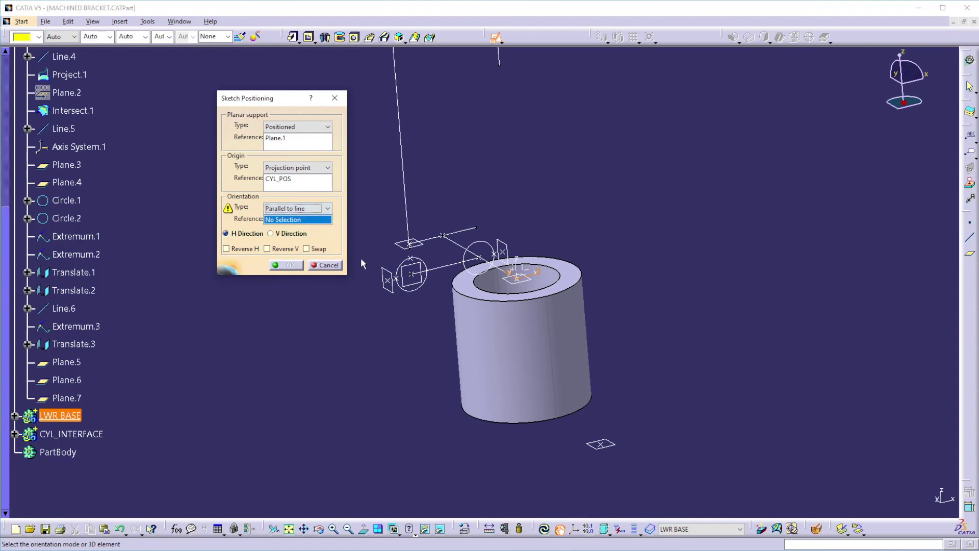
{"action": "left_click", "coordinate": [409, 245]}
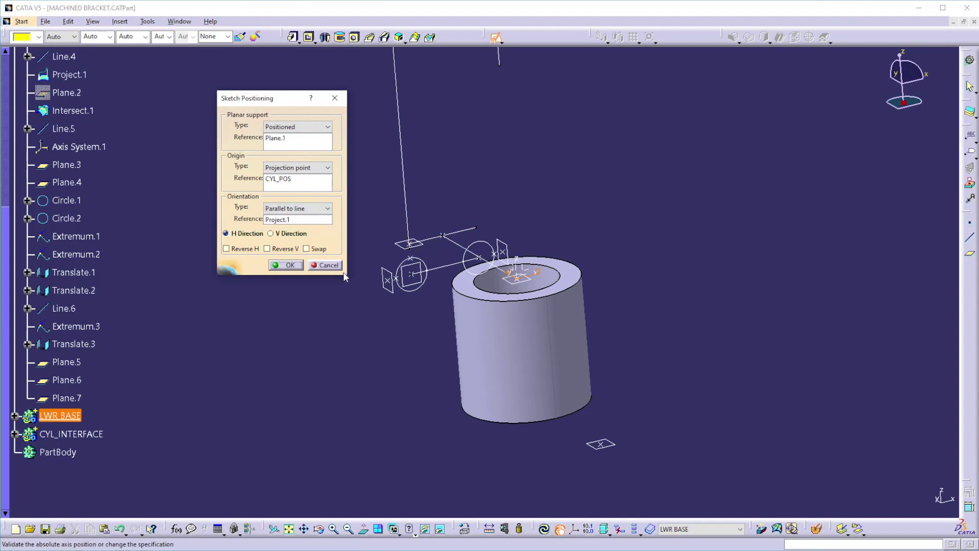
{"action": "left_click", "coordinate": [295, 263]}
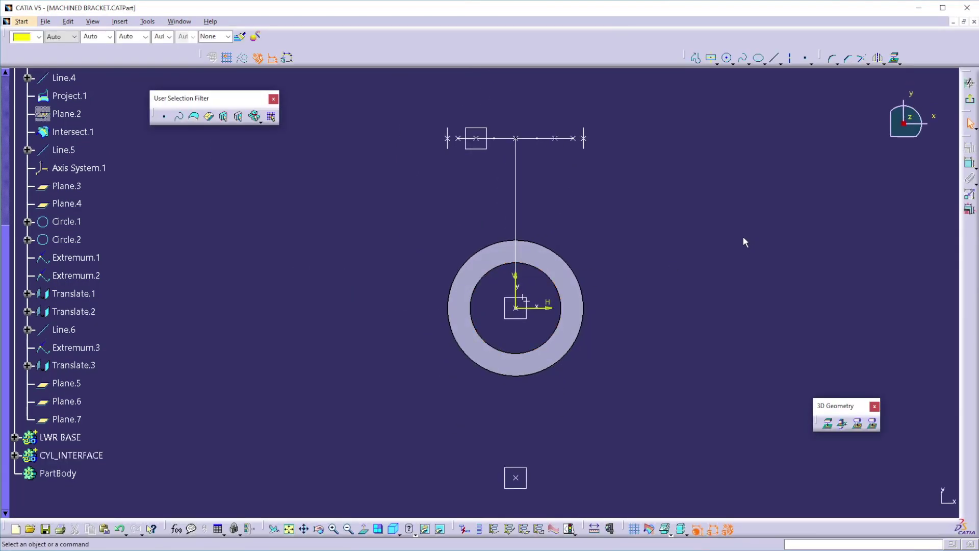
- Sketch a closed six-sided profile tapering down toward the ring, with a bottom edge about 46 mm long, and trim its open top corner
{"action": "left_click", "coordinate": [695, 57]}
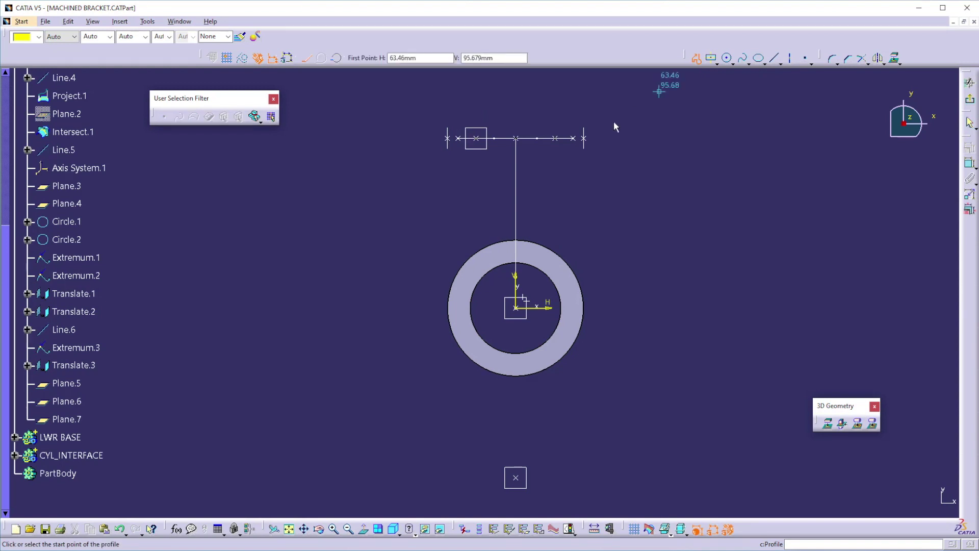
{"action": "left_click", "coordinate": [453, 160]}
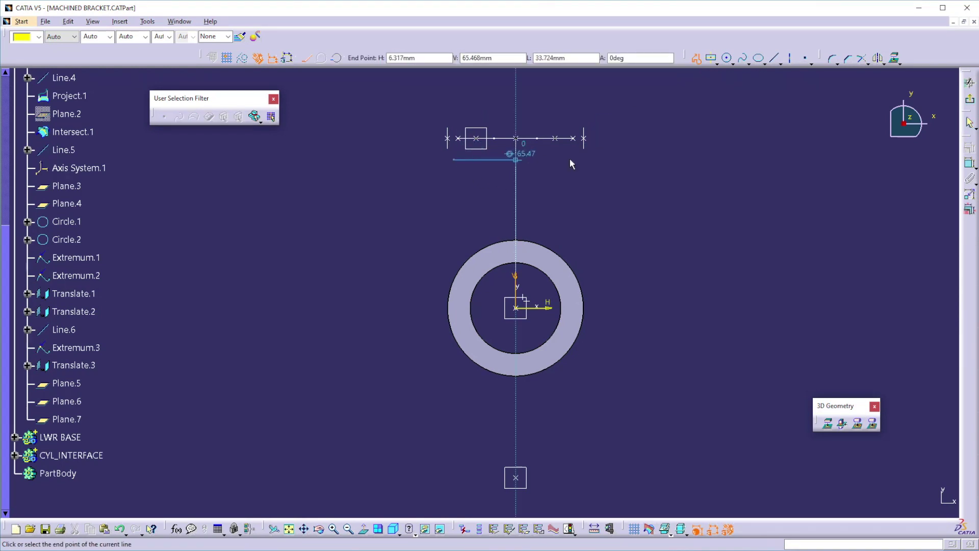
{"action": "left_click", "coordinate": [592, 160]}
{"action": "left_click", "coordinate": [592, 194]}
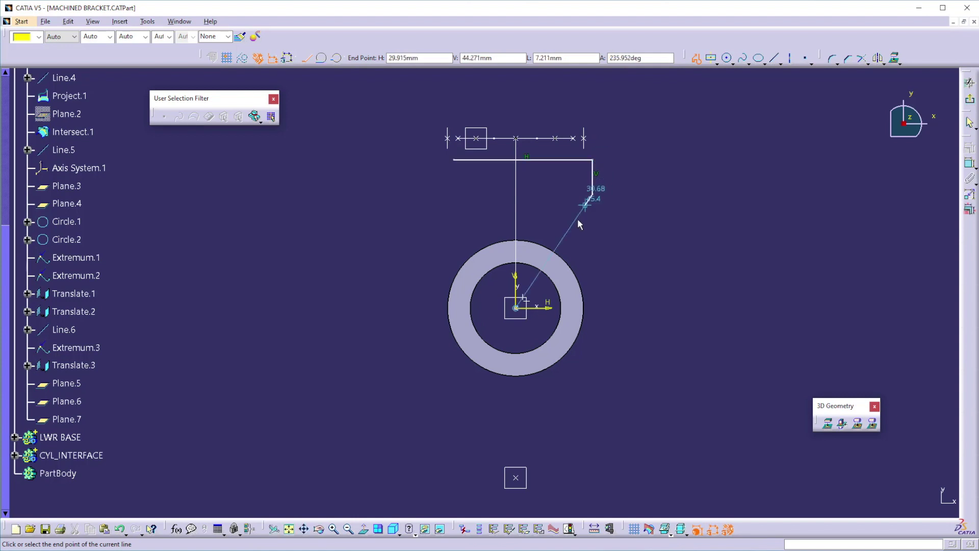
{"action": "left_click", "coordinate": [567, 265]}
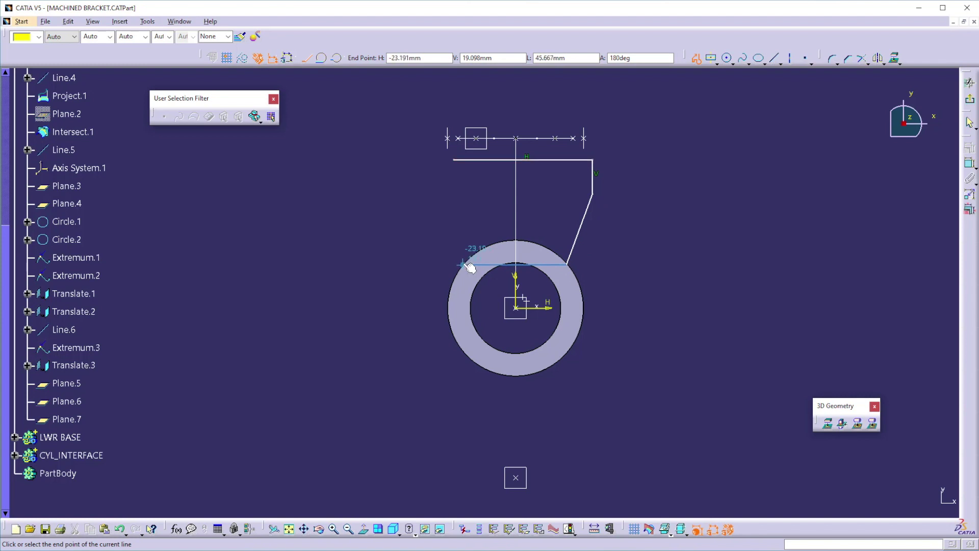
{"action": "left_click", "coordinate": [462, 264]}
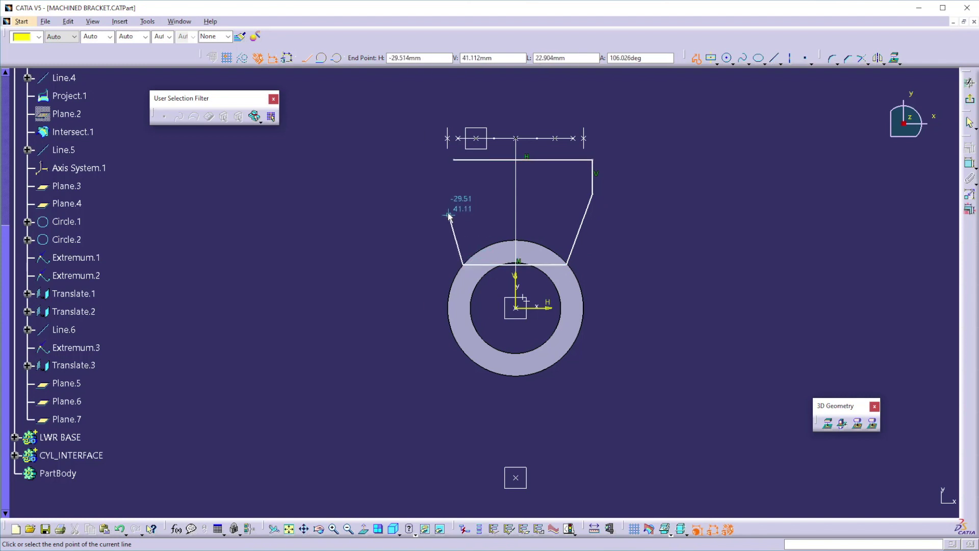
{"action": "left_click", "coordinate": [448, 205]}
{"action": "left_click", "coordinate": [448, 159]}
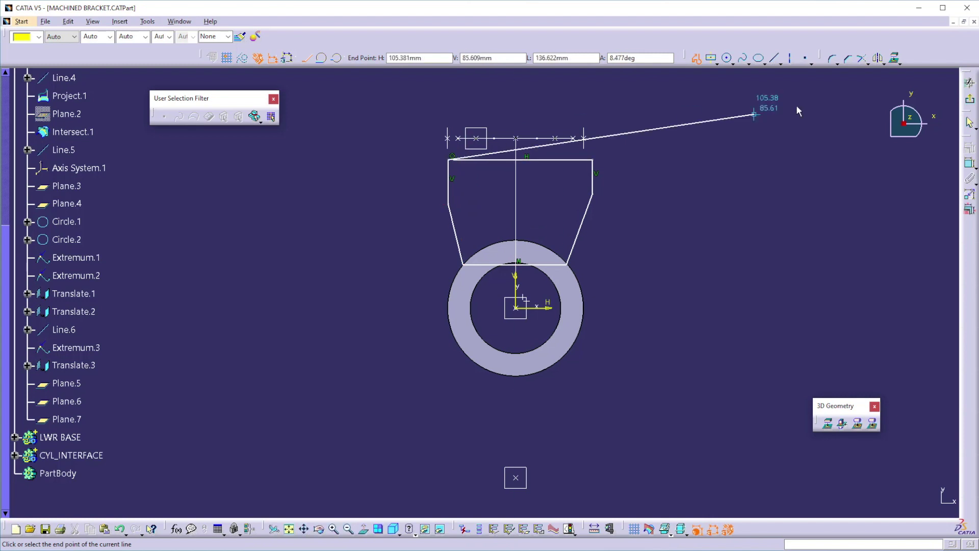
{"action": "left_click", "coordinate": [697, 59]}
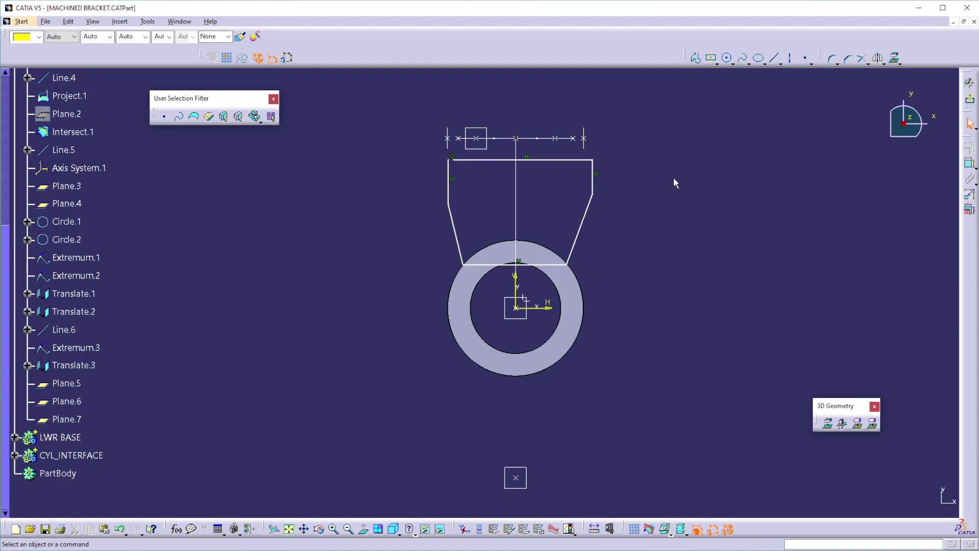
{"action": "left_click", "coordinate": [861, 58]}
{"action": "left_click", "coordinate": [478, 161]}
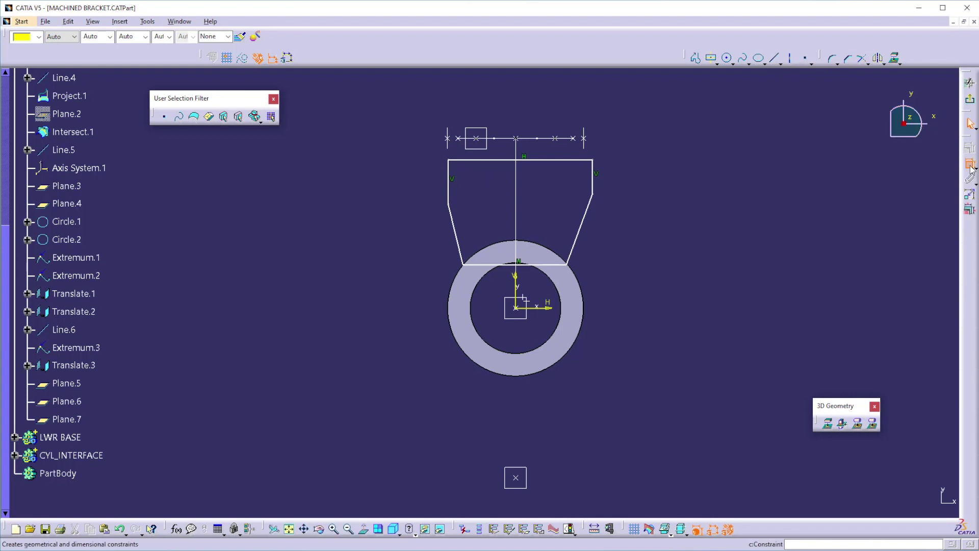
- Make the profile's two vertical side edges coincident with the end points of the reference line above, and shorten the left edge
{"action": "left_click", "coordinate": [593, 177]}
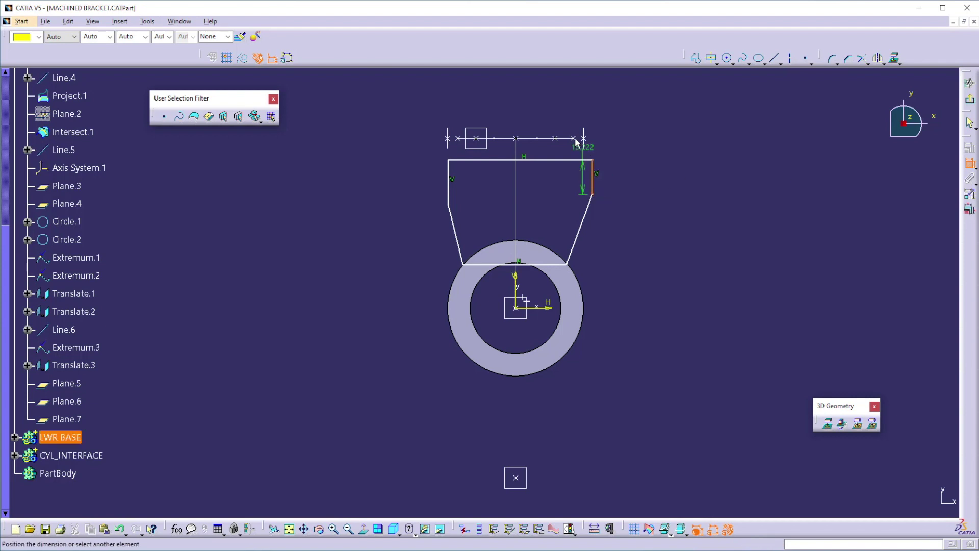
{"action": "right_click", "coordinate": [626, 150]}
{"action": "left_click", "coordinate": [661, 212]}
{"action": "left_click", "coordinate": [969, 163]}
{"action": "left_click", "coordinate": [444, 182]}
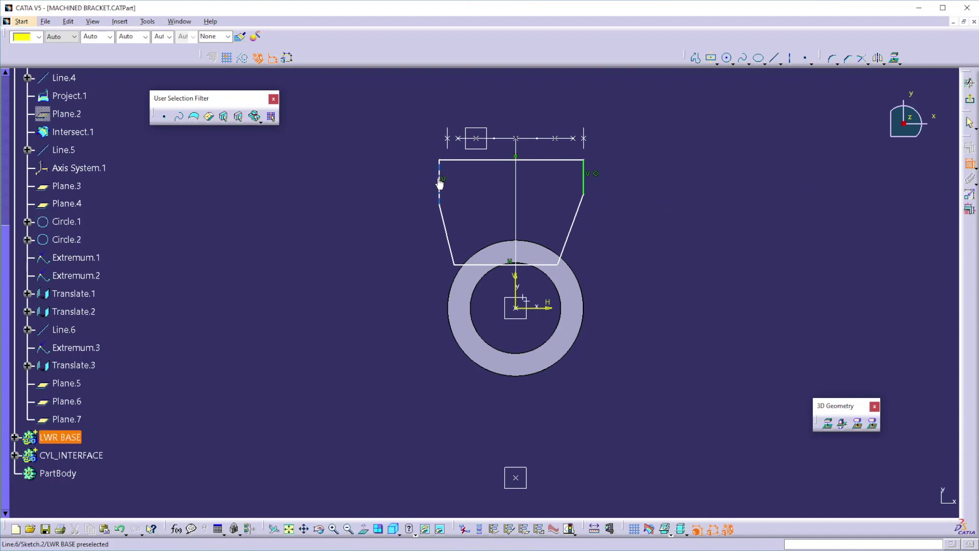
{"action": "left_click", "coordinate": [448, 139]}
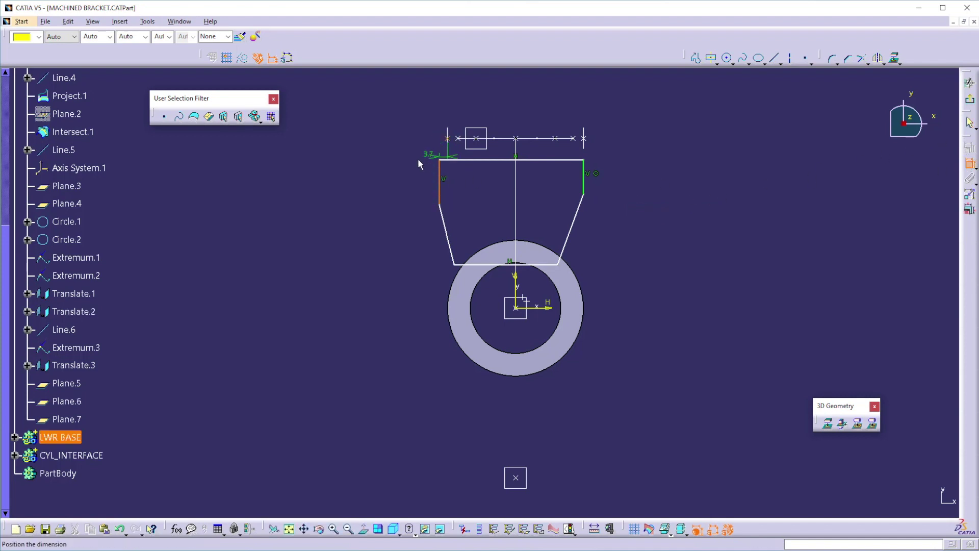
{"action": "right_click", "coordinate": [412, 161]}
{"action": "left_click", "coordinate": [439, 222]}
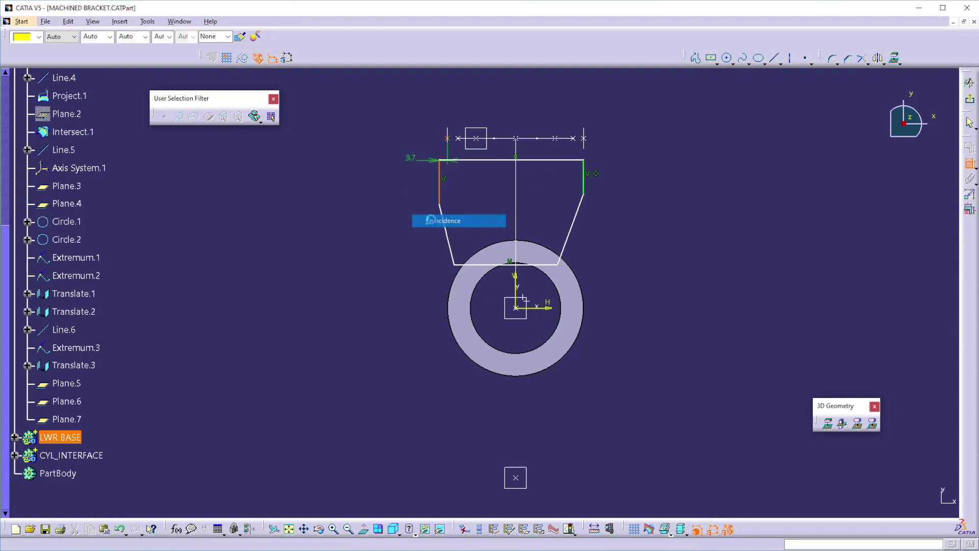
{"action": "left_click_drag", "start_coordinate": [449, 241], "coordinate": [447, 188]}
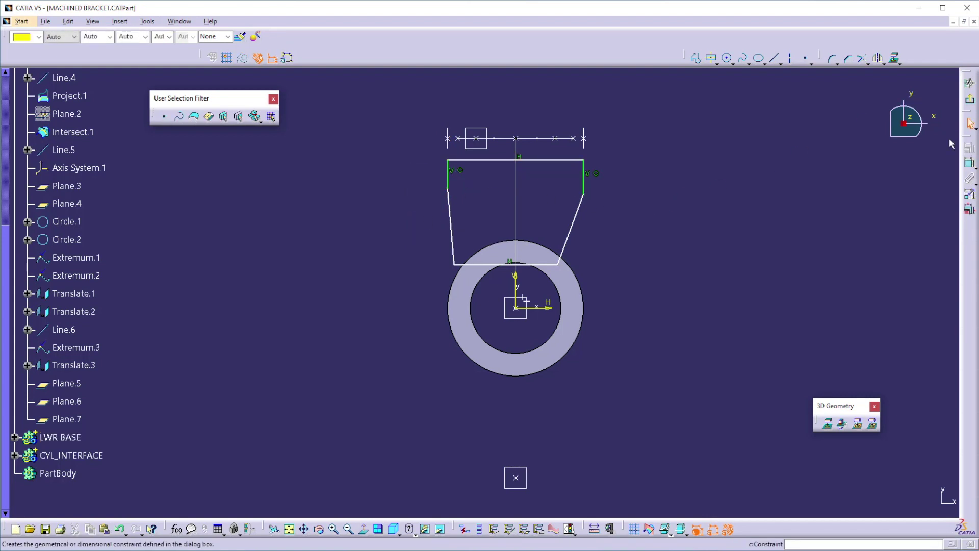
- Draw a line joining the lower ends of the two vertical edges and constrain it parallel to the top edge
{"action": "left_click", "coordinate": [758, 57]}
{"action": "left_click", "coordinate": [448, 188]}
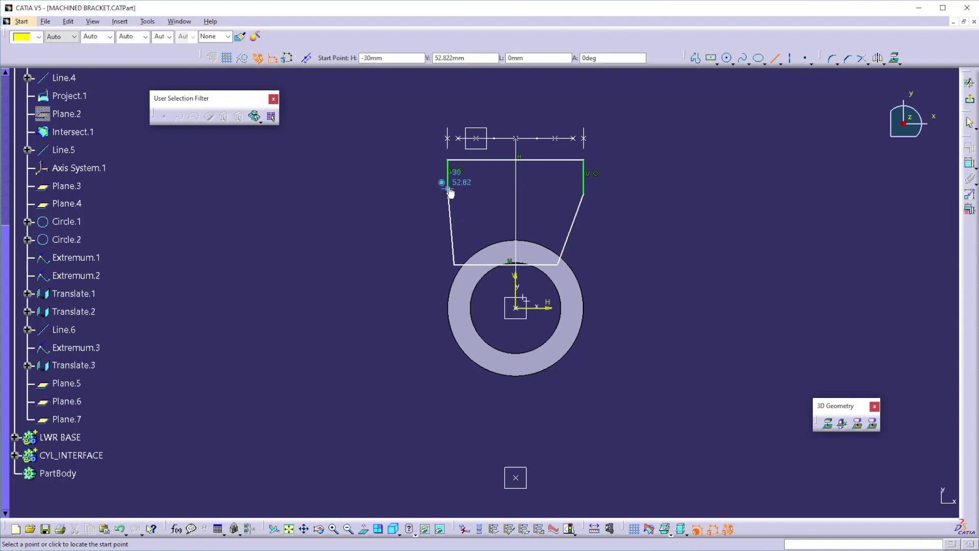
{"action": "left_click", "coordinate": [584, 195]}
{"action": "left_click", "coordinate": [970, 164]}
{"action": "left_click", "coordinate": [551, 160]}
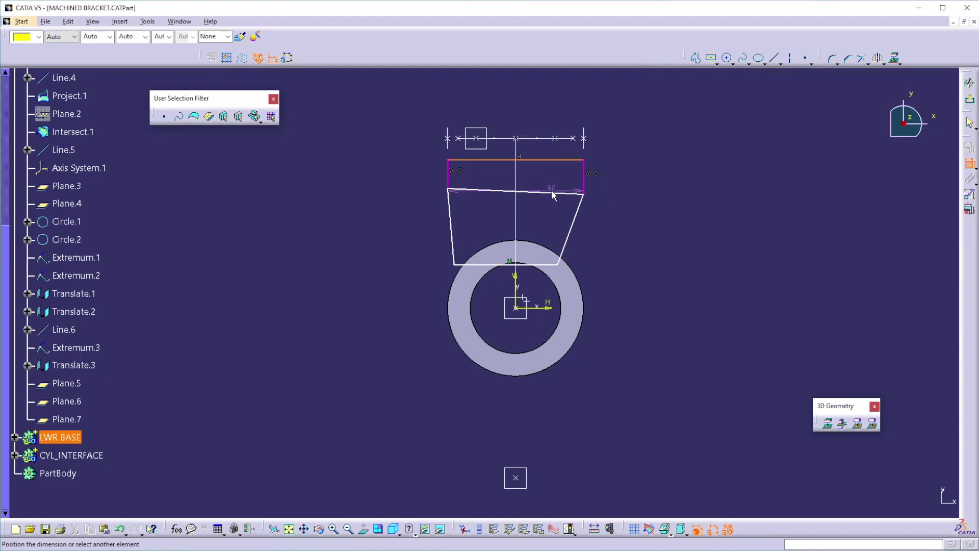
{"action": "left_click", "coordinate": [559, 193]}
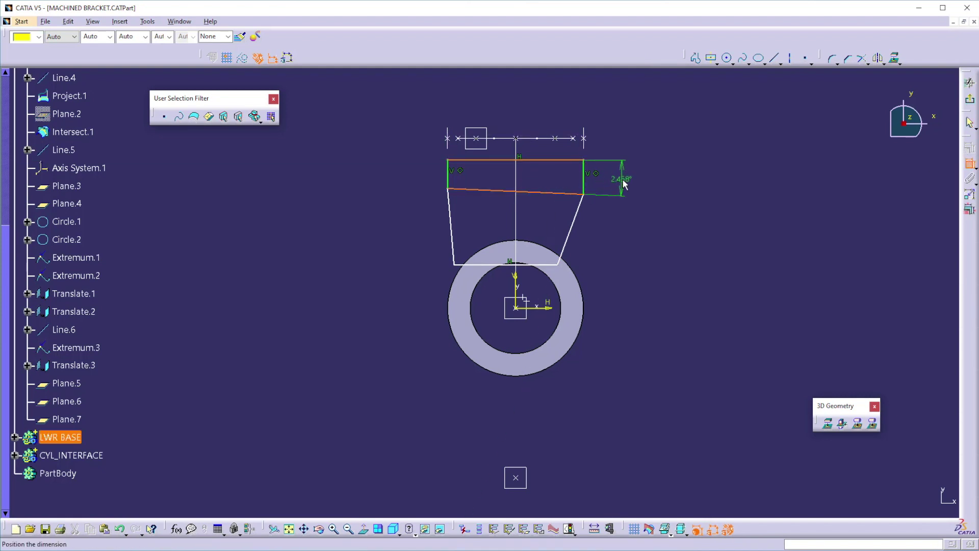
{"action": "right_click", "coordinate": [623, 180]}
{"action": "left_click", "coordinate": [642, 210]}
- Dimension the distance between the top edge and the parallel line below it as 5 mm
{"action": "left_click", "coordinate": [637, 175]}
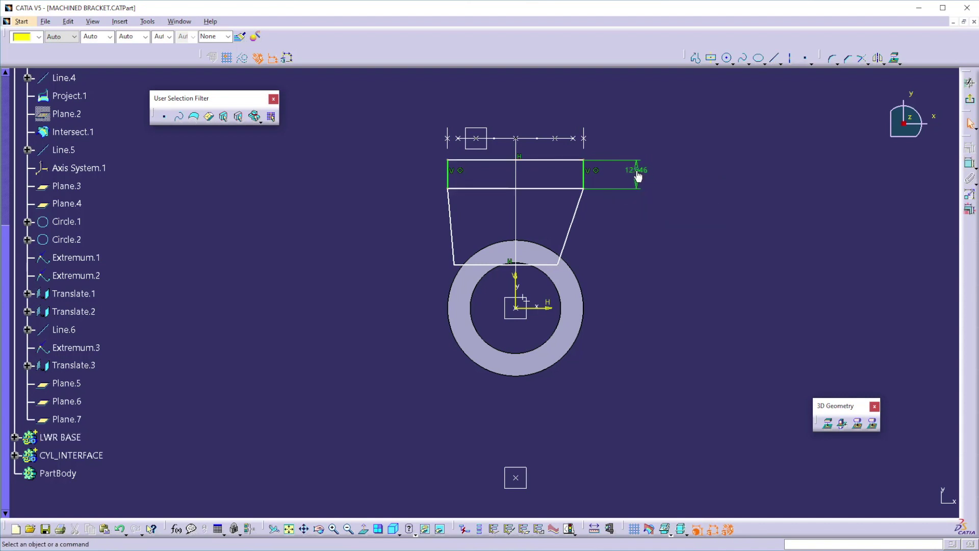
{"action": "double_click", "coordinate": [638, 174]}
{"action": "key", "text": "Return"}
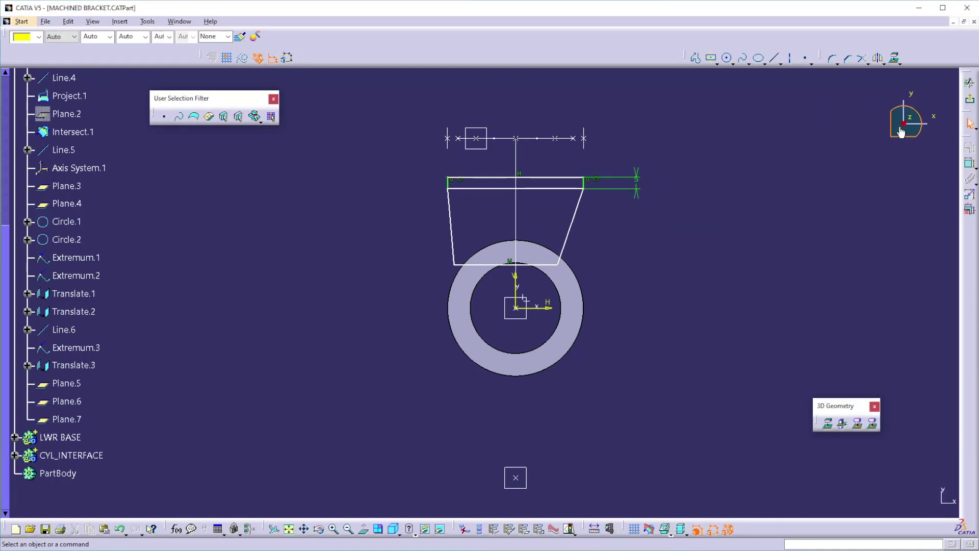
- Constrain the profile's top edge at an offset of 15 mm from the Intersect.1 line
{"action": "left_click", "coordinate": [969, 163]}
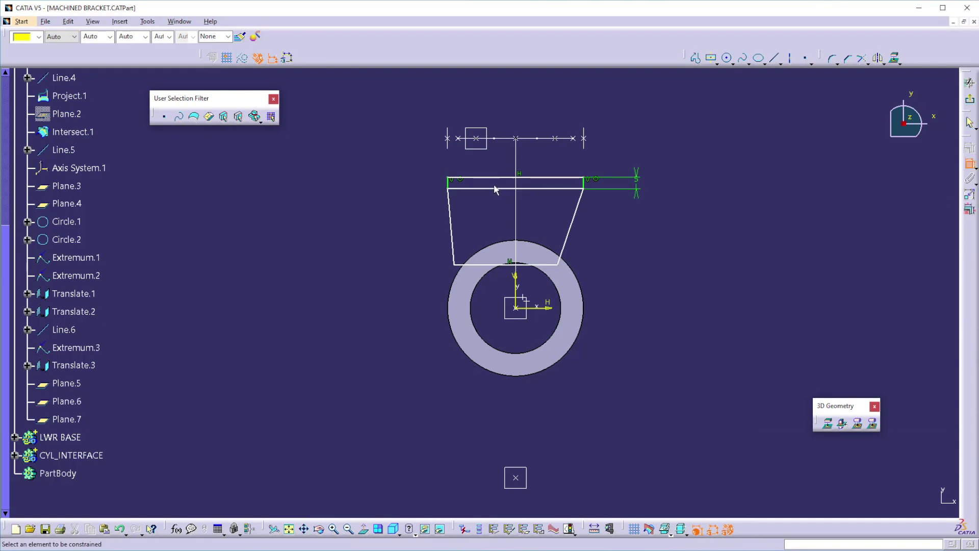
{"action": "left_click", "coordinate": [493, 182]}
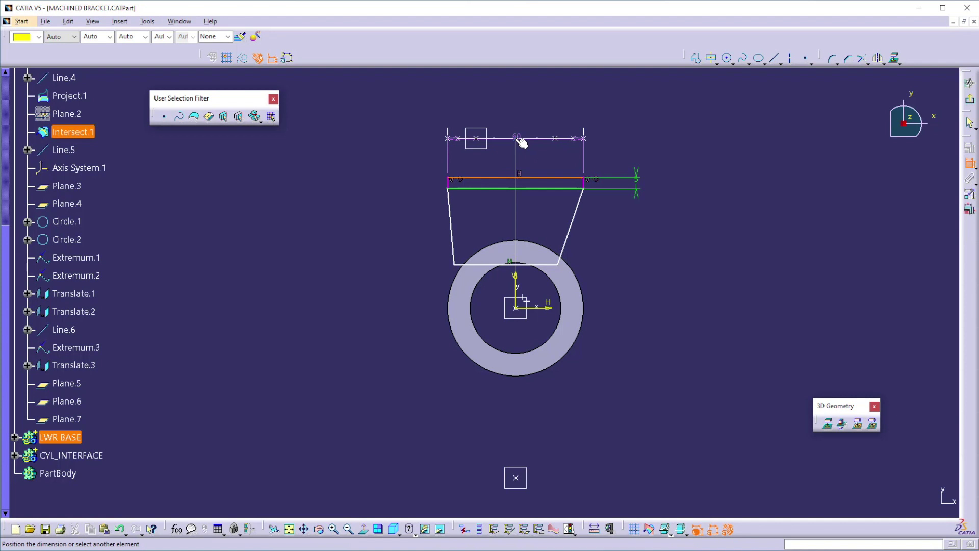
{"action": "left_click", "coordinate": [522, 143]}
{"action": "left_click", "coordinate": [640, 151]}
{"action": "double_click", "coordinate": [637, 156]}
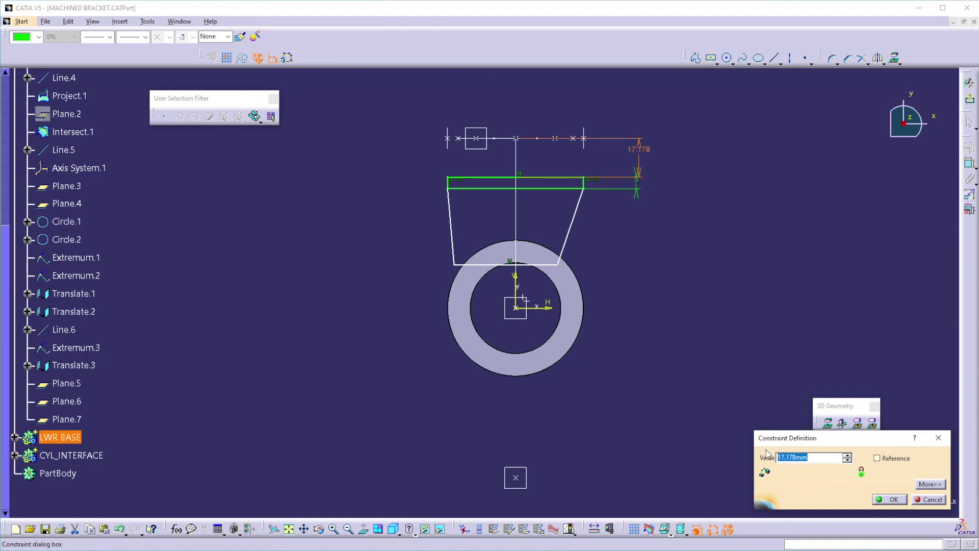
{"action": "key", "text": "Return"}
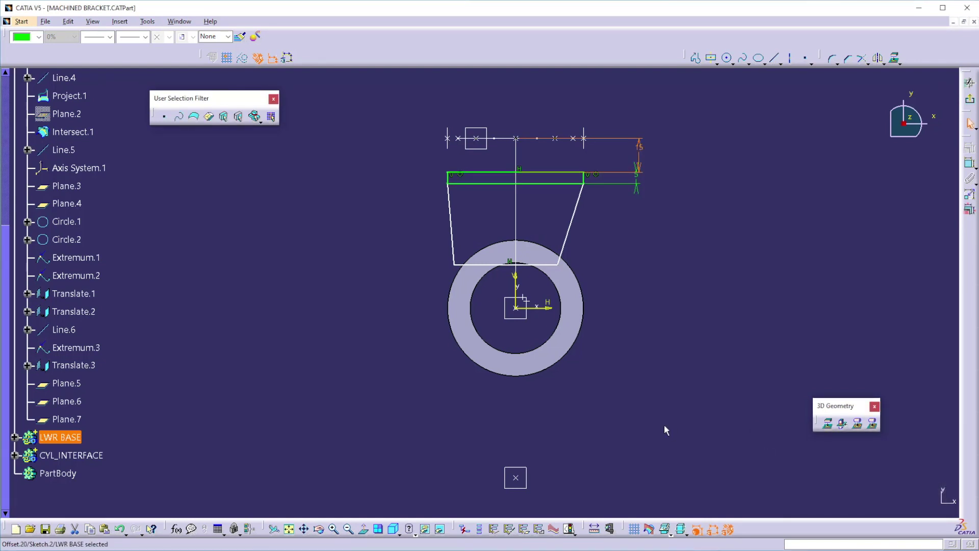
{"action": "left_click", "coordinate": [633, 366]}
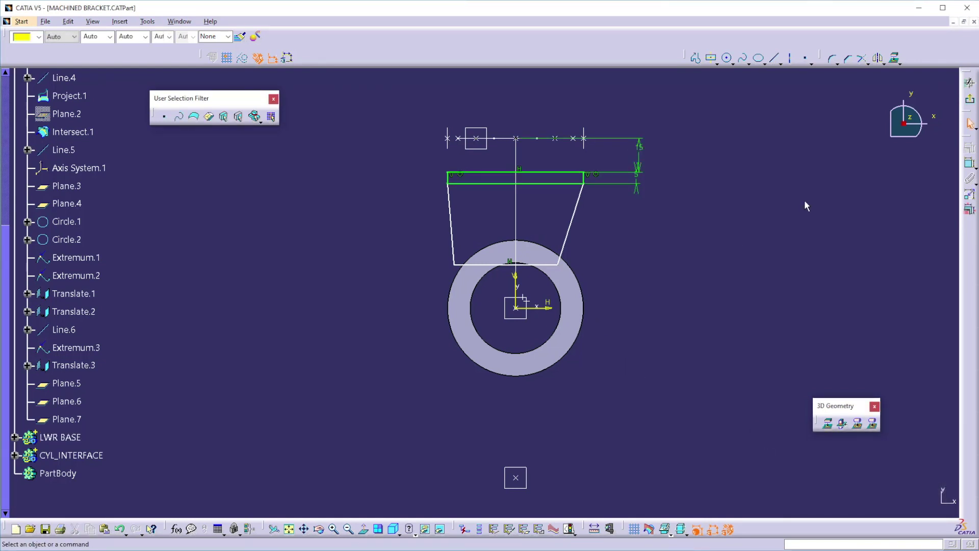
- Show Sketch.1 of Pad.1 in the CYL_INTERFACE body
{"action": "left_click", "coordinate": [15, 454]}
{"action": "right_click", "coordinate": [77, 492]}
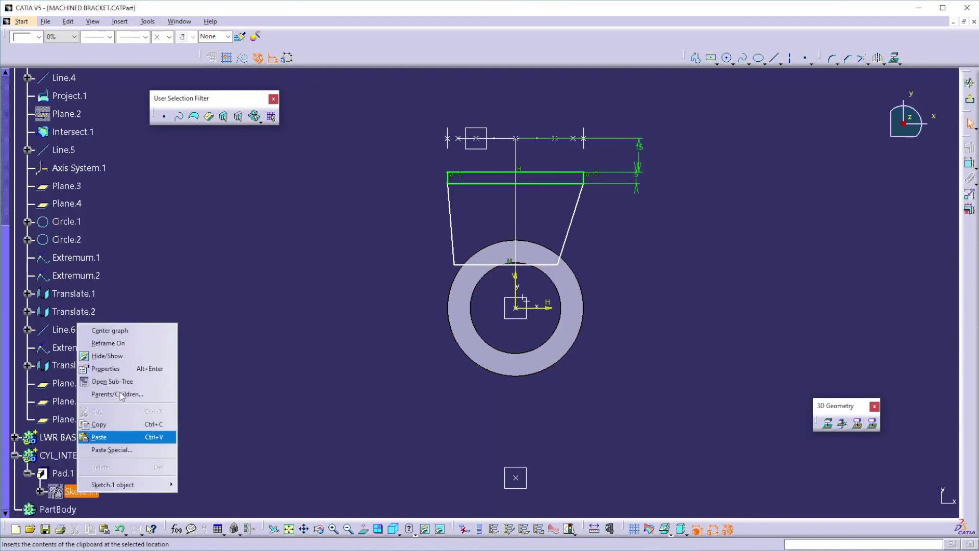
{"action": "left_click", "coordinate": [108, 355]}
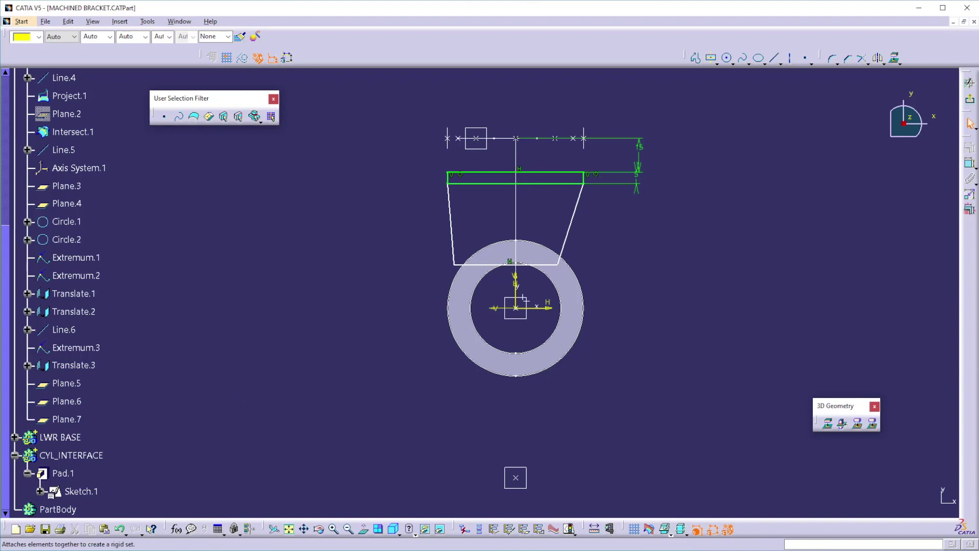
- Constrain the profile's right slanted edge tangent to the ring's outer circle
{"action": "left_click", "coordinate": [969, 164]}
{"action": "left_click", "coordinate": [567, 233]}
{"action": "left_click", "coordinate": [581, 326]}
{"action": "right_click", "coordinate": [644, 308]}
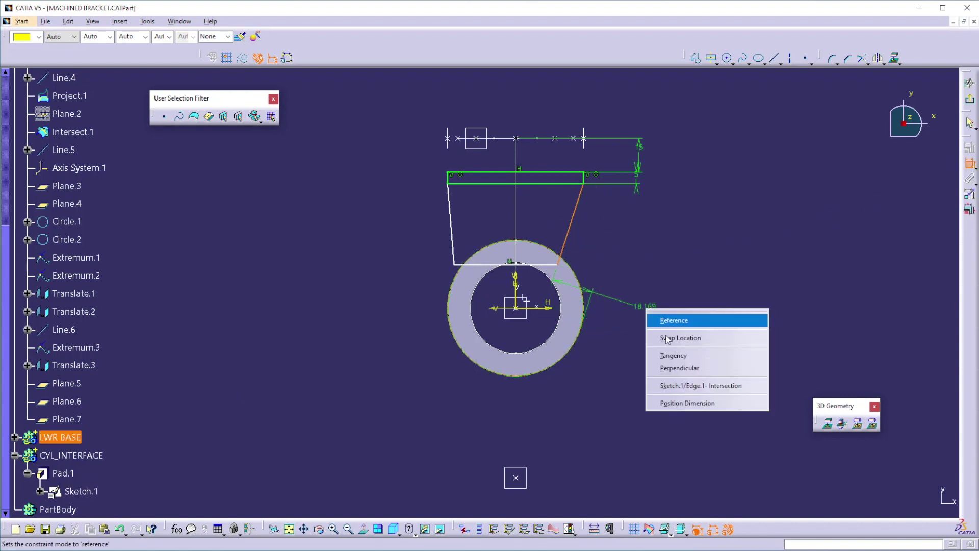
{"action": "left_click", "coordinate": [663, 355]}
- Constrain the profile's left slanted edge tangent to the ring's outer circle
{"action": "left_click", "coordinate": [969, 164]}
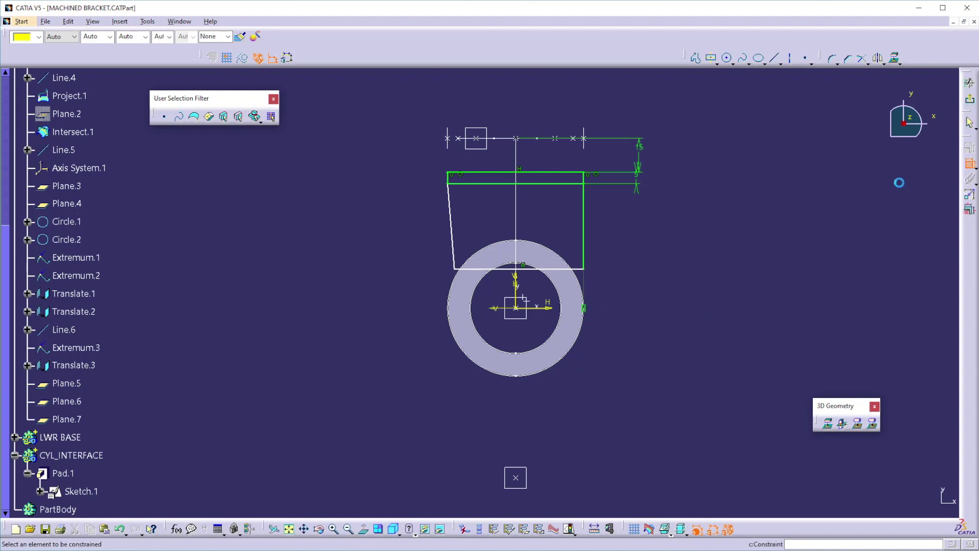
{"action": "left_click", "coordinate": [454, 253]}
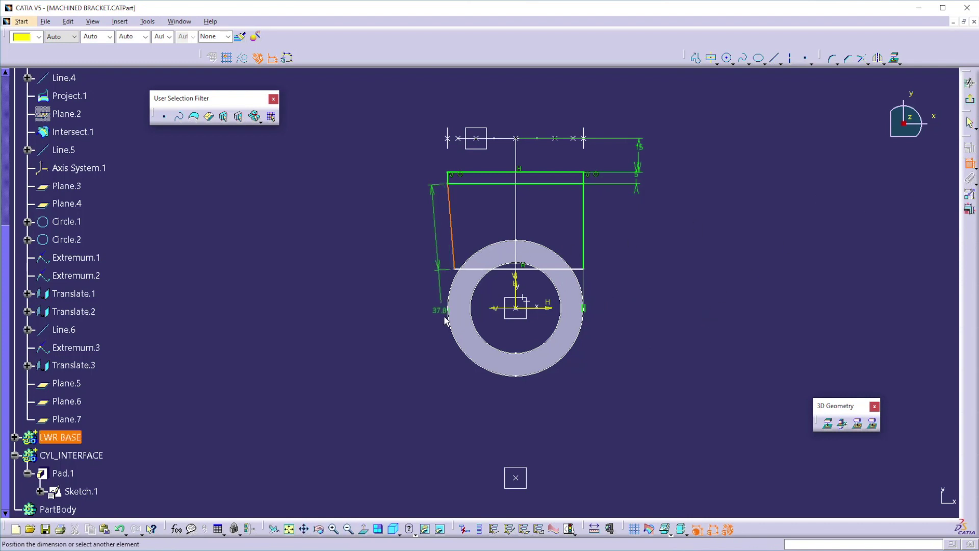
{"action": "left_click", "coordinate": [448, 320]}
{"action": "right_click", "coordinate": [413, 306]}
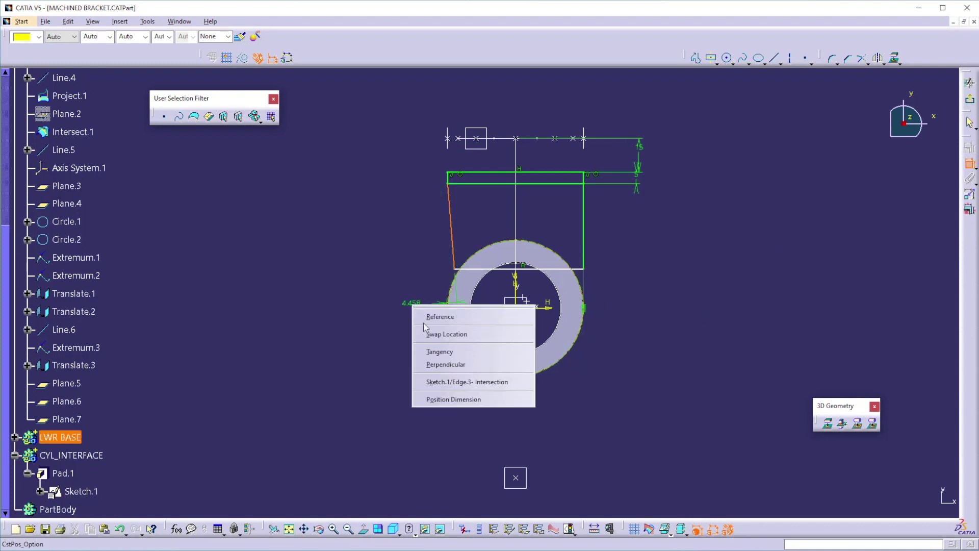
{"action": "left_click", "coordinate": [439, 352]}
- Make the right edge's lower end point coincident with the ring's outer circle, and delete the bottom line's parallelism constraint
{"action": "left_click", "coordinate": [969, 164]}
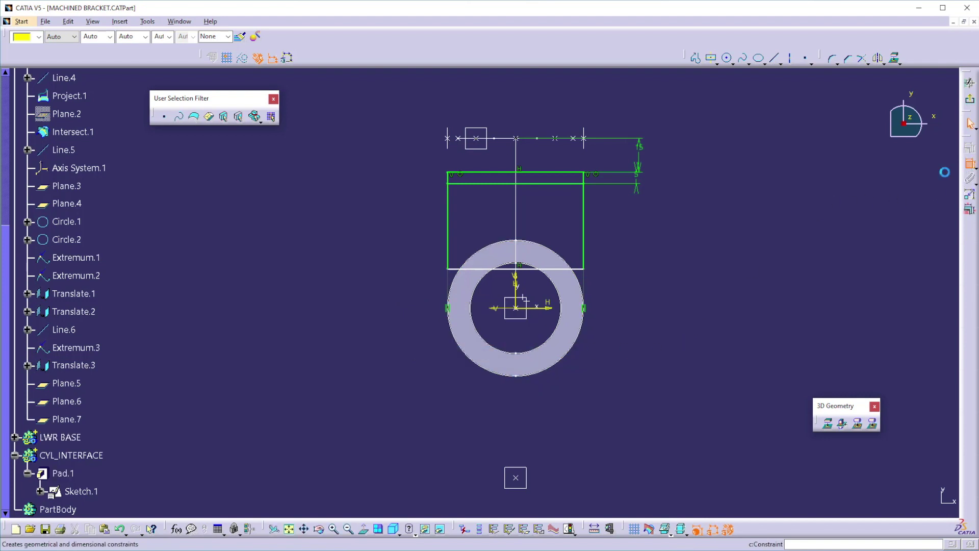
{"action": "left_click", "coordinate": [586, 275]}
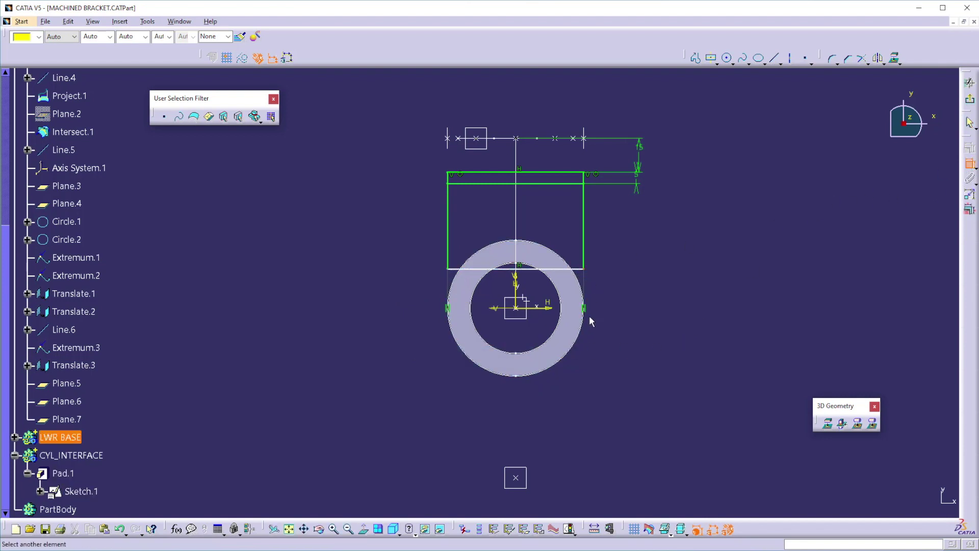
{"action": "left_click", "coordinate": [581, 333]}
{"action": "right_click", "coordinate": [685, 328]}
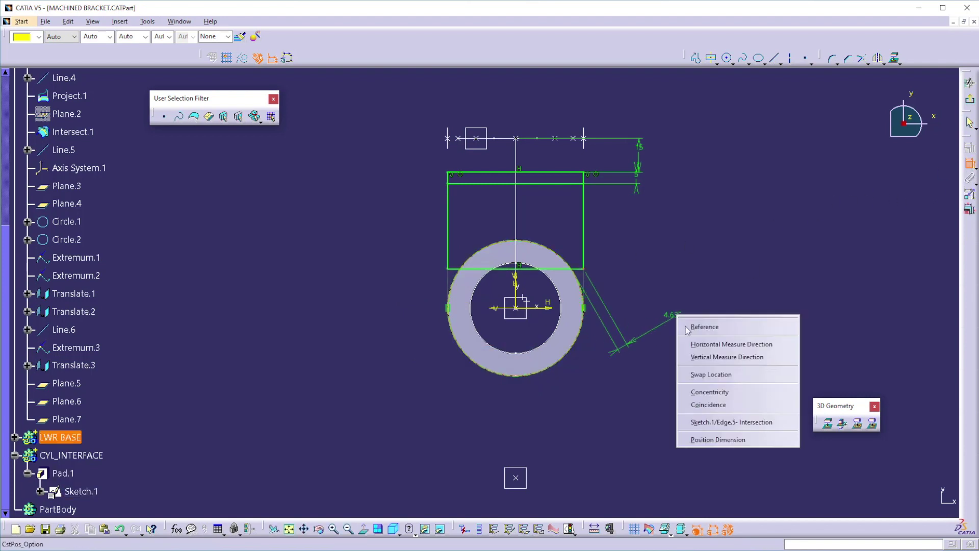
{"action": "left_click", "coordinate": [713, 404]}
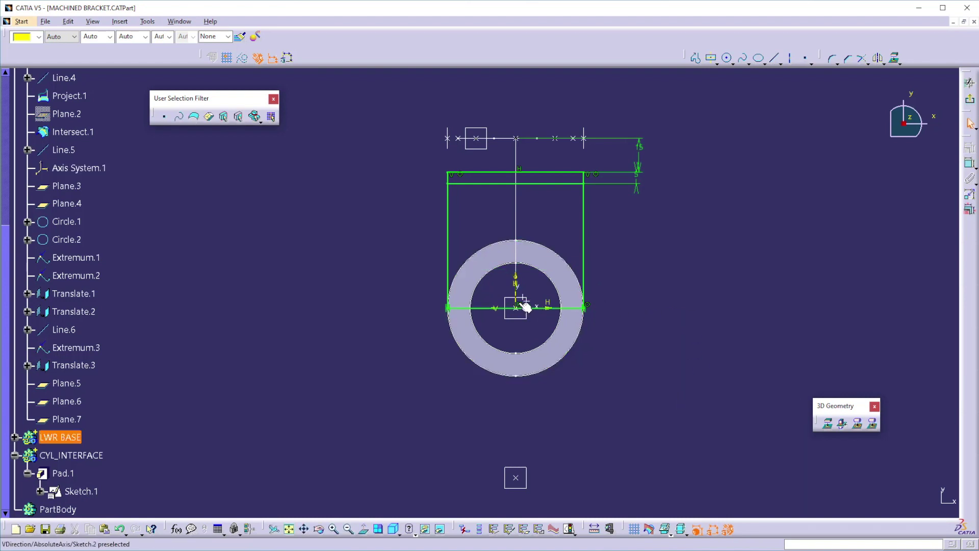
{"action": "right_click", "coordinate": [520, 304]}
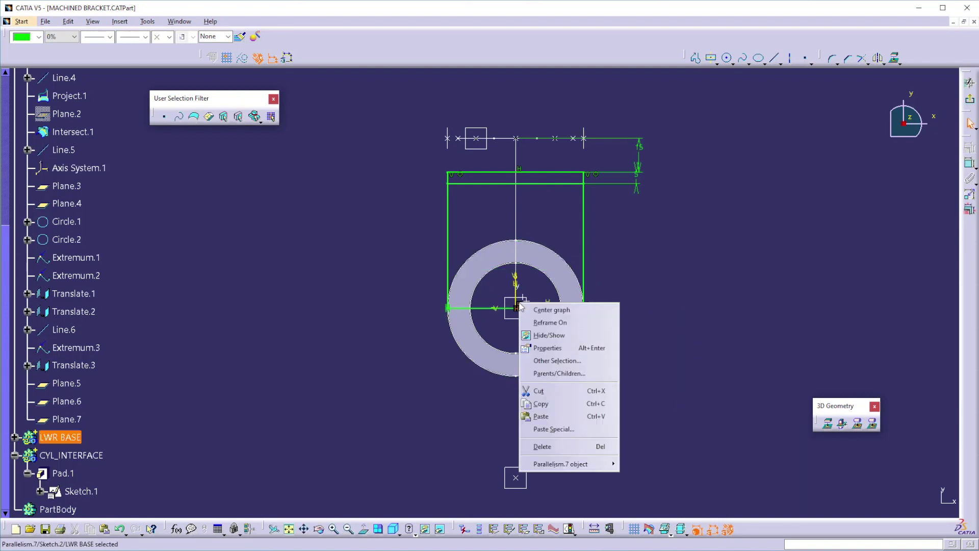
{"action": "left_click", "coordinate": [547, 444]}
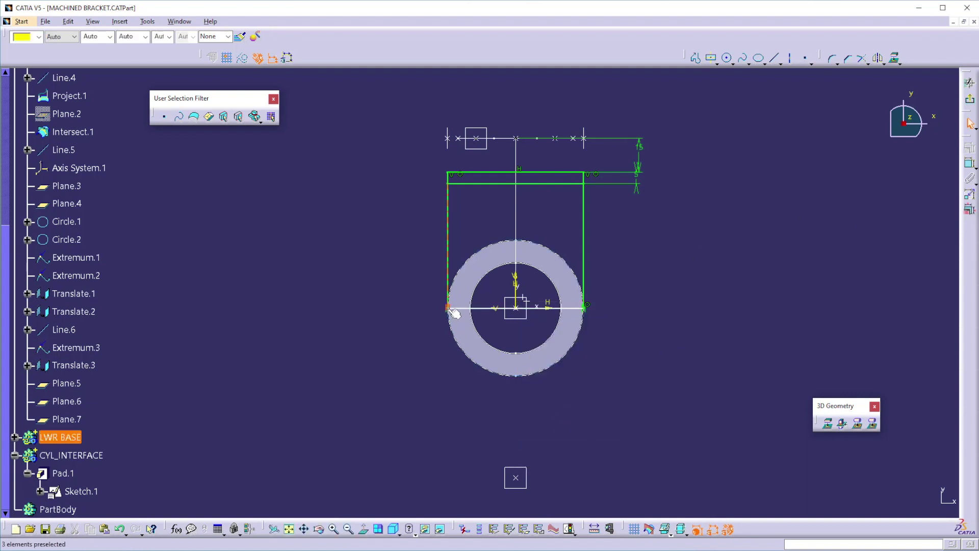
- Make the profile's left edge's lower end point coincident with the ring's outer circle and exit the sketch
{"action": "left_click_drag", "start_coordinate": [458, 308], "coordinate": [456, 253]}
{"action": "left_click", "coordinate": [507, 219]}
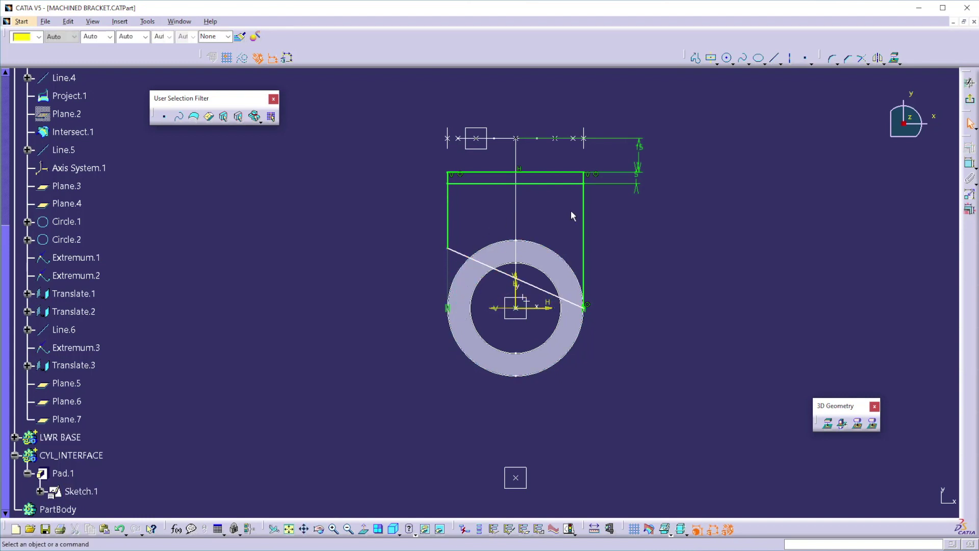
{"action": "left_click", "coordinate": [971, 163]}
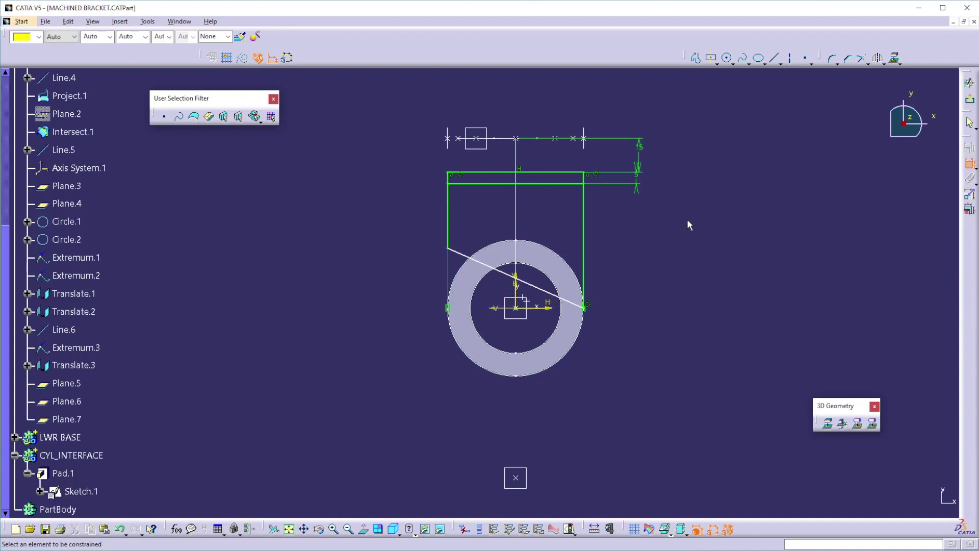
{"action": "left_click", "coordinate": [452, 255]}
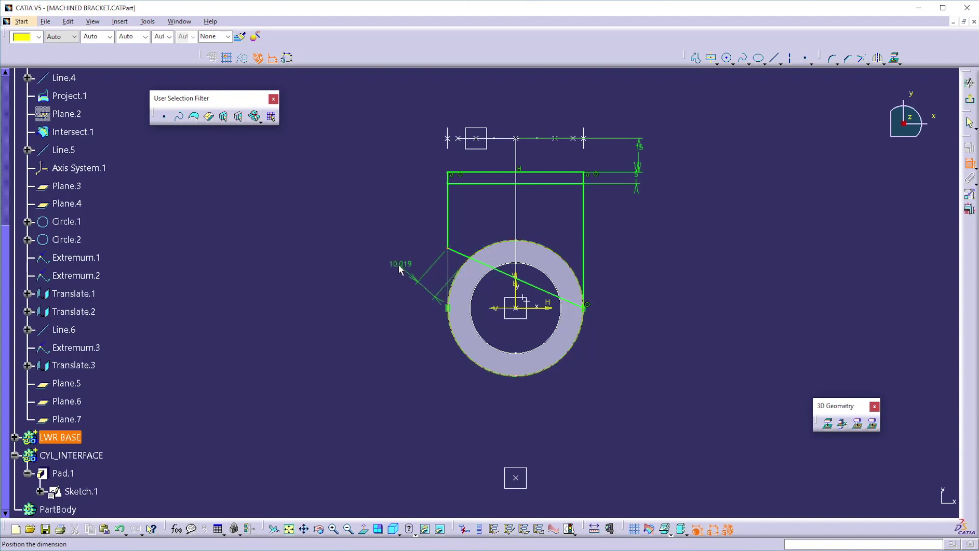
{"action": "right_click", "coordinate": [400, 270]}
{"action": "left_click", "coordinate": [448, 354]}
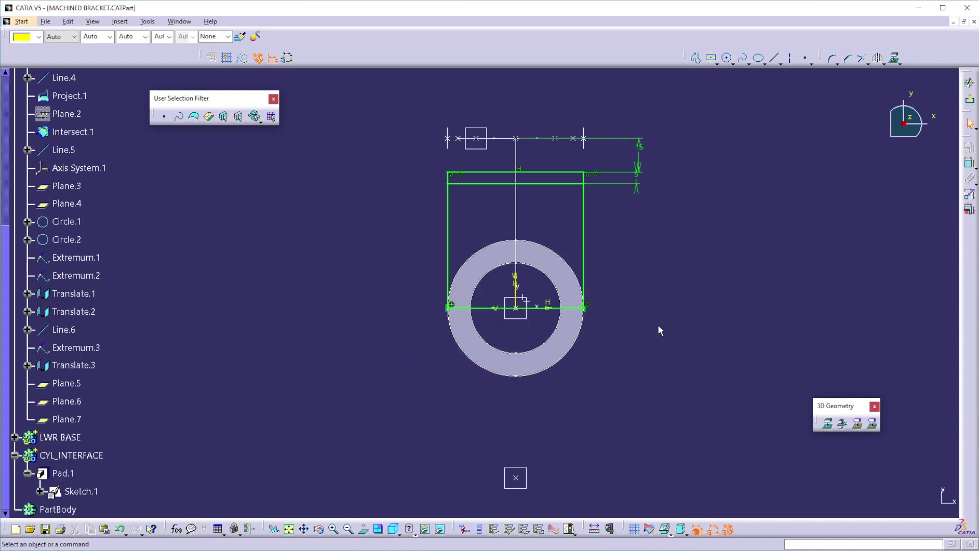
{"action": "left_click", "coordinate": [555, 183]}
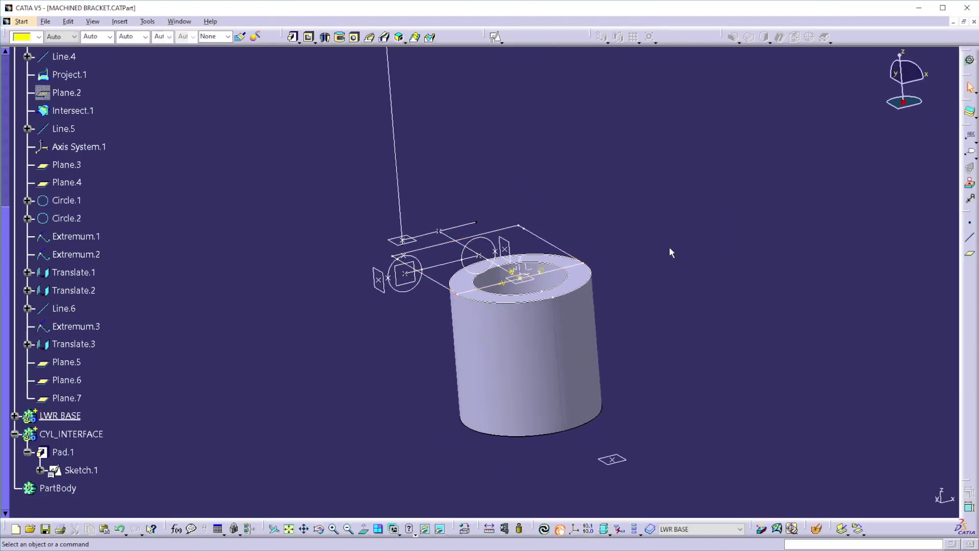
- Create a Between reference plane midway between Plane.1 and Plane.3, using the middle-plane option
{"action": "middle_click_drag", "start_coordinate": [661, 248], "coordinate": [510, 326]}
{"action": "scroll", "coordinate": [679, 238], "scroll_direction": "down", "scroll_amount": 1}
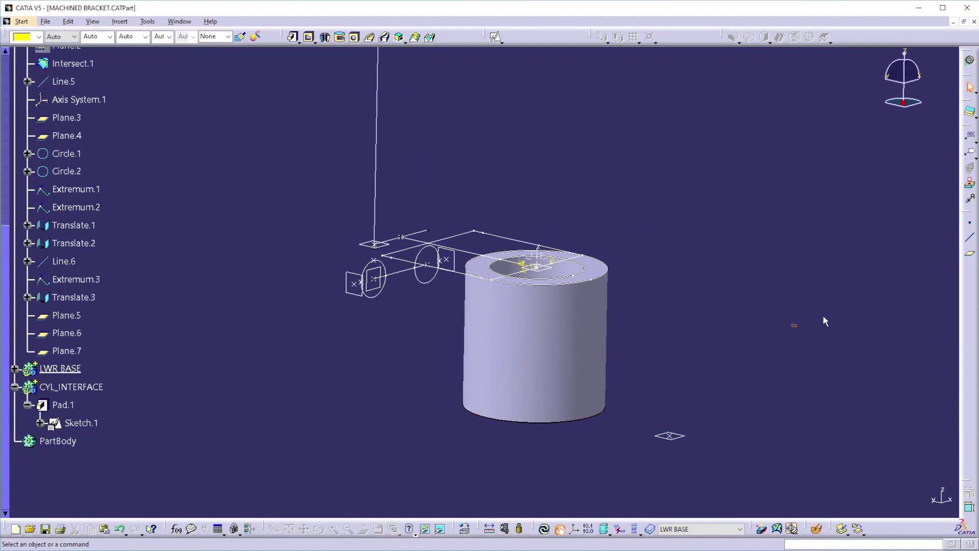
{"action": "left_click", "coordinate": [969, 256]}
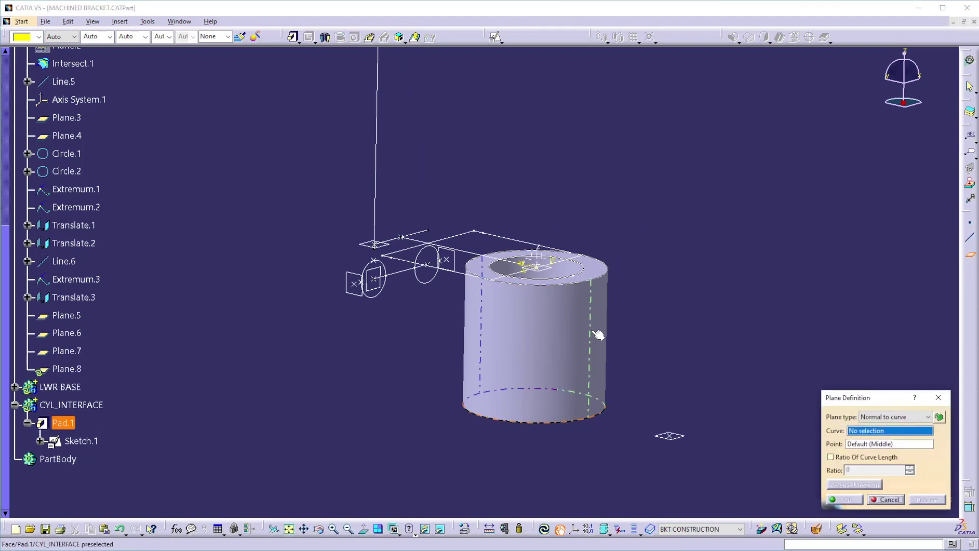
{"action": "left_click", "coordinate": [897, 416]}
{"action": "left_click", "coordinate": [881, 516]}
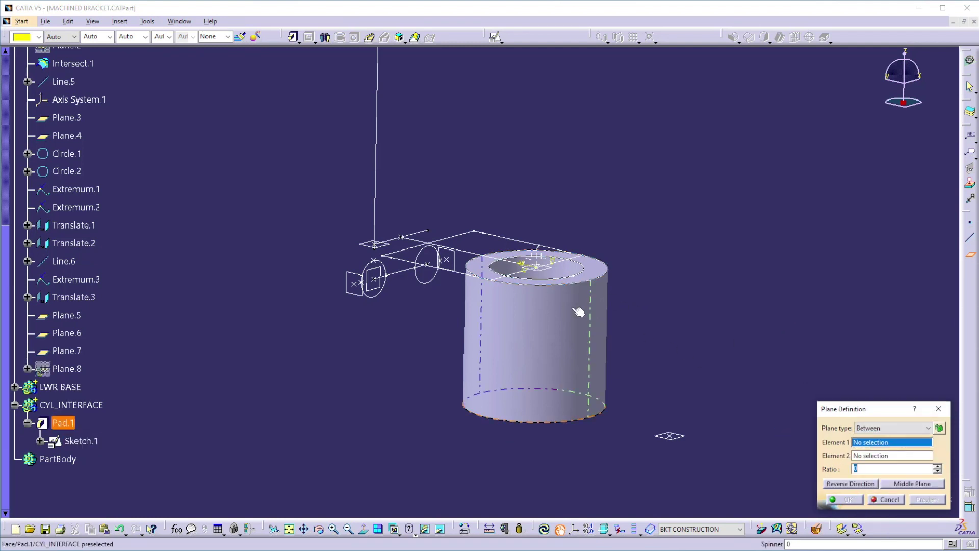
{"action": "left_click", "coordinate": [545, 270]}
{"action": "left_click", "coordinate": [672, 436]}
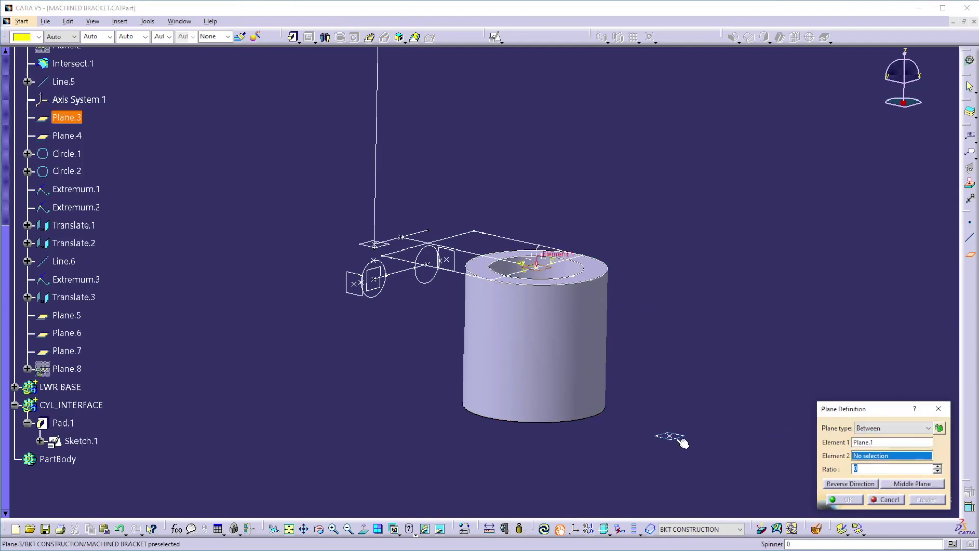
{"action": "left_click", "coordinate": [900, 483]}
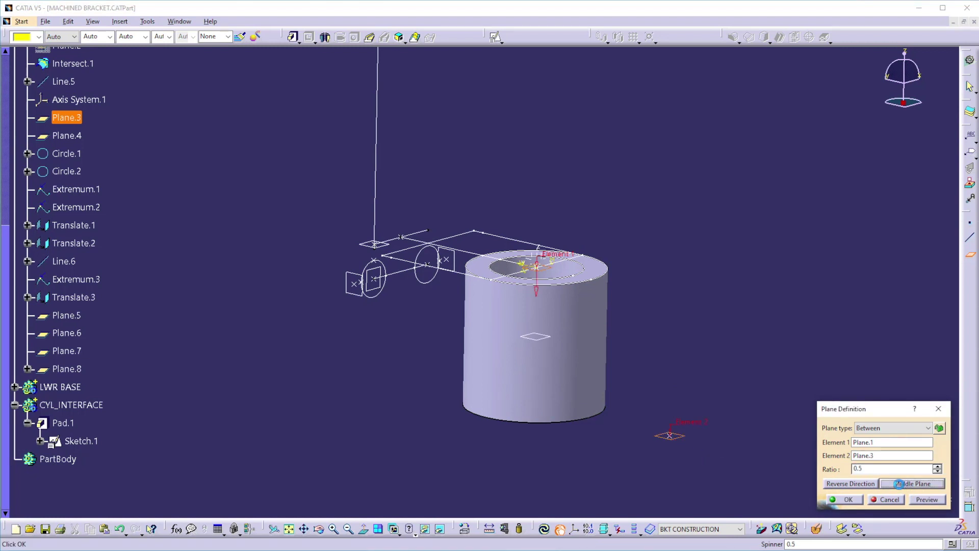
{"action": "left_click", "coordinate": [849, 499]}
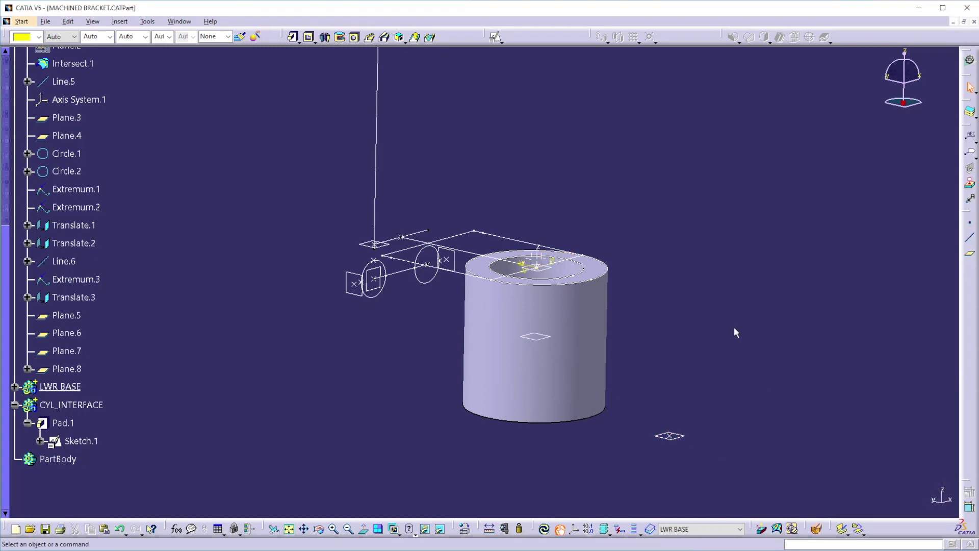
- Set up a pad from Sketch.2 in the LWR BASE body with its second limit up to Plane.8
{"action": "middle_click_drag", "start_coordinate": [644, 354], "coordinate": [660, 338]}
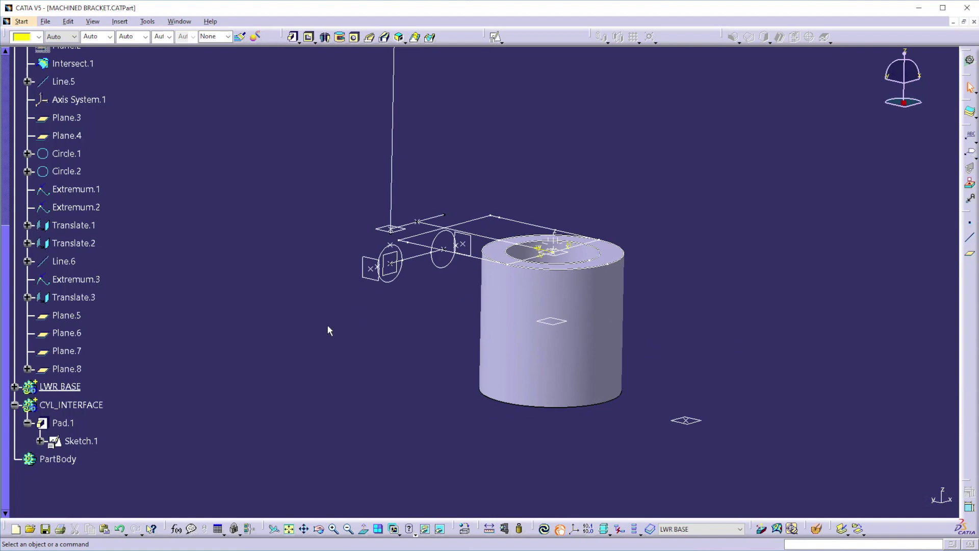
{"action": "left_click", "coordinate": [292, 37]}
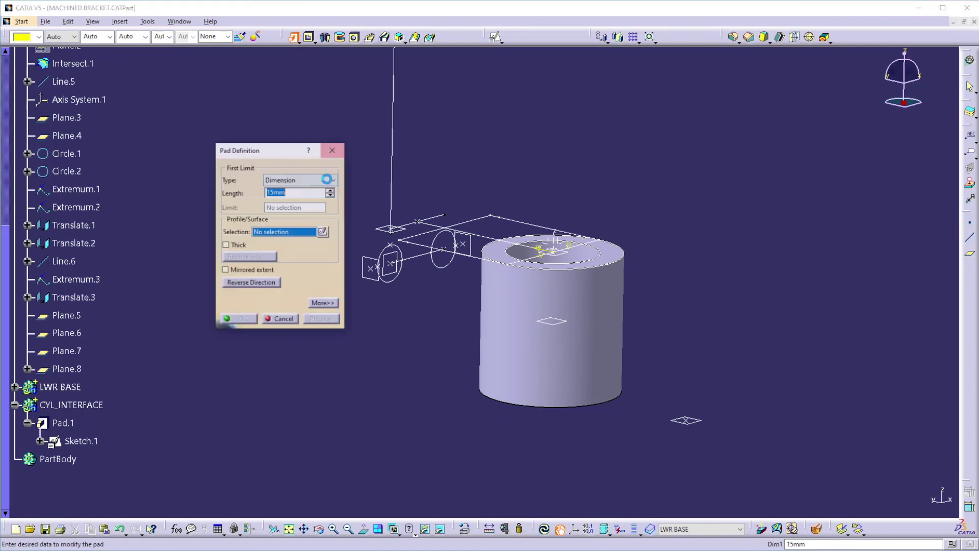
{"action": "left_click", "coordinate": [323, 302]}
{"action": "left_click", "coordinate": [478, 218]}
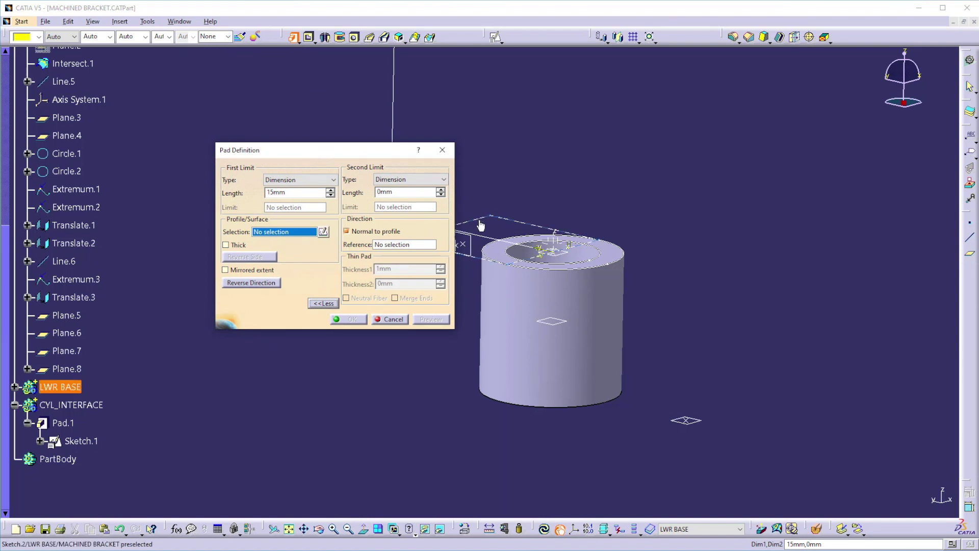
{"action": "left_click", "coordinate": [498, 222]}
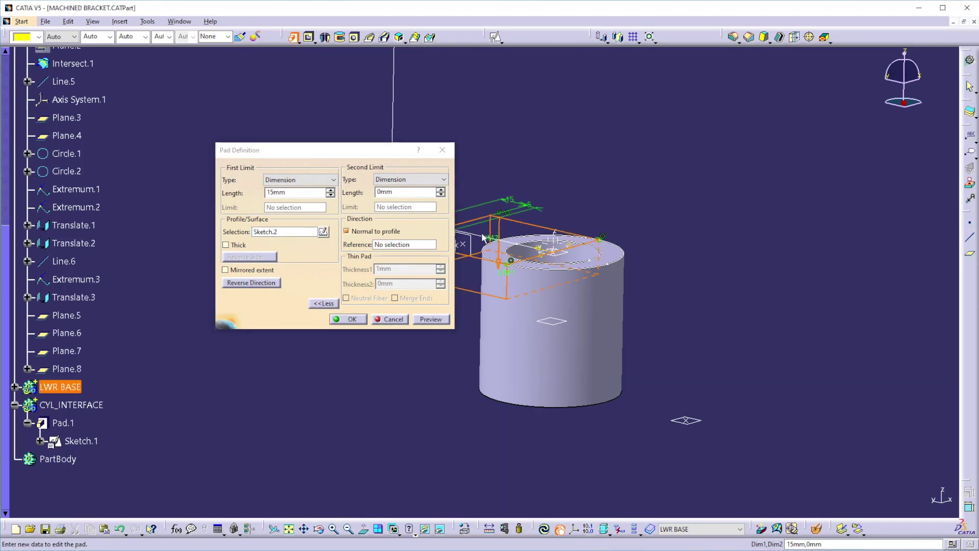
{"action": "left_click", "coordinate": [411, 179]}
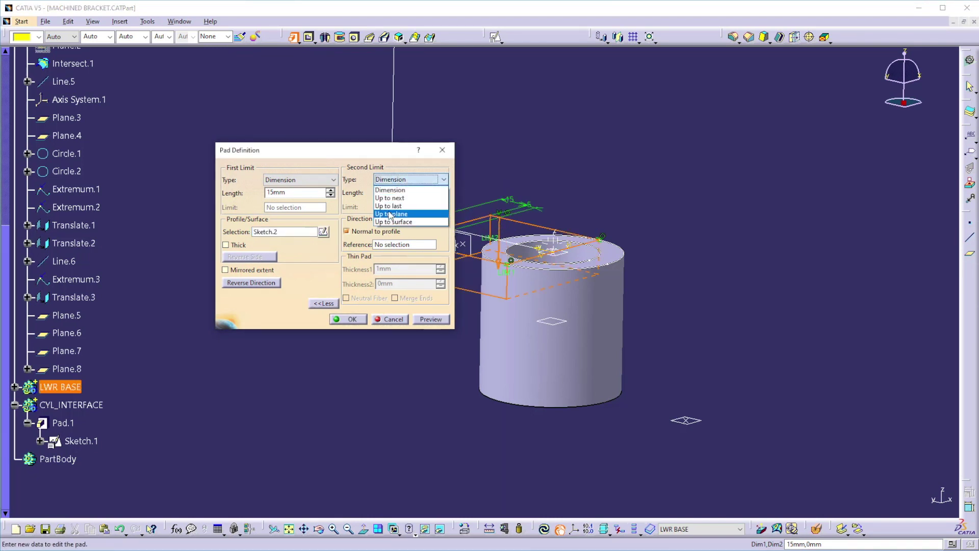
{"action": "left_click", "coordinate": [393, 212]}
{"action": "left_click", "coordinate": [553, 322]}
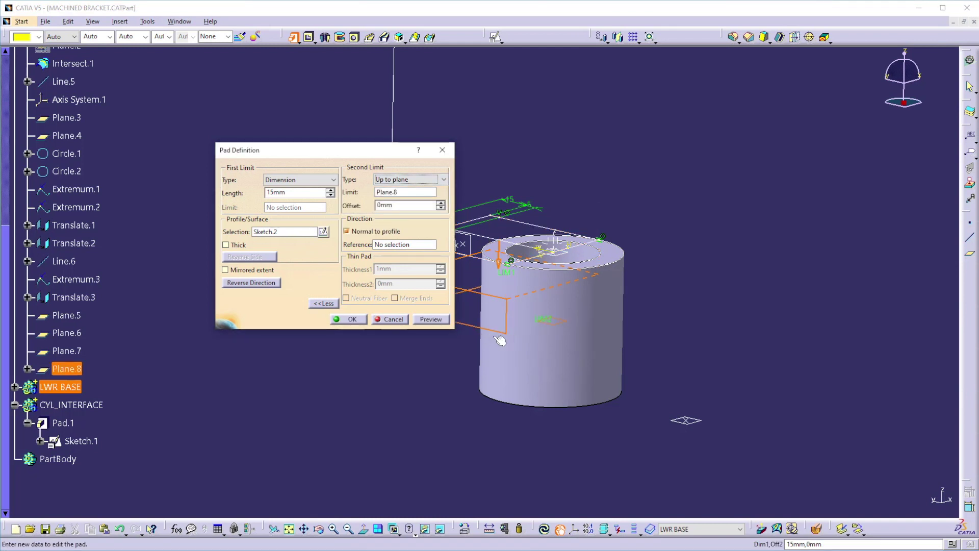
- Set the pad's first limit up to Plane.7 and create the pad
{"action": "middle_click_drag", "start_coordinate": [495, 336], "coordinate": [588, 342]}
{"action": "left_click", "coordinate": [313, 180]}
{"action": "left_click", "coordinate": [296, 215]}
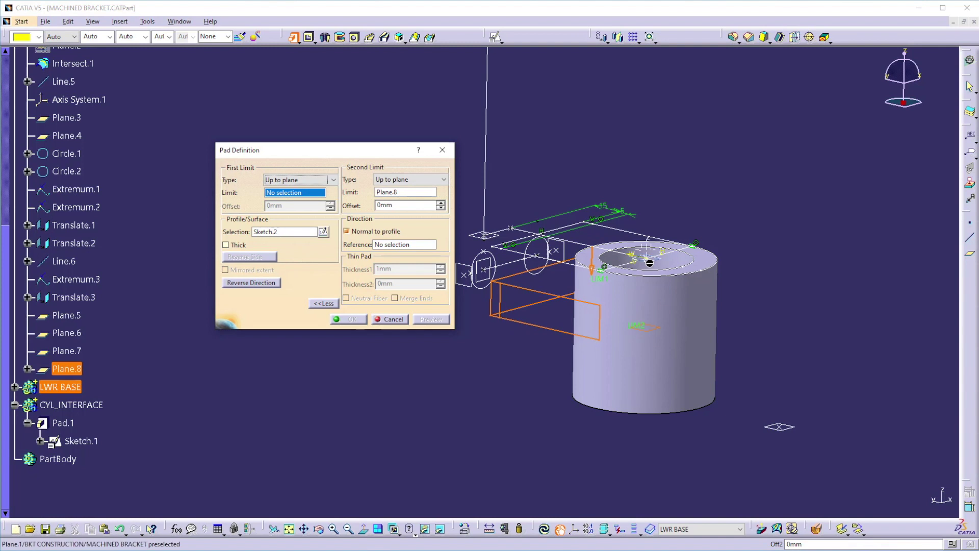
{"action": "left_click", "coordinate": [496, 239]}
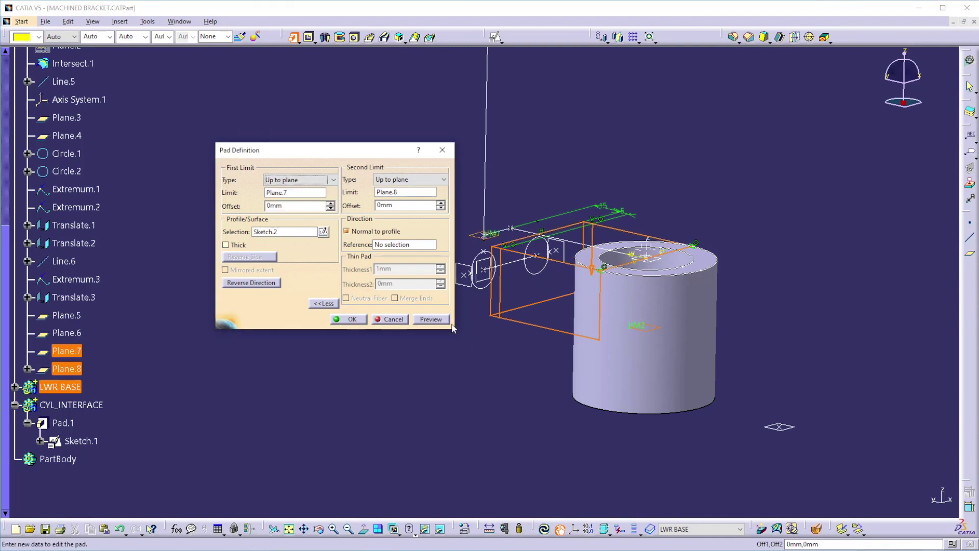
{"action": "left_click", "coordinate": [347, 319]}
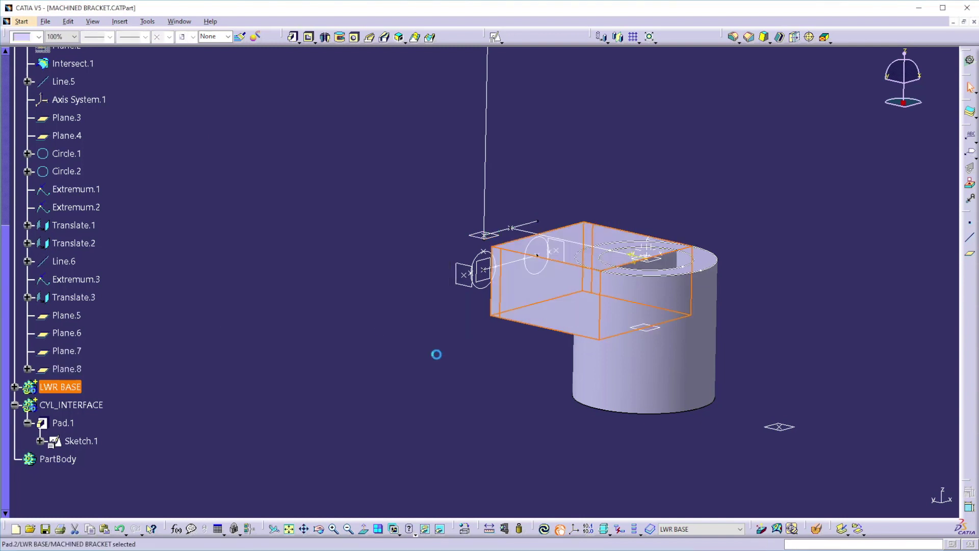
- Fillet the block's lower outer edge, on the end away from the cylinder, with a 5 mm radius
{"action": "middle_click_drag", "start_coordinate": [460, 344], "coordinate": [456, 343]}
{"action": "left_click", "coordinate": [402, 344]}
{"action": "left_click", "coordinate": [733, 37]}
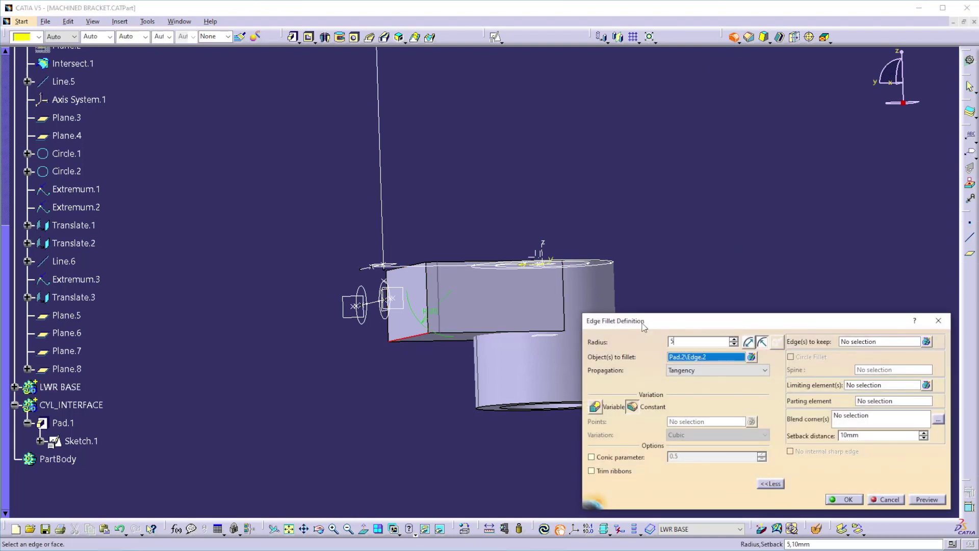
{"action": "key", "text": "Return"}
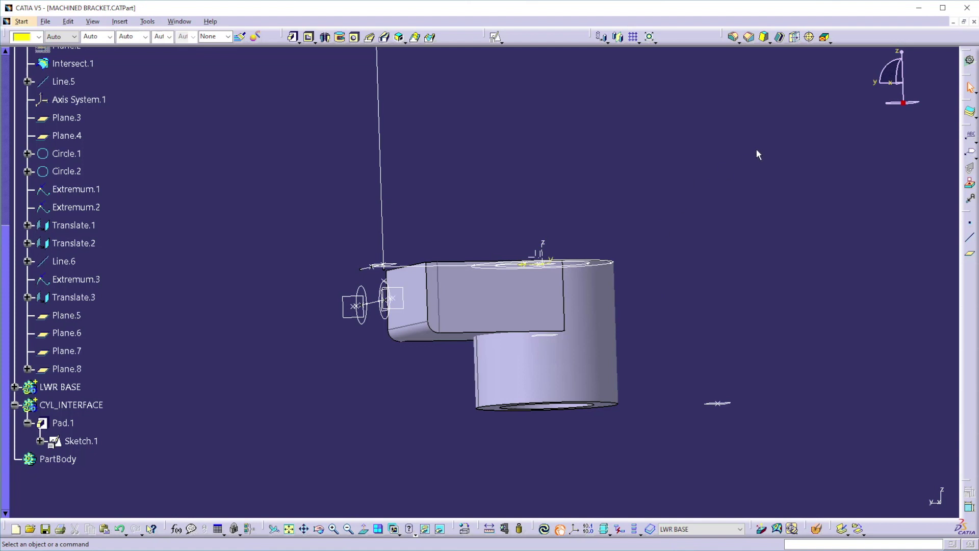
- Set up a shell on the LWR BASE block, choosing its top, side and cylinder-end faces for removal
{"action": "left_click", "coordinate": [778, 37]}
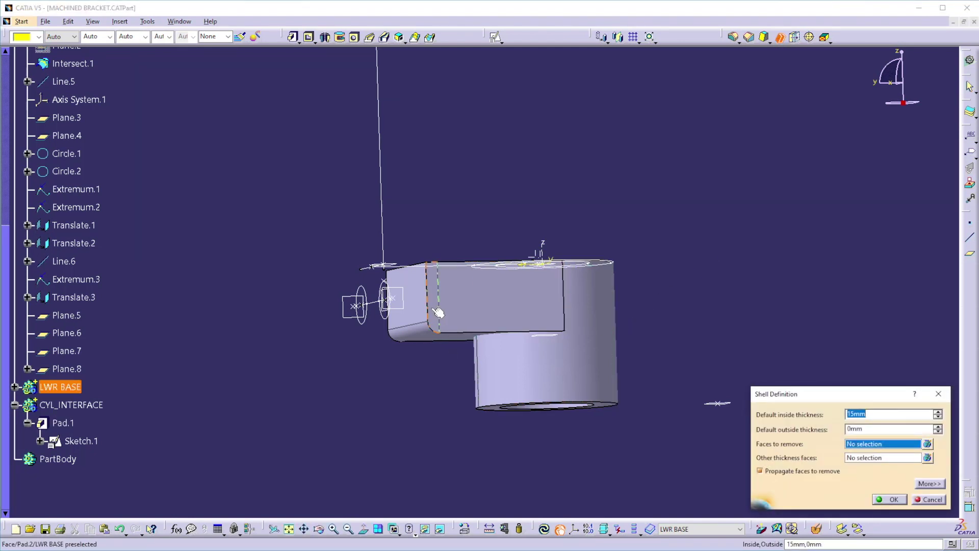
{"action": "left_click", "coordinate": [461, 310]}
{"action": "left_click", "coordinate": [457, 308]}
{"action": "middle_click_drag", "start_coordinate": [553, 313], "coordinate": [291, 364]}
{"action": "left_click", "coordinate": [661, 285]}
{"action": "middle_click_drag", "start_coordinate": [671, 301], "coordinate": [586, 312]}
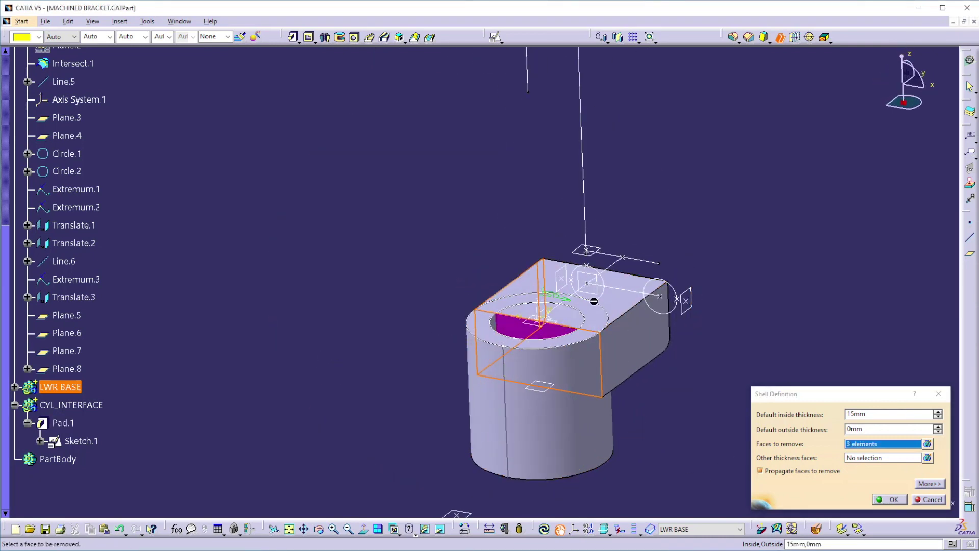
{"action": "left_click", "coordinate": [621, 307]}
{"action": "left_click", "coordinate": [634, 346]}
{"action": "middle_click_drag", "start_coordinate": [635, 346], "coordinate": [594, 340]}
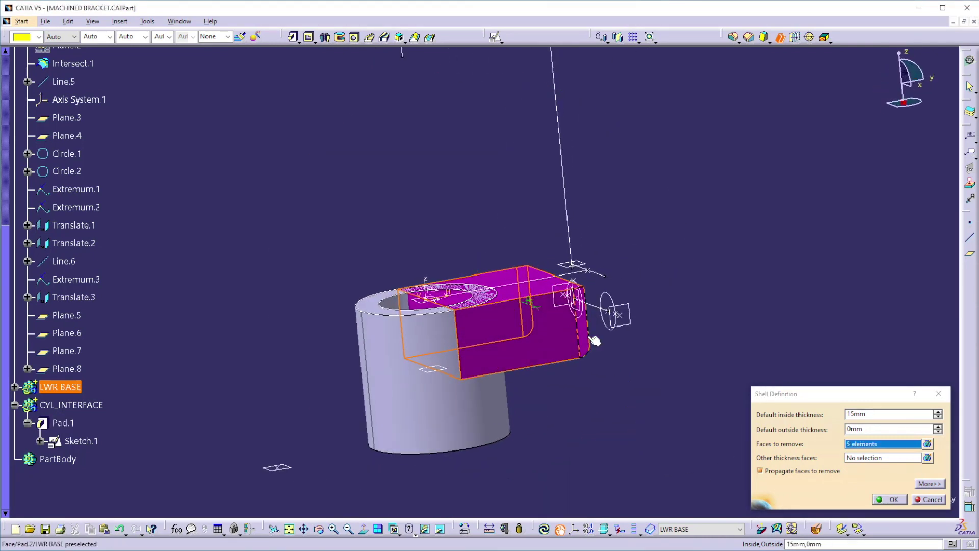
{"action": "left_click", "coordinate": [591, 341]}
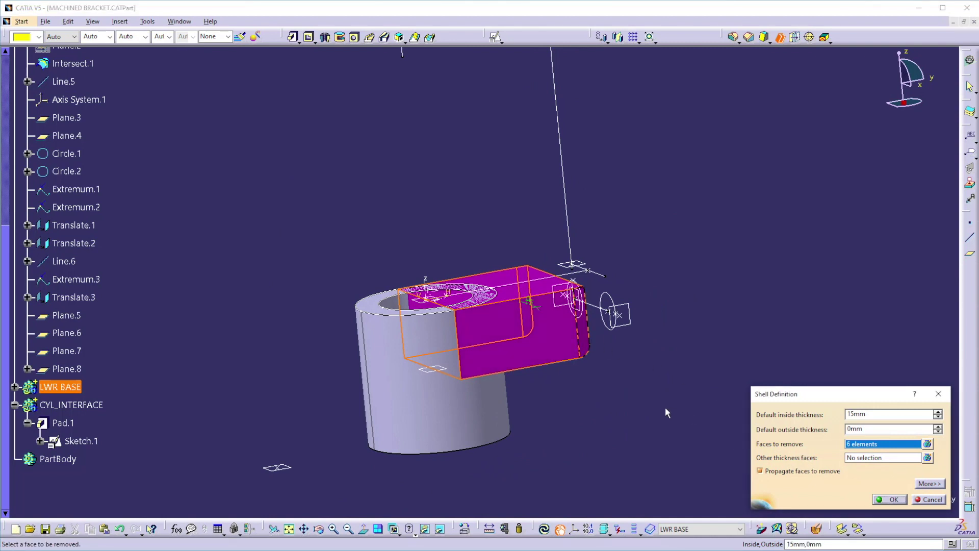
- Set the shell's outside thickness to 15 mm and inside thickness to 0, and create the shell
{"action": "double_click", "coordinate": [865, 432]}
{"action": "type", "text": "15"}
{"action": "key", "text": "shift+Tab"}
{"action": "type", "text": "0"}
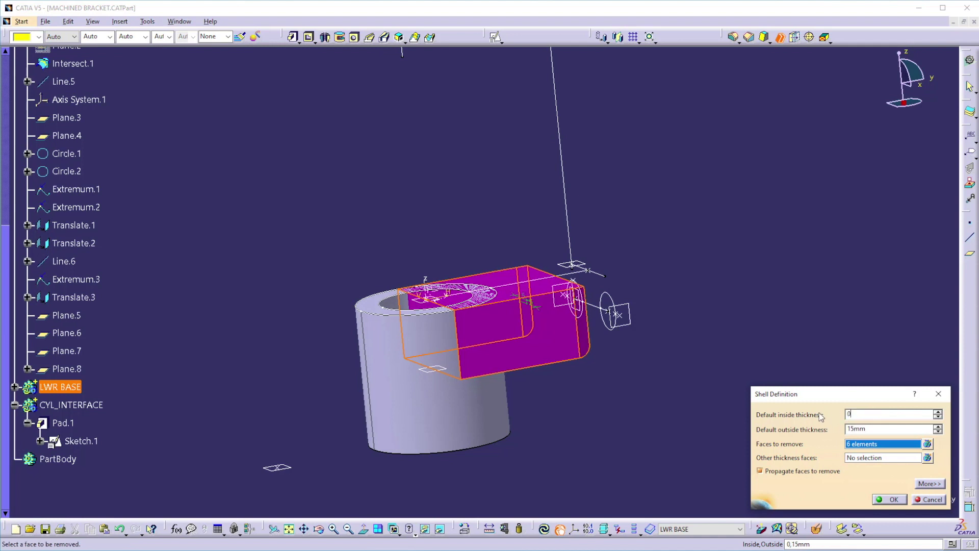
{"action": "left_click", "coordinate": [892, 500]}
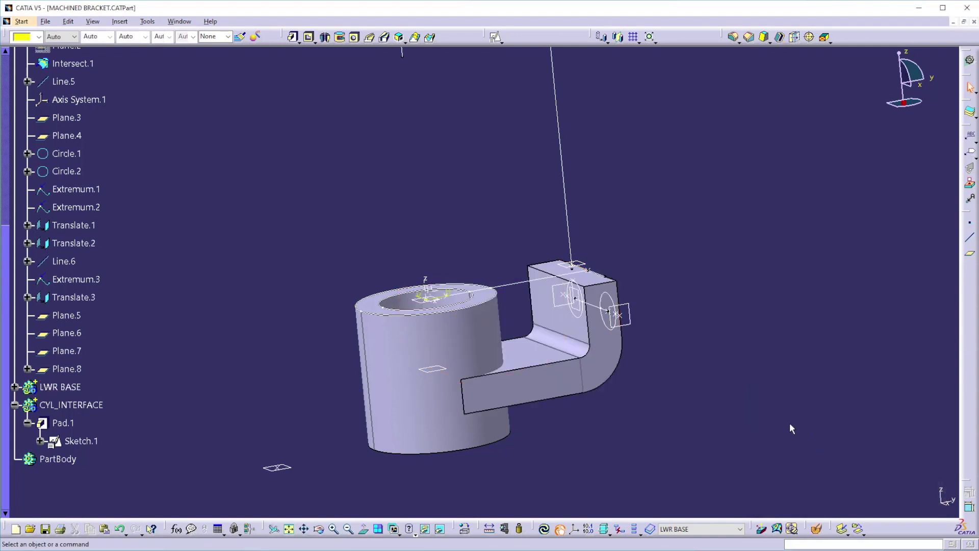
- Fillet the two upper corner edges of the upright flange with a 10 mm radius
{"action": "left_click", "coordinate": [605, 282]}
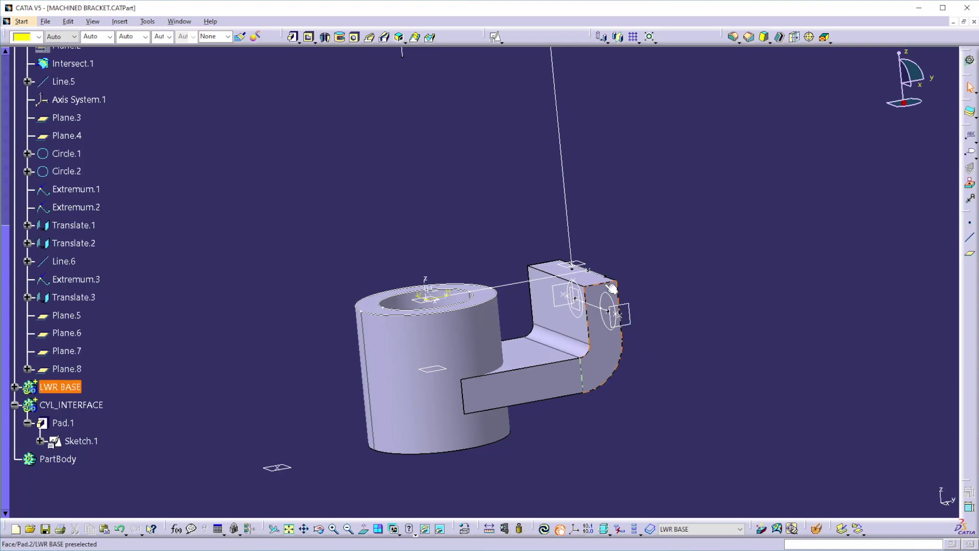
{"action": "left_click", "coordinate": [539, 263], "text": "ctrl"}
{"action": "left_click", "coordinate": [733, 37]}
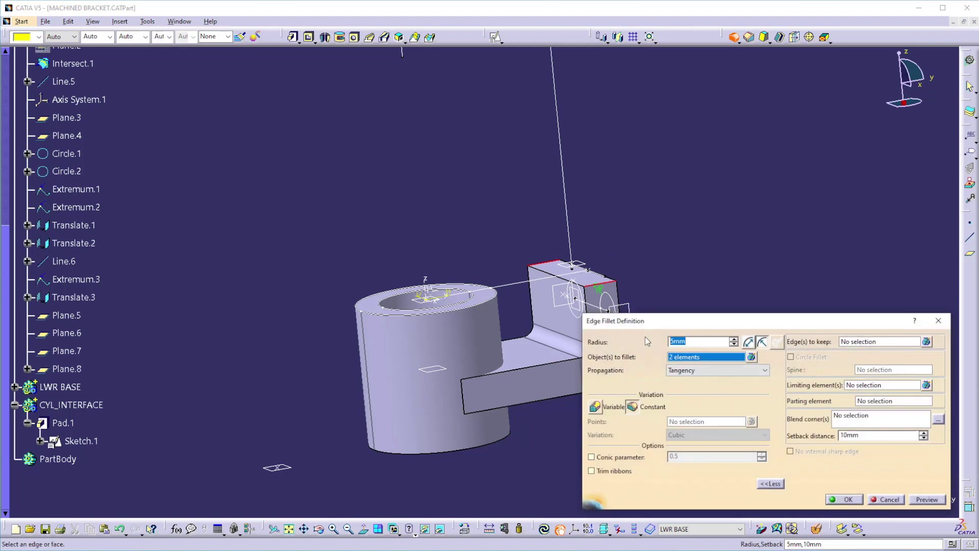
{"action": "type", "text": "10"}
{"action": "key", "text": "Return"}
- Cut a pocket through the upright flange of LWR BASE from Circle.1, with both limits set to Up to last
{"action": "mouse_move", "coordinate": [475, 295]}
{"action": "middle_mouse_down"}
{"action": "mouse_move", "coordinate": [634, 299]}
{"action": "mouse_move", "coordinate": [667, 288]}
{"action": "mouse_move", "coordinate": [667, 278]}
{"action": "middle_mouse_up"}
{"action": "scroll", "coordinate": [668, 277], "scroll_direction": "down", "scroll_amount": 1}
{"action": "left_click", "coordinate": [702, 279]}
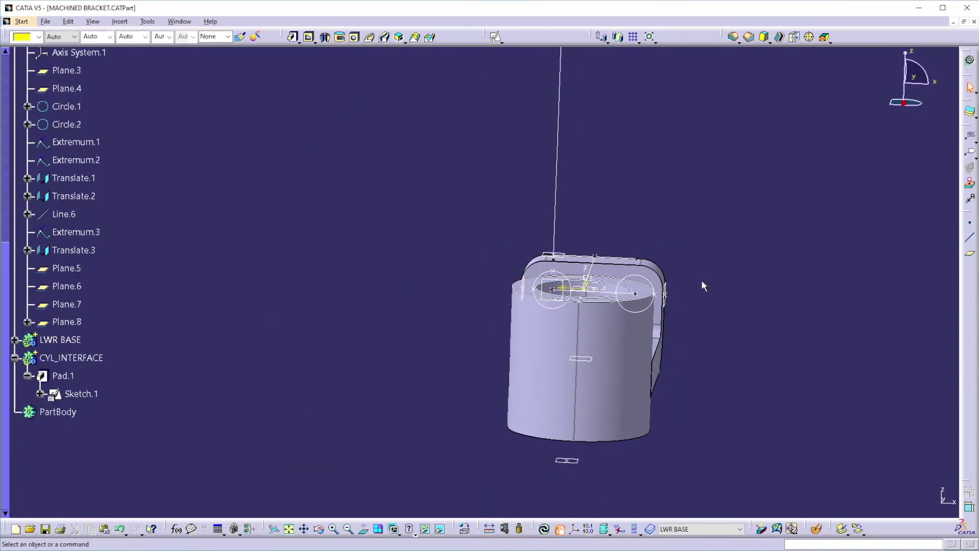
{"action": "mouse_move", "coordinate": [466, 306]}
{"action": "middle_mouse_down"}
{"action": "mouse_move", "coordinate": [470, 327]}
{"action": "mouse_move", "coordinate": [515, 316]}
{"action": "mouse_move", "coordinate": [702, 234]}
{"action": "middle_mouse_up"}
{"action": "left_click", "coordinate": [308, 36]}
{"action": "left_click", "coordinate": [506, 264]}
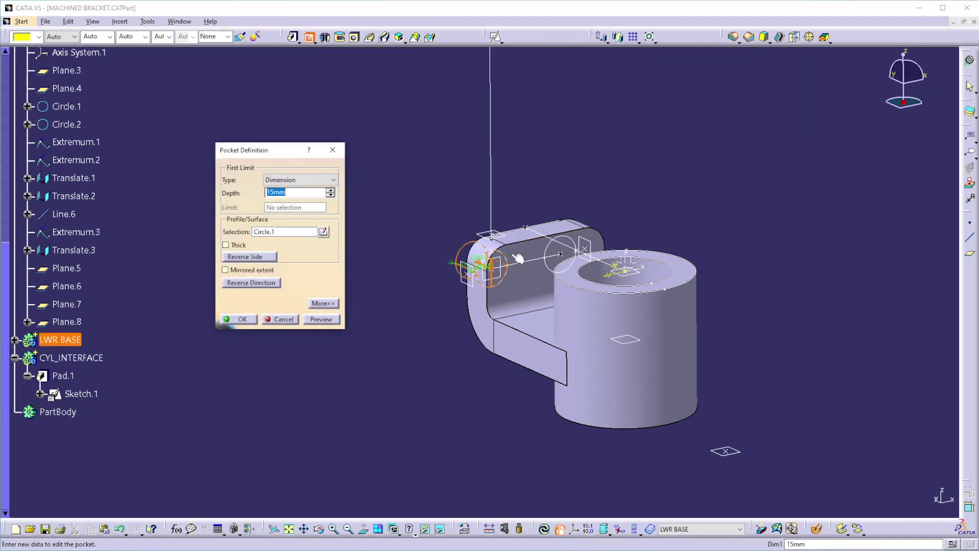
{"action": "middle_click_drag", "start_coordinate": [427, 301], "coordinate": [471, 287]}
{"action": "left_click", "coordinate": [326, 179]}
{"action": "left_click", "coordinate": [296, 202]}
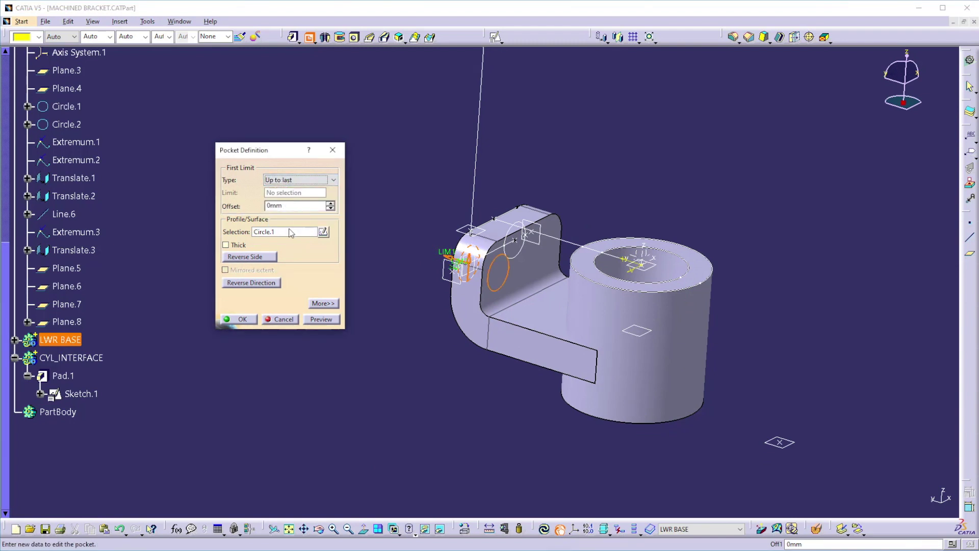
{"action": "left_click", "coordinate": [323, 303]}
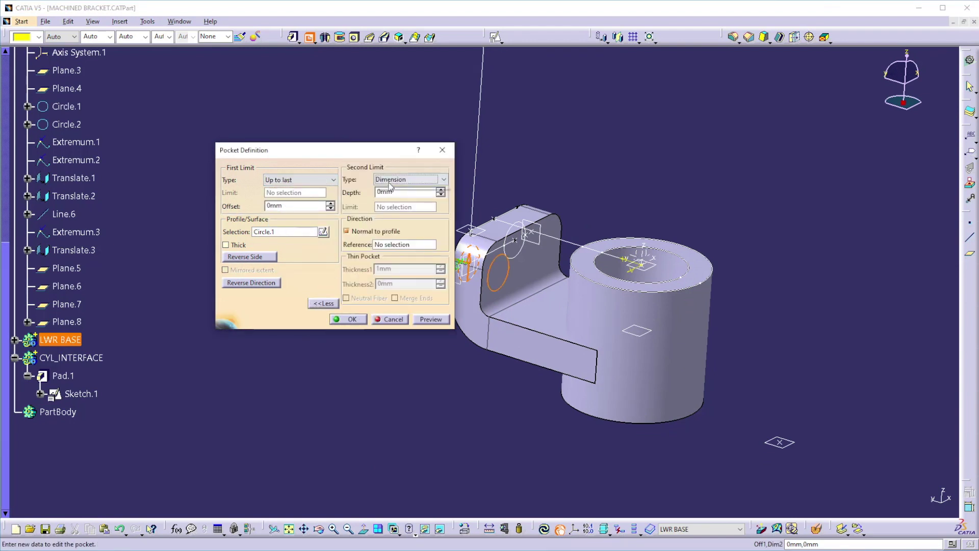
{"action": "left_click", "coordinate": [408, 180]}
{"action": "left_click", "coordinate": [395, 206]}
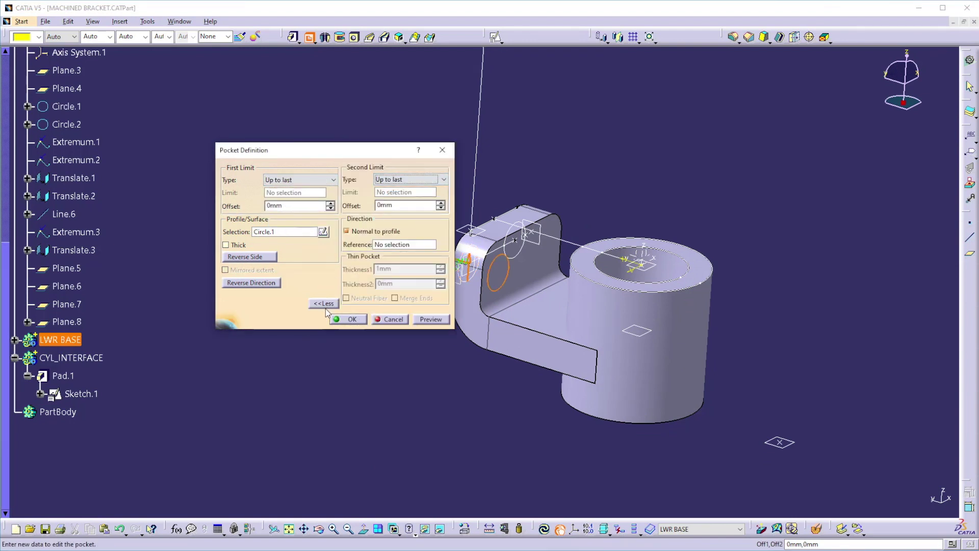
{"action": "left_click", "coordinate": [351, 319]}
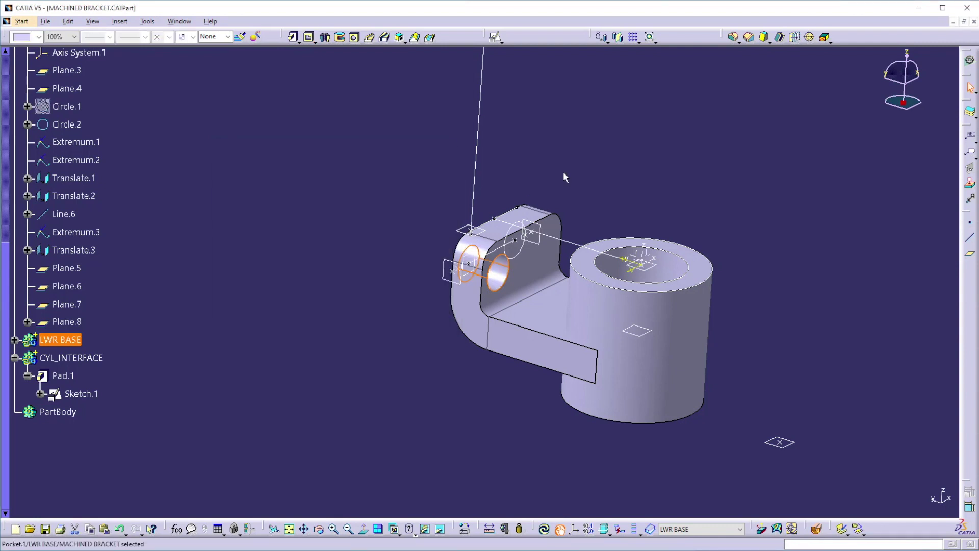
- Cut a second pocket through the upright flange from Circle.2, with both limits set to Up to last
{"action": "left_click", "coordinate": [519, 260]}
{"action": "left_click", "coordinate": [309, 36]}
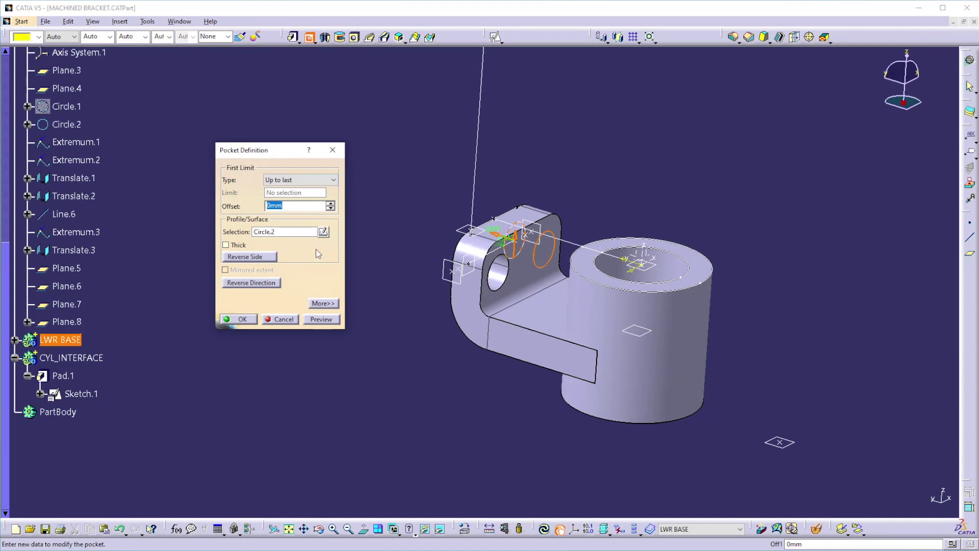
{"action": "left_click", "coordinate": [323, 303]}
{"action": "left_click", "coordinate": [402, 179]}
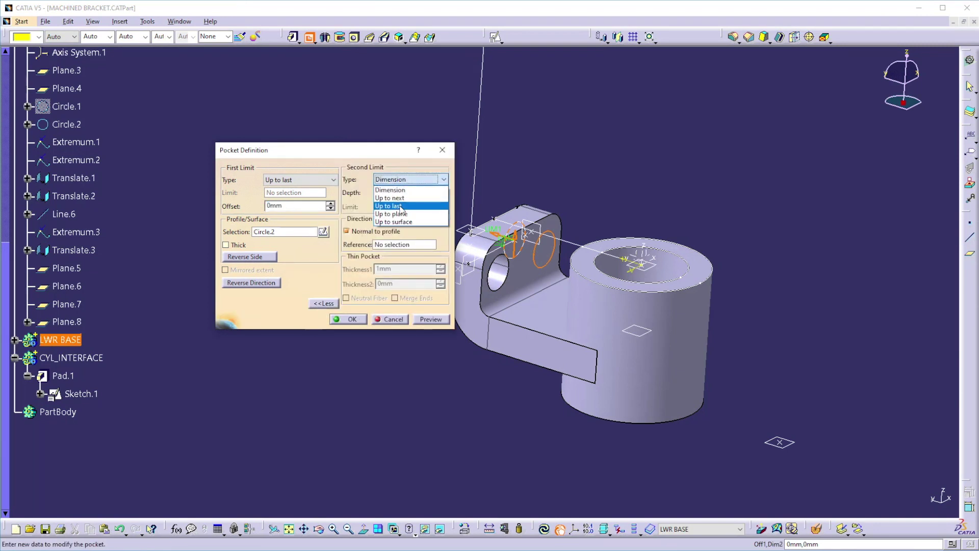
{"action": "left_click", "coordinate": [389, 205]}
{"action": "left_click", "coordinate": [348, 318]}
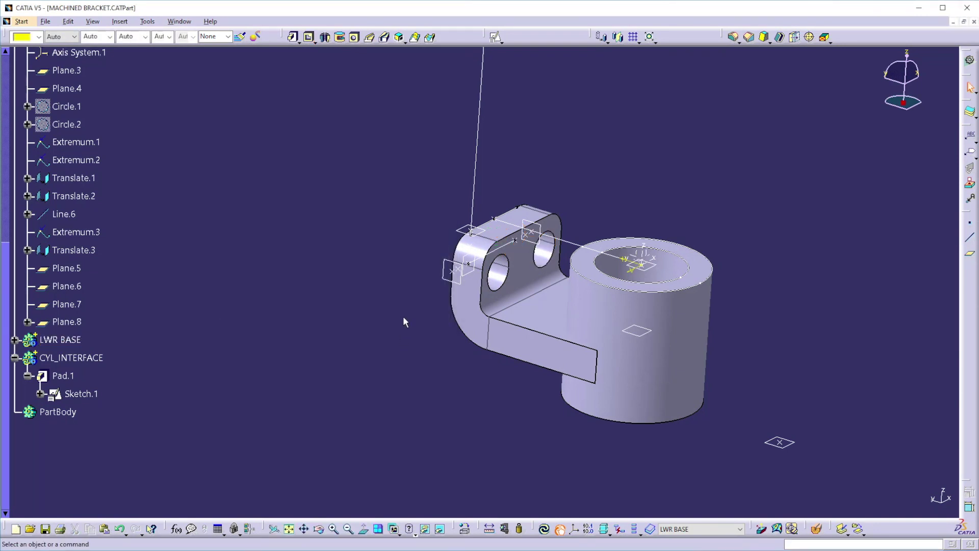
{"action": "middle_click_drag", "start_coordinate": [461, 334], "coordinate": [433, 331]}
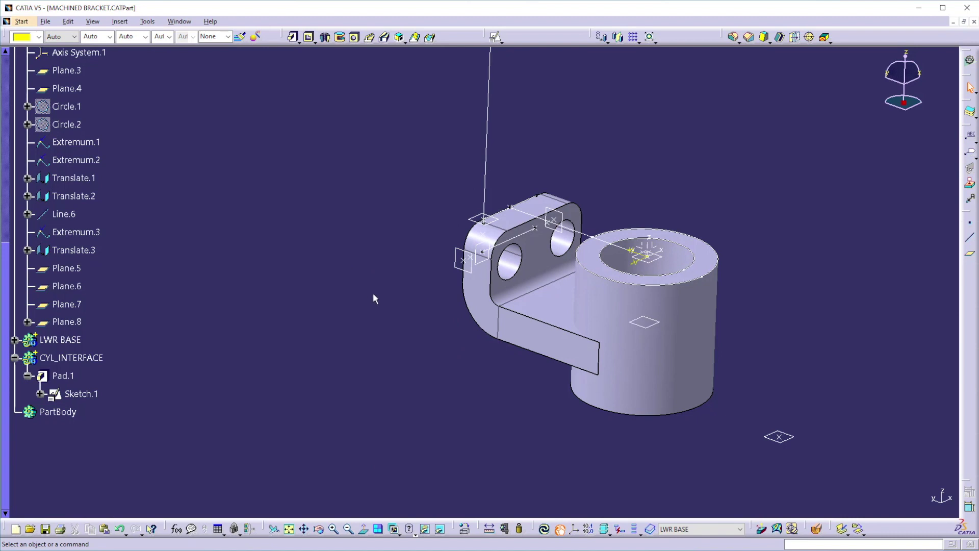
{"action": "middle_click_drag", "start_coordinate": [384, 298], "coordinate": [363, 307]}
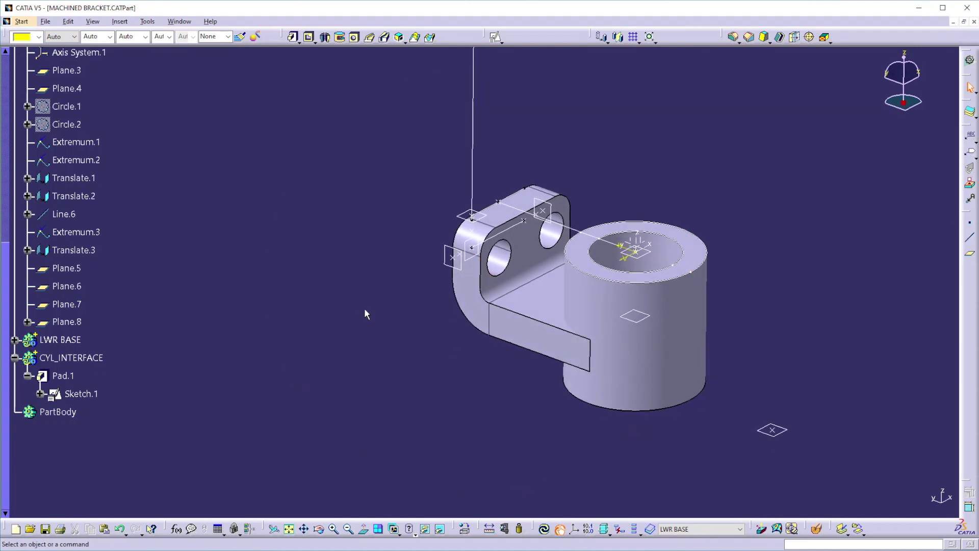
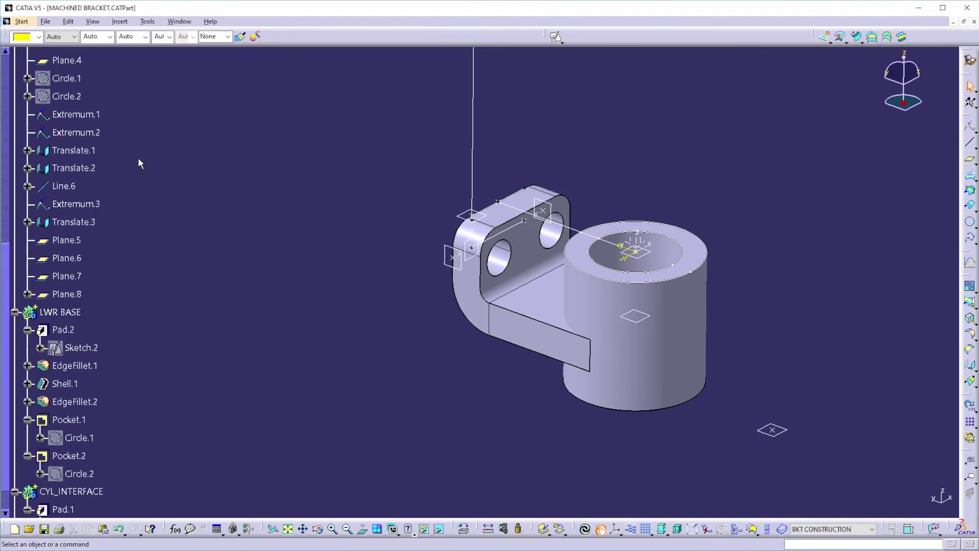
- Define the BKT CONSTRUCTION geometrical set as the in-work object
{"action": "scroll", "coordinate": [148, 145], "scroll_direction": "up", "scroll_amount": 4}
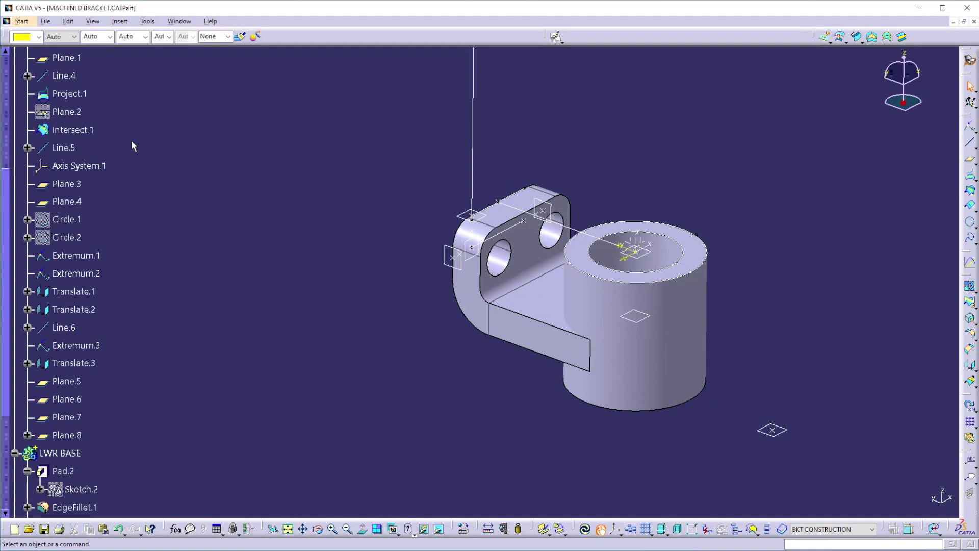
{"action": "left_click", "coordinate": [82, 87]}
{"action": "right_click", "coordinate": [83, 87]}
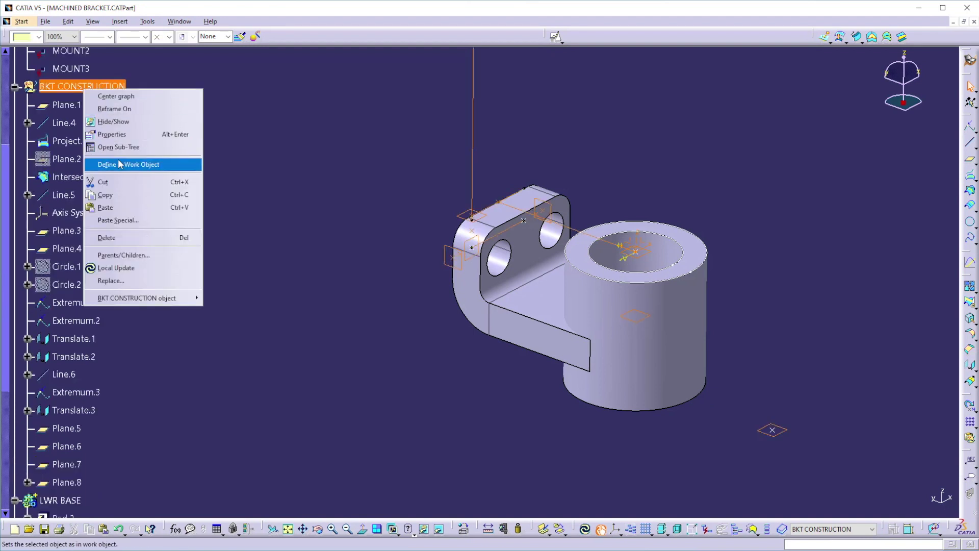
{"action": "left_click", "coordinate": [199, 164]}
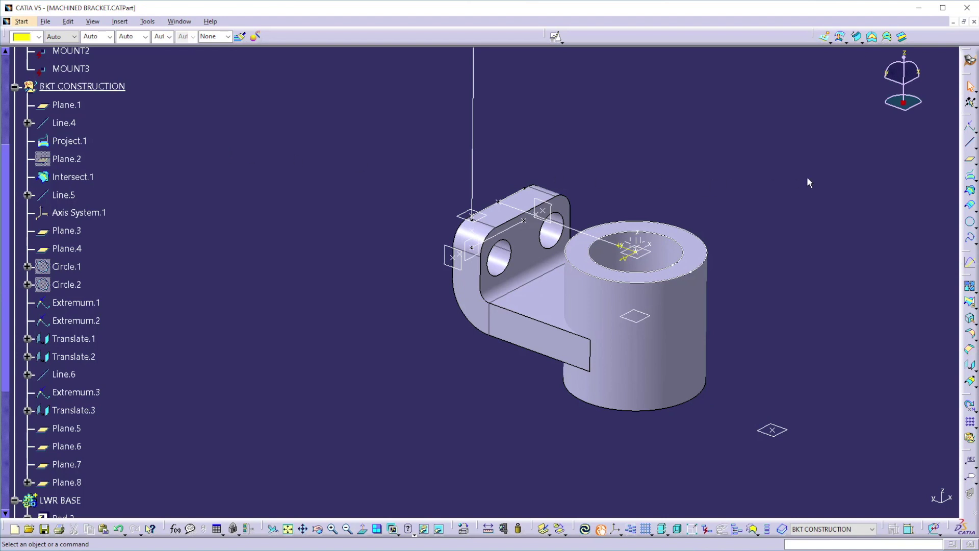
- Create a maximum extremum point on the cylinder's Sketch.1, using the ZX plane of Axis System.1 as direction
{"action": "left_click", "coordinate": [970, 127]}
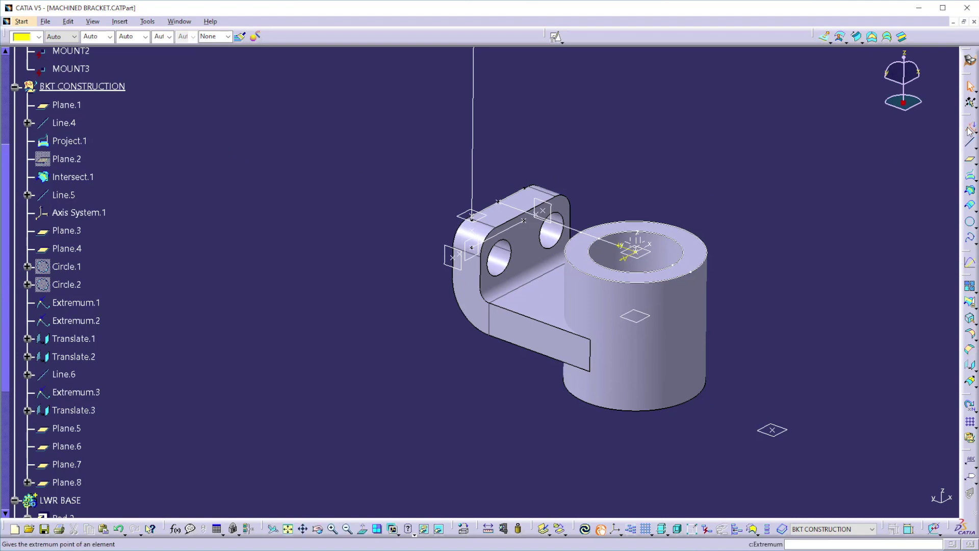
{"action": "left_click", "coordinate": [608, 228]}
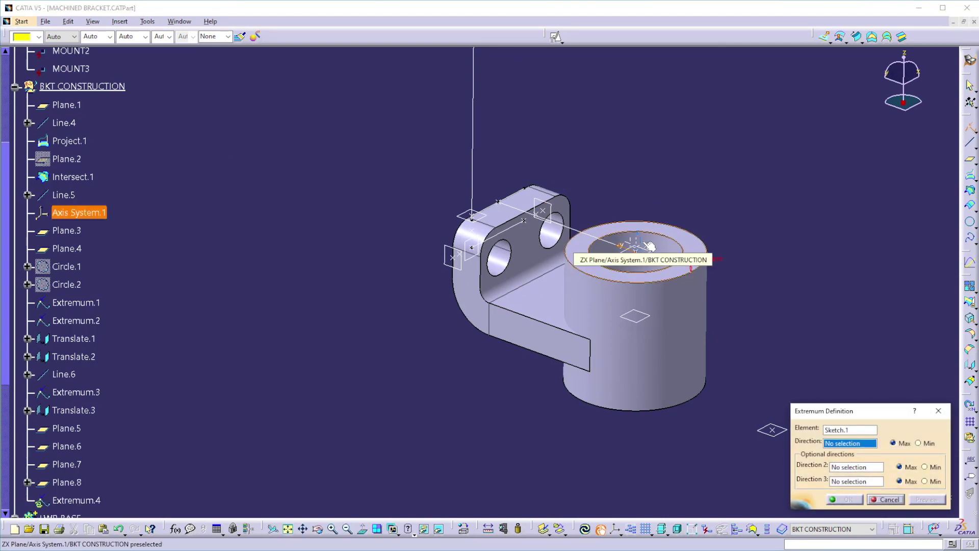
{"action": "left_click", "coordinate": [647, 244]}
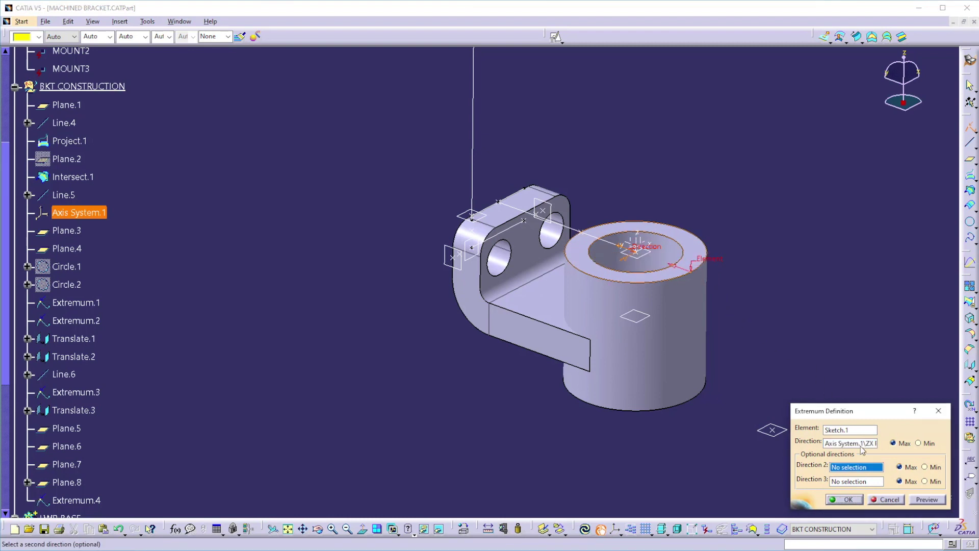
{"action": "left_click", "coordinate": [846, 499]}
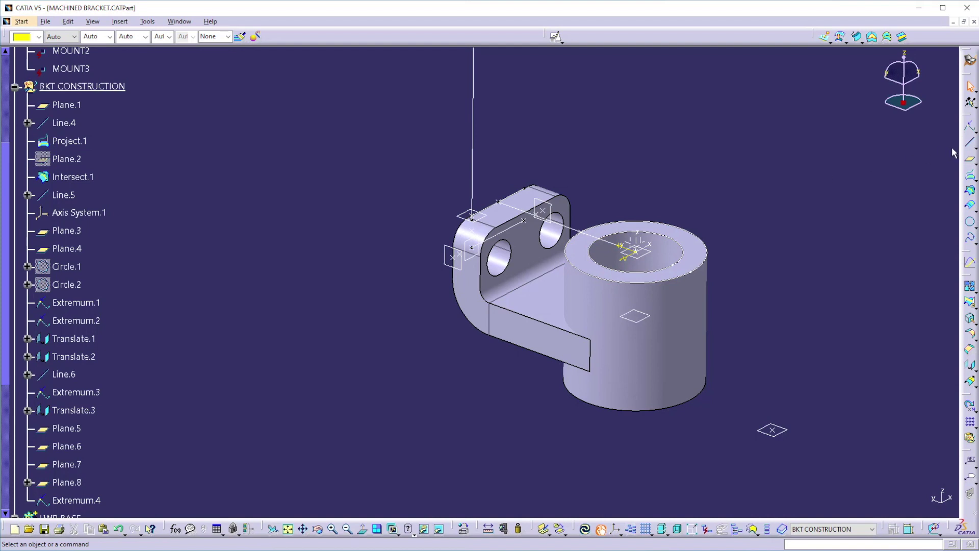
- Set up a point-direction line from the new extremum along Axis System.1's X axis, limited up to Plane.5 and Plane.6
{"action": "left_click", "coordinate": [970, 143]}
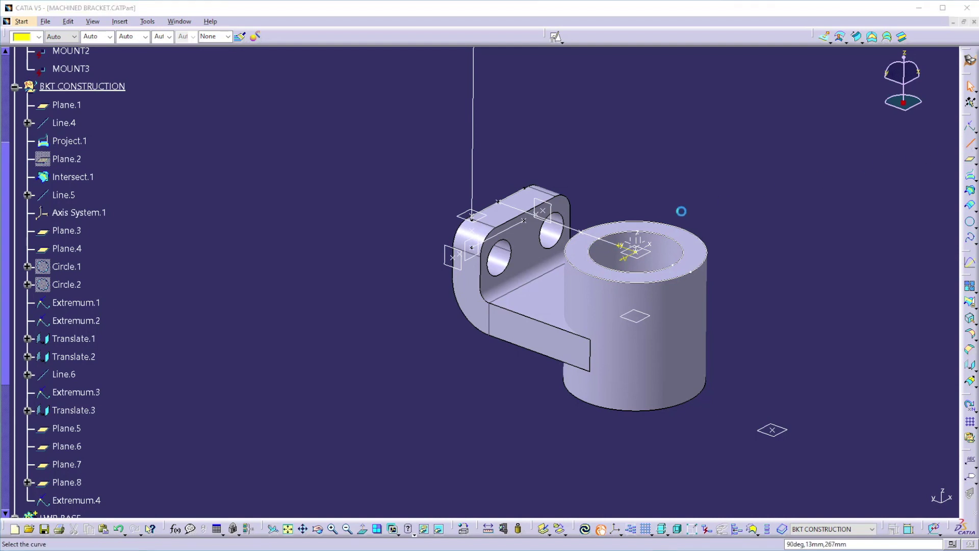
{"action": "left_click", "coordinate": [582, 233]}
{"action": "left_click", "coordinate": [644, 246]}
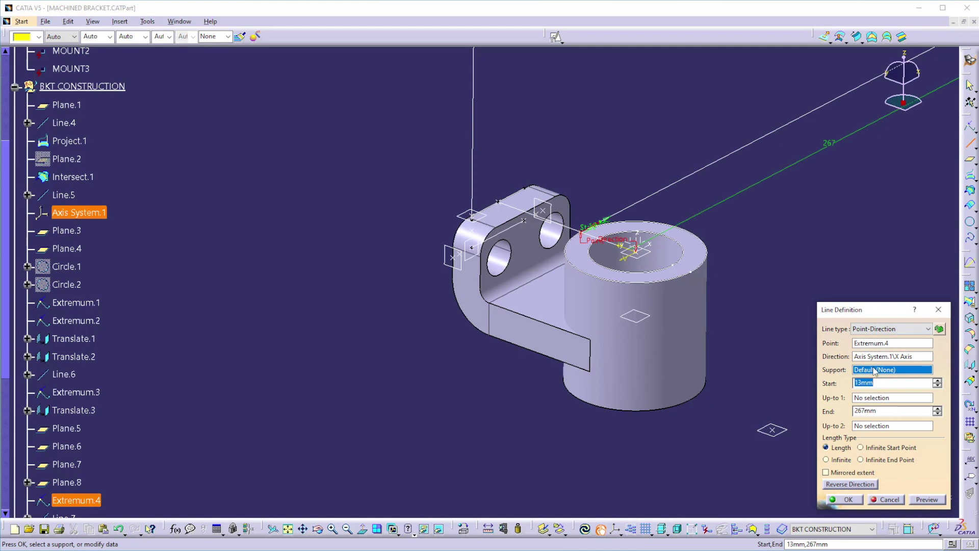
{"action": "left_click", "coordinate": [860, 398]}
{"action": "left_click", "coordinate": [542, 202]}
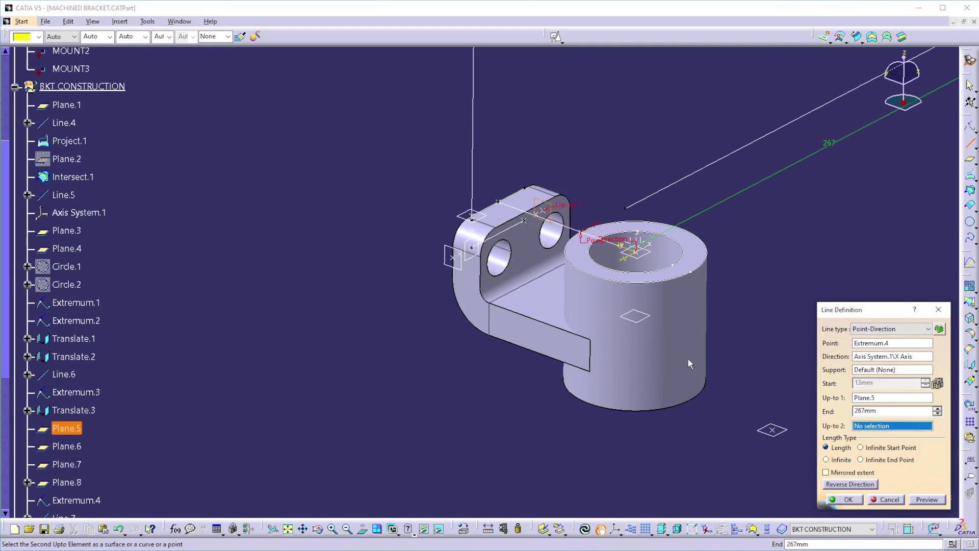
{"action": "left_click", "coordinate": [458, 266]}
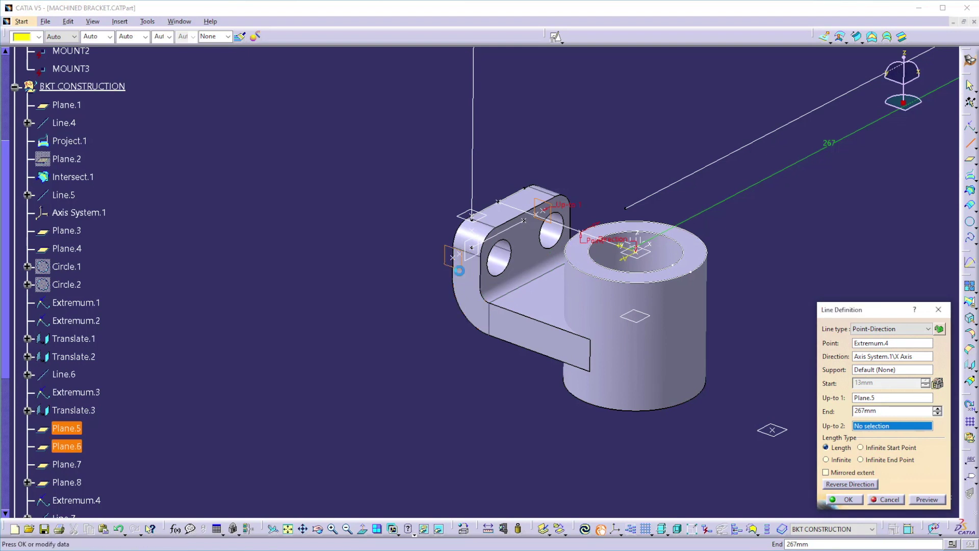
- Finish the point-direction line from Extremum.4 along the axis system's X axis, limited by Plane.5 and Plane.6
{"action": "left_click", "coordinate": [849, 500]}
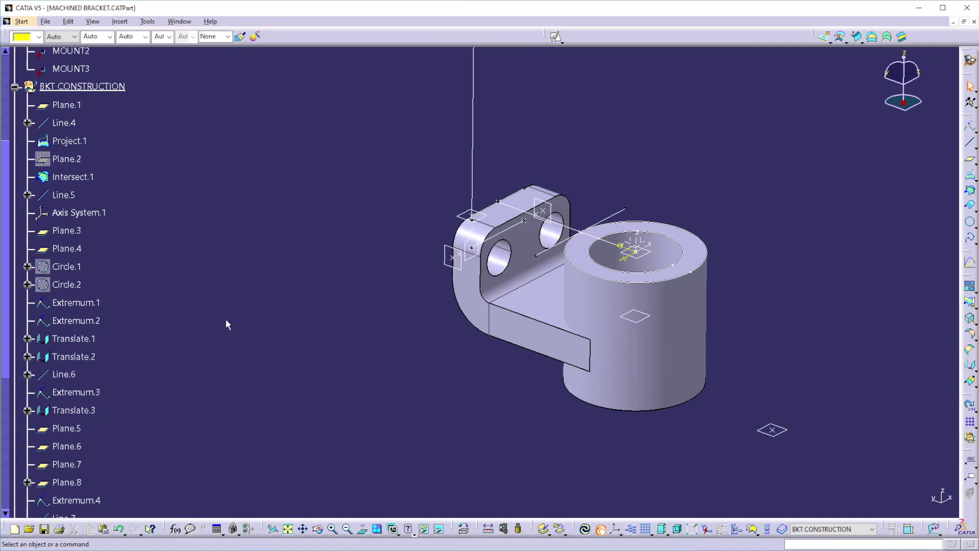
- Show the hidden Sketch.2 under Pad.2 of the LWR BASE body
{"action": "scroll", "coordinate": [169, 329], "scroll_direction": "down", "scroll_amount": 5}
{"action": "right_click", "coordinate": [101, 336]}
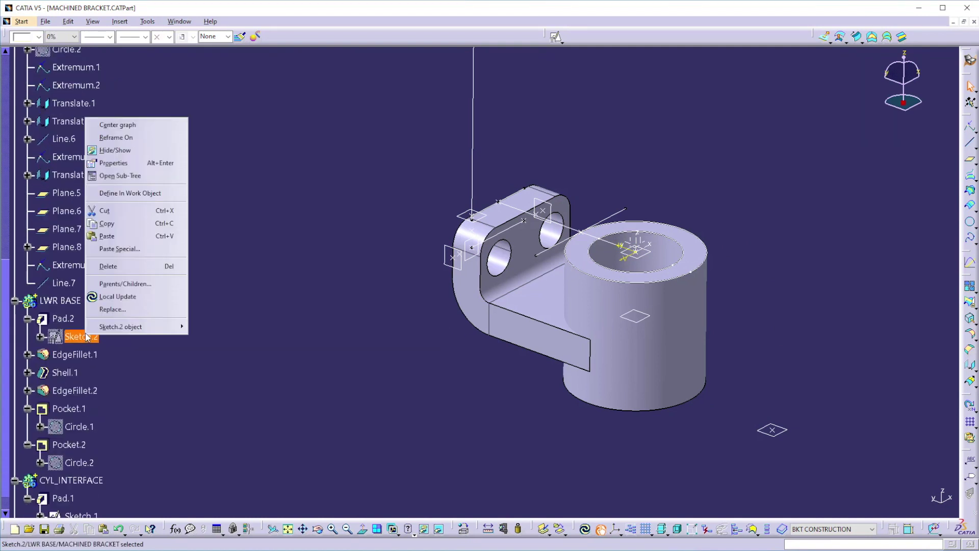
{"action": "left_click", "coordinate": [119, 163]}
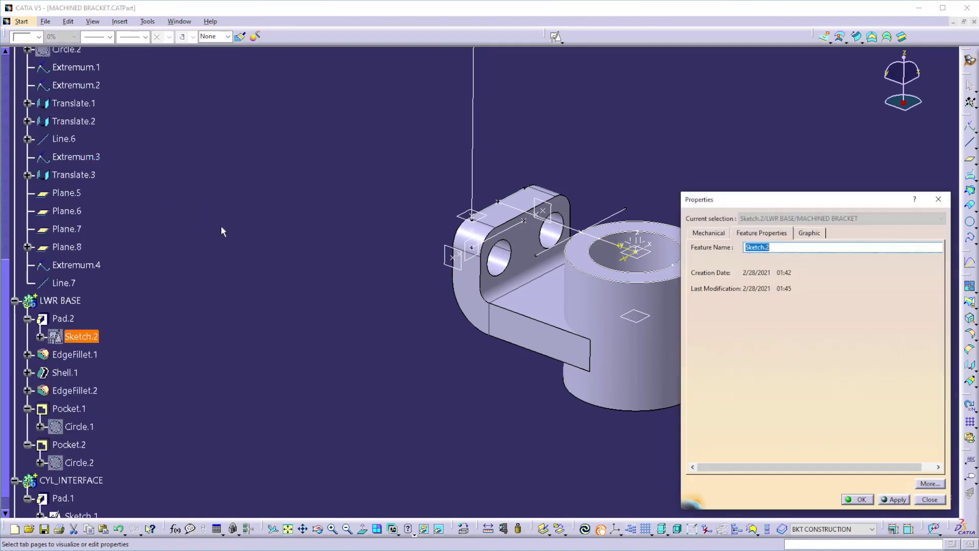
{"action": "left_click", "coordinate": [938, 199]}
{"action": "right_click", "coordinate": [84, 338]}
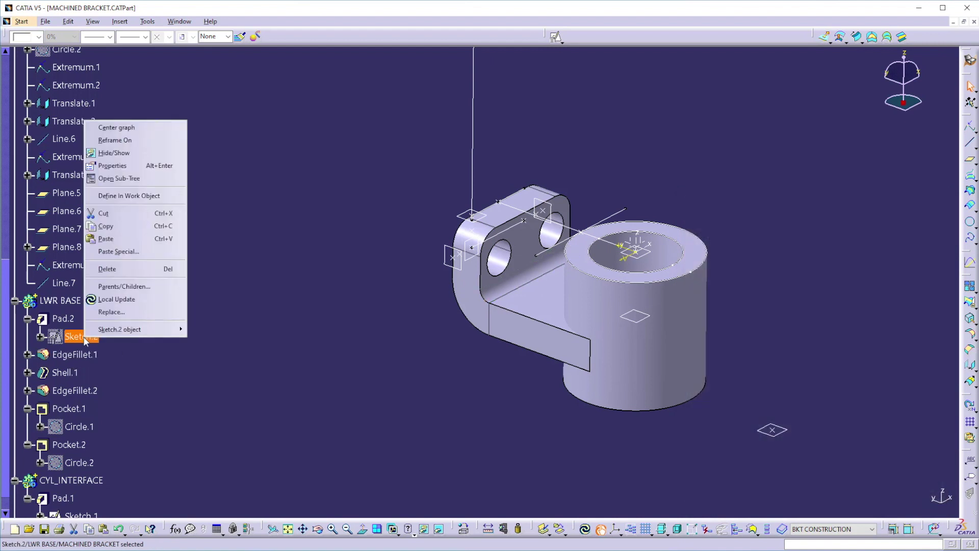
{"action": "left_click", "coordinate": [117, 153]}
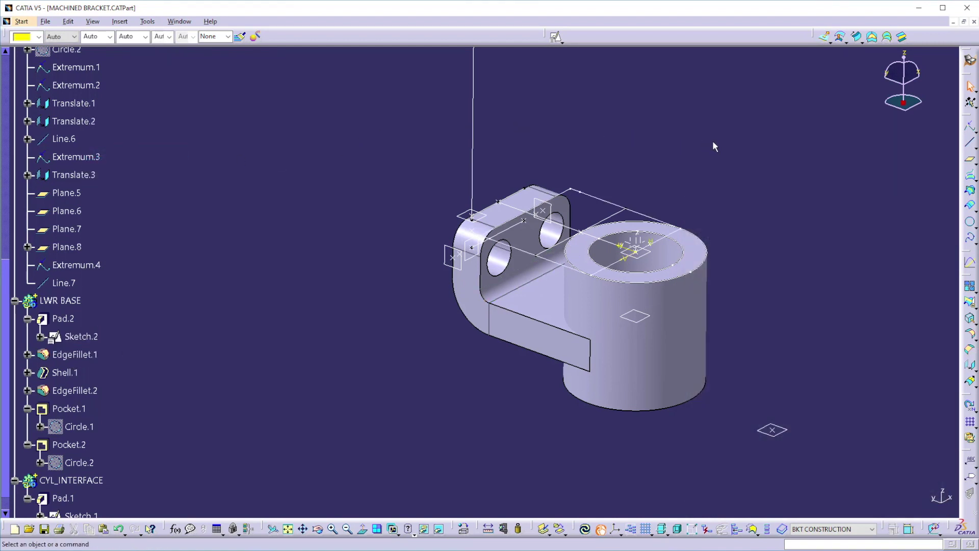
- Extract the Sketch.2 edge along the lug's inner face with no propagation, and hide Sketch.2 again
{"action": "left_click", "coordinate": [969, 318]}
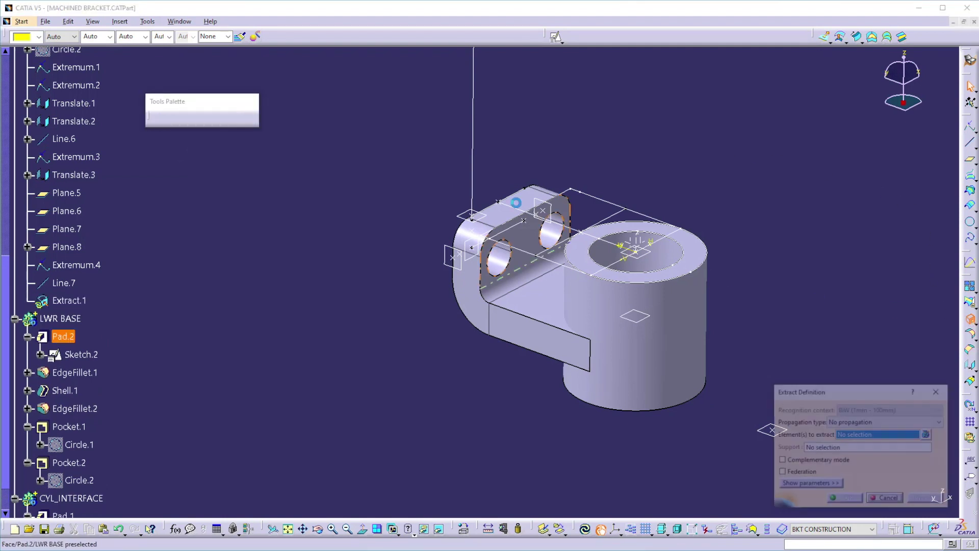
{"action": "left_click", "coordinate": [565, 197]}
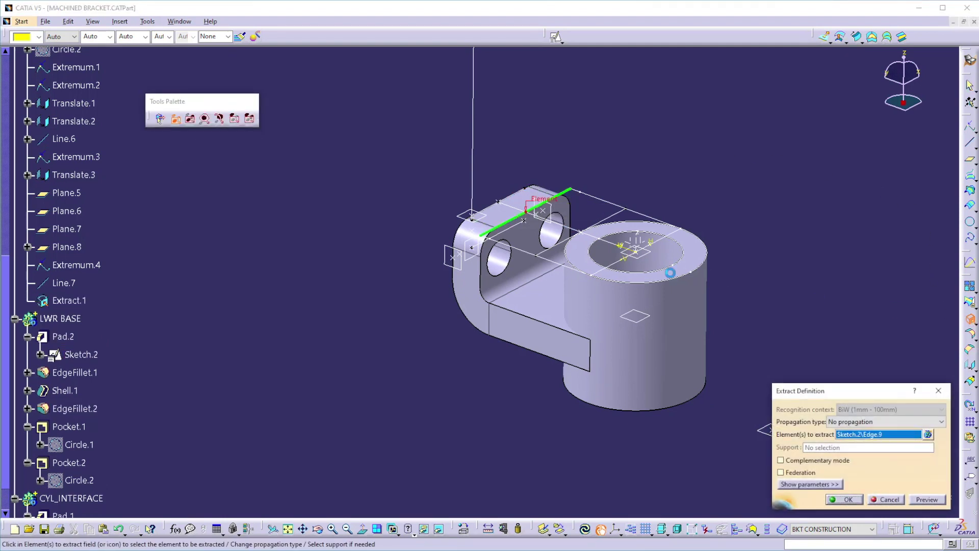
{"action": "left_click", "coordinate": [842, 499]}
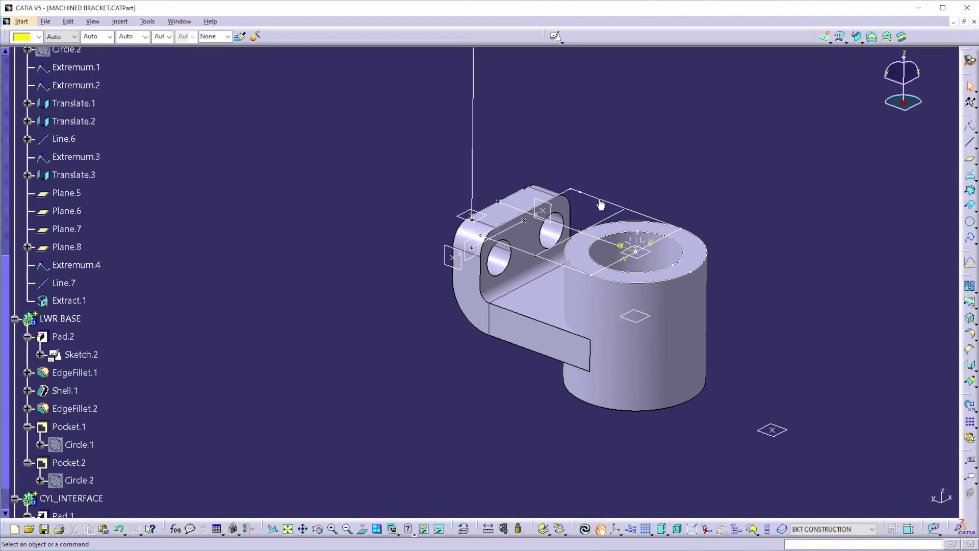
{"action": "left_click", "coordinate": [81, 354]}
{"action": "right_click", "coordinate": [81, 353]}
{"action": "left_click", "coordinate": [140, 166]}
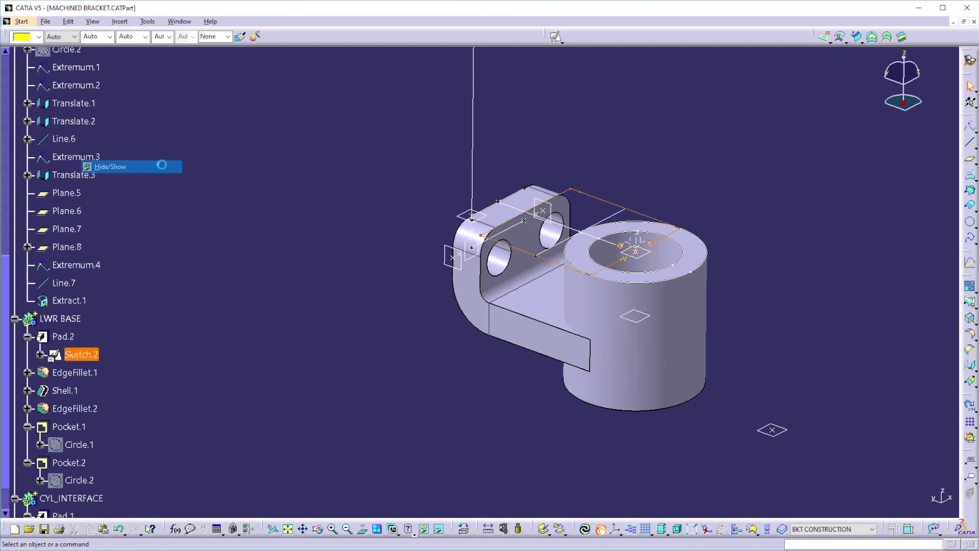
- Project the extracted edge onto Plane.7 with the Normal projection type
{"action": "left_click", "coordinate": [969, 175]}
{"action": "left_click", "coordinate": [566, 198]}
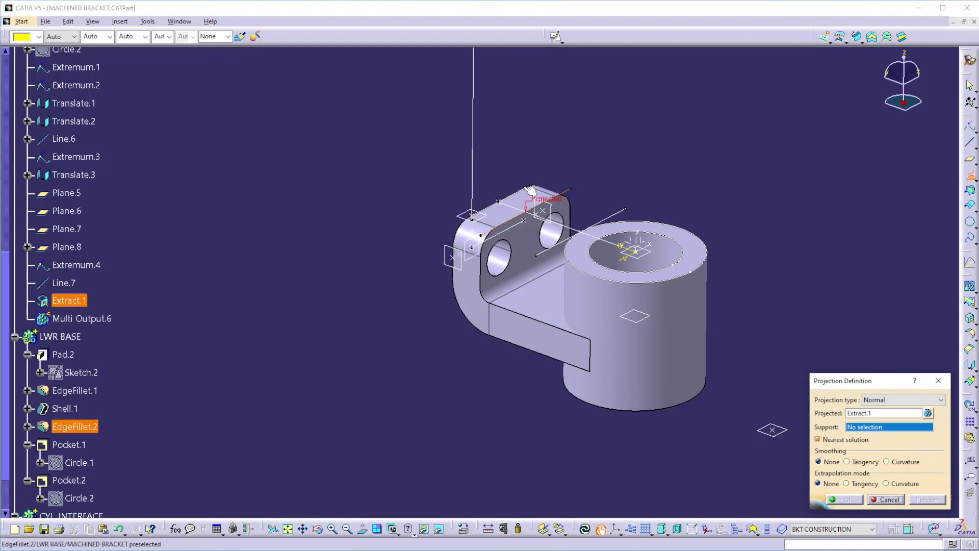
{"action": "left_click", "coordinate": [467, 220]}
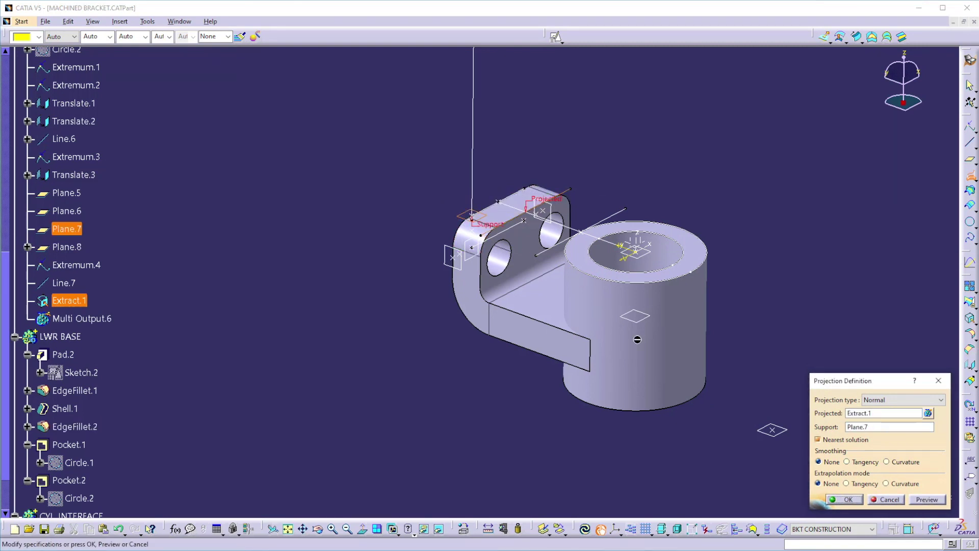
{"action": "left_click", "coordinate": [844, 499]}
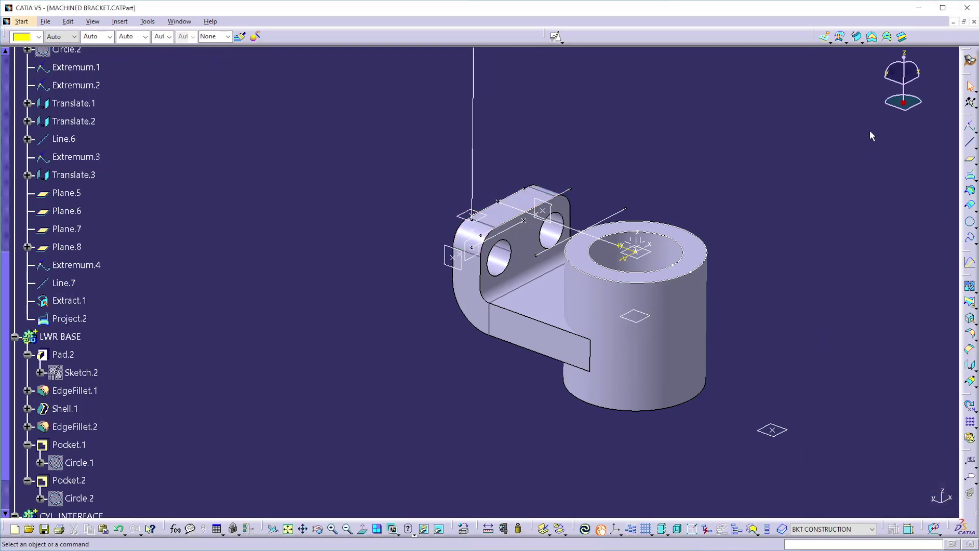
- Create a blend surface from the projected edge Project.2 to Line.7
{"action": "left_click", "coordinate": [902, 38]}
{"action": "left_click", "coordinate": [70, 318]}
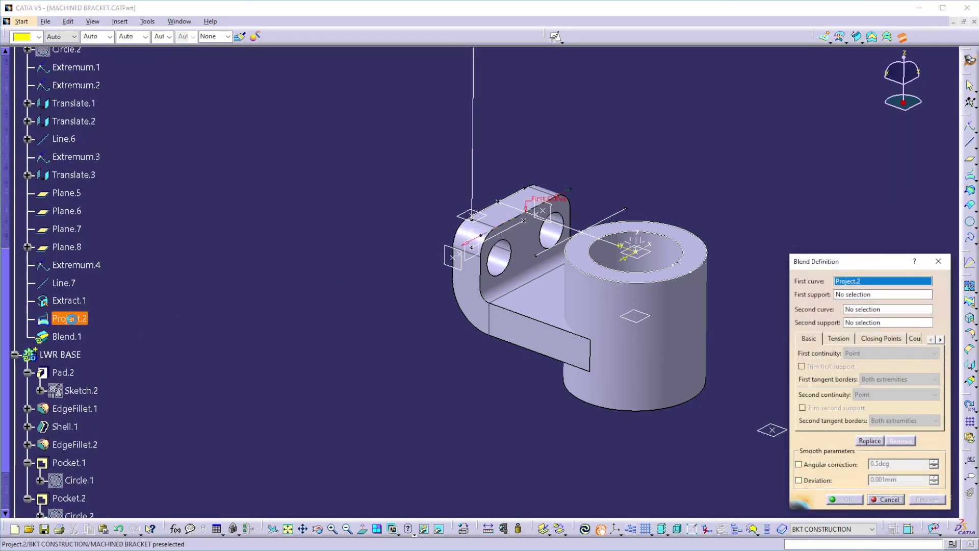
{"action": "left_click", "coordinate": [67, 282]}
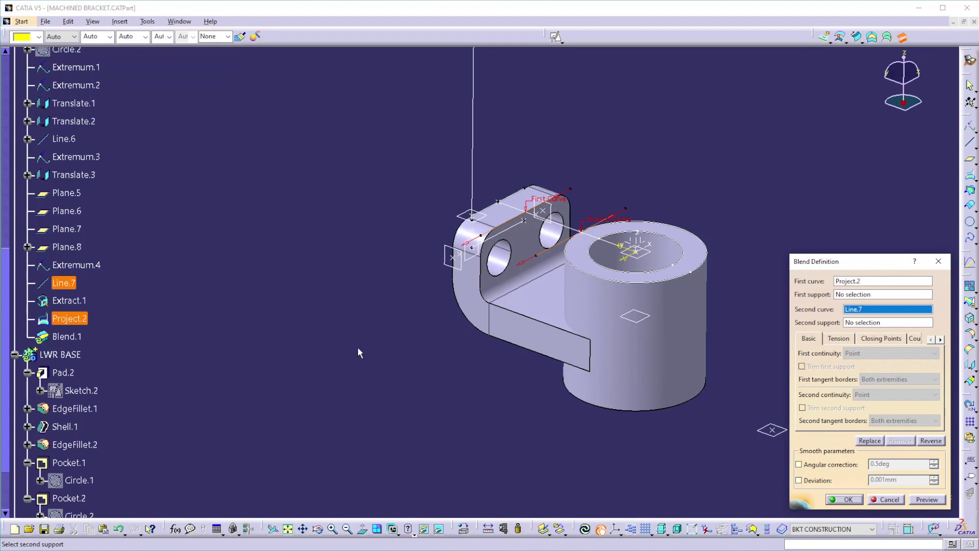
{"action": "left_click", "coordinate": [843, 499]}
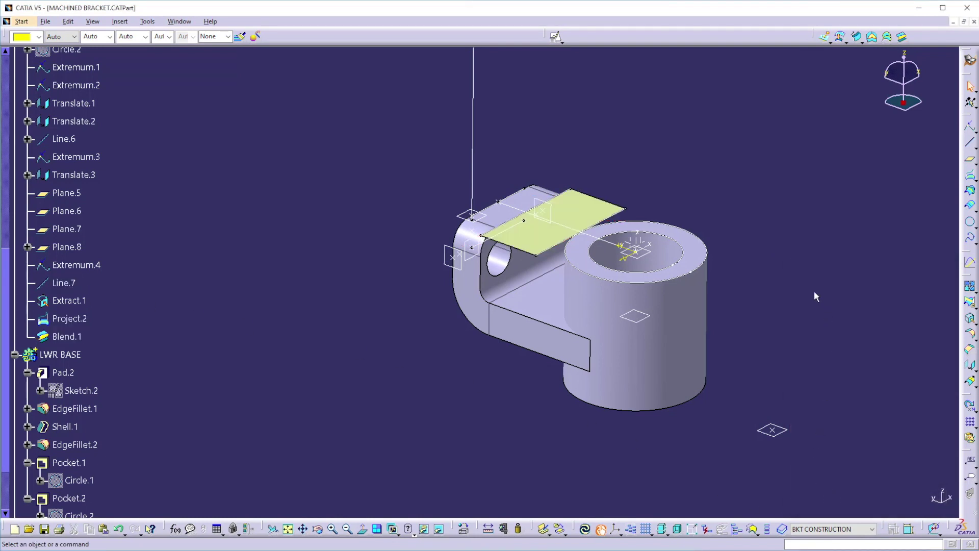
- Extrude Line.7 as a surface in the Axis System.1 ZX plane direction, with limit 1 up to that ZX plane
{"action": "left_click", "coordinate": [826, 37]}
{"action": "left_click", "coordinate": [613, 217]}
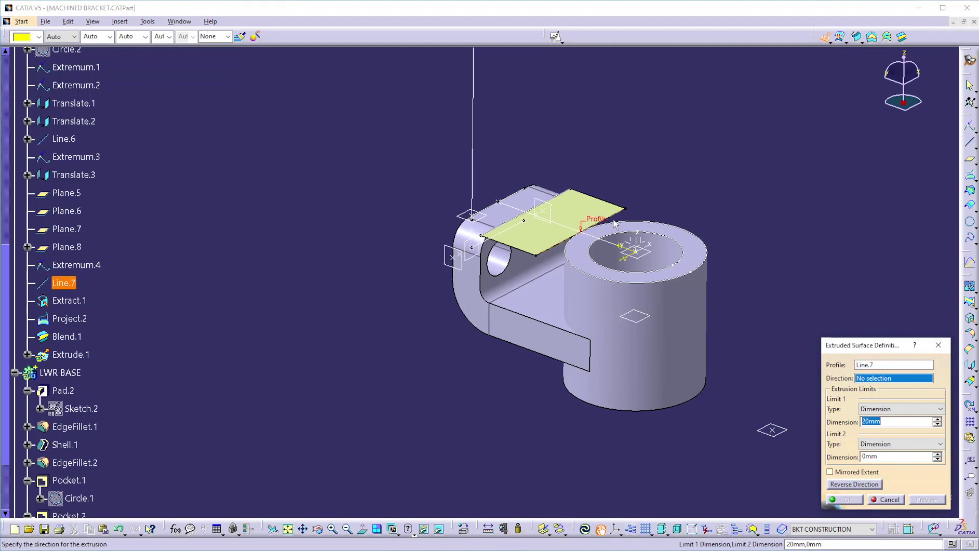
{"action": "left_click", "coordinate": [637, 249]}
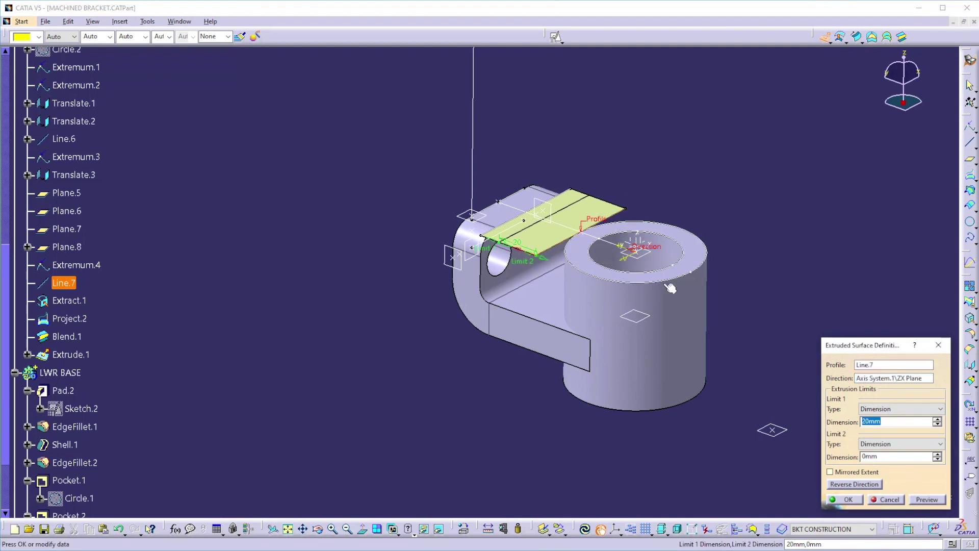
{"action": "left_click", "coordinate": [896, 410]}
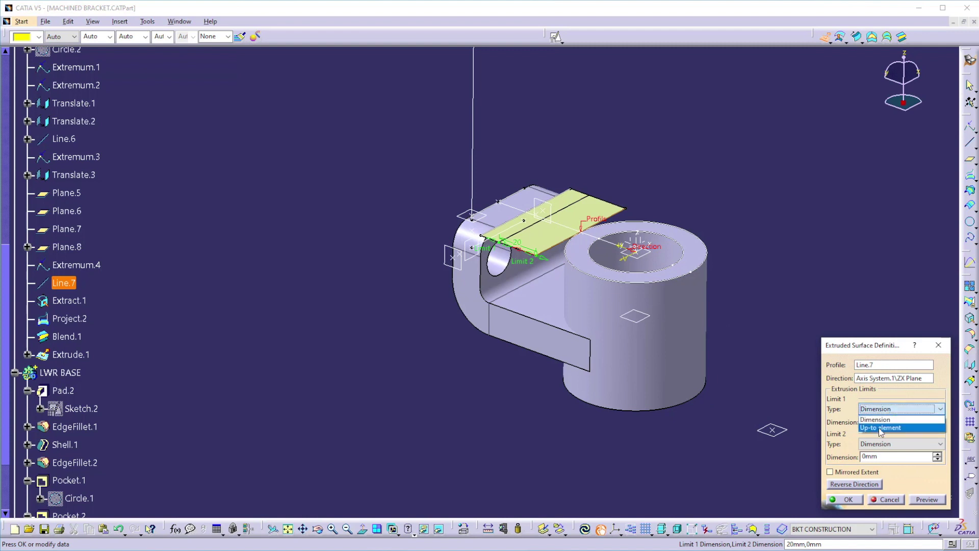
{"action": "left_click", "coordinate": [880, 428]}
{"action": "left_click", "coordinate": [677, 260]}
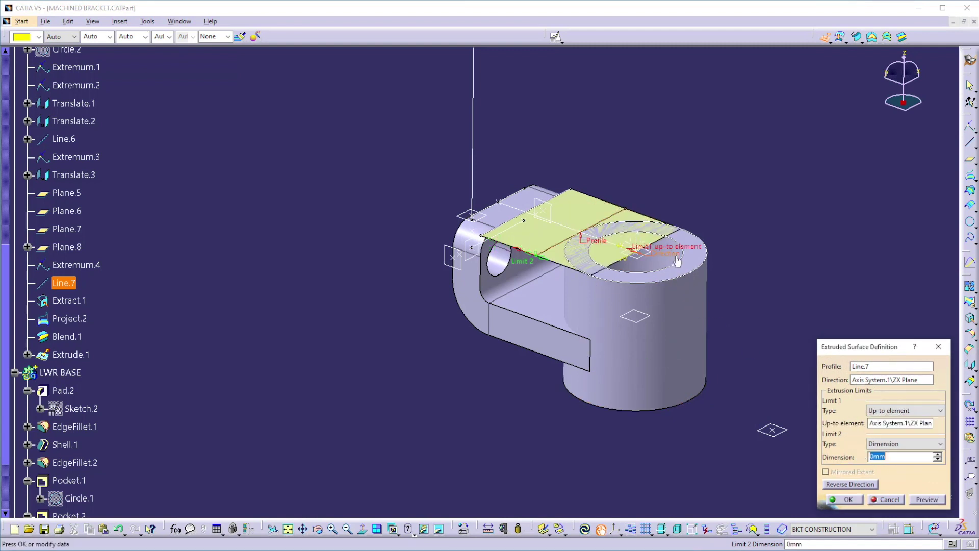
{"action": "left_click", "coordinate": [846, 500]}
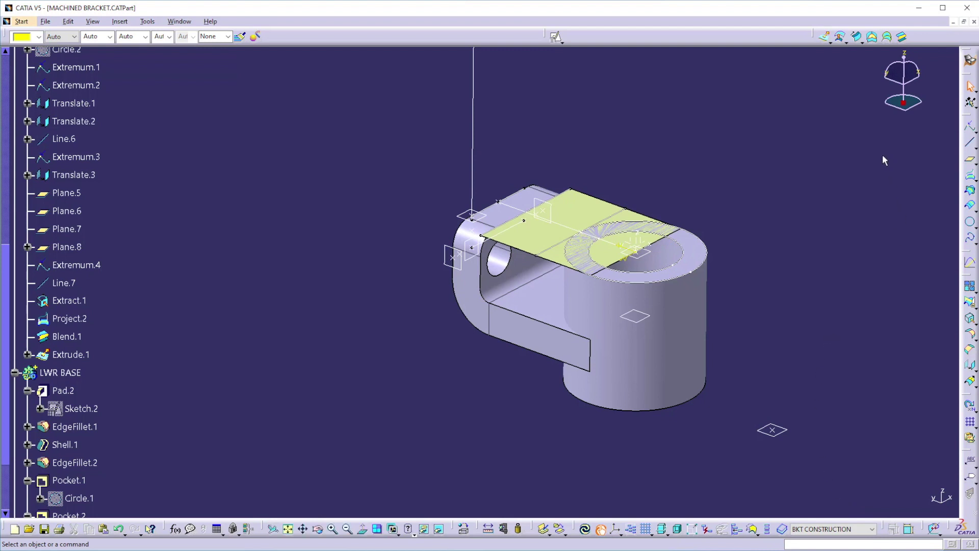
- Join the blend surface and the extruded surface into one surface
{"action": "left_click", "coordinate": [970, 286]}
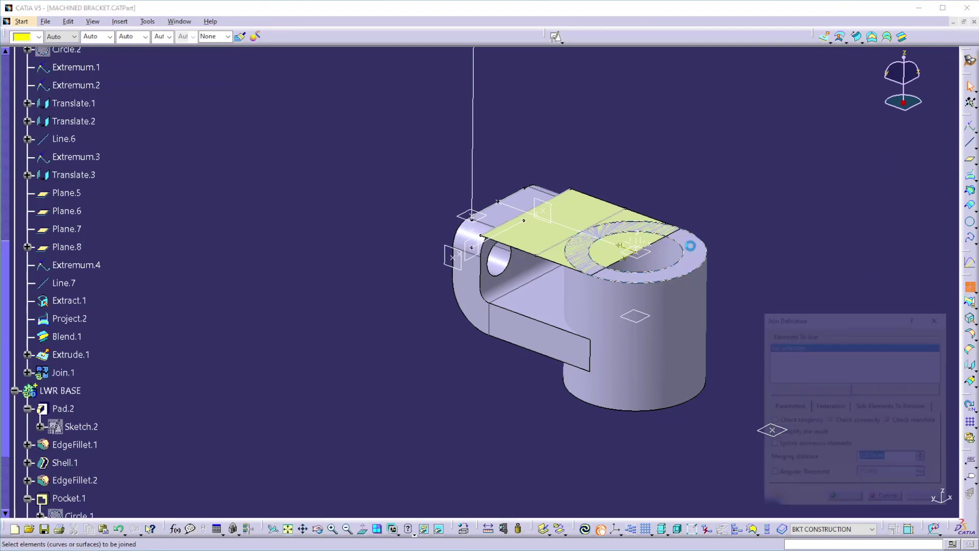
{"action": "left_click", "coordinate": [551, 240]}
{"action": "left_click", "coordinate": [597, 245]}
{"action": "left_click", "coordinate": [848, 500]}
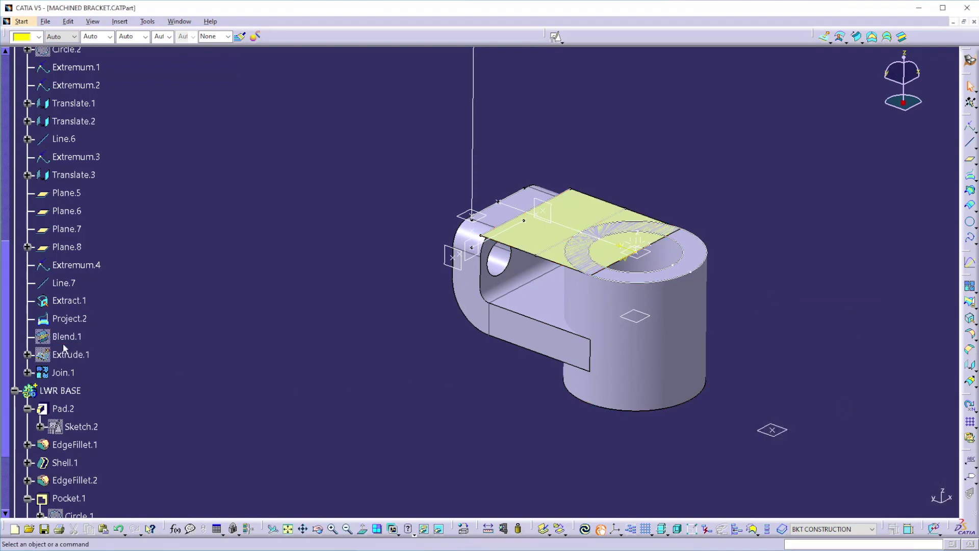
- Hide the construction elements Extremum.4, Line.7, Extract.1 and Project.2
{"action": "left_click", "coordinate": [76, 265]}
{"action": "left_click", "coordinate": [84, 319], "text": "shift"}
{"action": "right_click", "coordinate": [84, 319]}
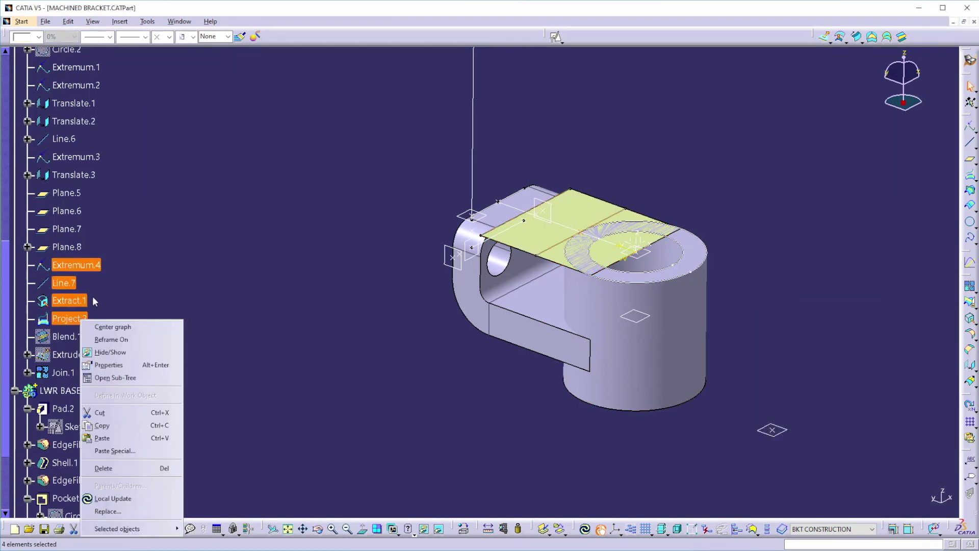
{"action": "left_click", "coordinate": [124, 352]}
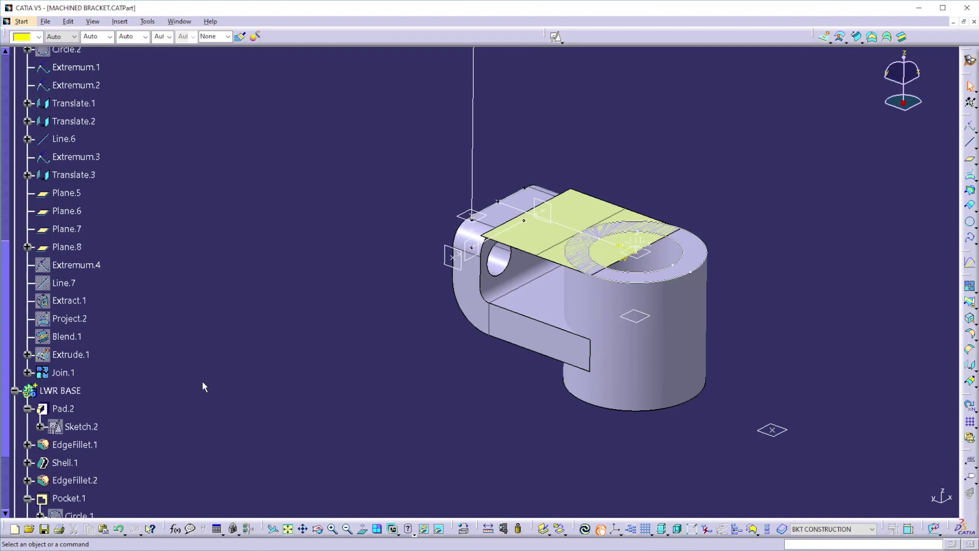
- Hide the cylinder's Sketch.1 and show Extremum.4 again
{"action": "right_click", "coordinate": [603, 282]}
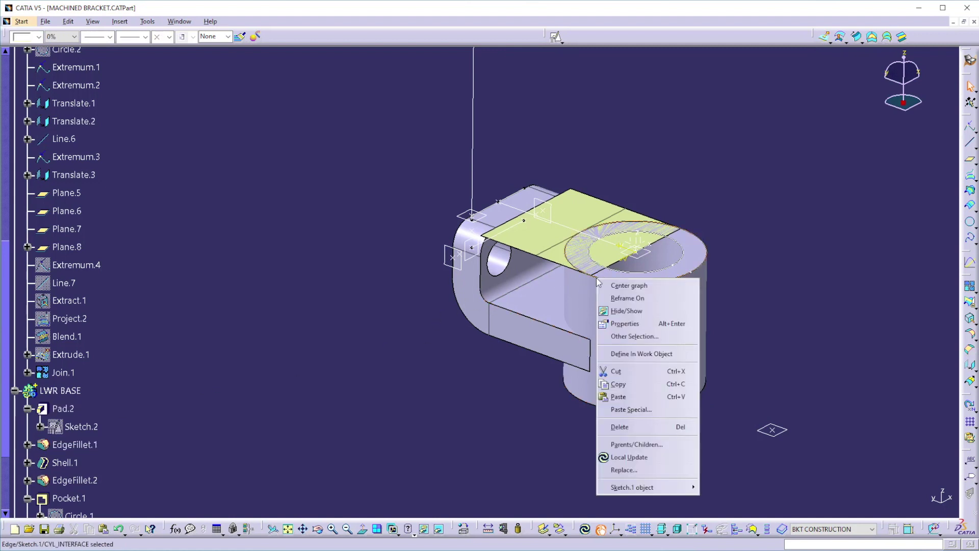
{"action": "left_click", "coordinate": [613, 311]}
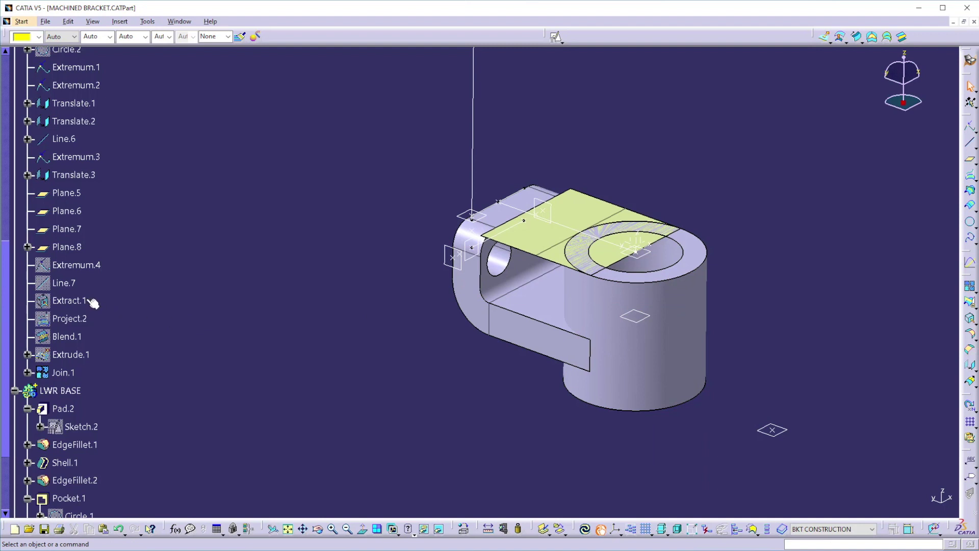
{"action": "right_click", "coordinate": [83, 266]}
{"action": "left_click", "coordinate": [105, 292]}
- In the LWR BASE body, create a positioned sketch on Plane.1 with its origin projected from CYL_POS and its H direction parallel to Line.5
{"action": "right_click", "coordinate": [57, 390]}
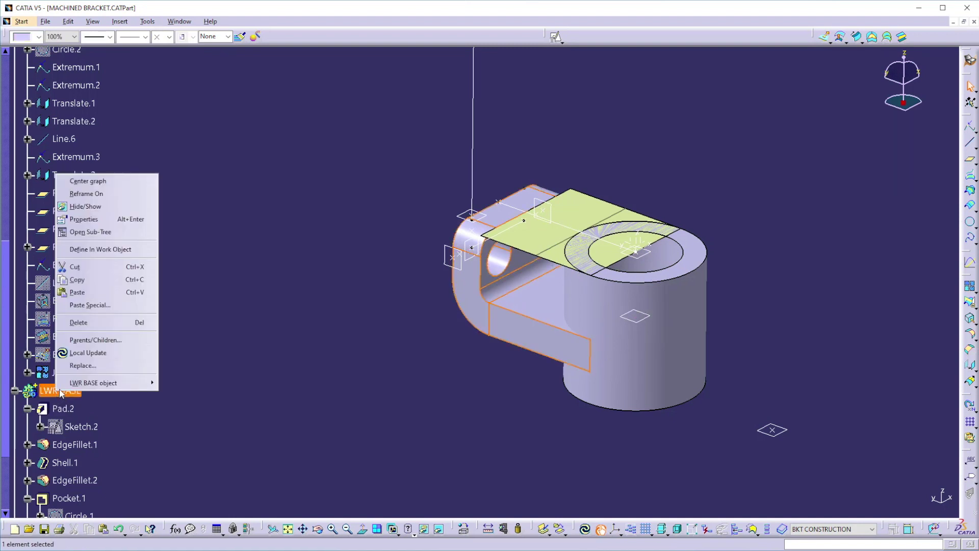
{"action": "left_click", "coordinate": [96, 249]}
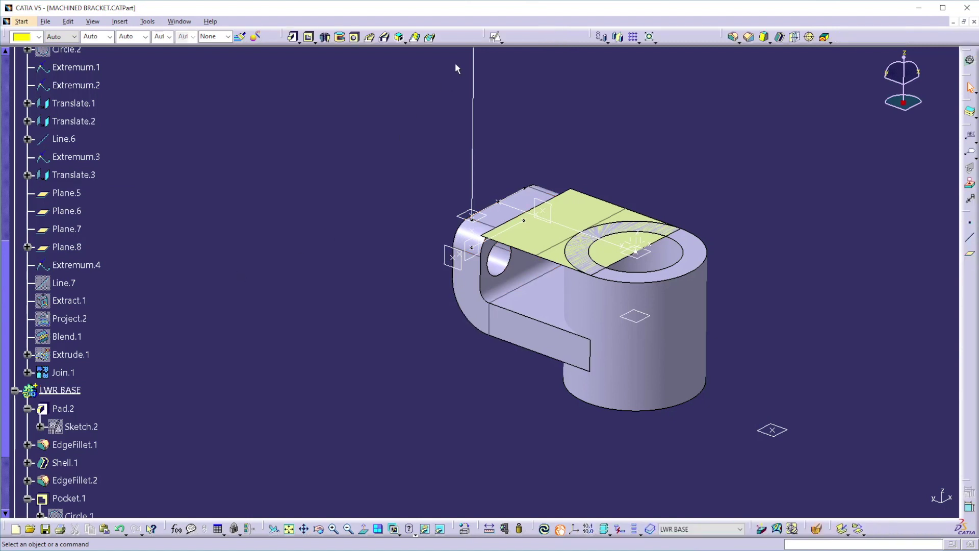
{"action": "left_click", "coordinate": [495, 37]}
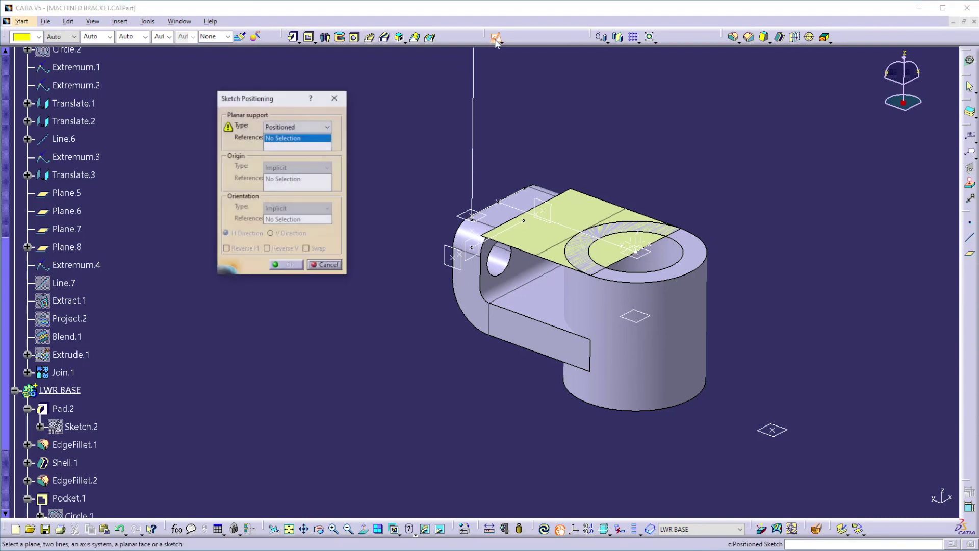
{"action": "left_click", "coordinate": [648, 258]}
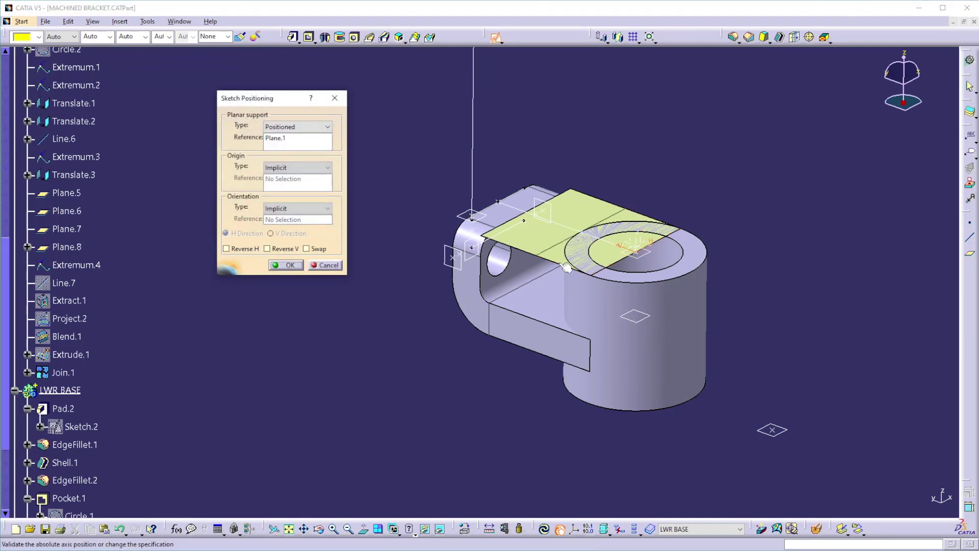
{"action": "left_click", "coordinate": [284, 167]}
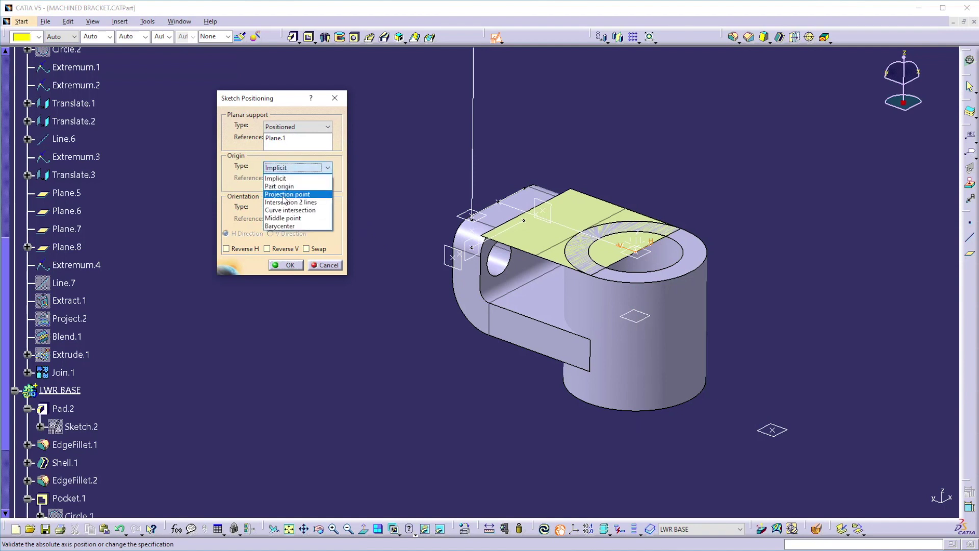
{"action": "left_click", "coordinate": [284, 194]}
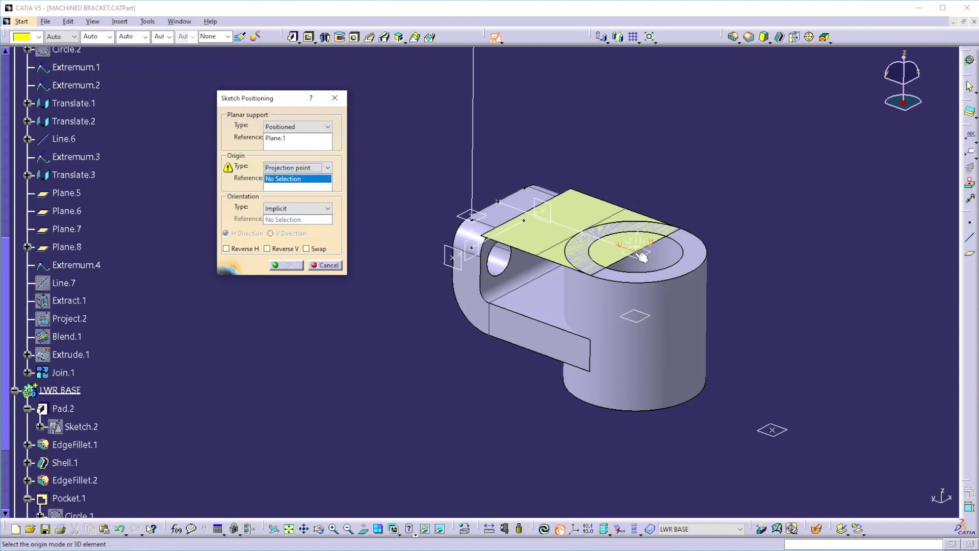
{"action": "left_click", "coordinate": [642, 257]}
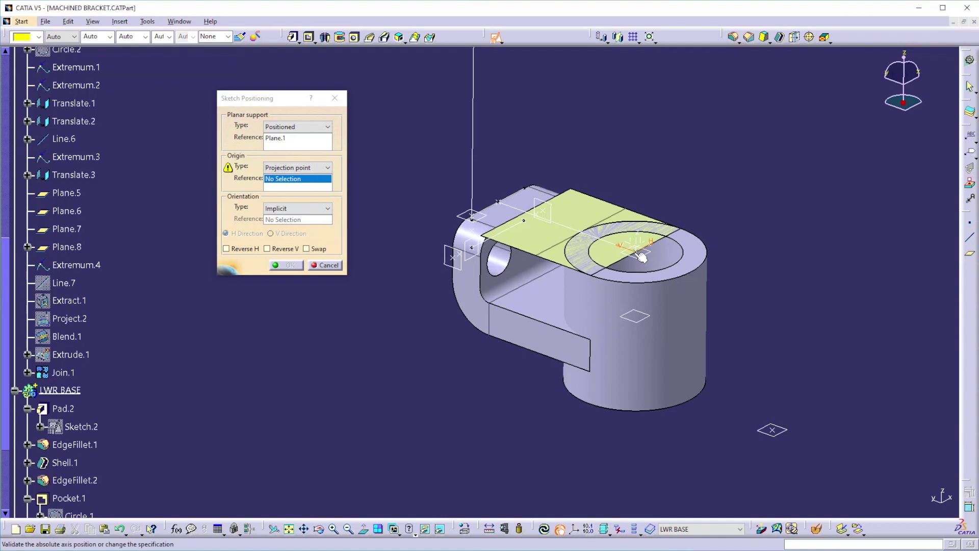
{"action": "left_click", "coordinate": [295, 209]}
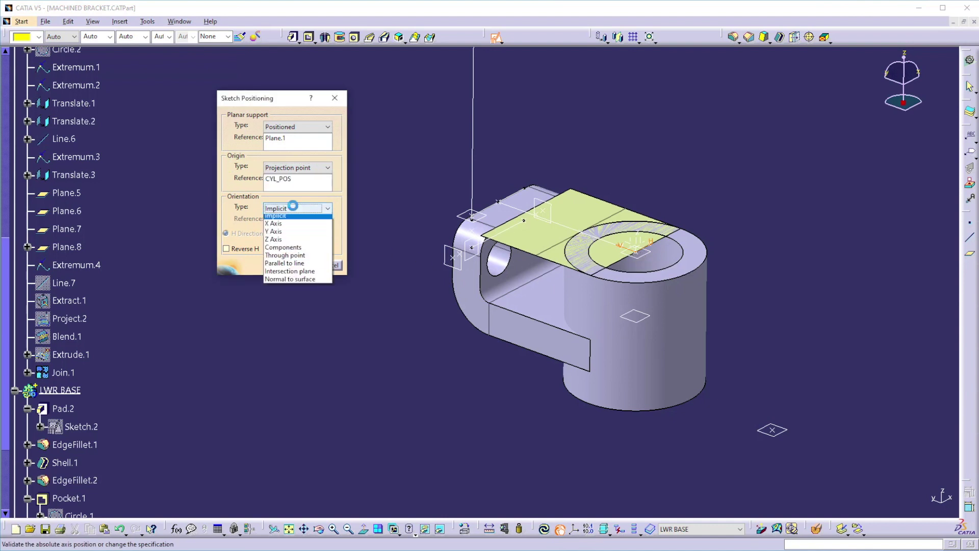
{"action": "left_click", "coordinate": [287, 267]}
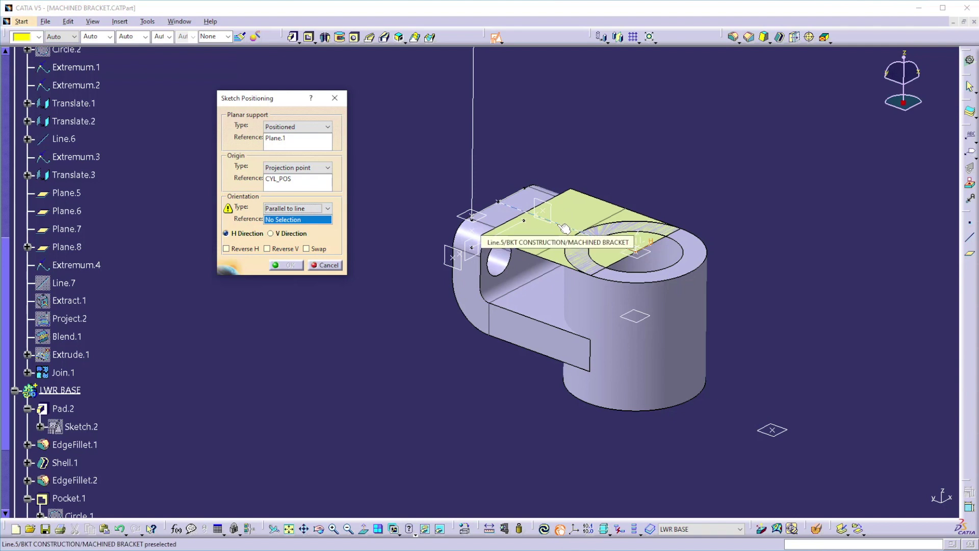
{"action": "left_click", "coordinate": [562, 227]}
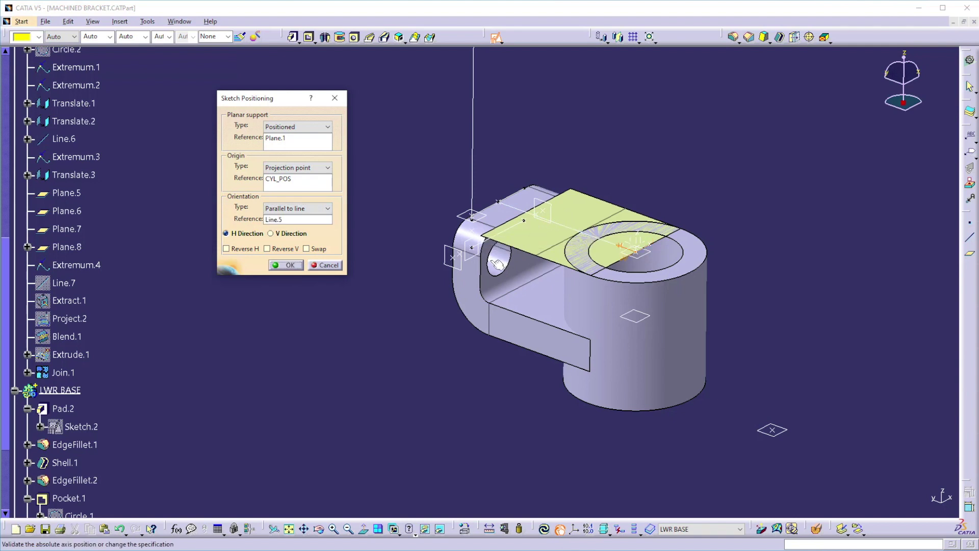
{"action": "left_click", "coordinate": [286, 265]}
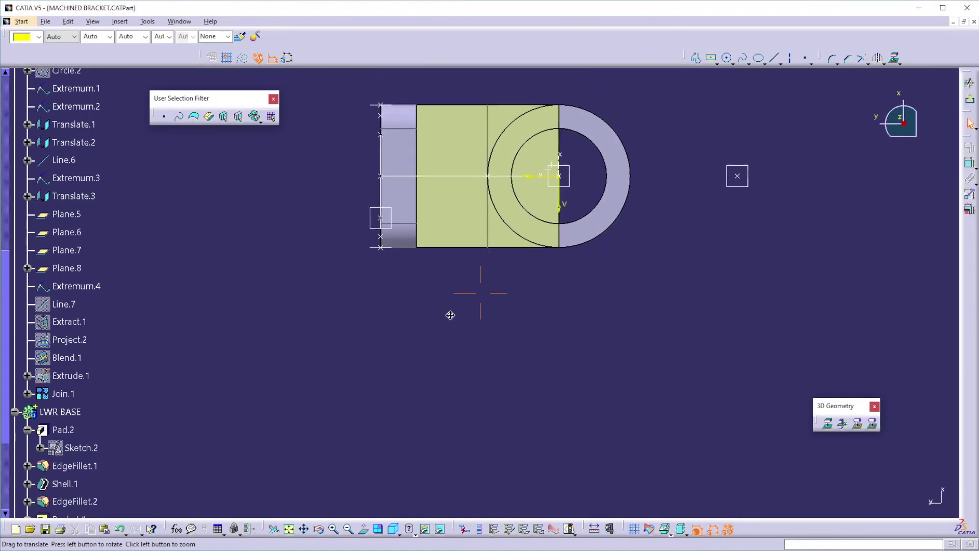
- Sketch a centered rectangle about 13 mm wide on the bracket's centerline, spanning between the lug wall and the cylinder
{"action": "left_click", "coordinate": [711, 57]}
{"action": "left_click", "coordinate": [464, 255]}
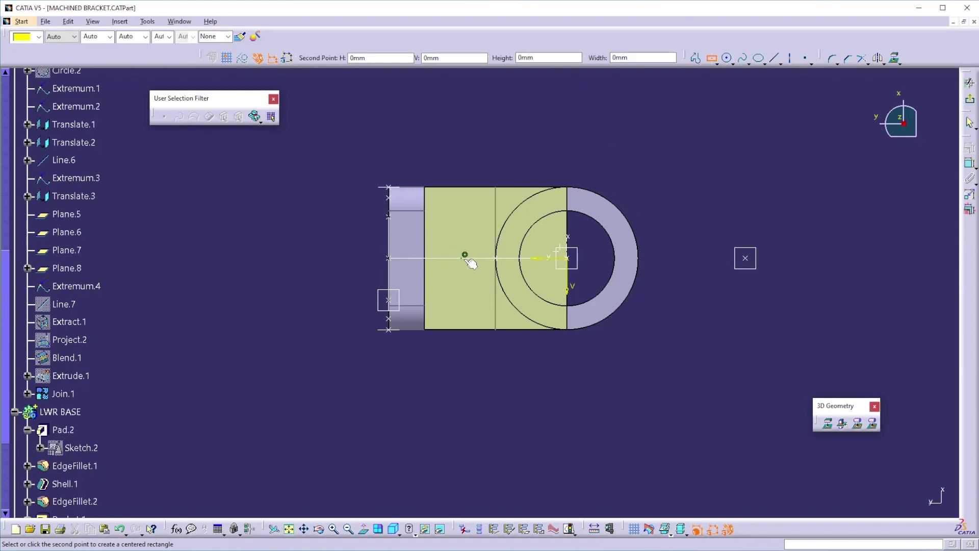
{"action": "left_click", "coordinate": [518, 242]}
- Constrain the rectangle's cylinder-side edge to an offset of 5 mm from the cylinder's outermost point
{"action": "left_click", "coordinate": [968, 165]}
{"action": "left_click", "coordinate": [496, 259]}
{"action": "left_click", "coordinate": [514, 255]}
{"action": "left_click", "coordinate": [510, 158]}
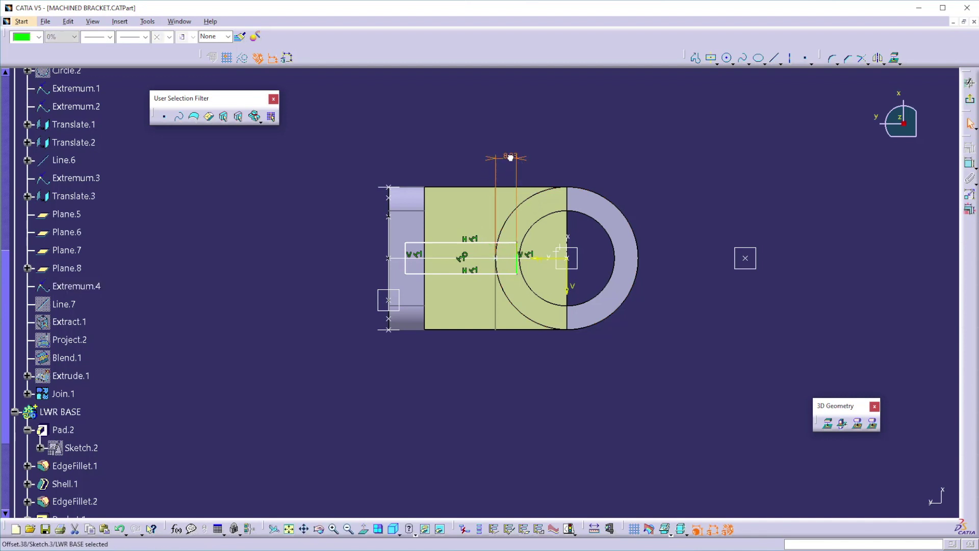
{"action": "double_click", "coordinate": [510, 157]}
{"action": "type", "text": "5"}
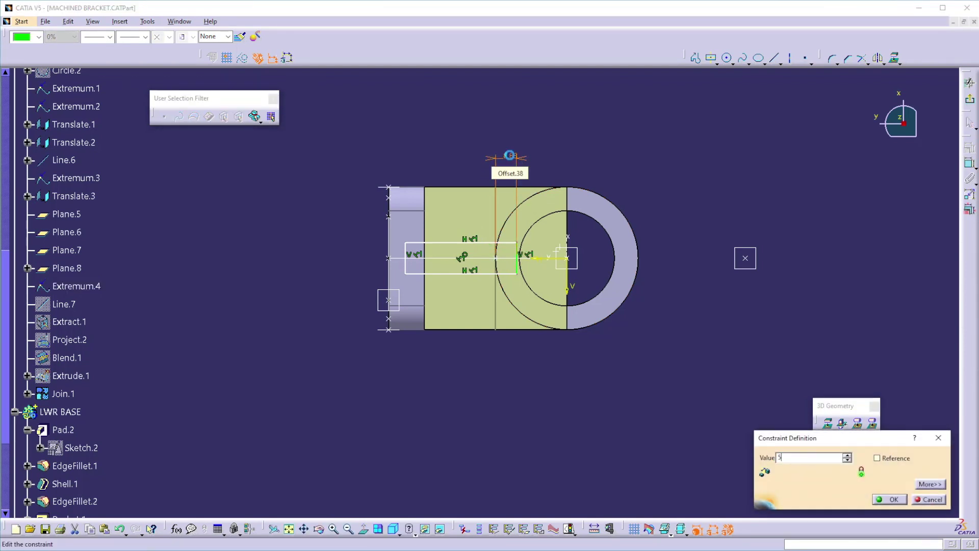
{"action": "key", "text": "Return"}
{"action": "left_click", "coordinate": [870, 241]}
- Dimension the rectangle's cylinder-side edge and set its length to 10 mm
{"action": "left_click", "coordinate": [970, 163]}
{"action": "left_click", "coordinate": [508, 274]}
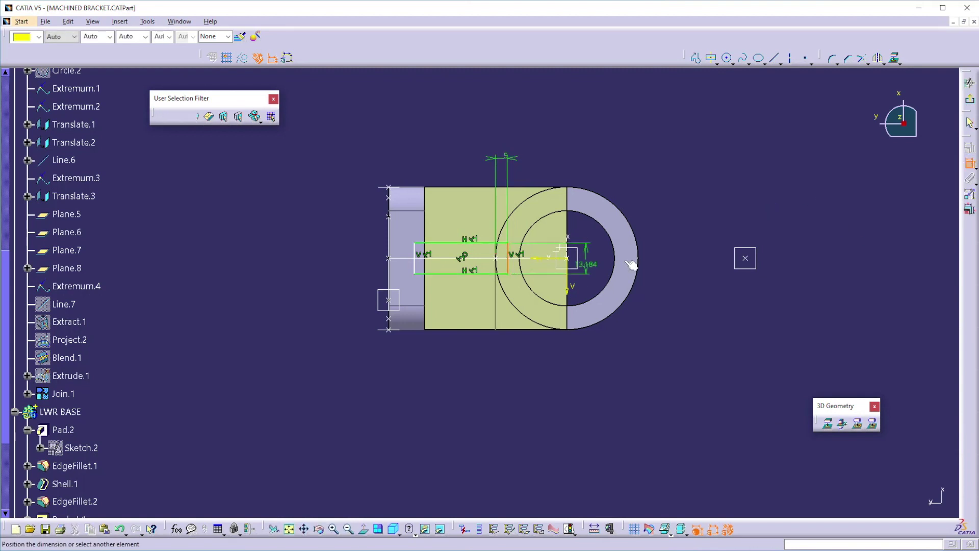
{"action": "double_click", "coordinate": [670, 257]}
{"action": "type", "text": "10"}
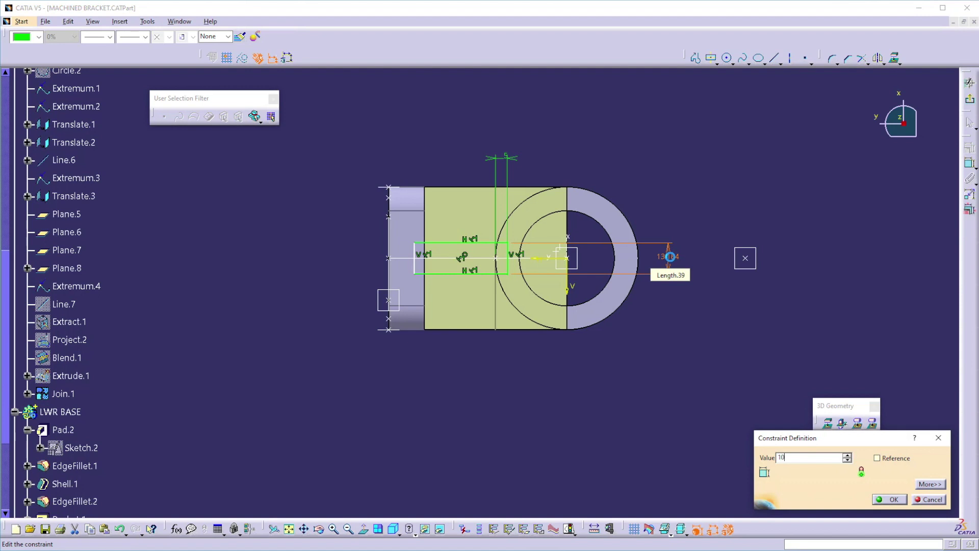
{"action": "key", "text": "Return"}
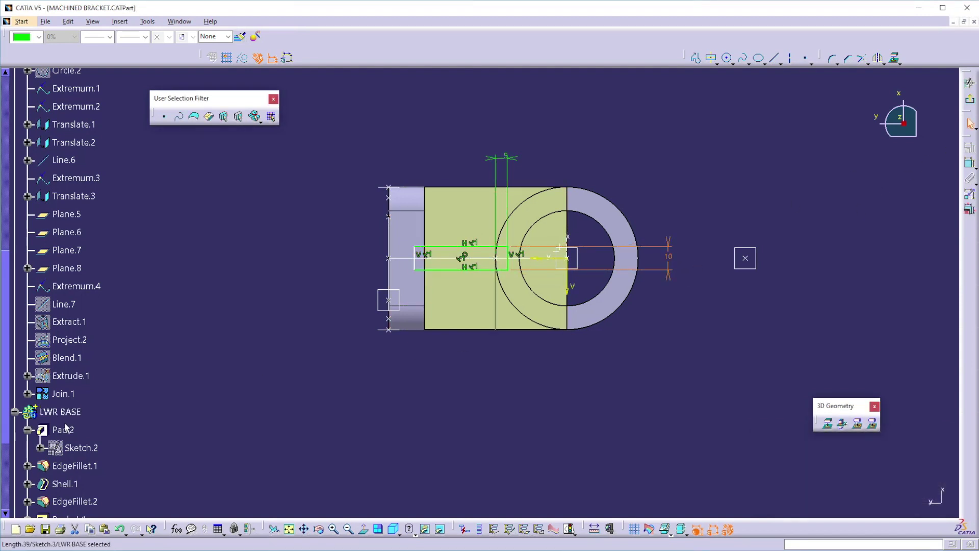
- Show Sketch.2, make the rectangle's free end edge coincident with Sketch.2's nearby edge, and exit the sketch
{"action": "right_click", "coordinate": [81, 447]}
{"action": "left_click", "coordinate": [115, 305]}
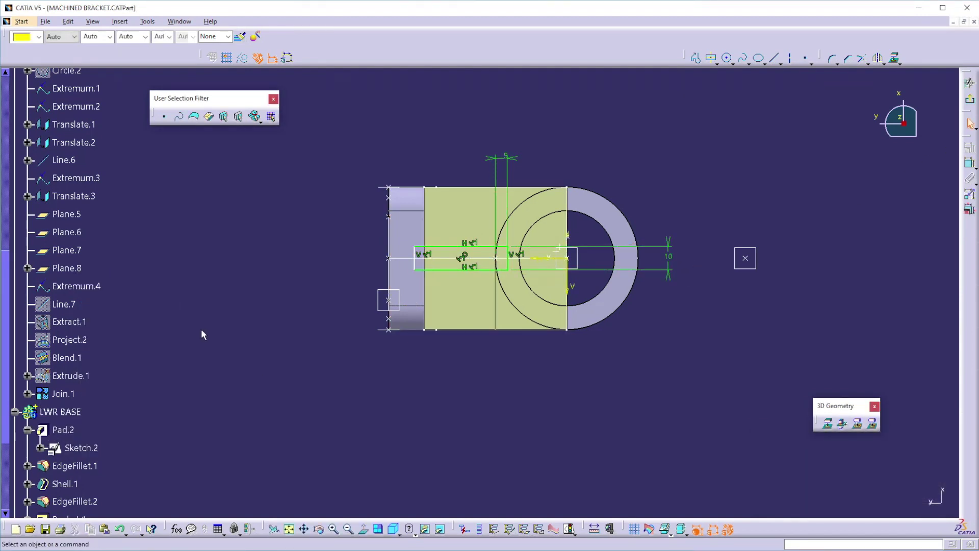
{"action": "left_click", "coordinate": [969, 163]}
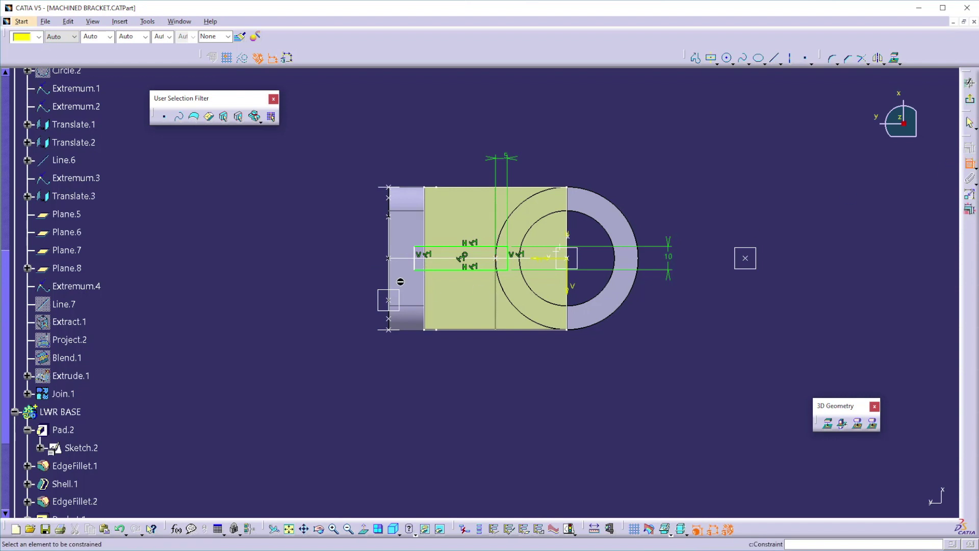
{"action": "left_click", "coordinate": [414, 269]}
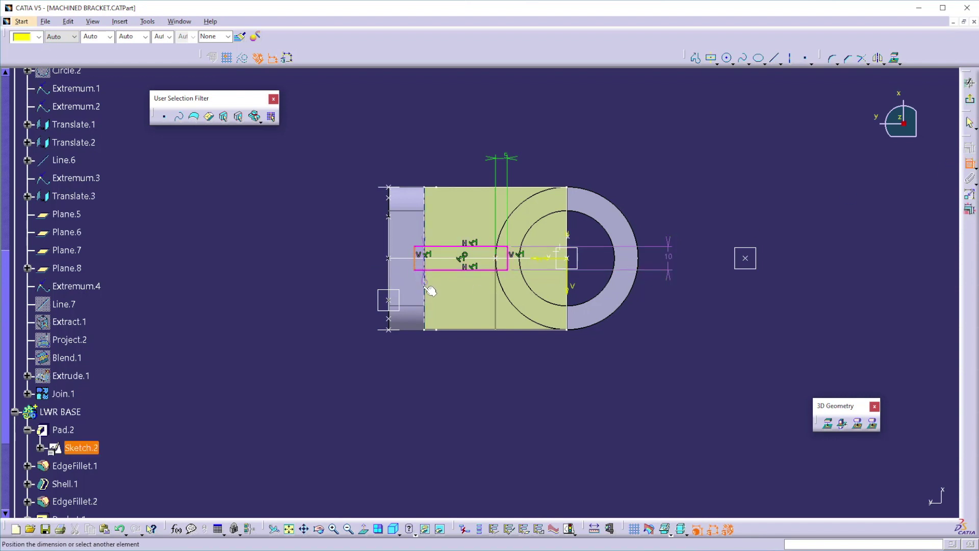
{"action": "right_click", "coordinate": [448, 134]}
{"action": "left_click", "coordinate": [480, 221]}
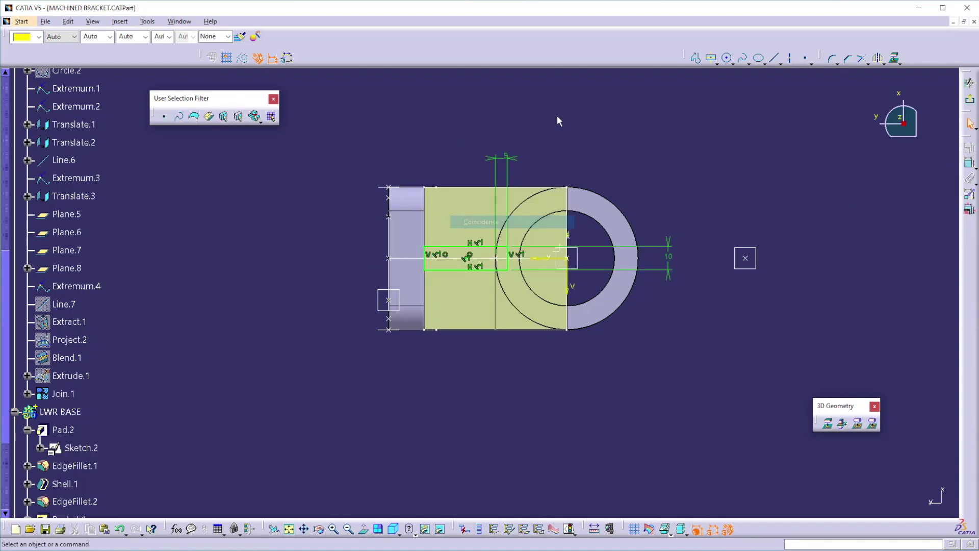
{"action": "left_click", "coordinate": [971, 102]}
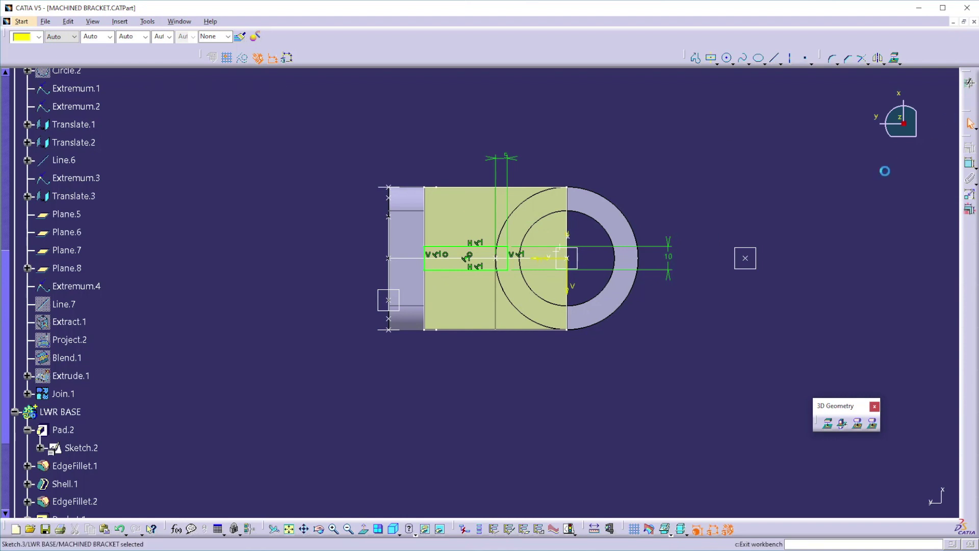
{"action": "left_click", "coordinate": [709, 281]}
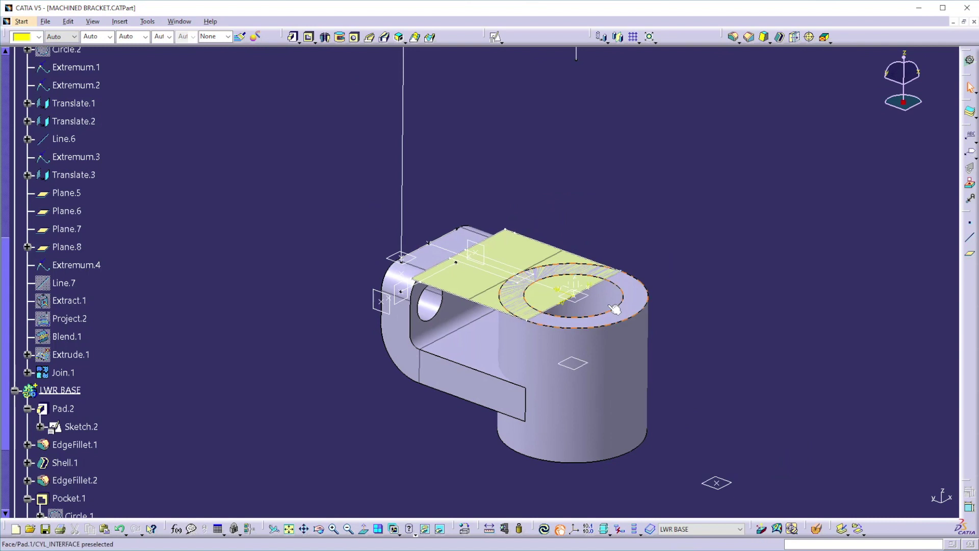
- Pad the rectangle sketch with the first limit up to surface Join.1 and the second limit up to plane Plane.8
{"action": "left_click", "coordinate": [292, 37]}
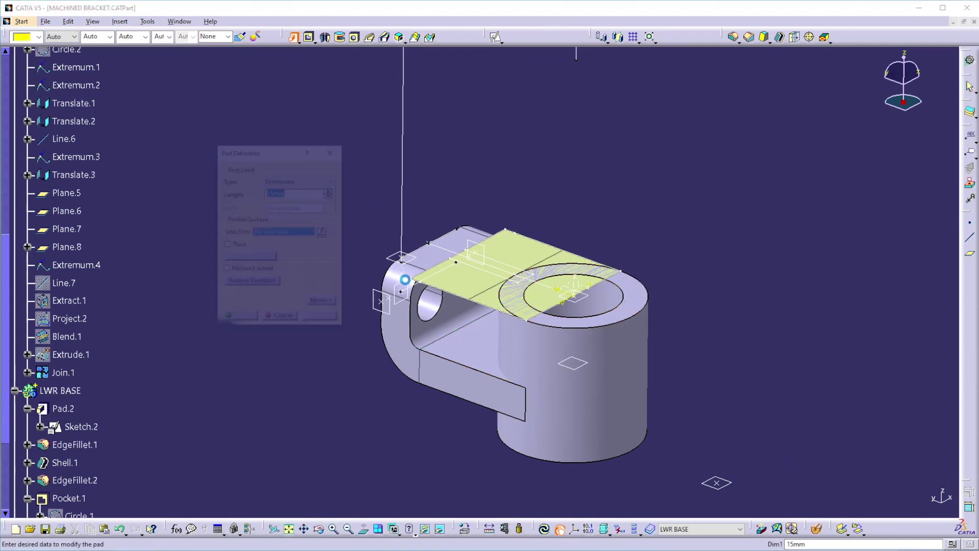
{"action": "left_click", "coordinate": [486, 272]}
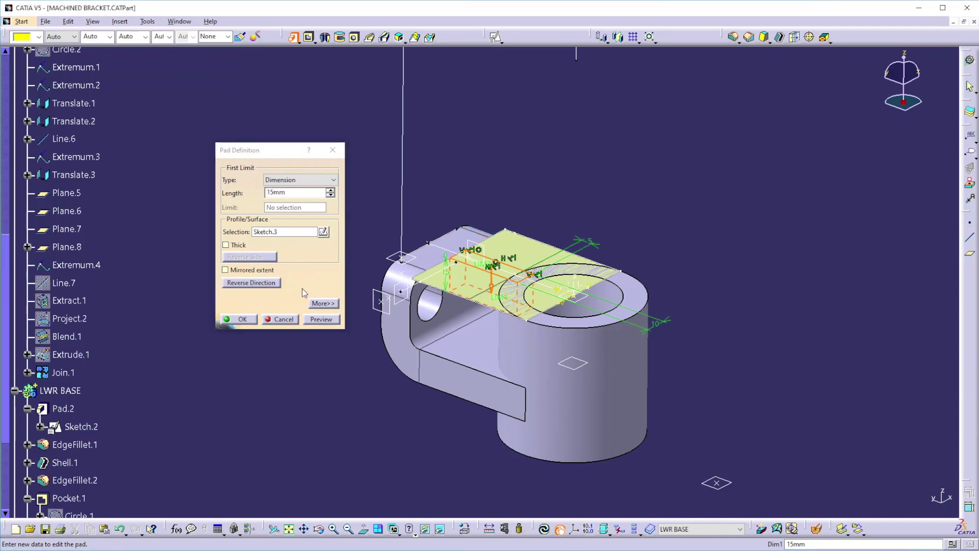
{"action": "left_click", "coordinate": [323, 303]}
{"action": "left_click", "coordinate": [391, 179]}
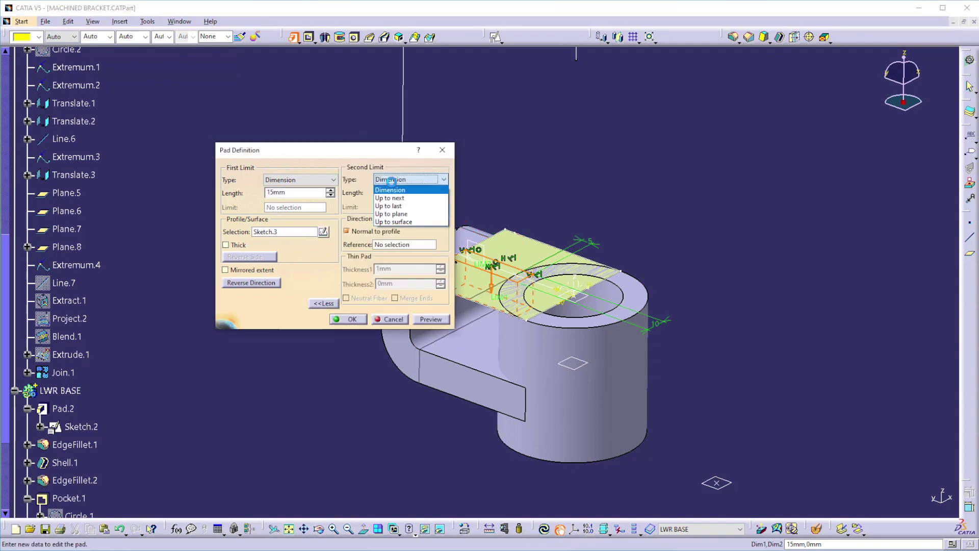
{"action": "left_click", "coordinate": [391, 214]}
{"action": "left_click", "coordinate": [576, 371]}
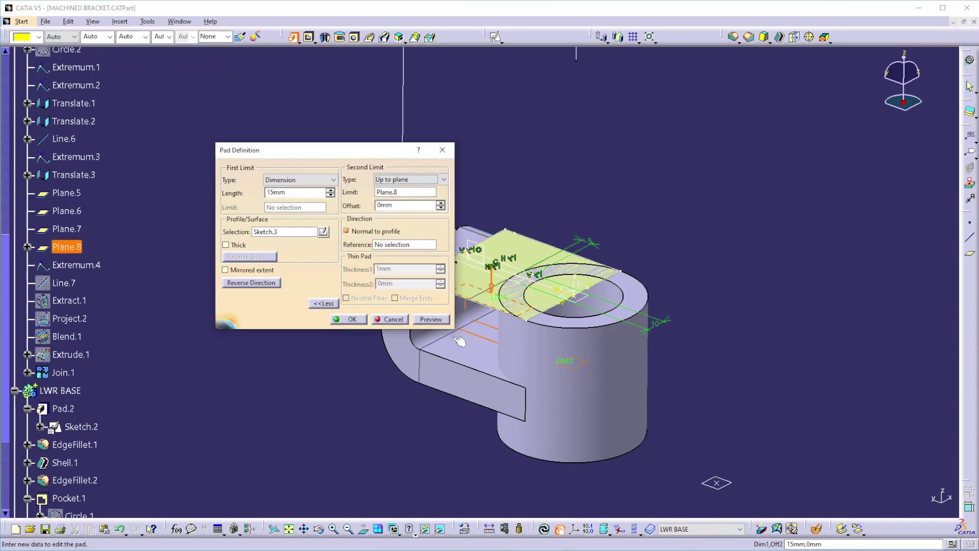
{"action": "left_click", "coordinate": [294, 179]}
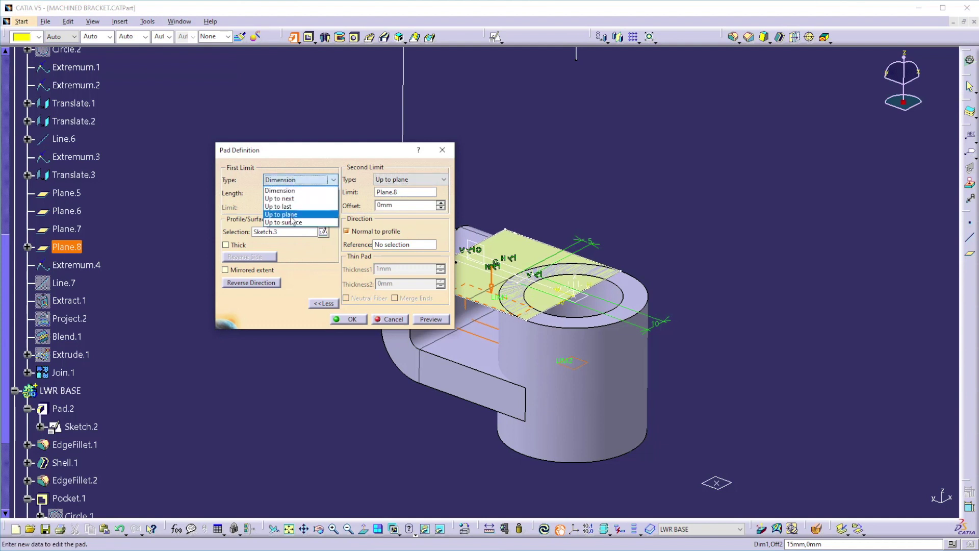
{"action": "left_click", "coordinate": [278, 221]}
{"action": "left_click", "coordinate": [531, 254]}
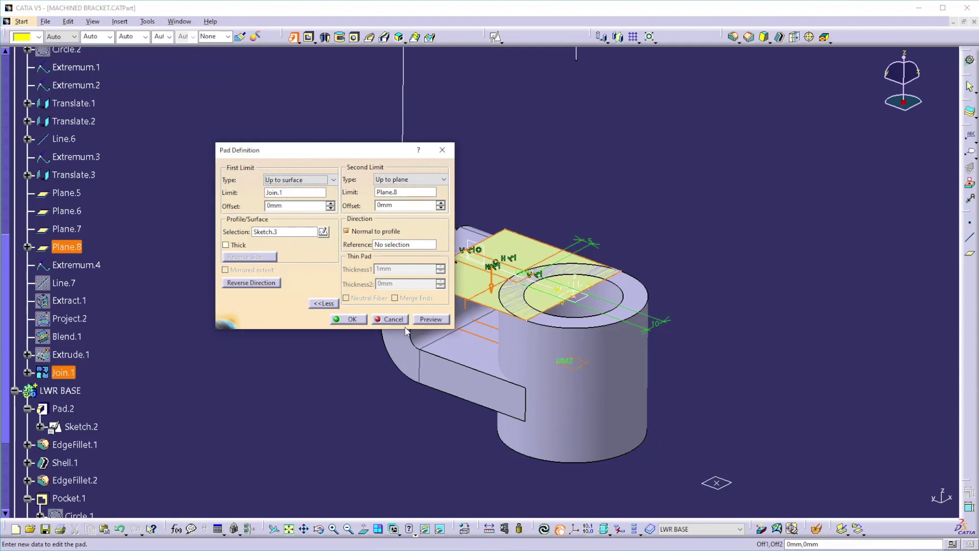
{"action": "left_click", "coordinate": [351, 320]}
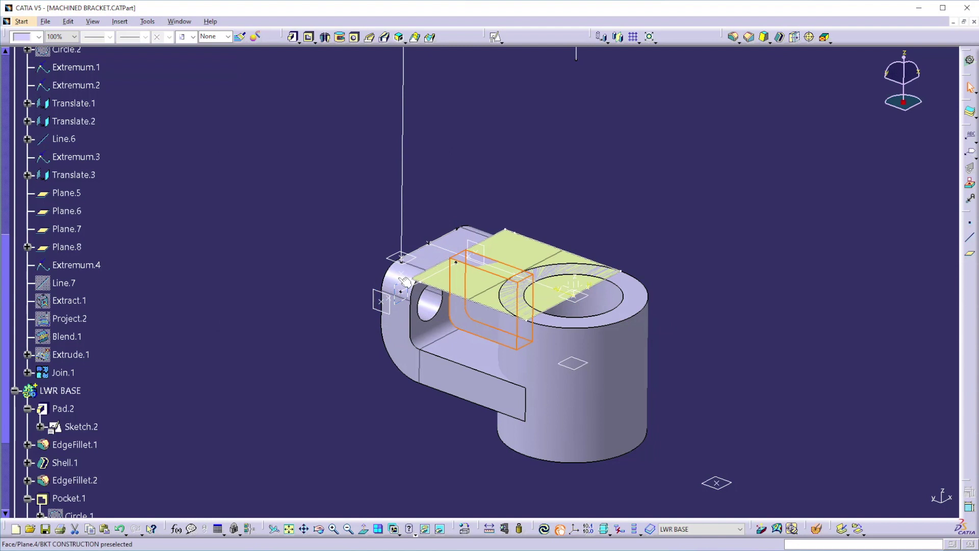
- Hide the Join.1 surface, the Extremum.4 point and Sketch.2
{"action": "left_click", "coordinate": [63, 373]}
{"action": "right_click", "coordinate": [64, 372]}
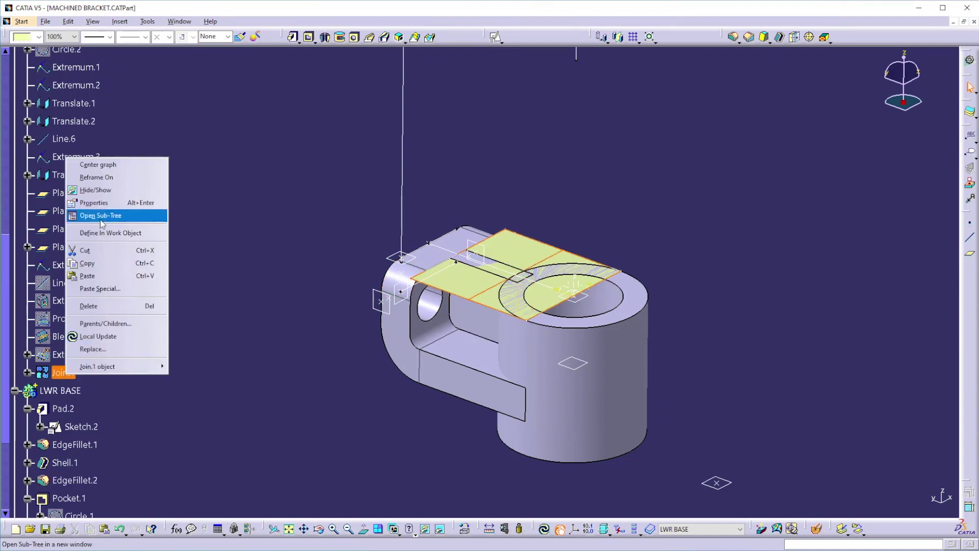
{"action": "left_click", "coordinate": [102, 190]}
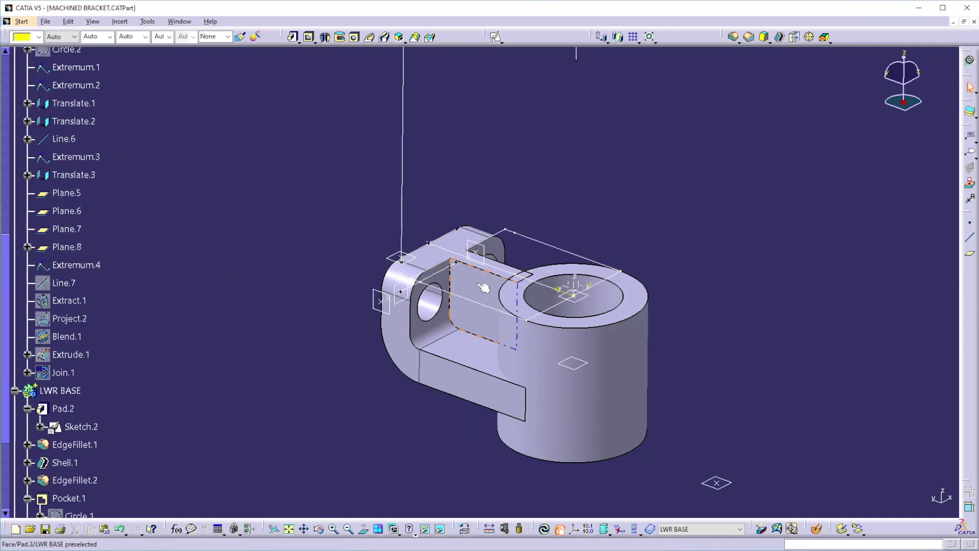
{"action": "left_click", "coordinate": [516, 277]}
{"action": "right_click", "coordinate": [517, 275]}
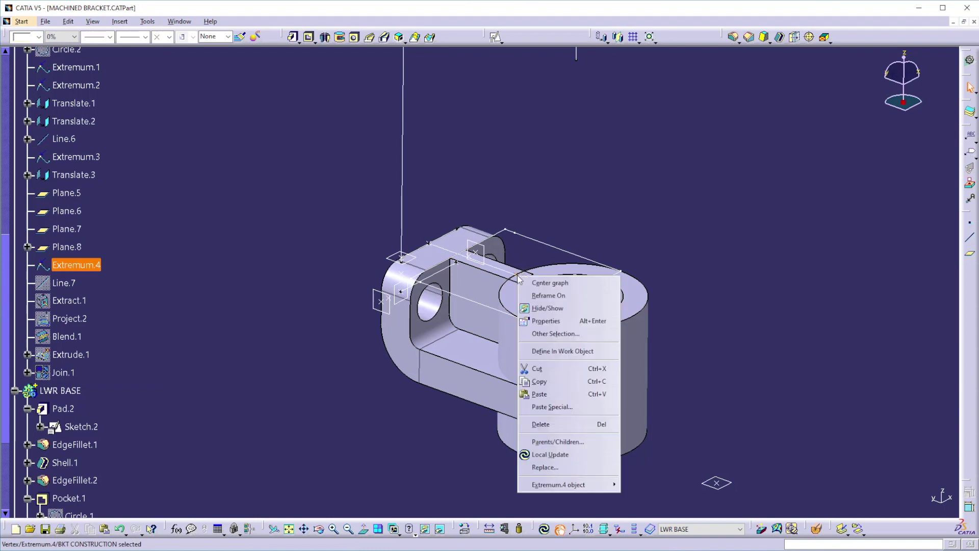
{"action": "left_click", "coordinate": [548, 308]}
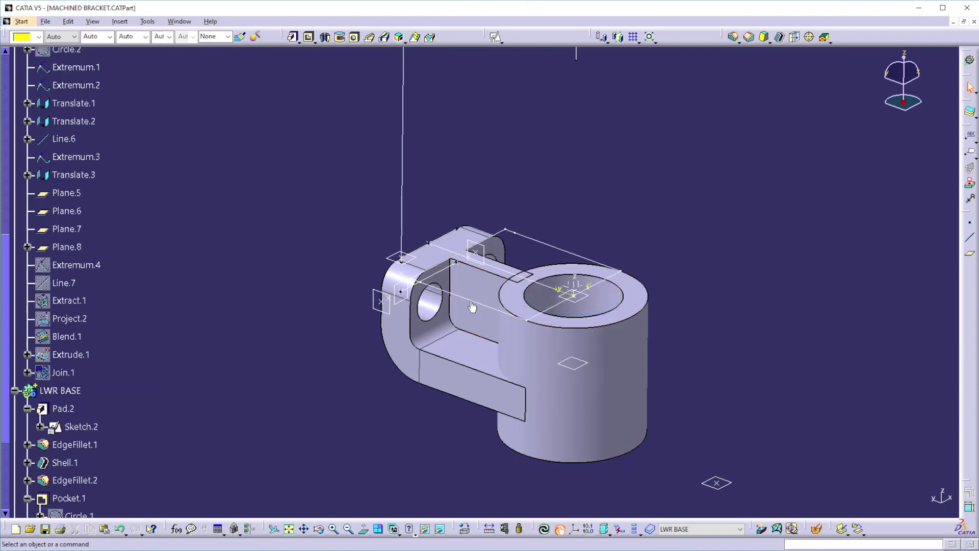
{"action": "right_click", "coordinate": [473, 305]}
{"action": "left_click", "coordinate": [503, 333]}
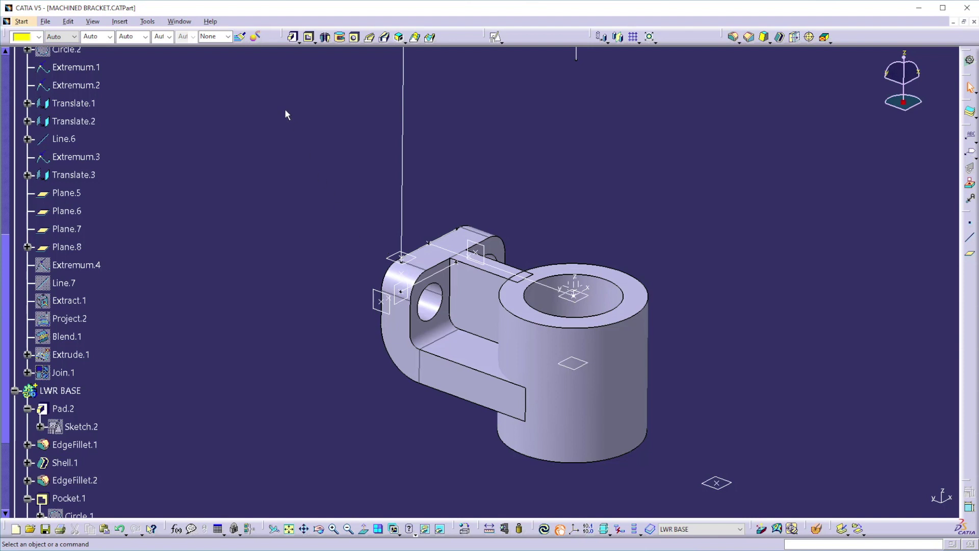
- Insert a new body in the part and rename it UPPER BASE
{"action": "left_click", "coordinate": [120, 22]}
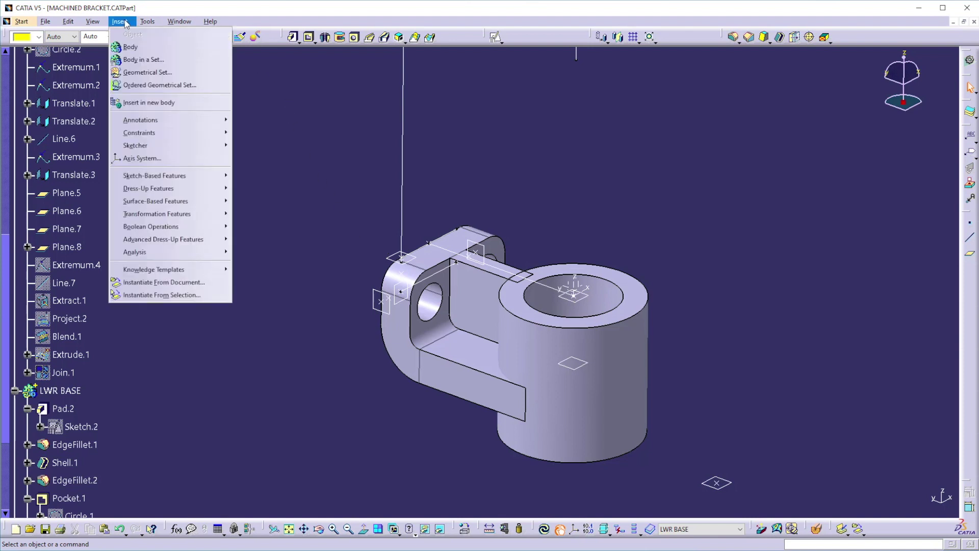
{"action": "left_click", "coordinate": [130, 47]}
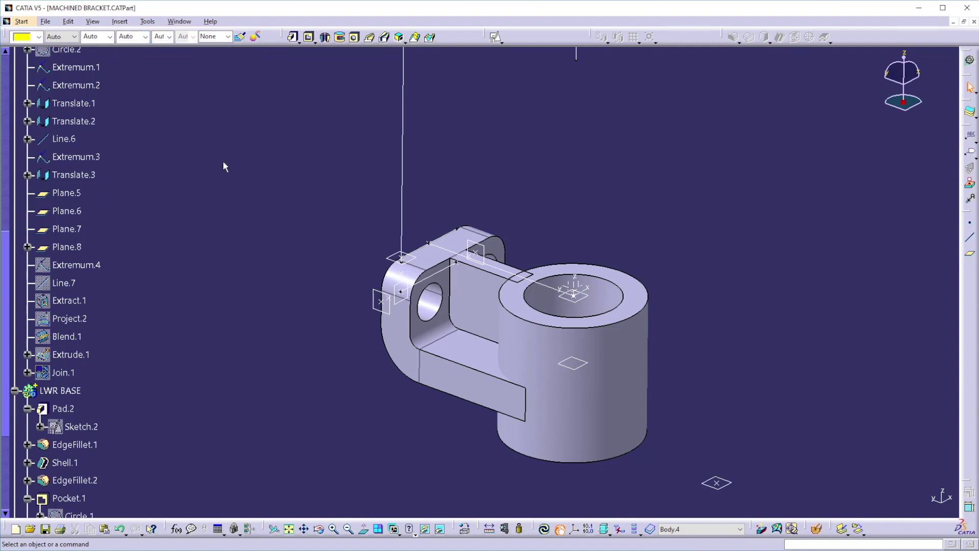
{"action": "right_click", "coordinate": [53, 395]}
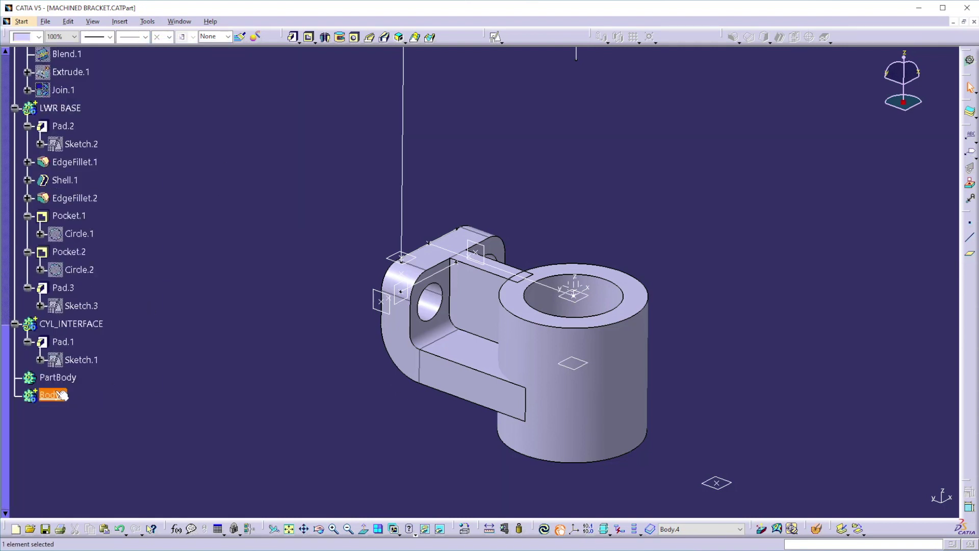
{"action": "left_click", "coordinate": [76, 220]}
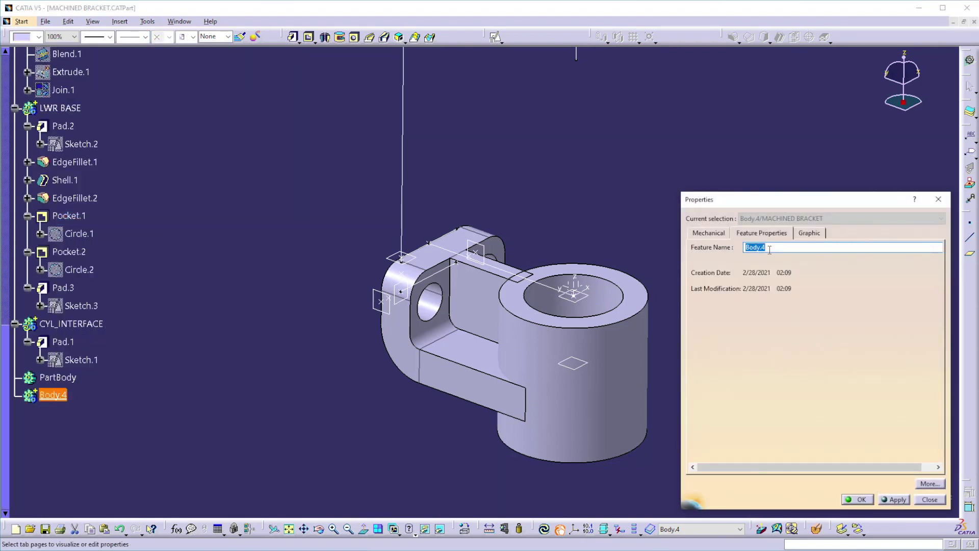
{"action": "type", "text": "UPPER BASE"}
{"action": "key", "text": "Return"}
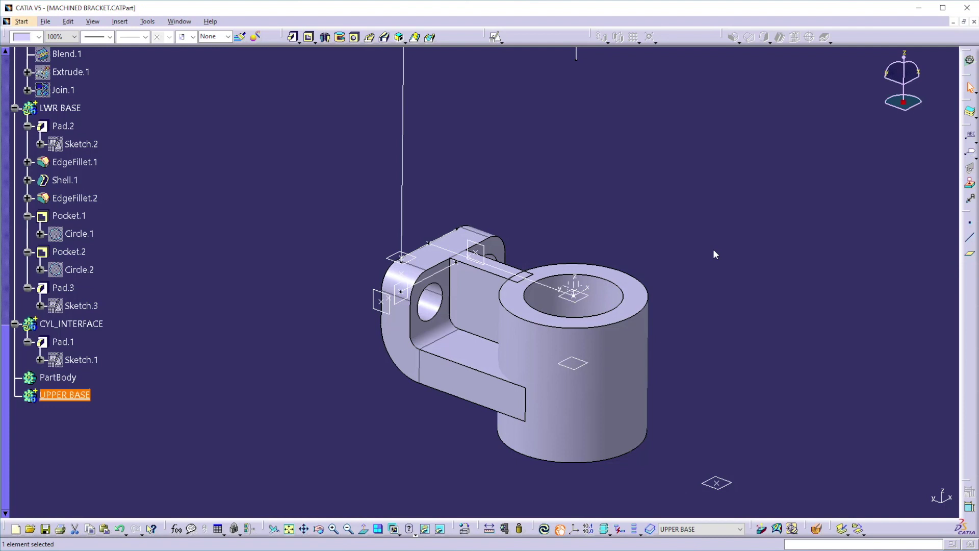
{"action": "left_click", "coordinate": [712, 249]}
- Create a plane offset 15 mm from Plane.3
{"action": "left_click", "coordinate": [973, 255]}
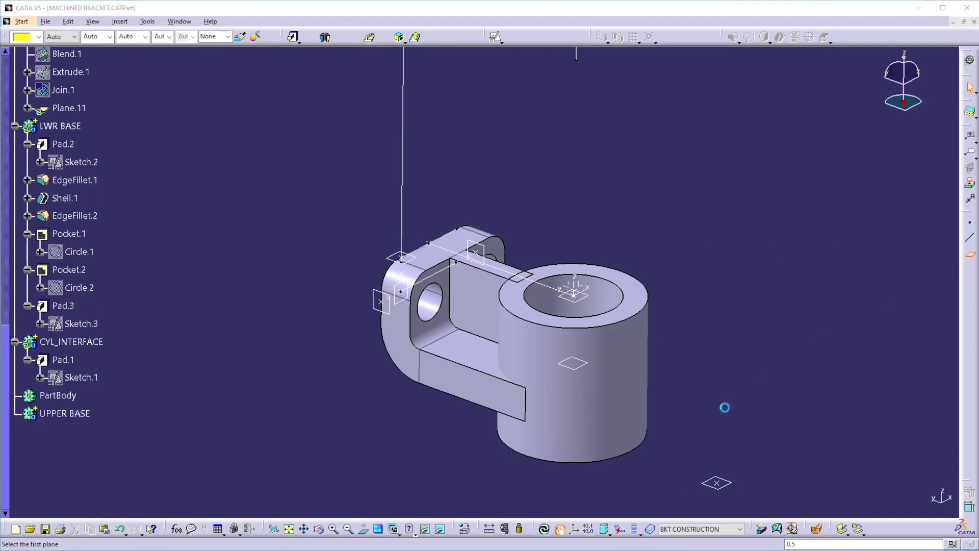
{"action": "left_click", "coordinate": [710, 485]}
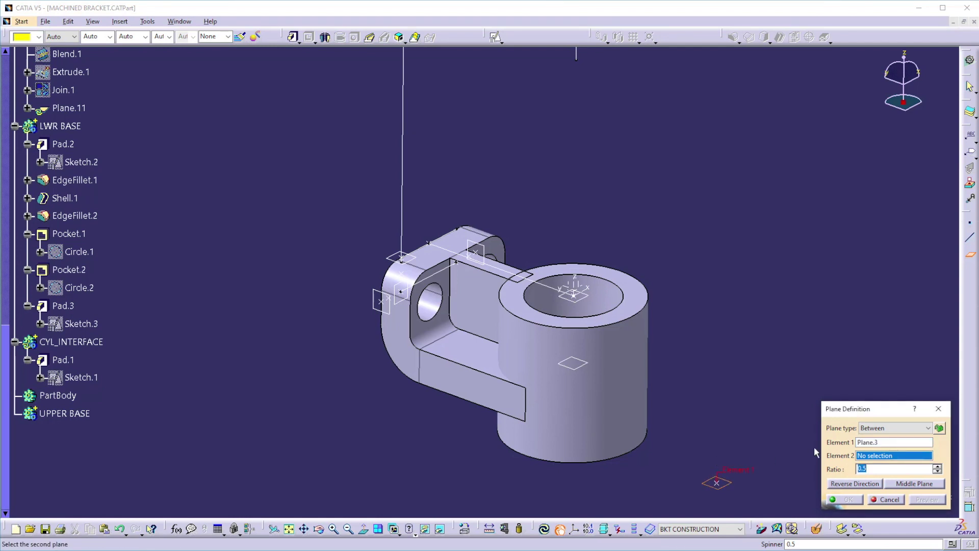
{"action": "left_click", "coordinate": [862, 429]}
{"action": "left_click", "coordinate": [862, 439]}
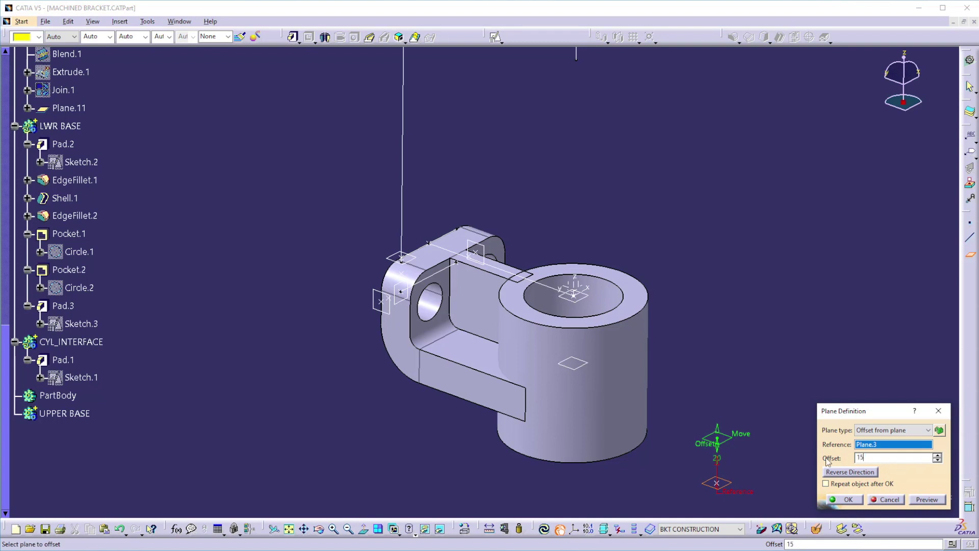
{"action": "key", "text": "Return"}
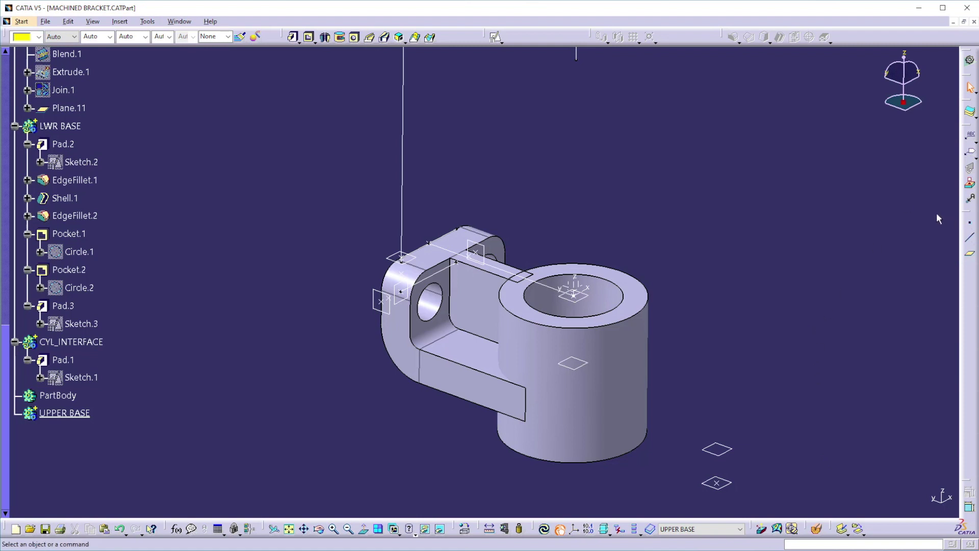
- Switch to the surface design workbench and project the CYL_POS point normal onto Plane.3
{"action": "key", "text": "ctrl+g"}
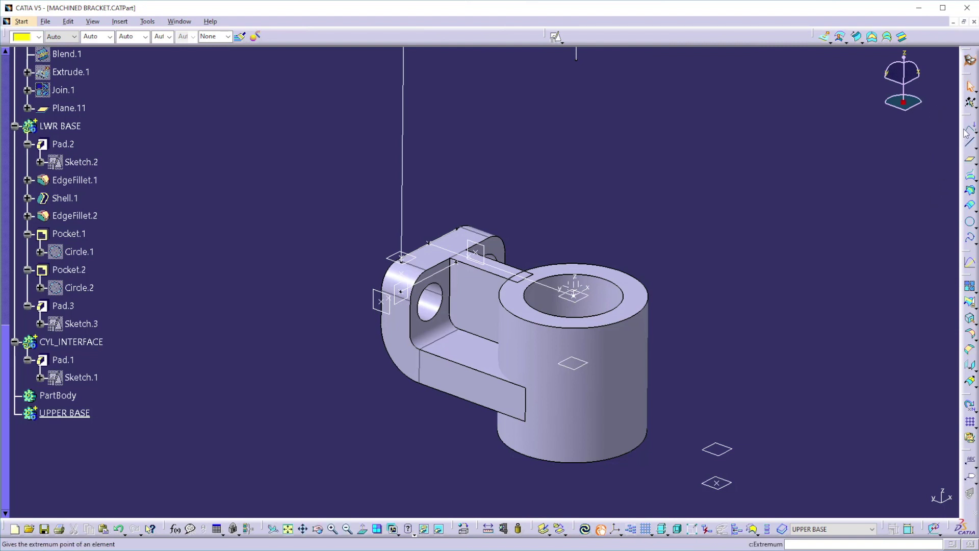
{"action": "left_click", "coordinate": [971, 175]}
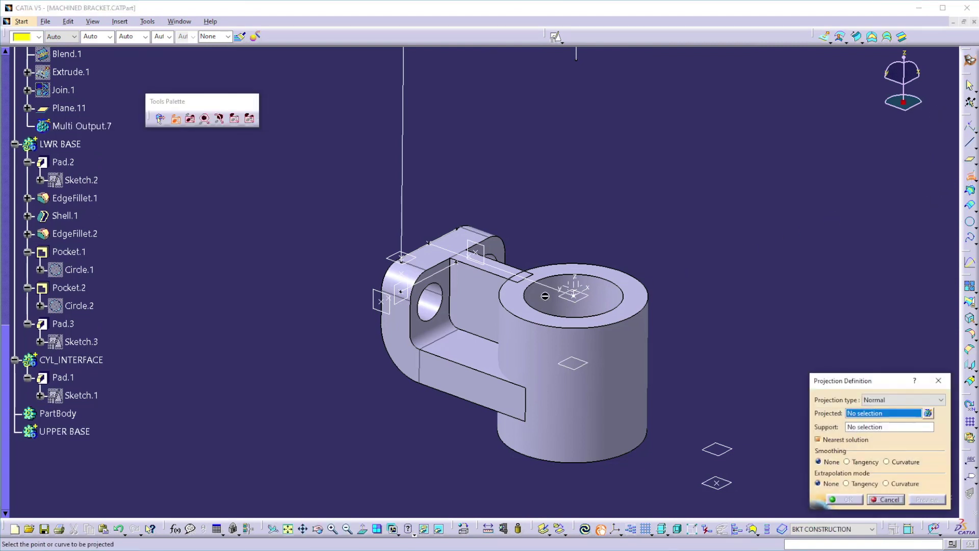
{"action": "left_click", "coordinate": [575, 299]}
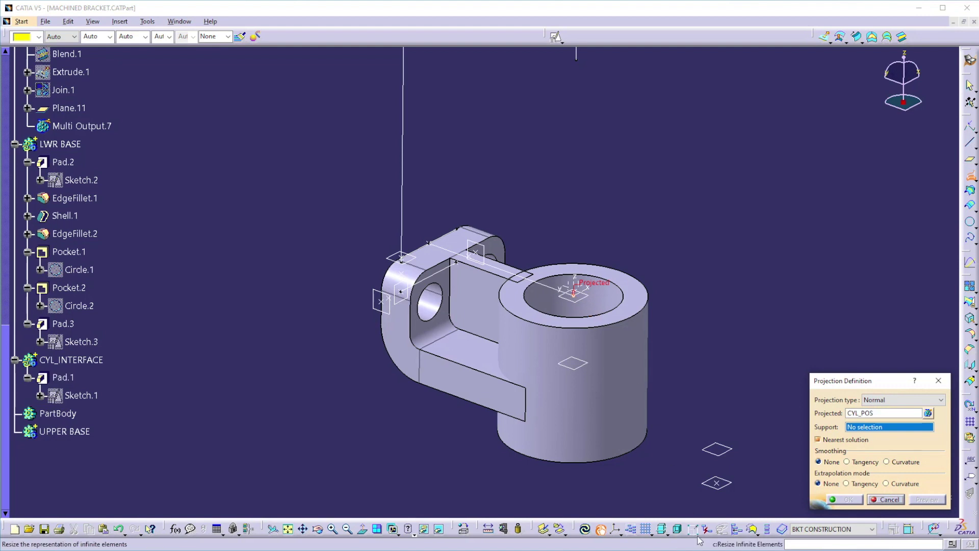
{"action": "left_click", "coordinate": [713, 488]}
{"action": "left_click", "coordinate": [838, 499]}
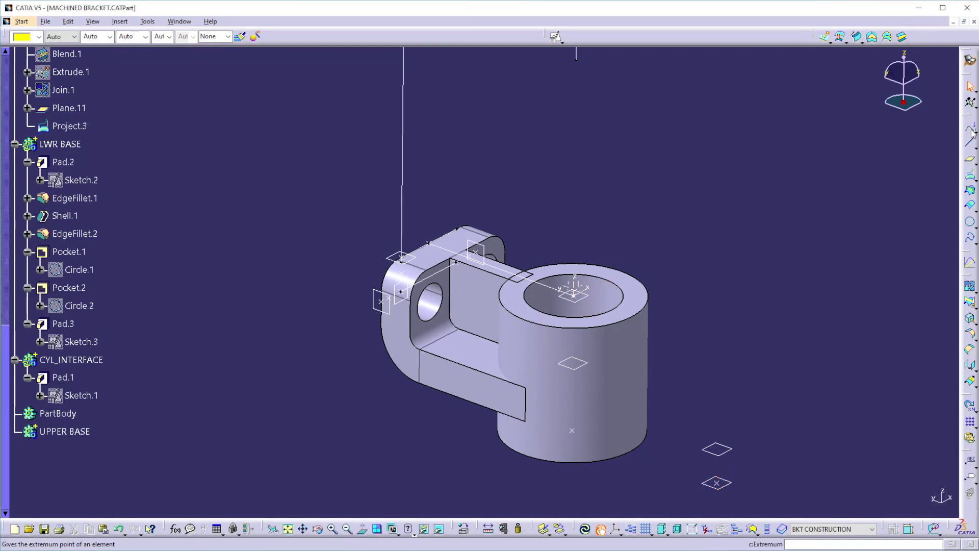
- Create a line from the projected point Project.3 to the MOUNT3 point
{"action": "left_click", "coordinate": [970, 143]}
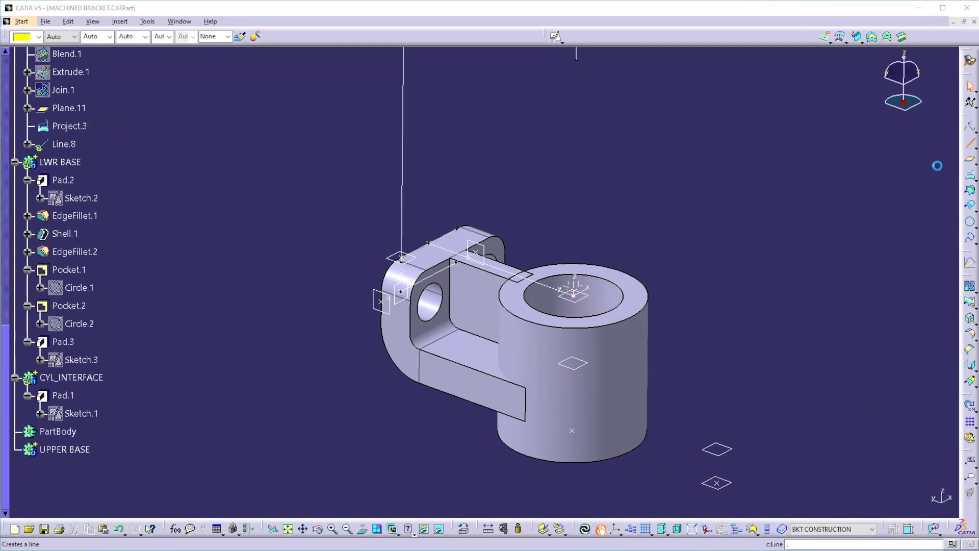
{"action": "left_click", "coordinate": [573, 431]}
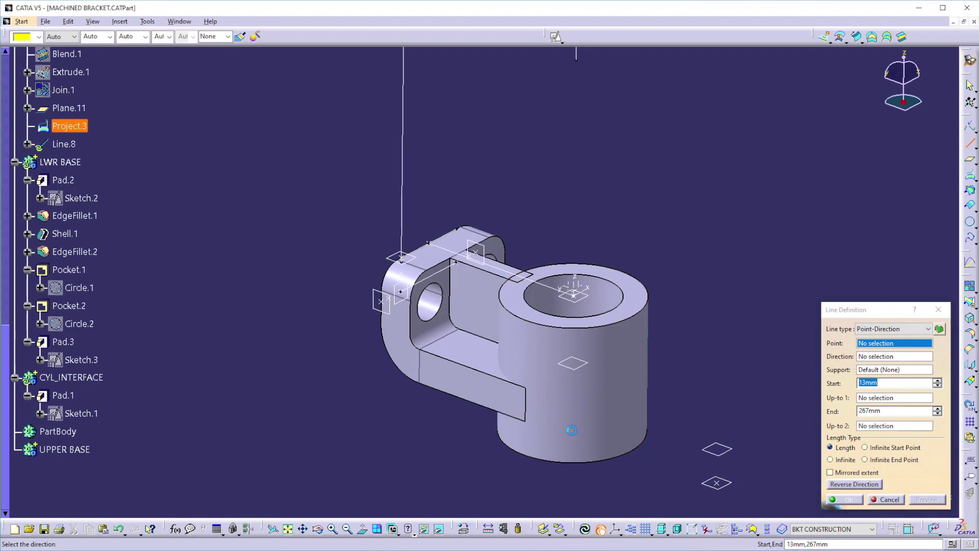
{"action": "left_click", "coordinate": [730, 486]}
{"action": "left_click", "coordinate": [844, 499]}
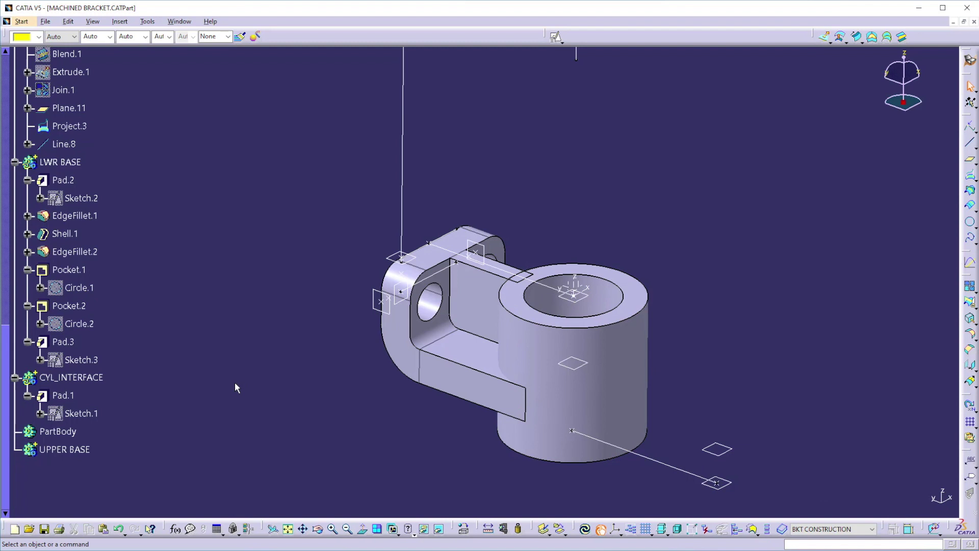
- Return to the part design workbench and make the UPPER BASE body the in-work object
{"action": "key", "text": "alt+p"}
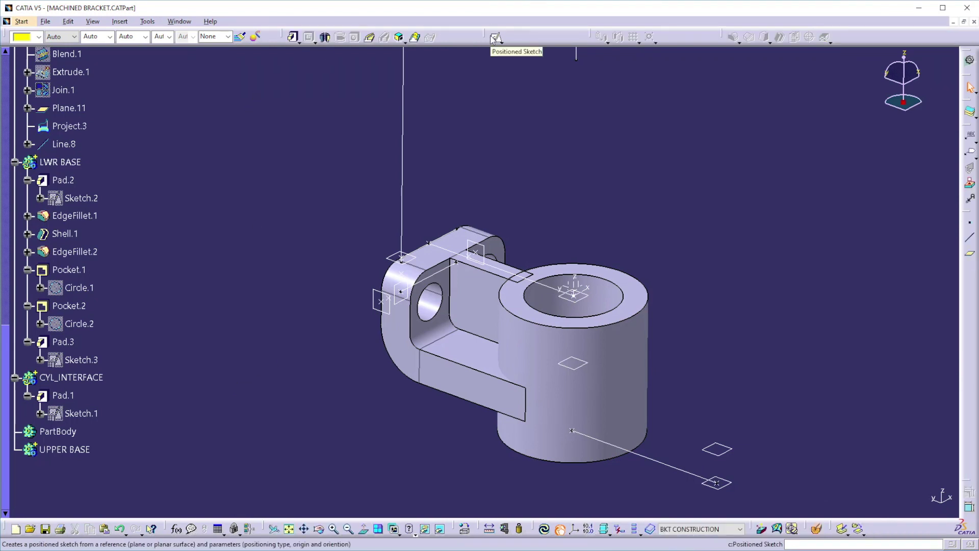
{"action": "left_click", "coordinate": [51, 451]}
{"action": "right_click", "coordinate": [54, 450]}
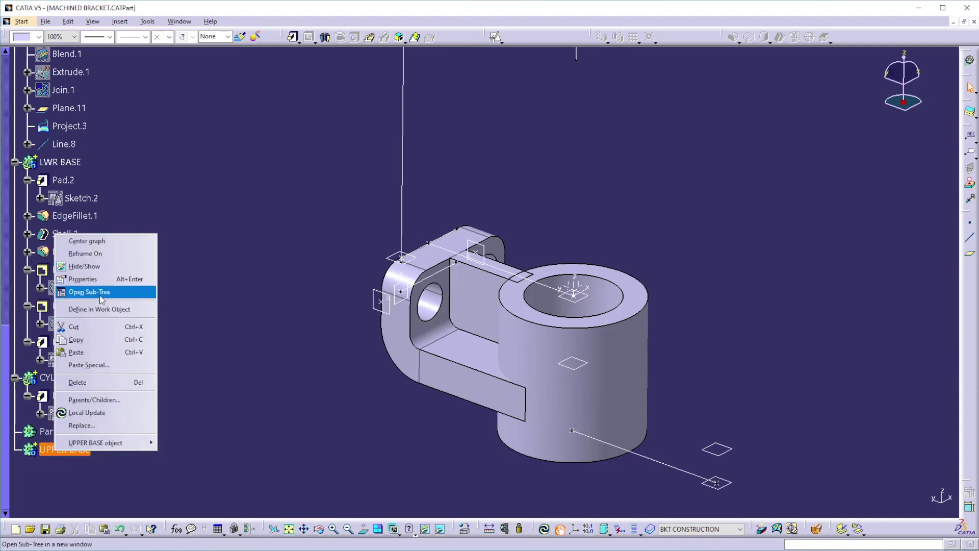
{"action": "left_click", "coordinate": [99, 309]}
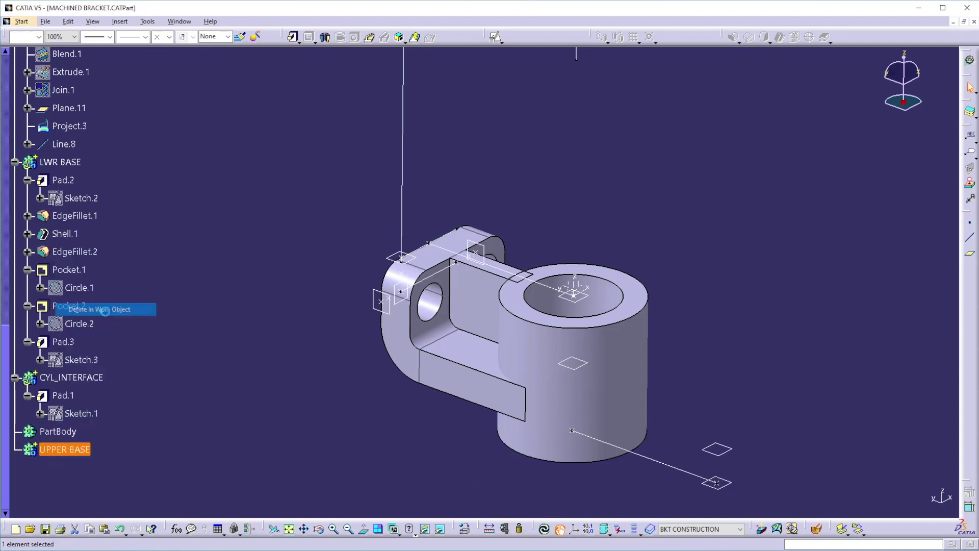
- Create a positioned sketch on Plane.11 with its origin projected from MOUNT3 and its H direction parallel to Line.8
{"action": "left_click", "coordinate": [496, 39]}
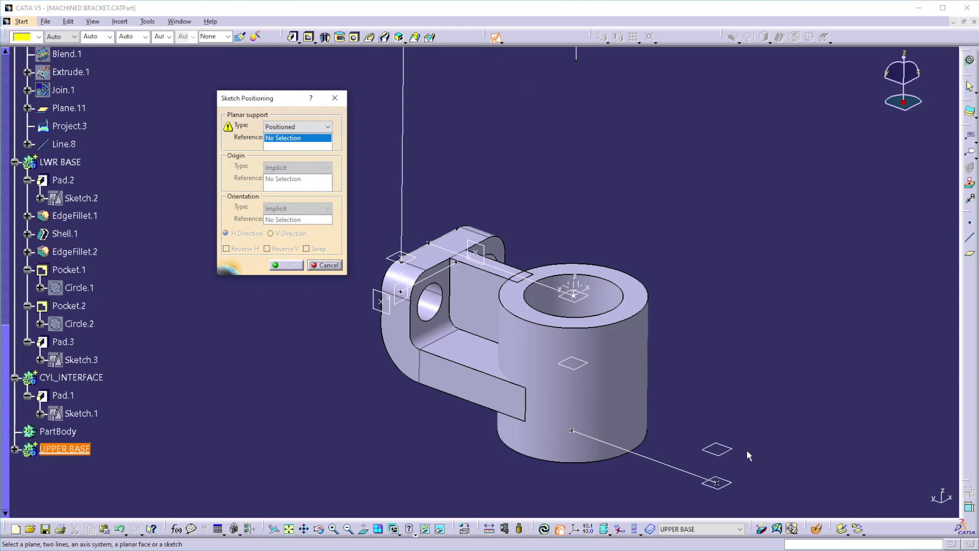
{"action": "left_click", "coordinate": [723, 457]}
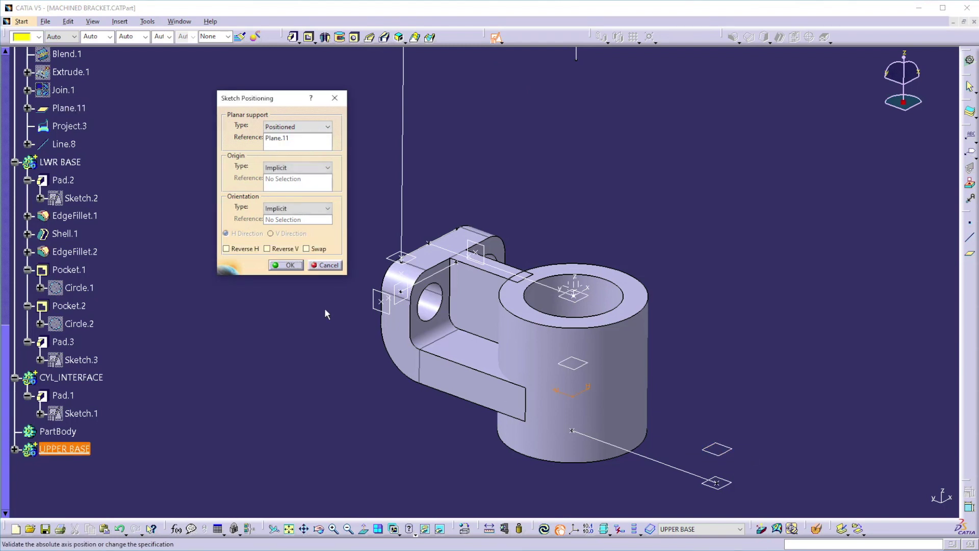
{"action": "left_click", "coordinate": [284, 168]}
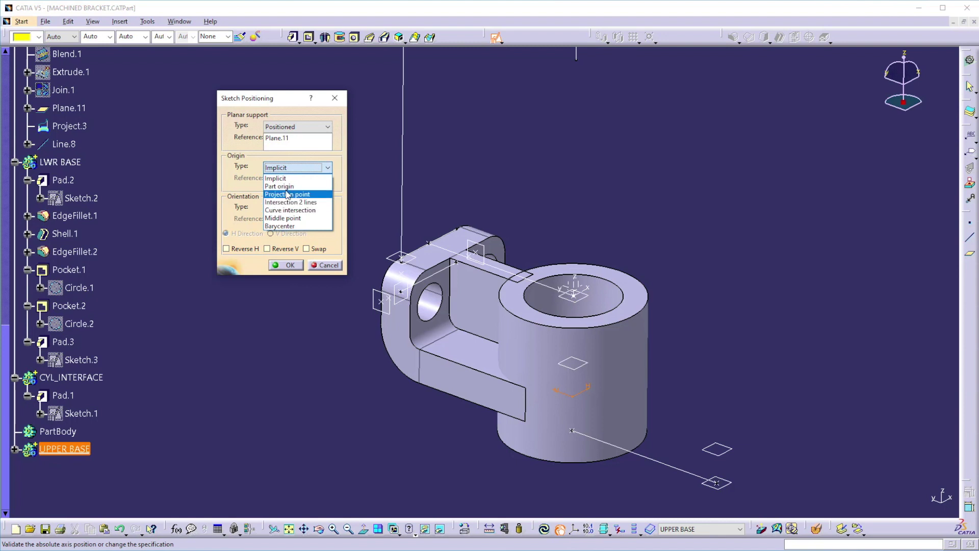
{"action": "left_click", "coordinate": [287, 194]}
{"action": "left_click", "coordinate": [713, 481]}
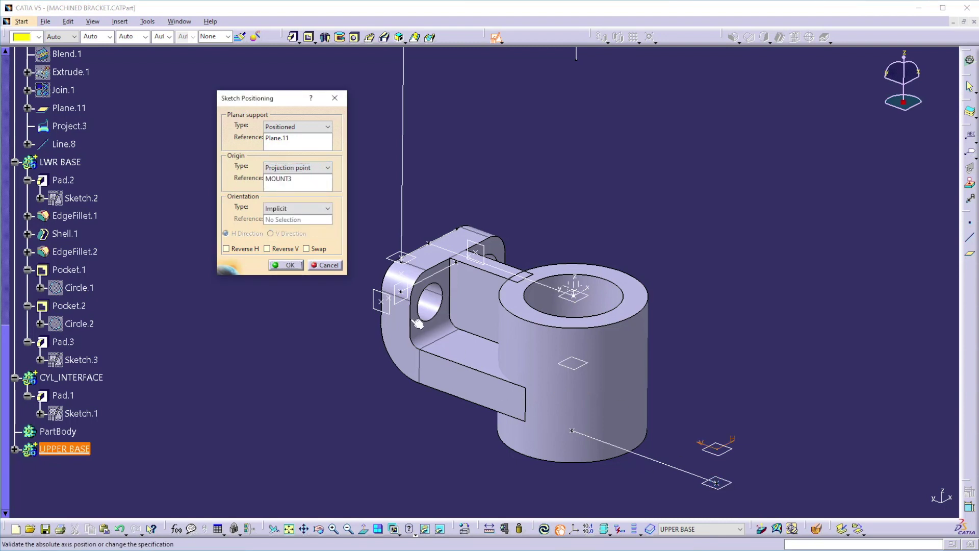
{"action": "left_click", "coordinate": [290, 208]}
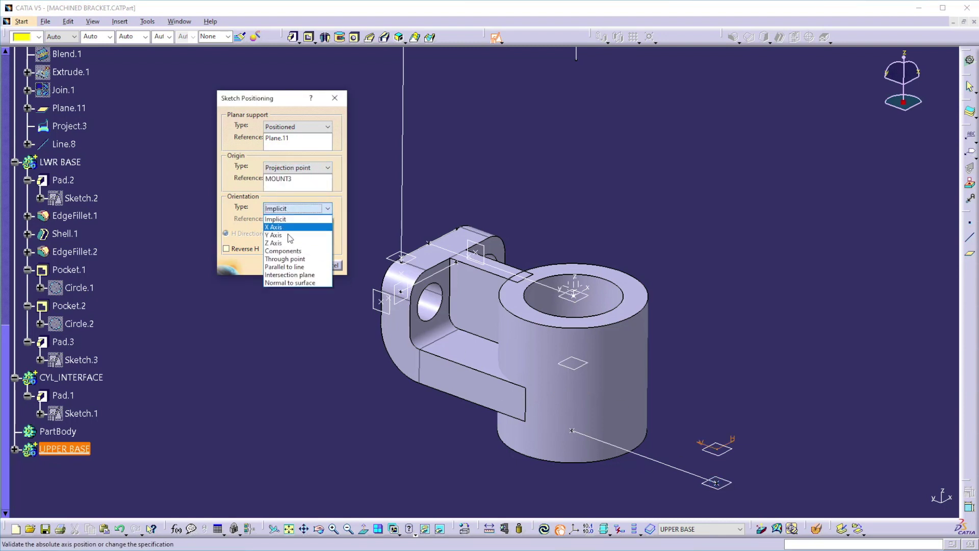
{"action": "left_click", "coordinate": [286, 267]}
{"action": "left_click", "coordinate": [628, 458]}
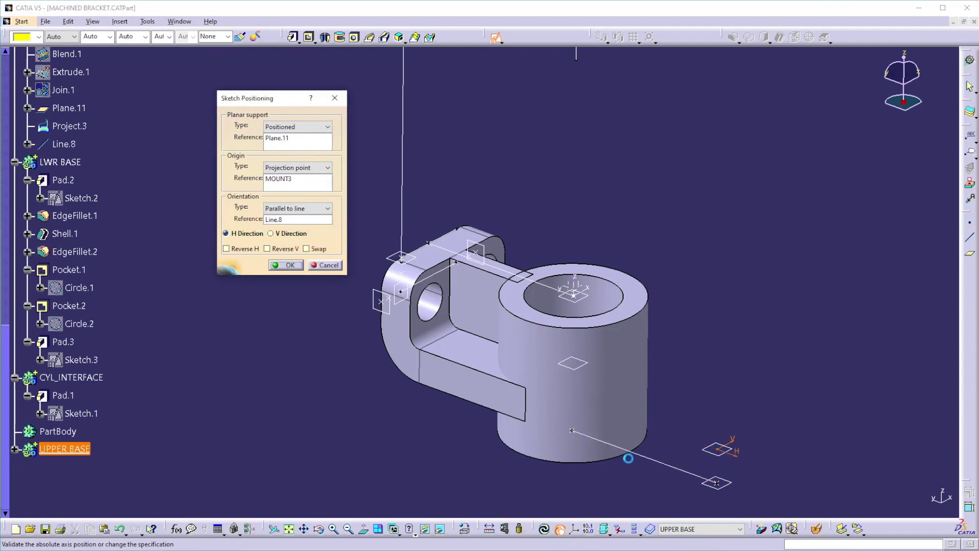
{"action": "left_click", "coordinate": [281, 265]}
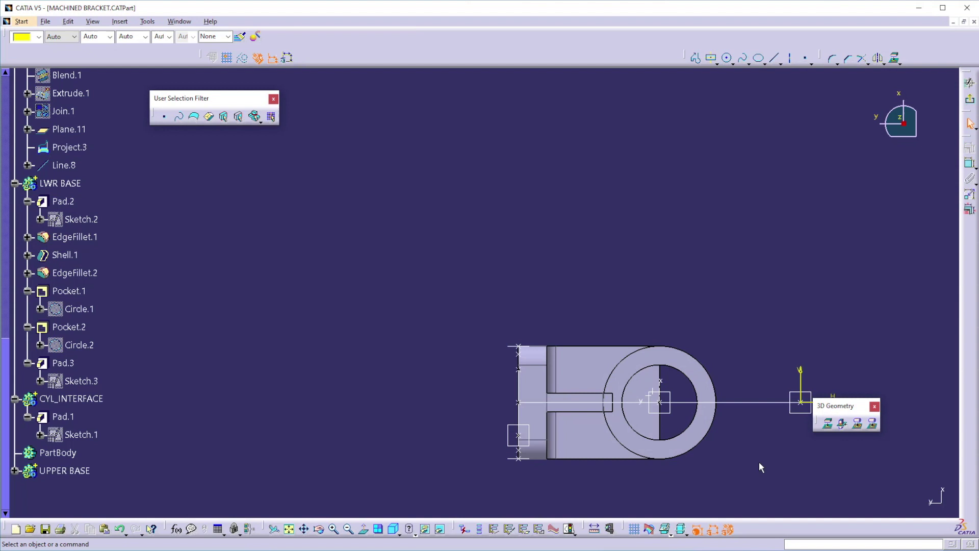
- Sketch two concentric circles centred on the sketch origin, the outer one about 27 mm in diameter
{"action": "middle_click_drag", "start_coordinate": [665, 442], "coordinate": [641, 439]}
{"action": "middle_click_drag", "start_coordinate": [678, 336], "coordinate": [560, 264]}
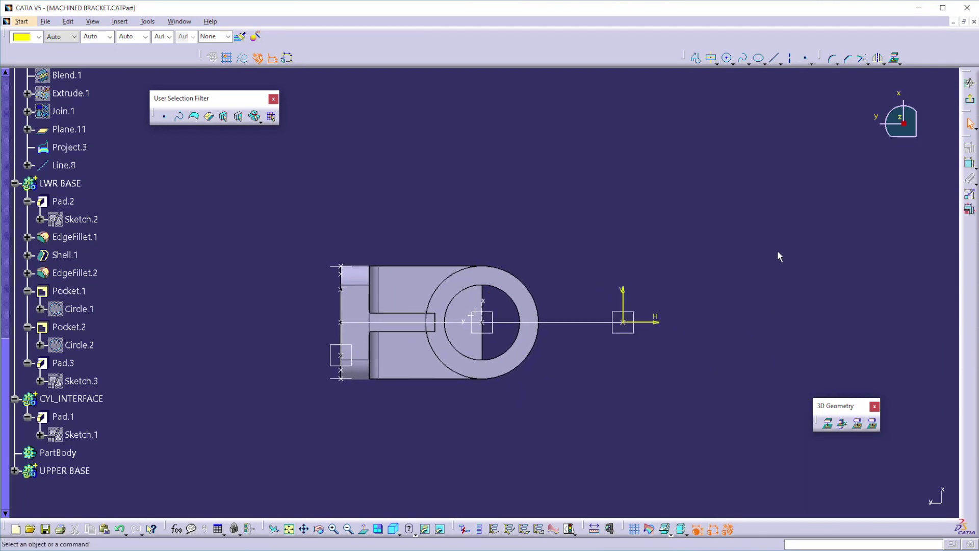
{"action": "left_click", "coordinate": [726, 58]}
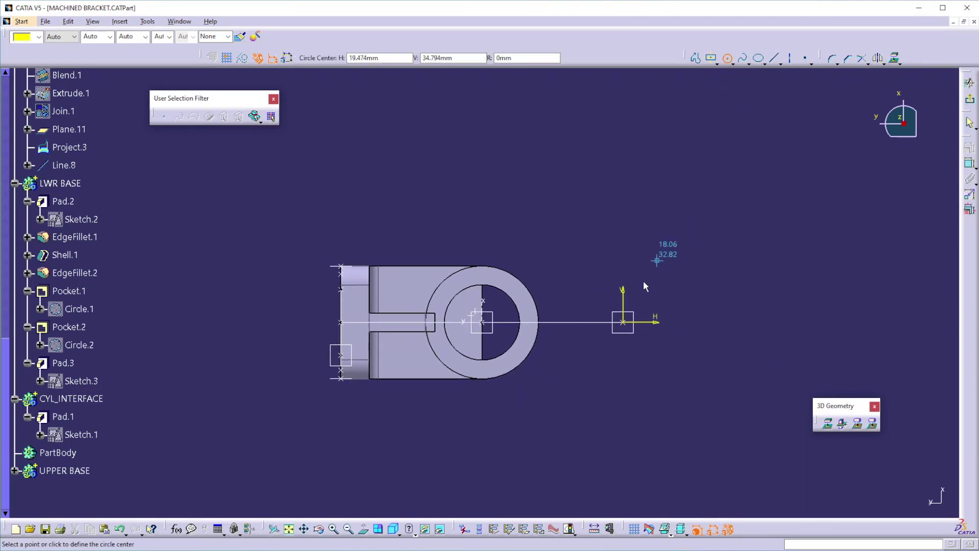
{"action": "left_click", "coordinate": [624, 322]}
{"action": "left_click", "coordinate": [644, 306]}
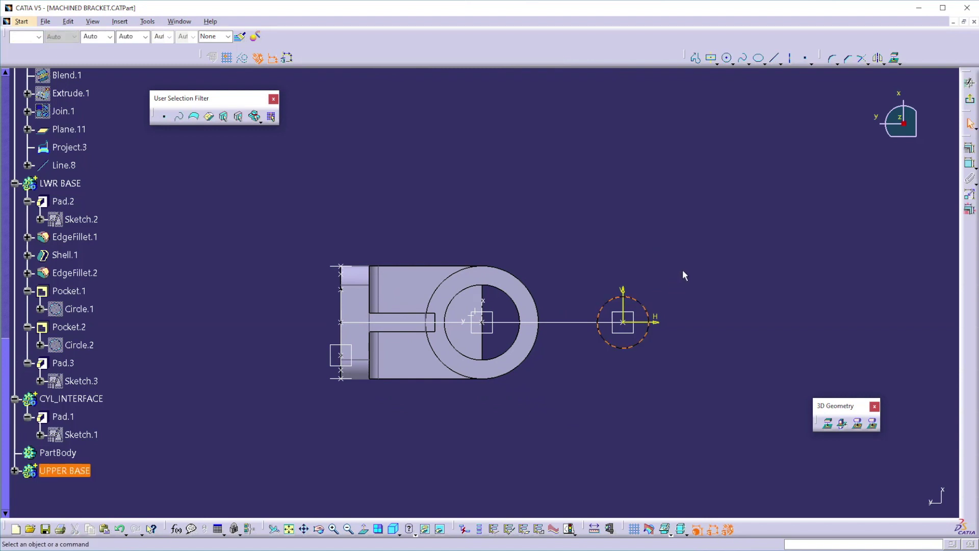
{"action": "left_click", "coordinate": [727, 57]}
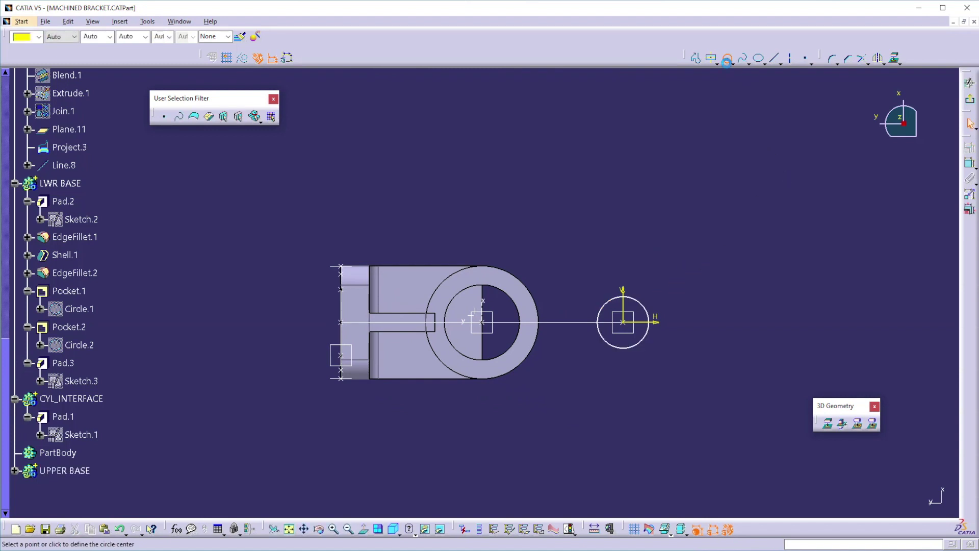
{"action": "left_click", "coordinate": [624, 322]}
{"action": "left_click", "coordinate": [632, 315]}
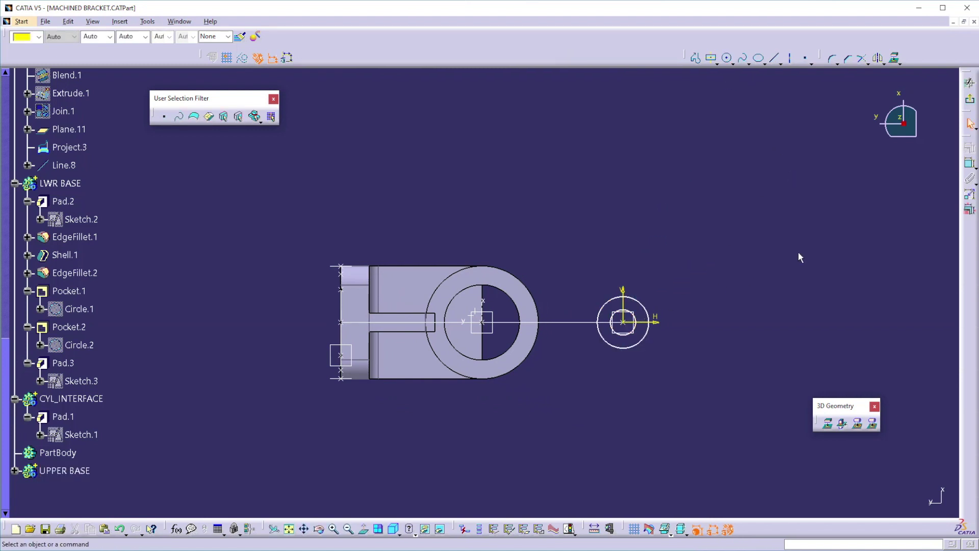
- Dimension the outer circle's diameter and set it to 46 mm
{"action": "left_click", "coordinate": [969, 163]}
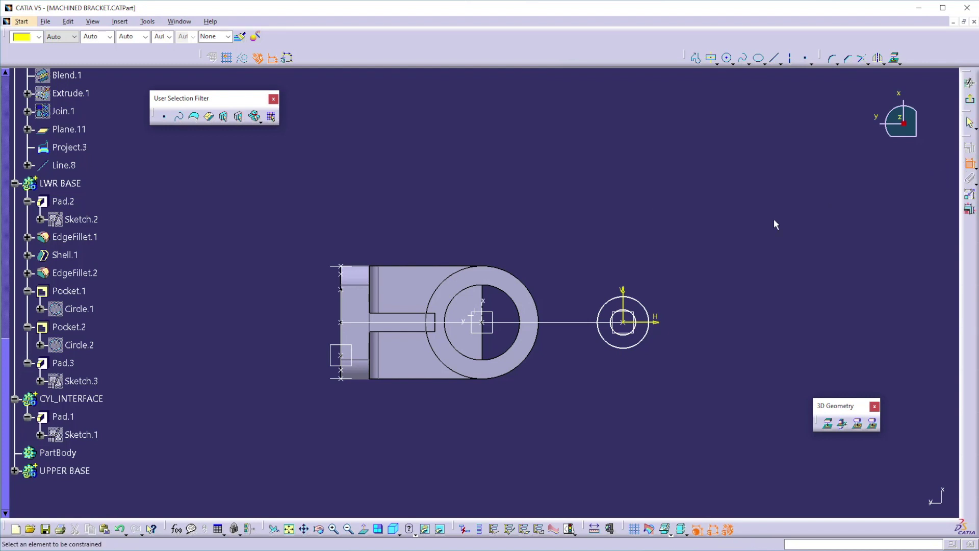
{"action": "left_click", "coordinate": [641, 305]}
{"action": "double_click", "coordinate": [703, 266]}
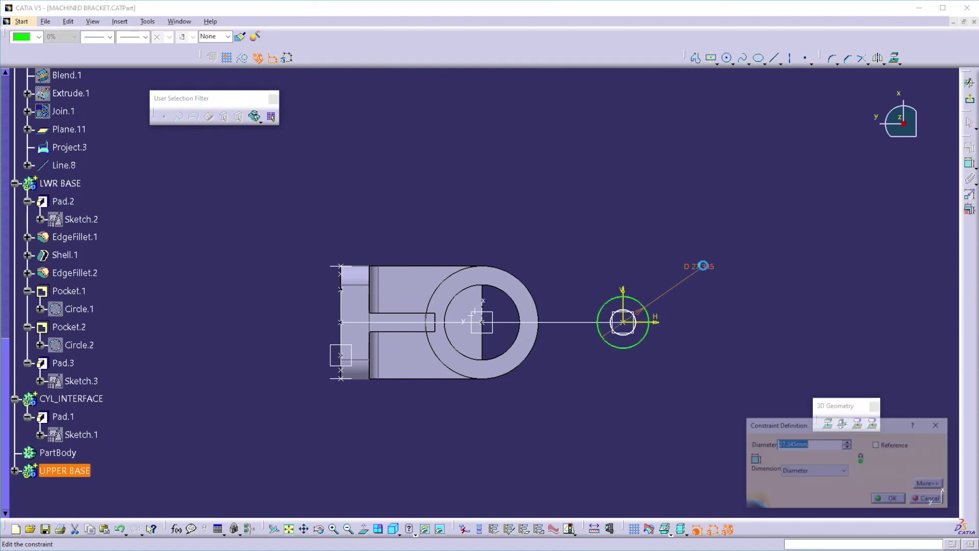
{"action": "type", "text": "46"}
{"action": "key", "text": "Return"}
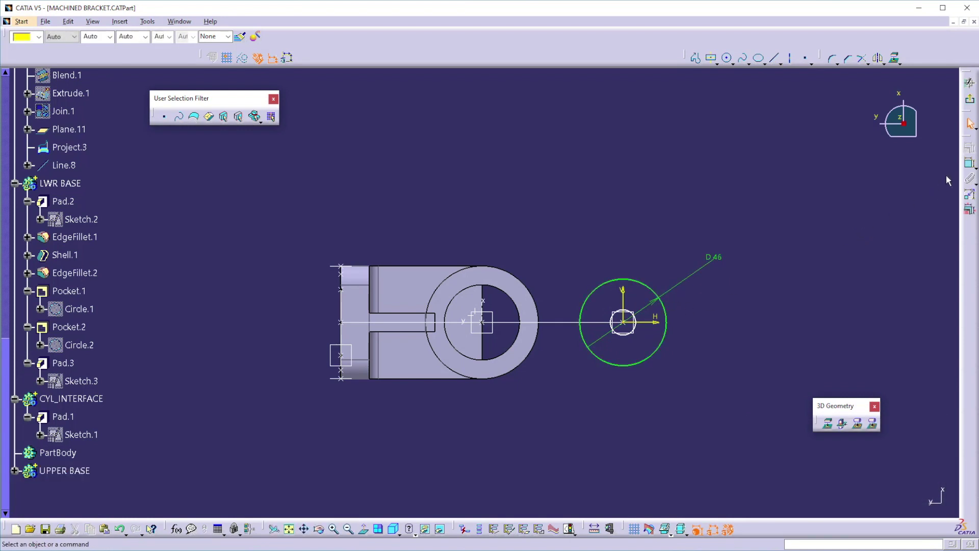
- Dimension the inner circle's diameter and set it to 20 mm
{"action": "left_click", "coordinate": [624, 333]}
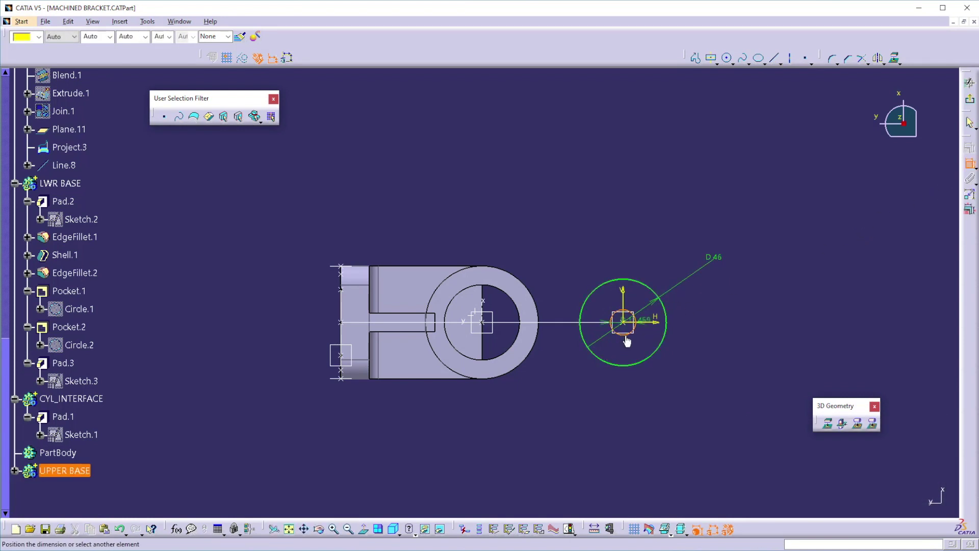
{"action": "double_click", "coordinate": [721, 344]}
{"action": "type", "text": "20mm"}
{"action": "key", "text": "Return"}
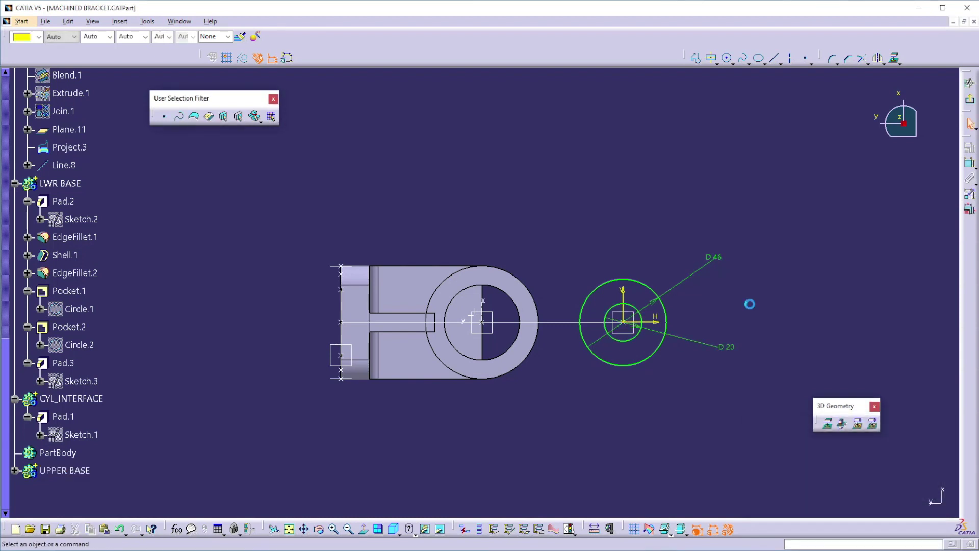
- Convert the outer circle's diameter to a reference dimension and add an offset dimension between the inner and outer circles
{"action": "double_click", "coordinate": [712, 260]}
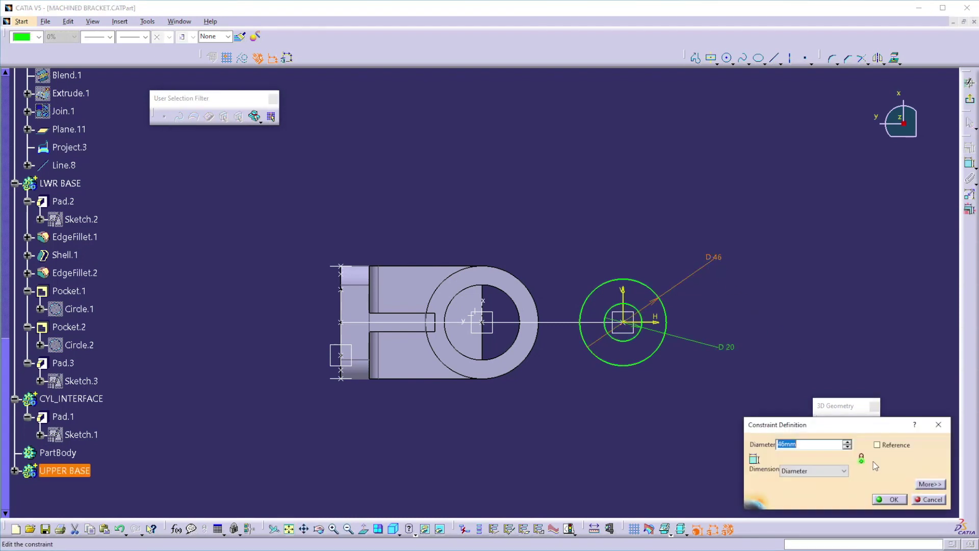
{"action": "left_click", "coordinate": [877, 444]}
{"action": "left_click", "coordinate": [890, 502]}
{"action": "left_click", "coordinate": [969, 160]}
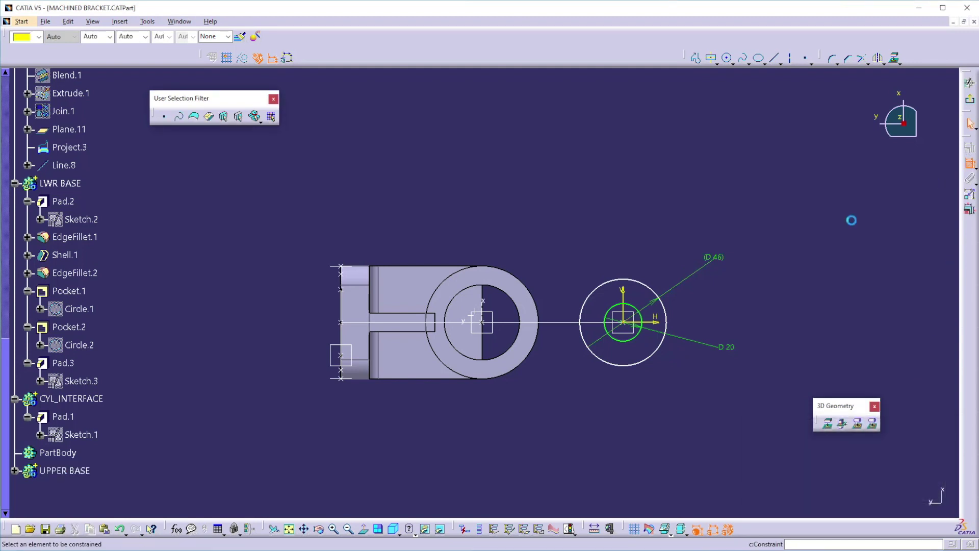
{"action": "left_click", "coordinate": [637, 313]}
{"action": "left_click", "coordinate": [648, 287]}
{"action": "left_click", "coordinate": [726, 302]}
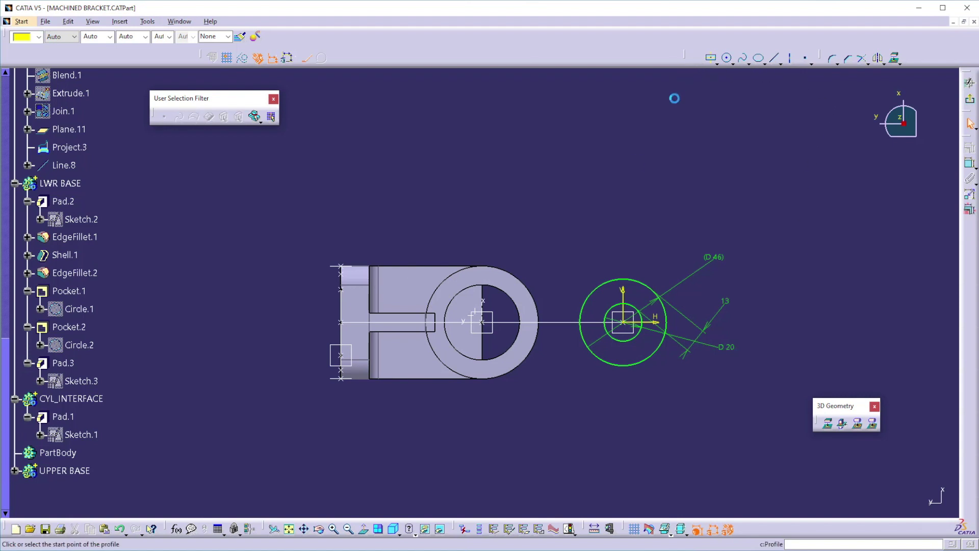
- Sketch an open three-line profile towards the cylinder, its upper and lower lines tangent to the outer circle and joined by a vertical line
{"action": "left_click", "coordinate": [648, 279]}
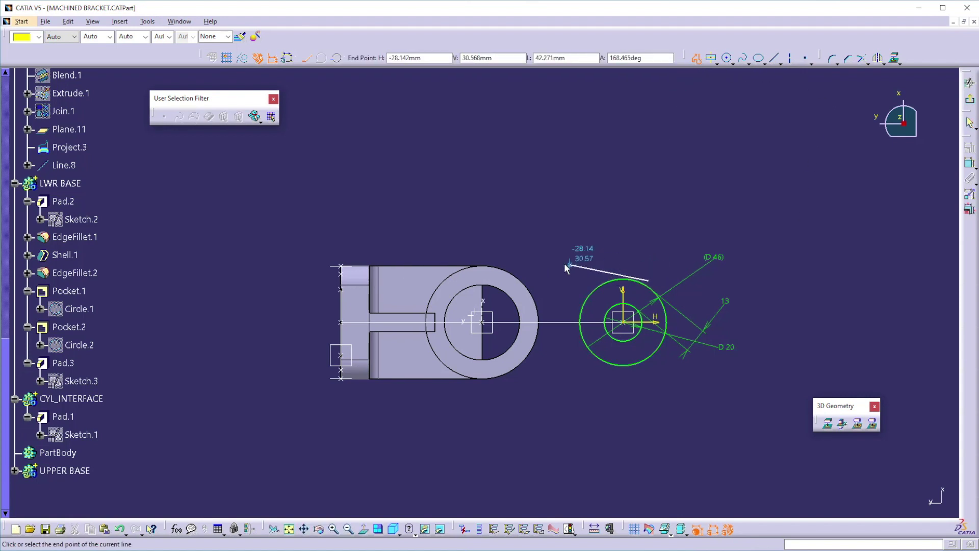
{"action": "left_click", "coordinate": [553, 274]}
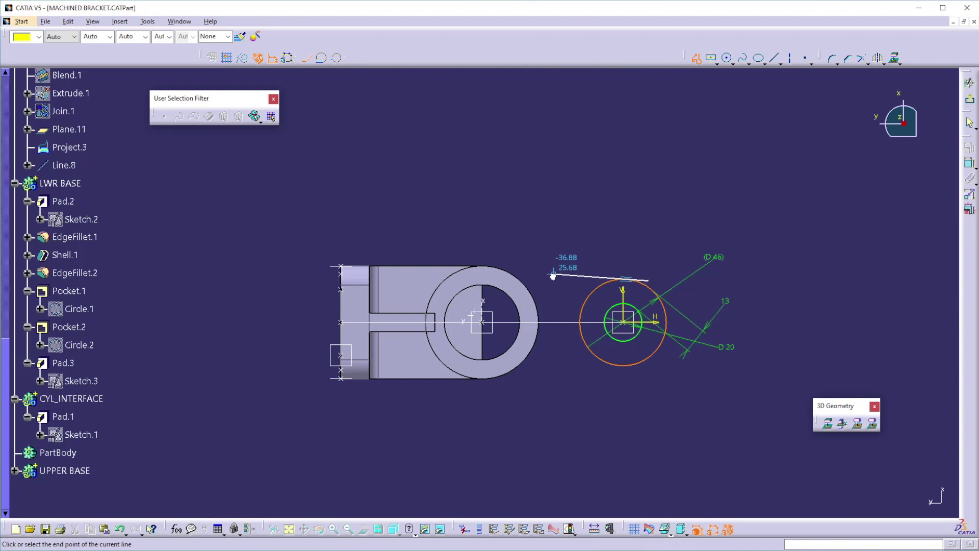
{"action": "left_click", "coordinate": [554, 380]}
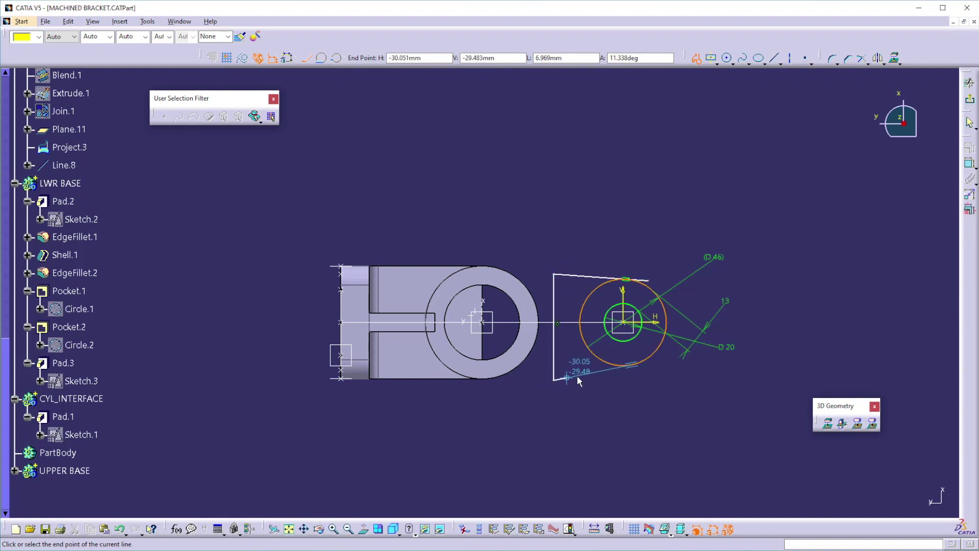
{"action": "double_click", "coordinate": [662, 361]}
- Trim the upper and lower lines with the outer circle, keeping the rounded end away from the cylinder, and exit the sketch
{"action": "left_click", "coordinate": [861, 58]}
{"action": "left_click", "coordinate": [607, 374]}
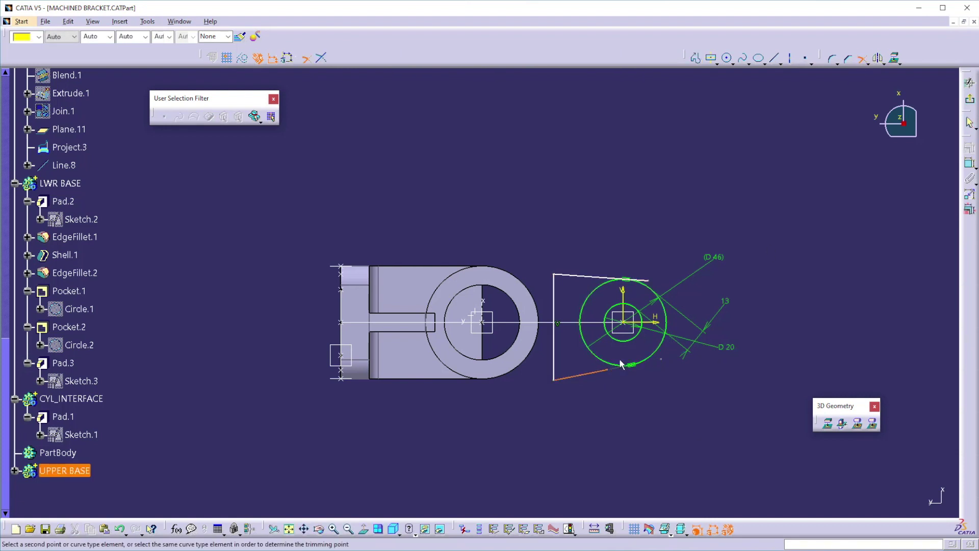
{"action": "left_click", "coordinate": [653, 357]}
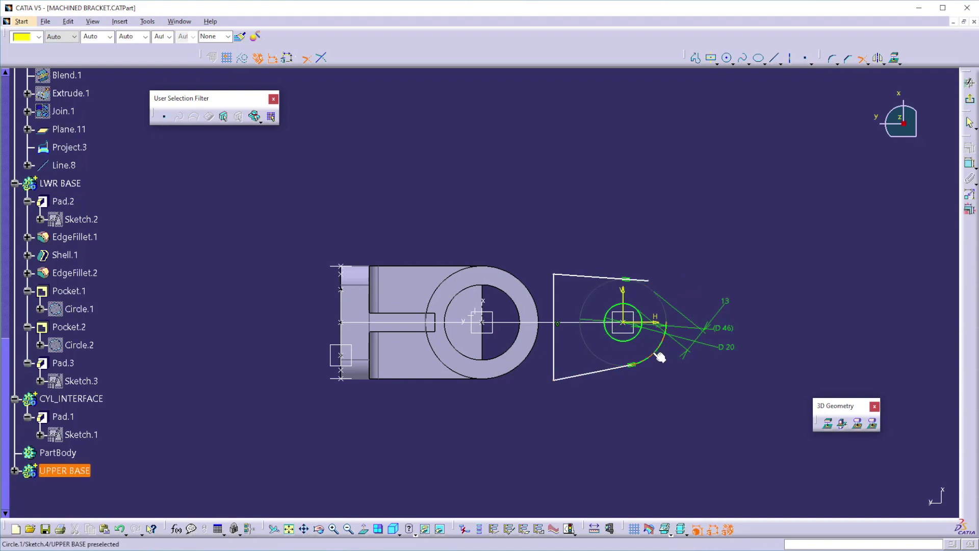
{"action": "left_click", "coordinate": [663, 345]}
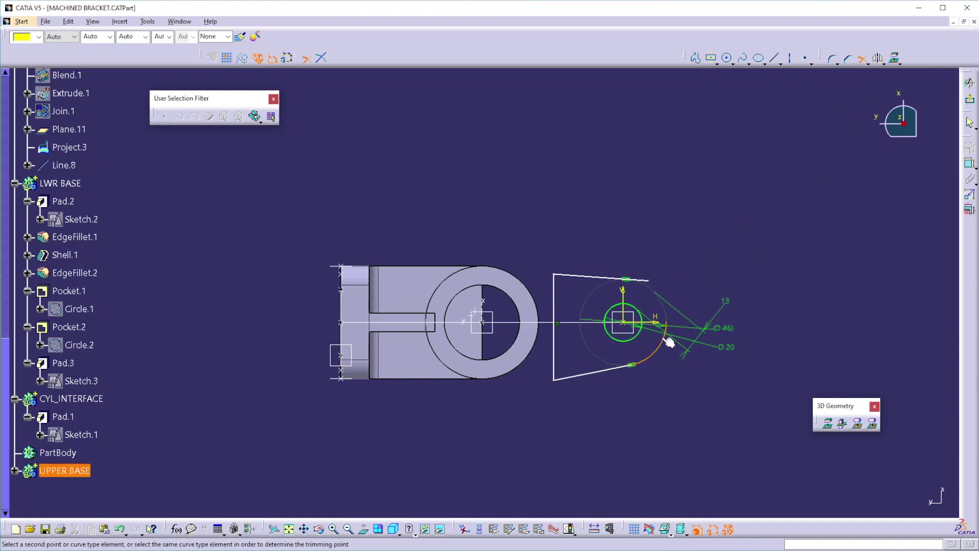
{"action": "left_click", "coordinate": [604, 282]}
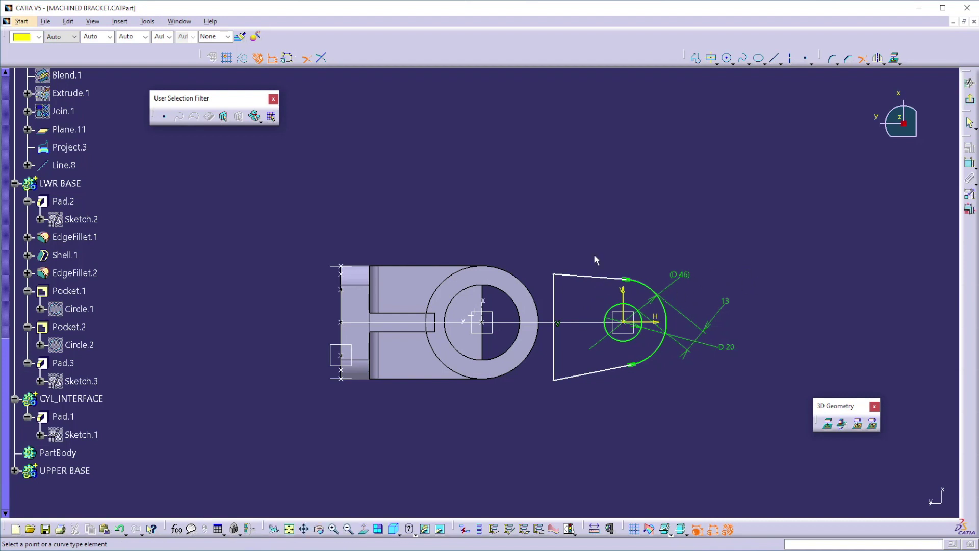
{"action": "left_click", "coordinate": [970, 100]}
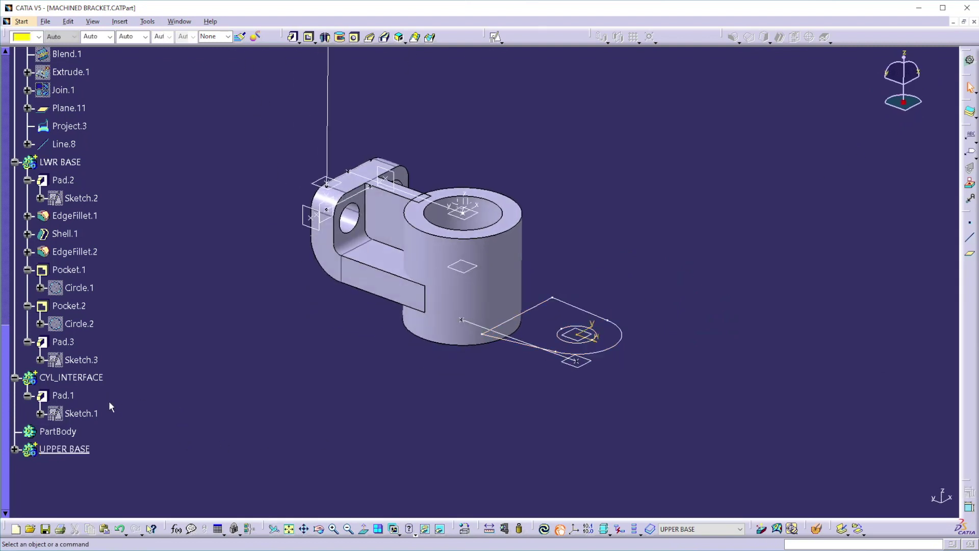
- Show Sketch.1 of the CYL_INTERFACE body and open it for editing
{"action": "left_click", "coordinate": [82, 413]}
{"action": "right_click", "coordinate": [89, 414]}
{"action": "left_click", "coordinate": [137, 227]}
{"action": "double_click", "coordinate": [82, 413]}
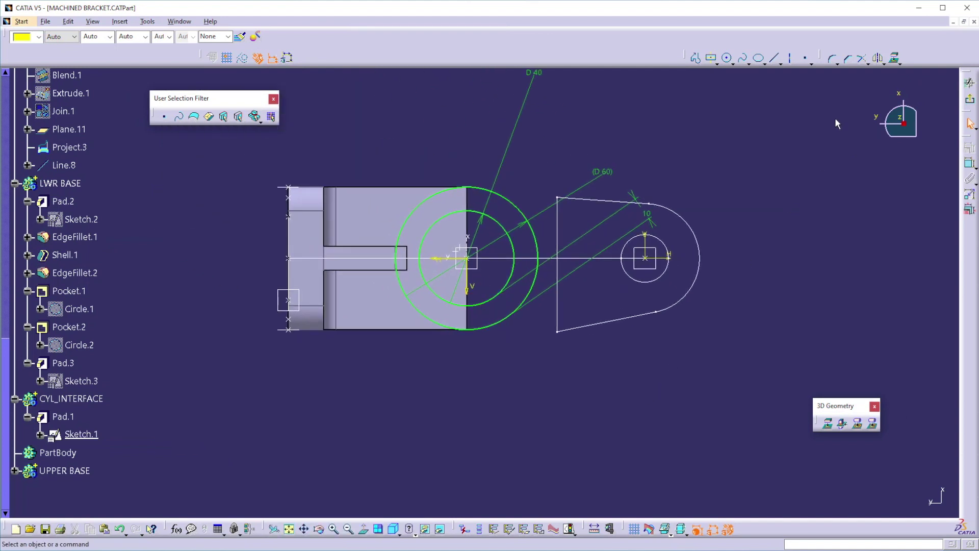
- Sketch a circle centred on the origin between the two existing circles and set its diameter to 46 mm
{"action": "left_click", "coordinate": [726, 59]}
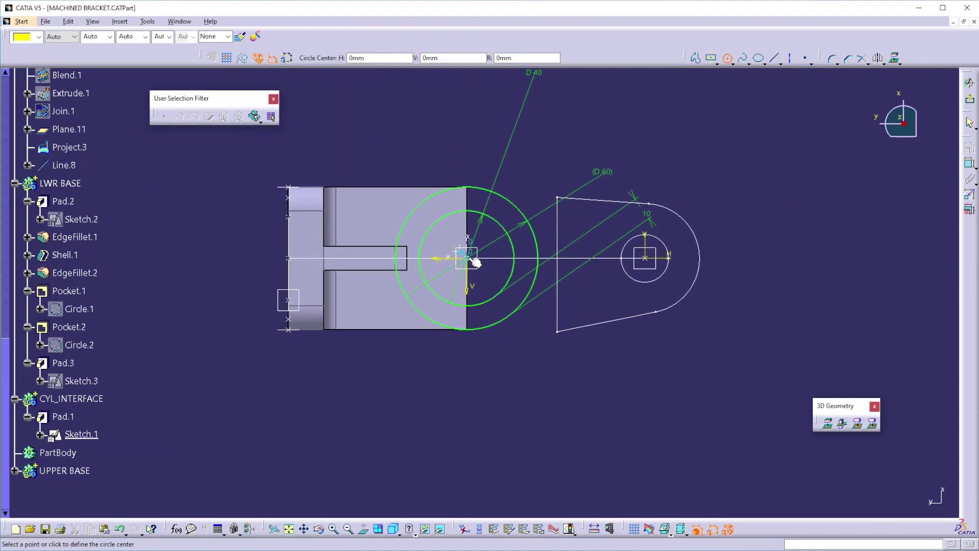
{"action": "left_click", "coordinate": [466, 258]}
{"action": "left_click", "coordinate": [503, 209]}
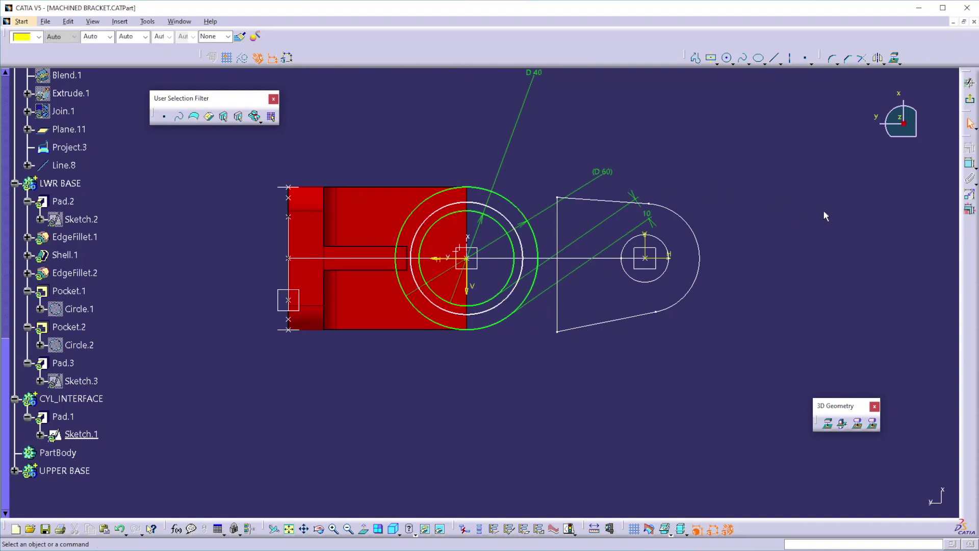
{"action": "left_click", "coordinate": [969, 164]}
{"action": "left_click", "coordinate": [514, 219]}
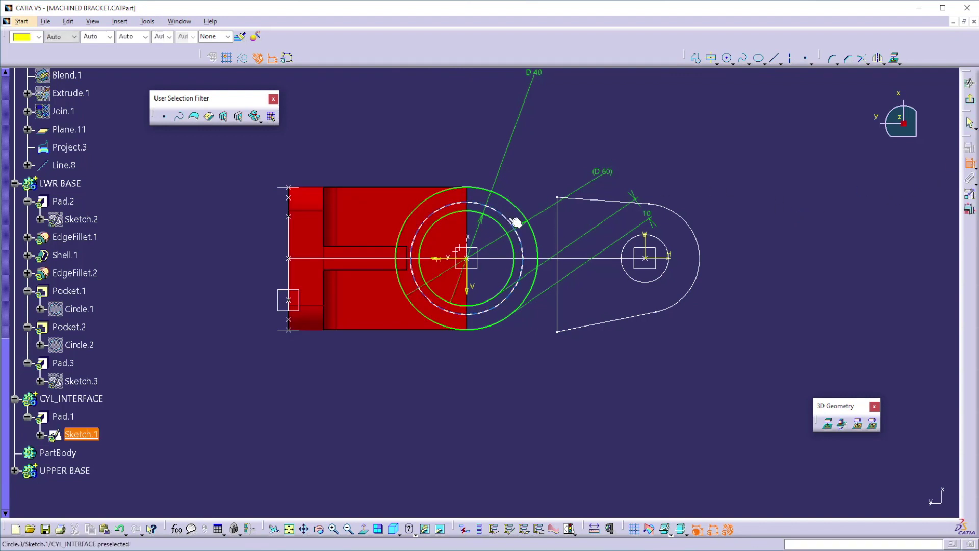
{"action": "double_click", "coordinate": [554, 161]}
{"action": "type", "text": "46"}
{"action": "key", "text": "Return"}
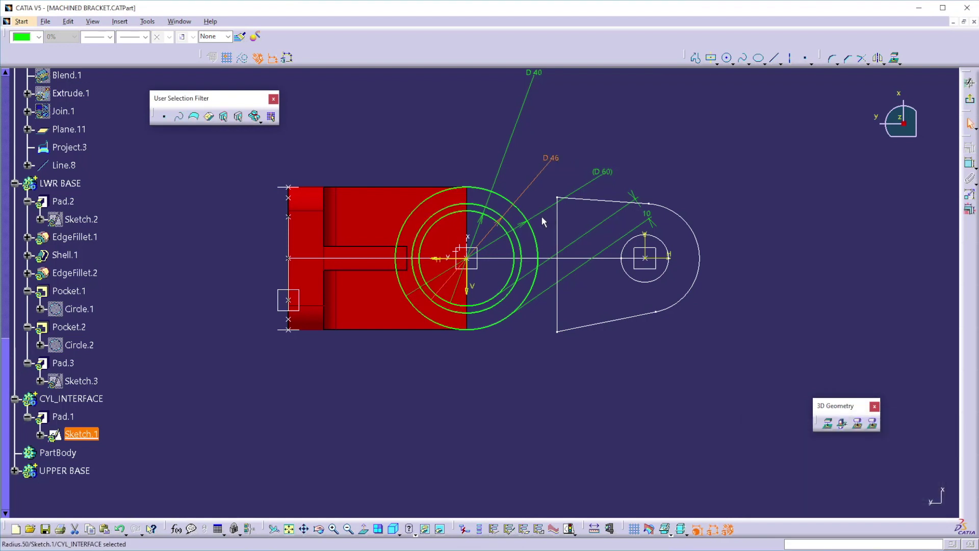
- Convert the new circle's 46 mm diameter to a reference dimension and dimension its offset from the inner circle
{"action": "double_click", "coordinate": [547, 176]}
{"action": "left_click", "coordinate": [889, 444]}
{"action": "key", "text": "Return"}
{"action": "left_click", "coordinate": [969, 165]}
{"action": "left_click", "coordinate": [489, 219]}
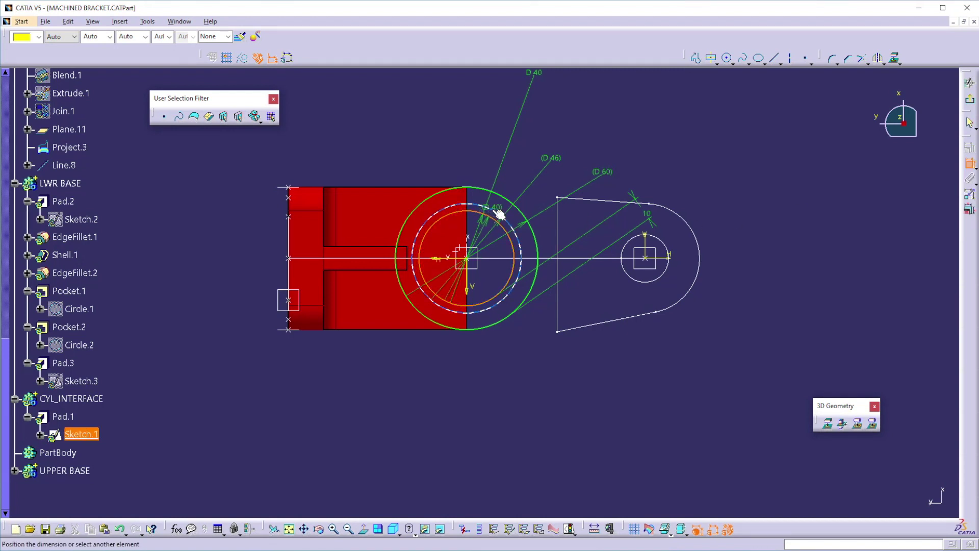
- Define the new middle circle as an output feature of Sketch.1 and exit the sketch
{"action": "right_click", "coordinate": [499, 214]}
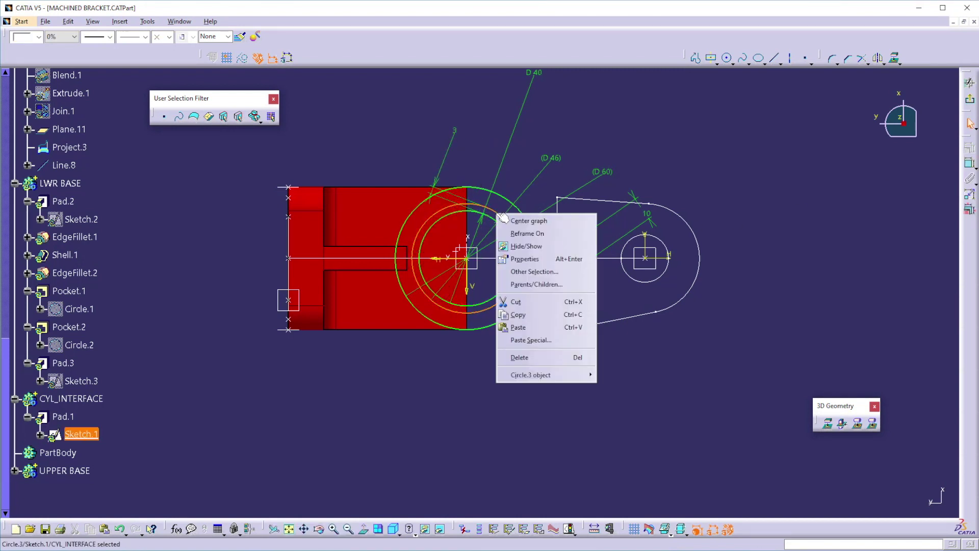
{"action": "mouse_move", "coordinate": [581, 375]}
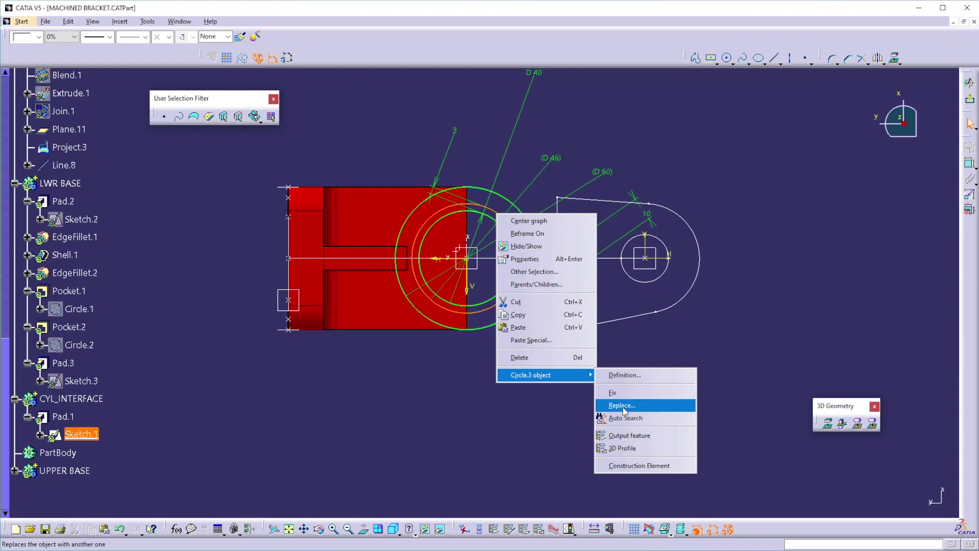
{"action": "left_click", "coordinate": [629, 435]}
{"action": "left_click", "coordinate": [968, 99]}
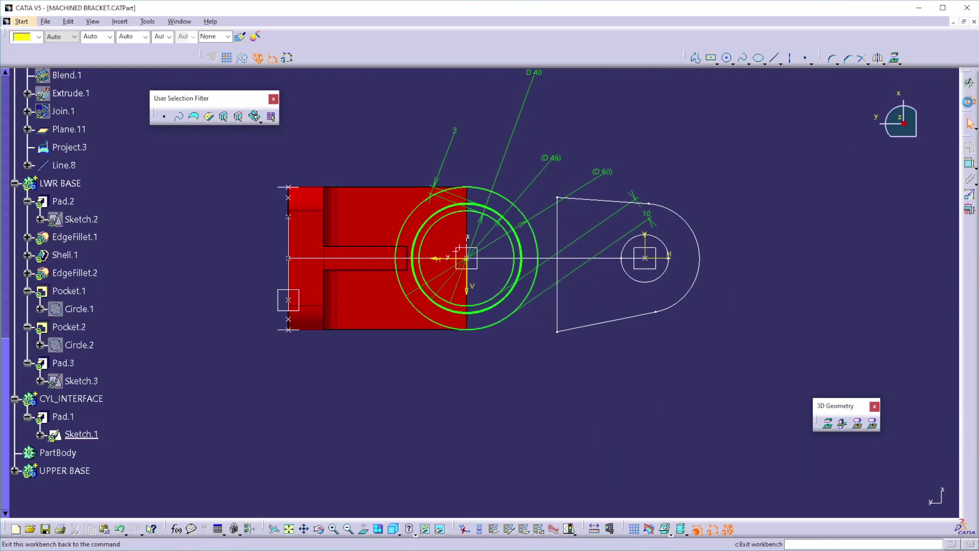
- Reopen Sketch.4 under the UPPER BASE body for editing
{"action": "left_click", "coordinate": [685, 436]}
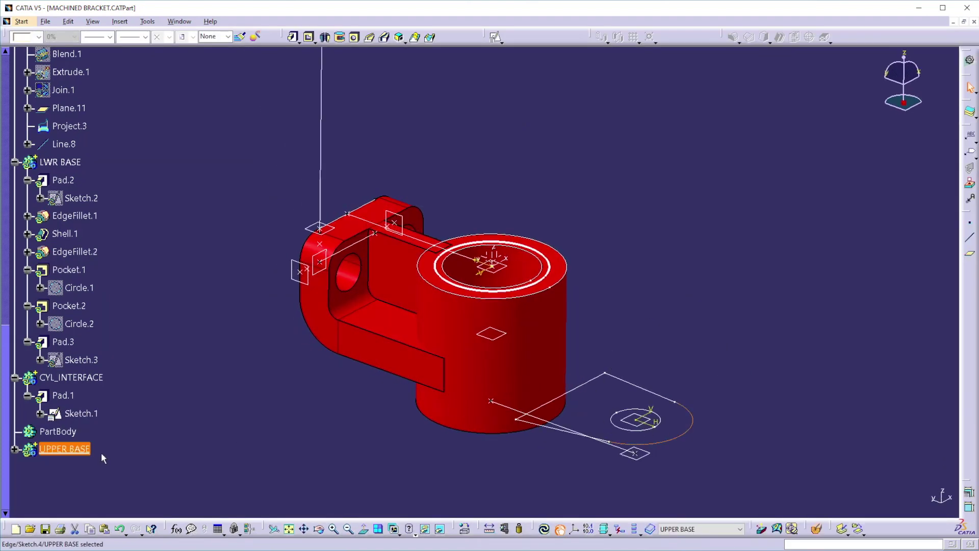
{"action": "left_click", "coordinate": [16, 450]}
{"action": "double_click", "coordinate": [69, 467]}
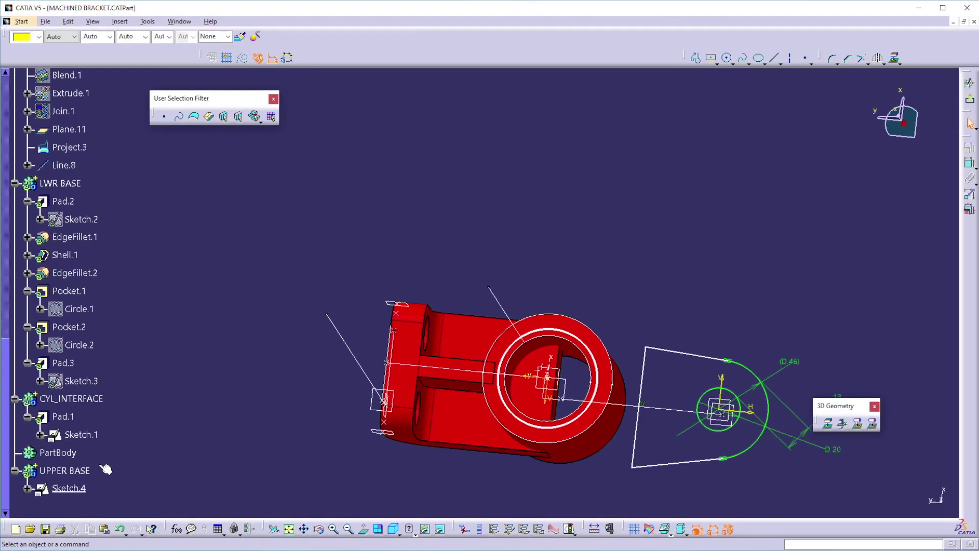
{"action": "middle_click_drag", "start_coordinate": [453, 274], "coordinate": [366, 199]}
{"action": "middle_click_drag", "start_coordinate": [372, 376], "coordinate": [372, 347]}
{"action": "middle_click_drag", "start_coordinate": [437, 426], "coordinate": [421, 405]}
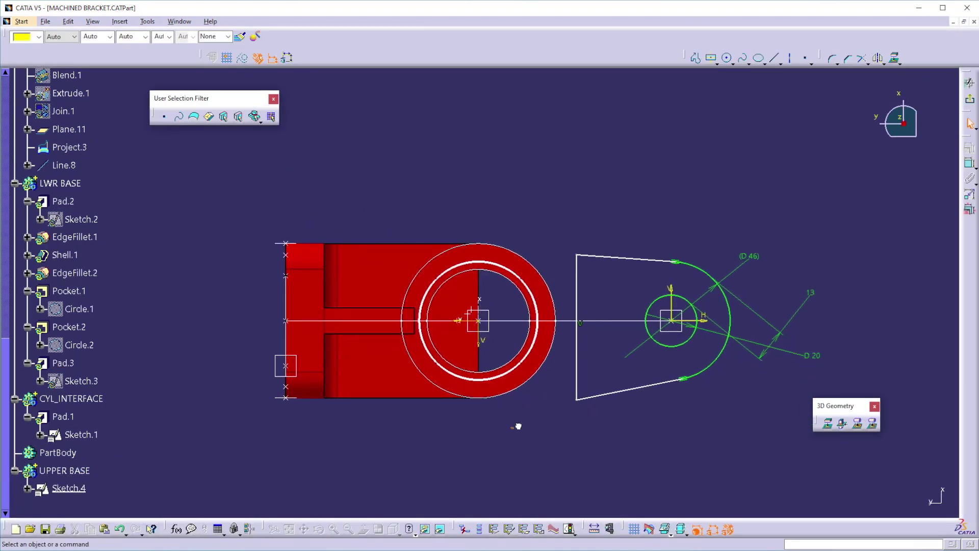
- Constrain the profile's lower line tangent to the output circle on the cylinder
{"action": "left_click", "coordinate": [595, 397]}
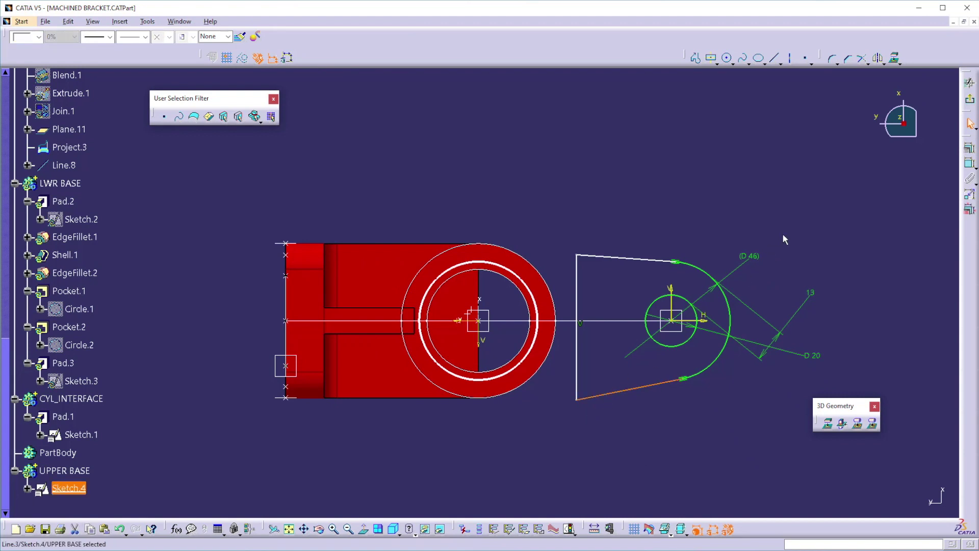
{"action": "left_click", "coordinate": [969, 163]}
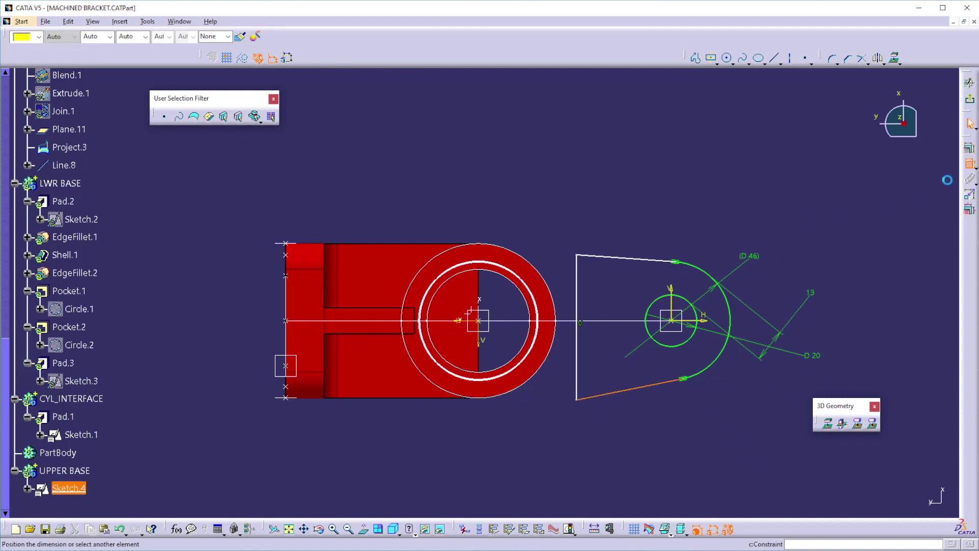
{"action": "left_click", "coordinate": [493, 382]}
{"action": "right_click", "coordinate": [521, 411]}
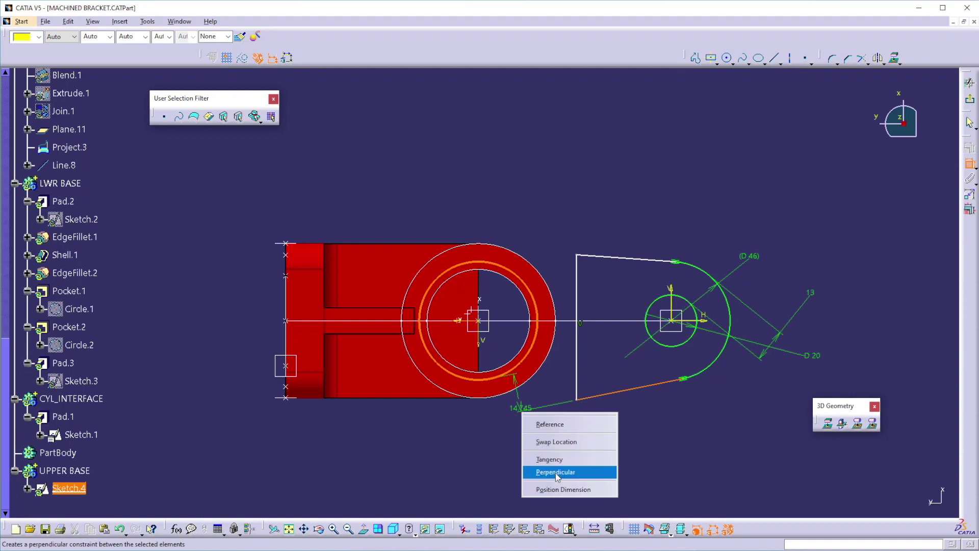
{"action": "left_click", "coordinate": [556, 473]}
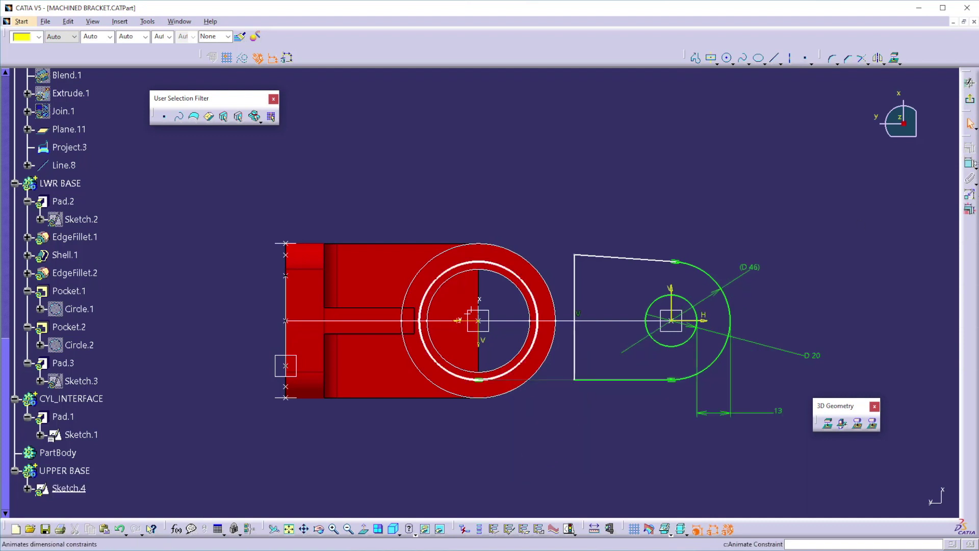
- Constrain the profile's upper line tangent to the output circle on the cylinder
{"action": "left_click", "coordinate": [969, 163]}
{"action": "left_click", "coordinate": [616, 259]}
{"action": "left_click", "coordinate": [504, 265]}
{"action": "right_click", "coordinate": [538, 205]}
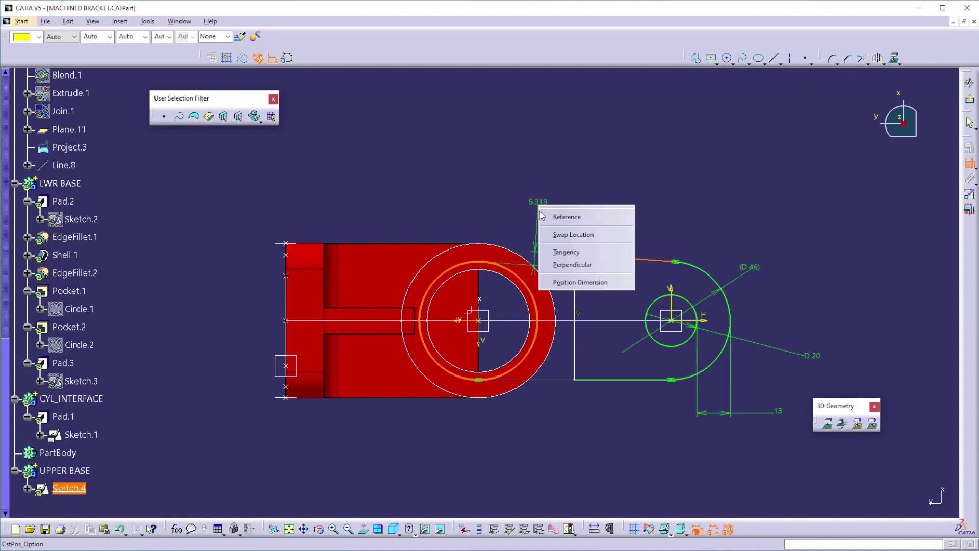
{"action": "left_click", "coordinate": [569, 253]}
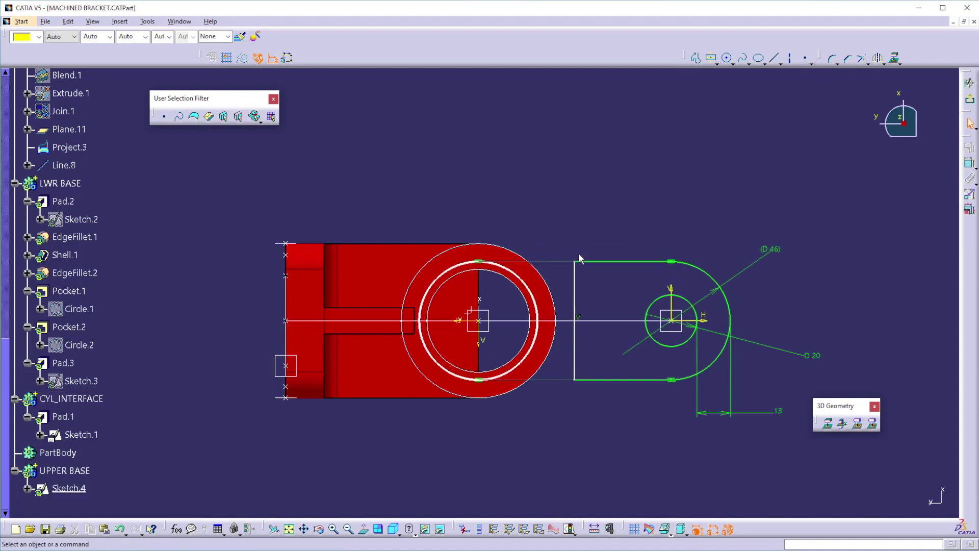
- Make the lower end of the profile's vertical line coincident with the cylinder's output circle and exit the sketch
{"action": "left_click", "coordinate": [969, 163]}
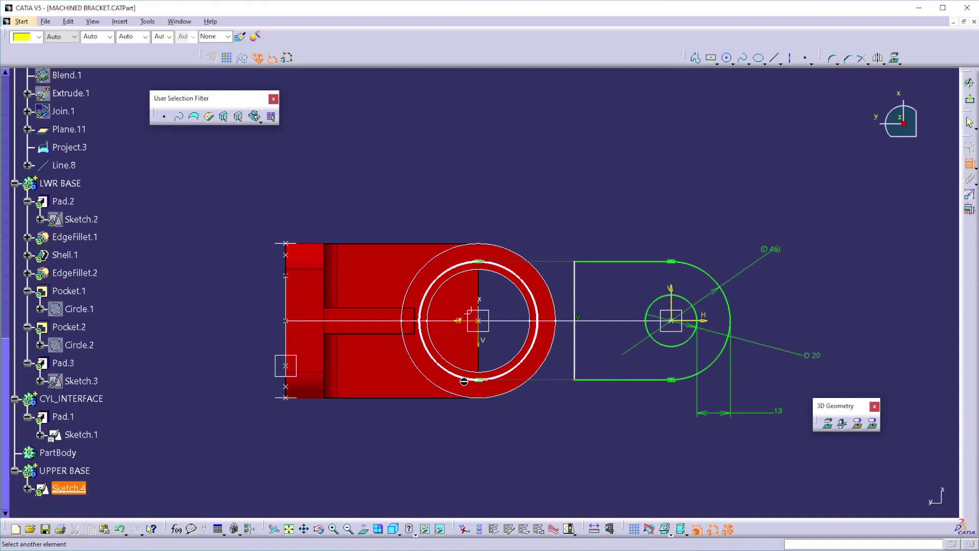
{"action": "left_click", "coordinate": [526, 358]}
{"action": "right_click", "coordinate": [618, 415]}
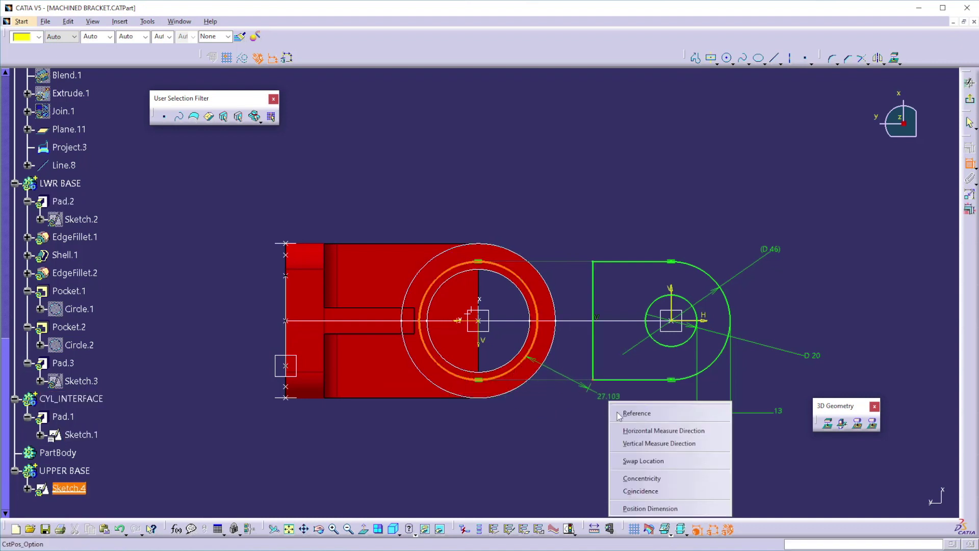
{"action": "left_click", "coordinate": [641, 491]}
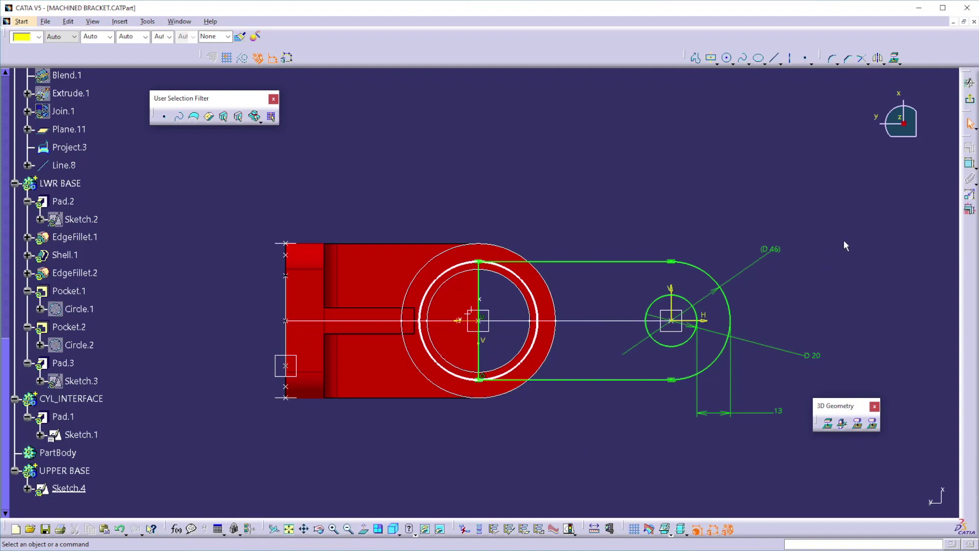
{"action": "left_click", "coordinate": [968, 101]}
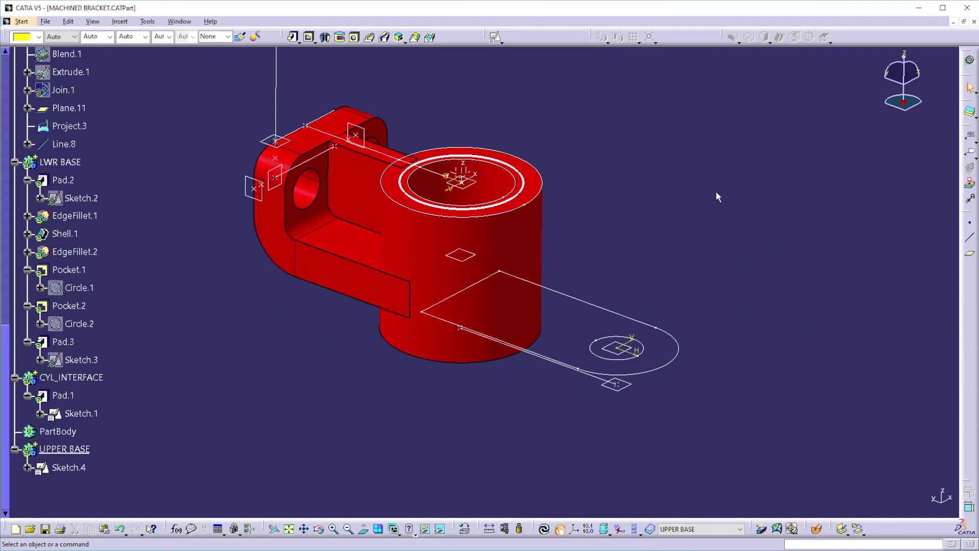
- Pad Sketch.4 in the UPPER BASE body, with the first limit up to Plane.11 and the second limit up to Plane.3
{"action": "left_click", "coordinate": [293, 37]}
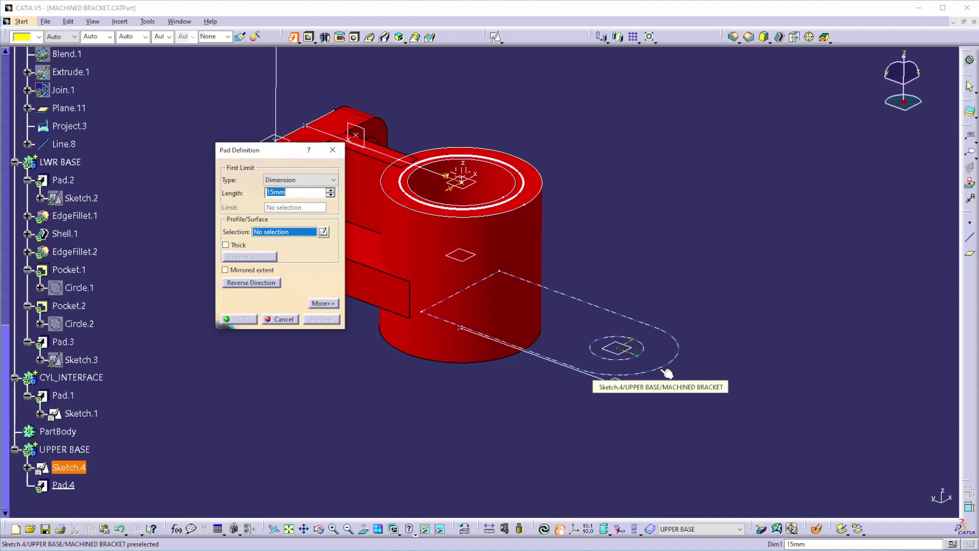
{"action": "left_click", "coordinate": [323, 303]}
{"action": "left_click", "coordinate": [286, 181]}
{"action": "left_click", "coordinate": [285, 214]}
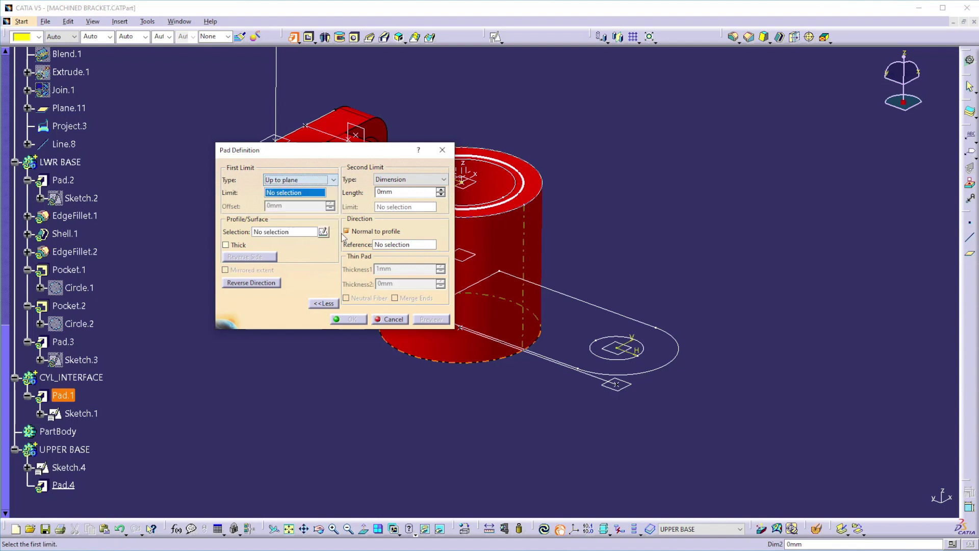
{"action": "left_click", "coordinate": [602, 349]}
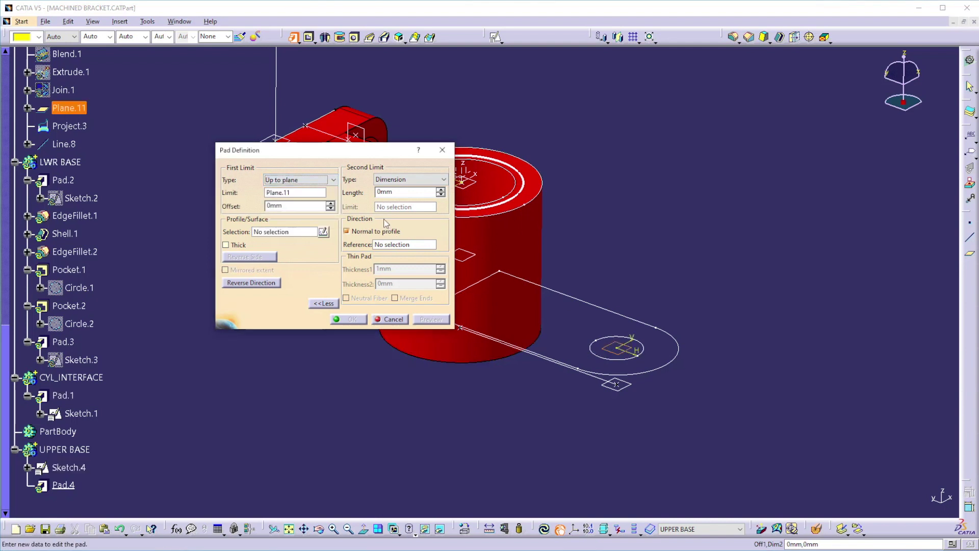
{"action": "left_click", "coordinate": [391, 179]}
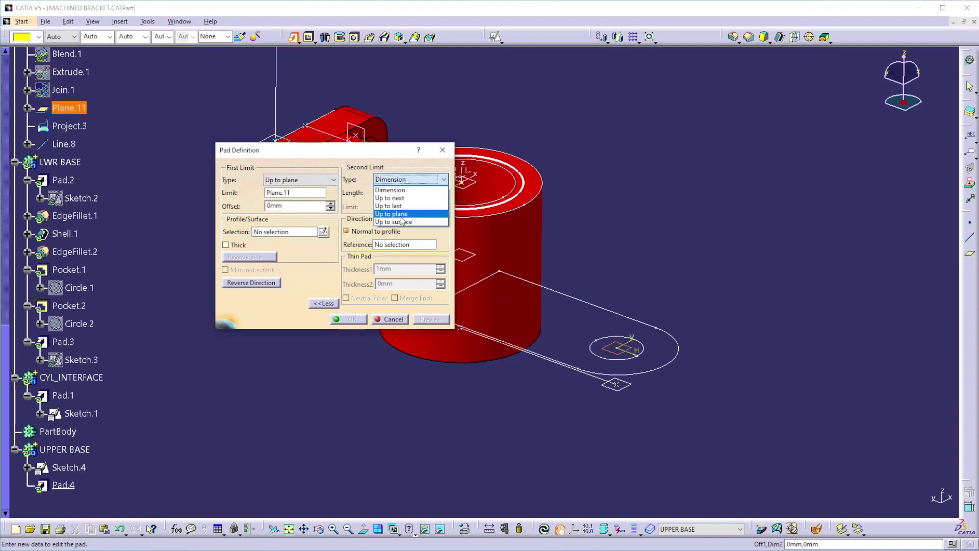
{"action": "left_click", "coordinate": [400, 214]}
{"action": "left_click", "coordinate": [618, 391]}
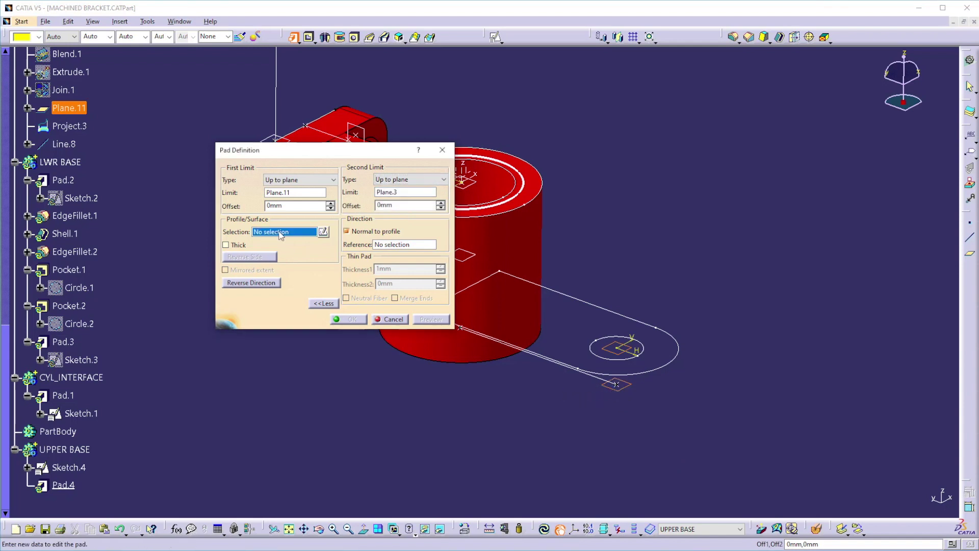
{"action": "left_click", "coordinate": [649, 375]}
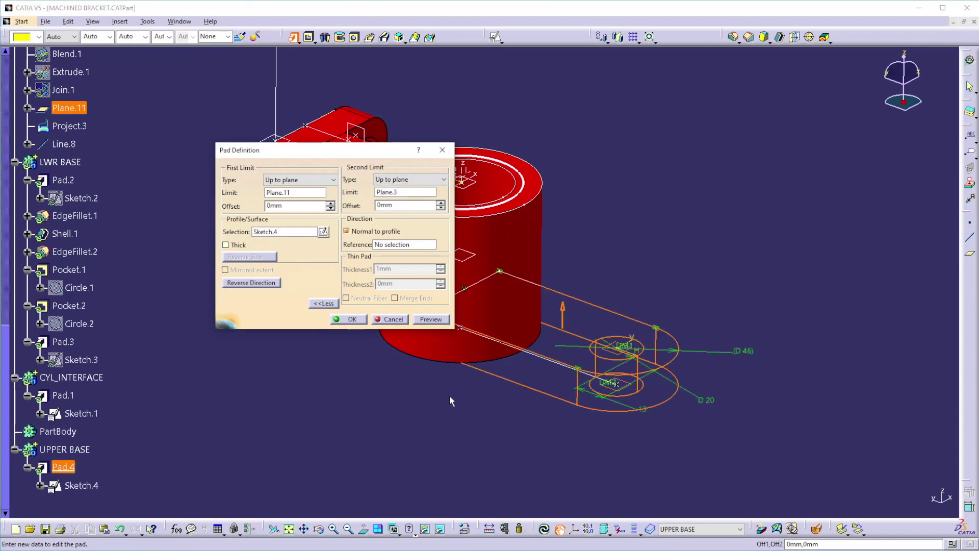
{"action": "left_click", "coordinate": [352, 319]}
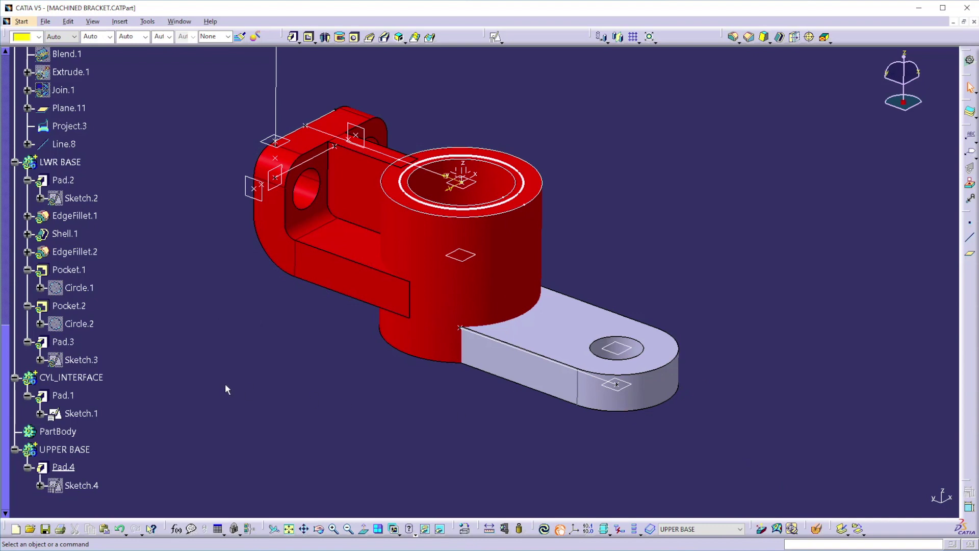
- Run a local update on the whole MACHINED BRACKET part
{"action": "scroll", "coordinate": [139, 350], "scroll_direction": "up", "scroll_amount": 15}
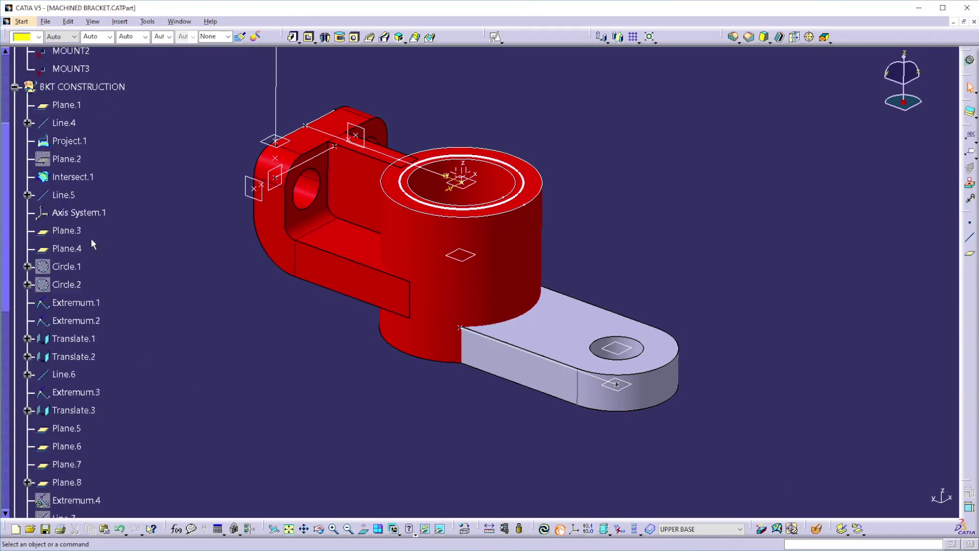
{"action": "scroll", "coordinate": [87, 203], "scroll_direction": "up", "scroll_amount": 3}
{"action": "right_click", "coordinate": [60, 124]}
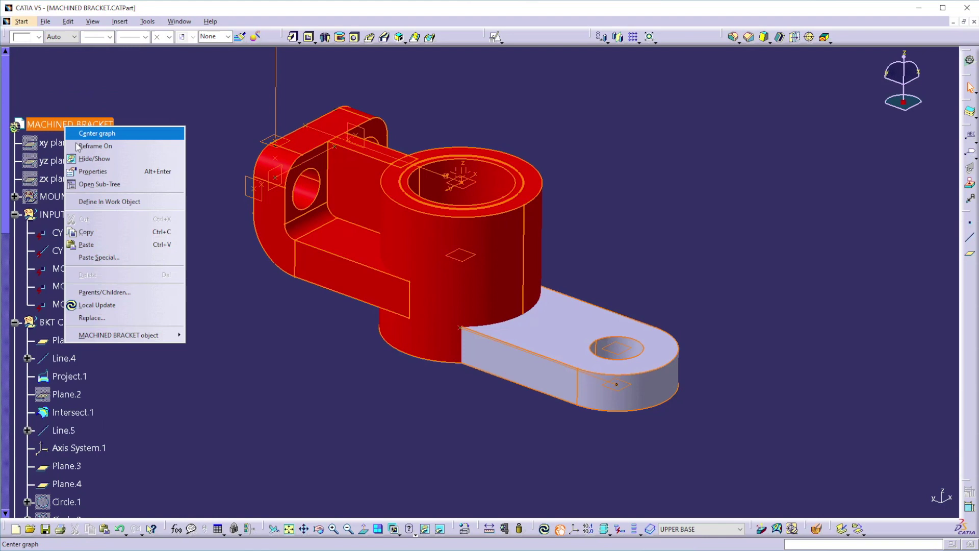
{"action": "left_click", "coordinate": [100, 305]}
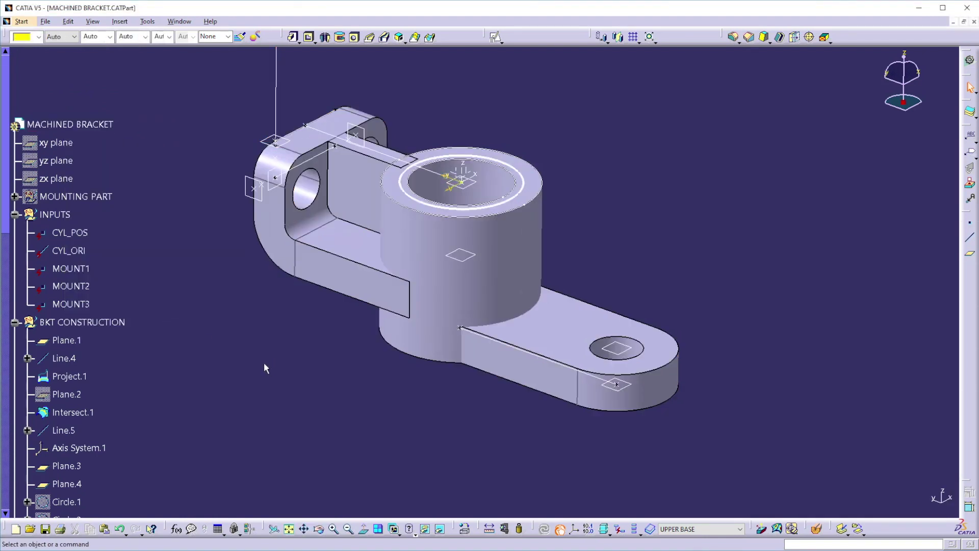
- Define the PartBody as the in-work object
{"action": "scroll", "coordinate": [230, 359], "scroll_direction": "down", "scroll_amount": 4}
{"action": "scroll", "coordinate": [230, 359], "scroll_direction": "down", "scroll_amount": 12}
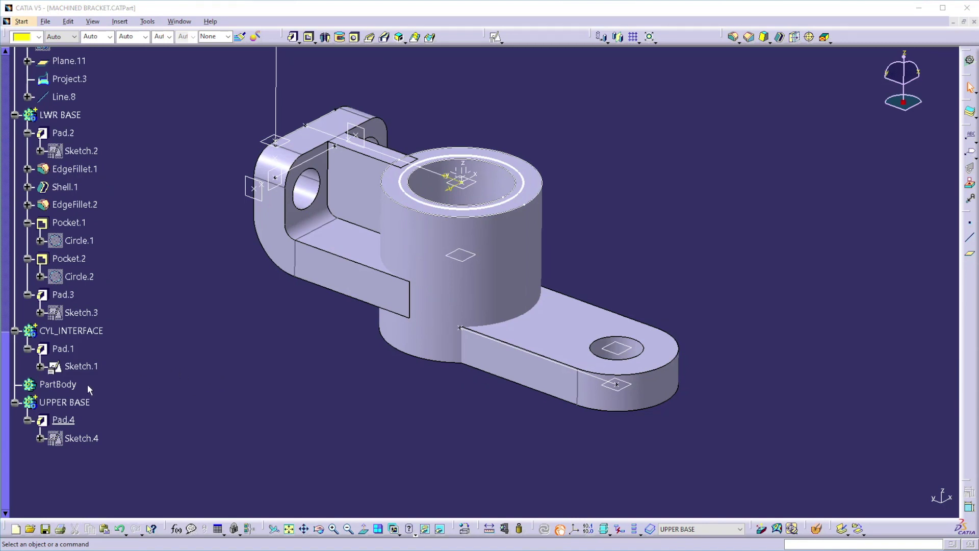
{"action": "left_click", "coordinate": [59, 384]}
{"action": "right_click", "coordinate": [70, 384]}
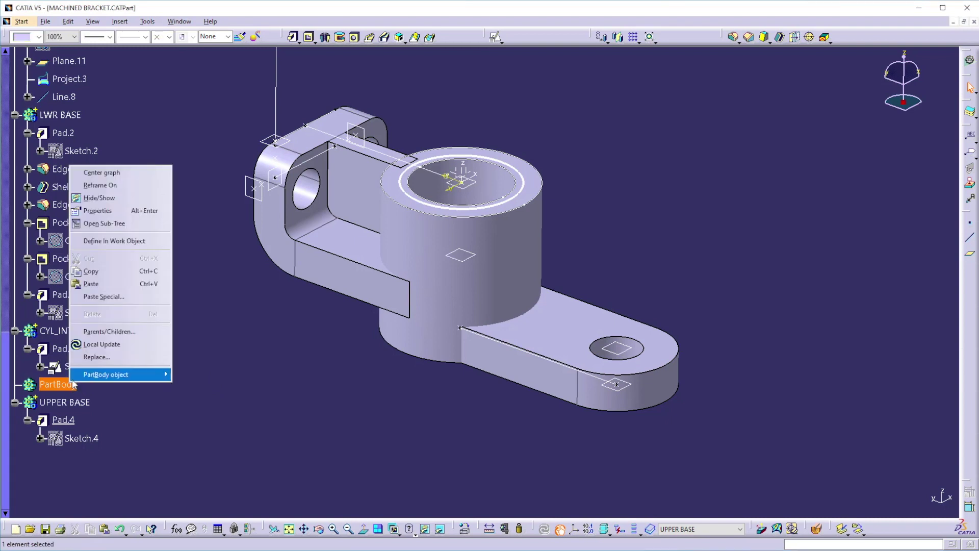
{"action": "left_click", "coordinate": [114, 242]}
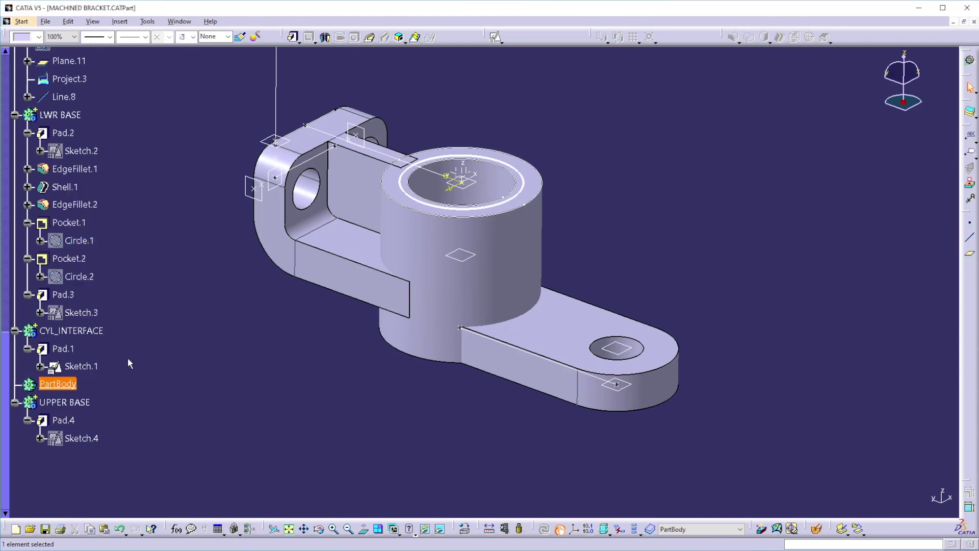
- Add the CYL_INTERFACE body to the PartBody with the Add Boolean operation and expand the PartBody in the tree
{"action": "right_click", "coordinate": [97, 332]}
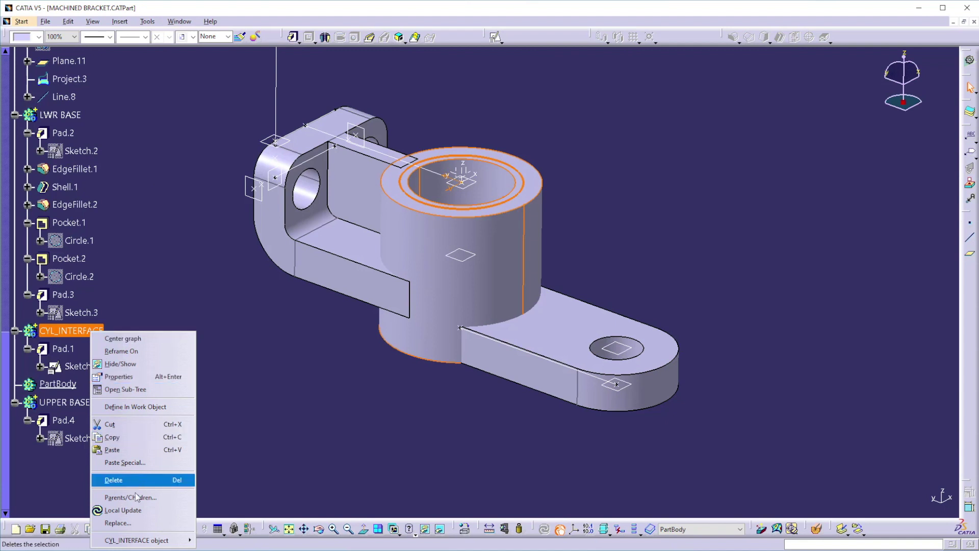
{"action": "mouse_move", "coordinate": [148, 542]}
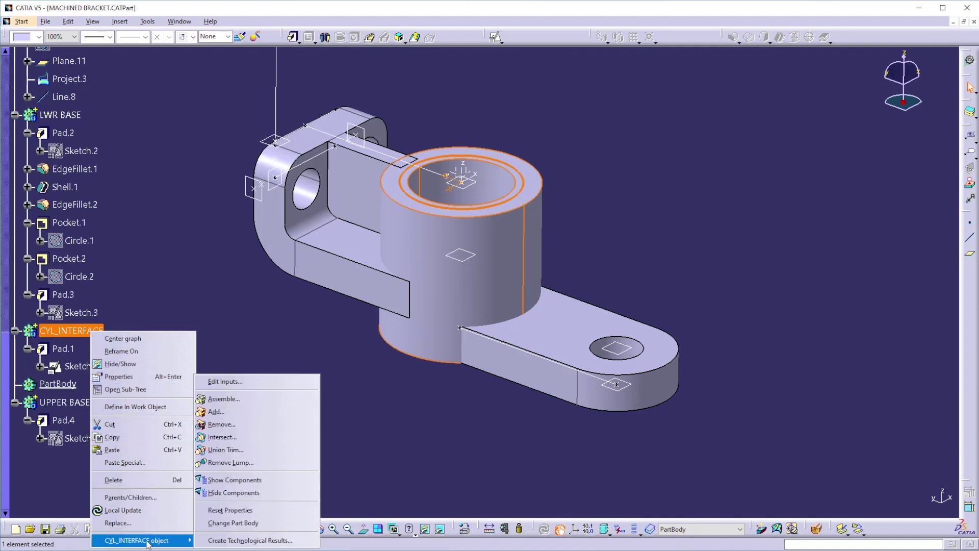
{"action": "left_click", "coordinate": [226, 412]}
{"action": "left_click", "coordinate": [845, 499]}
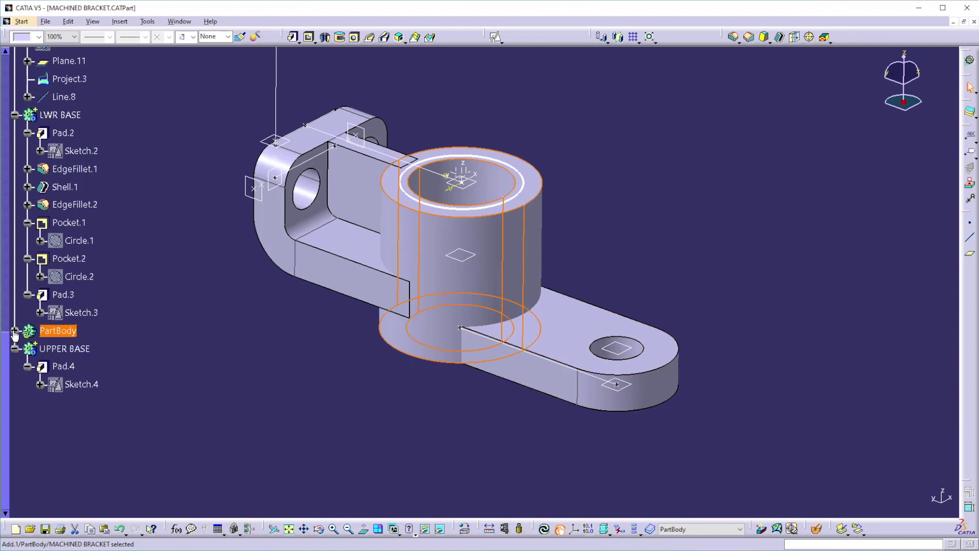
{"action": "left_click", "coordinate": [15, 330]}
{"action": "left_click", "coordinate": [179, 367]}
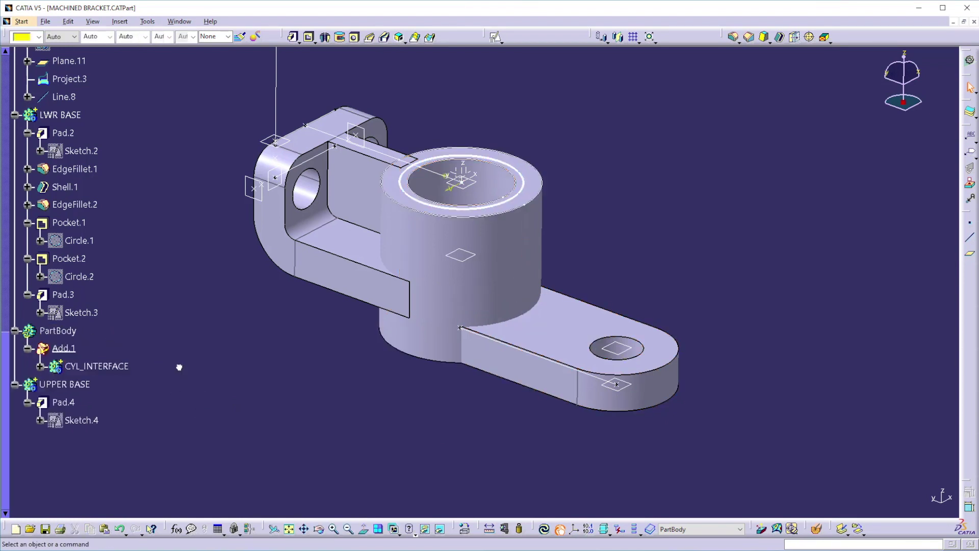
- Union Trim the LWR BASE body with the PartBody, choosing a Pad.3 face as the face to keep
{"action": "right_click", "coordinate": [73, 121]}
{"action": "mouse_move", "coordinate": [134, 329]}
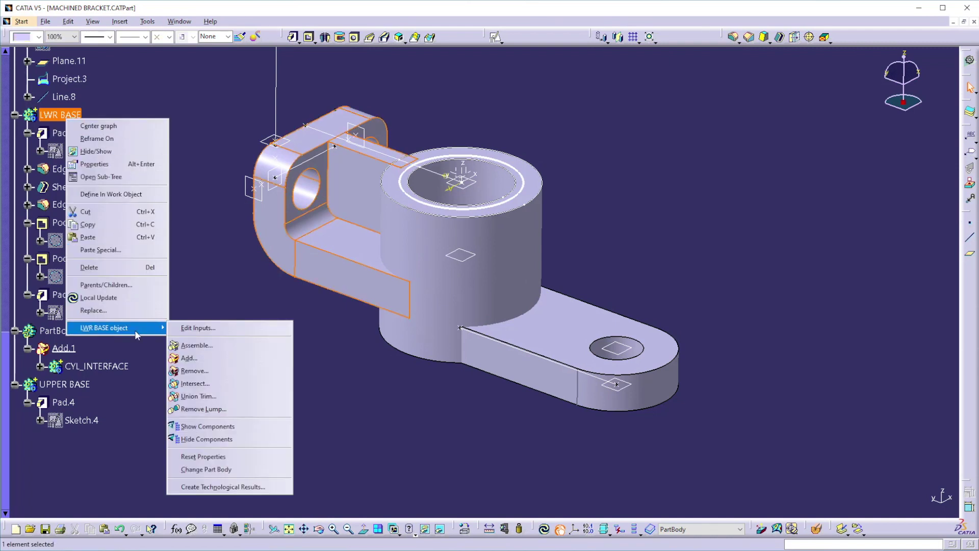
{"action": "left_click", "coordinate": [218, 396]}
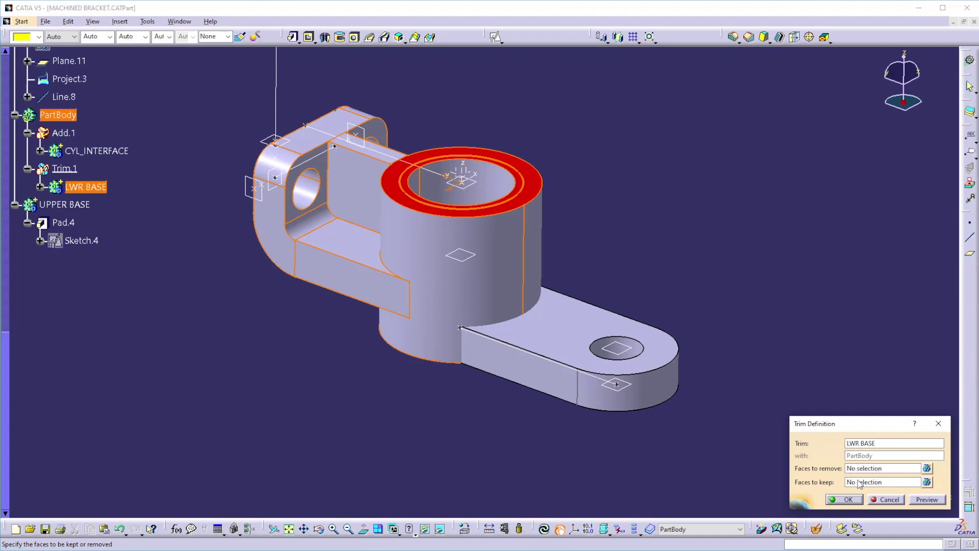
{"action": "left_click", "coordinate": [861, 483]}
{"action": "middle_click_drag", "start_coordinate": [432, 381], "coordinate": [436, 289]}
{"action": "left_click", "coordinate": [417, 259]}
{"action": "middle_click_drag", "start_coordinate": [565, 268], "coordinate": [434, 244]}
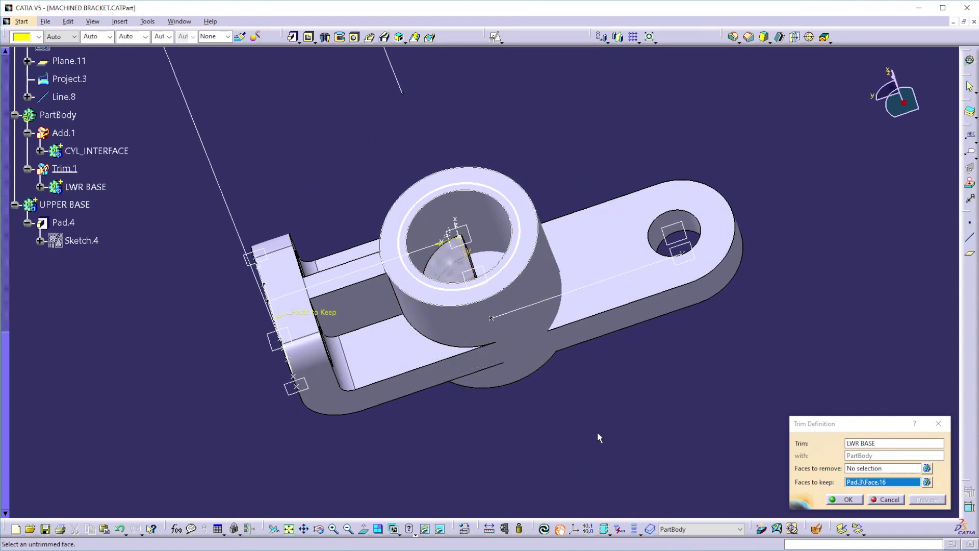
{"action": "left_click", "coordinate": [851, 501]}
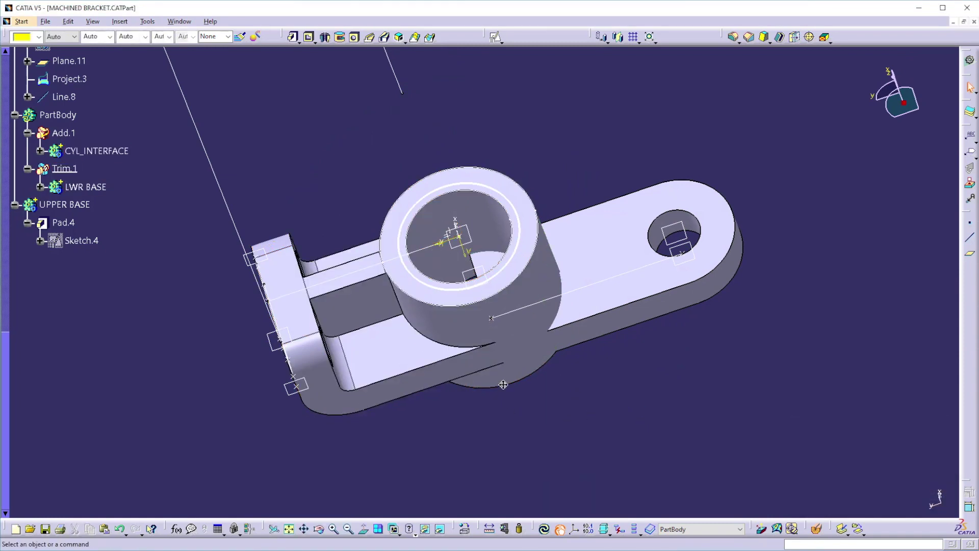
- Union Trim the UPPER BASE body with the PartBody, choosing the inner face of the Pad.4 mounting hole as the face to keep
{"action": "middle_click_drag", "start_coordinate": [503, 384], "coordinate": [460, 323]}
{"action": "right_click", "coordinate": [68, 205]}
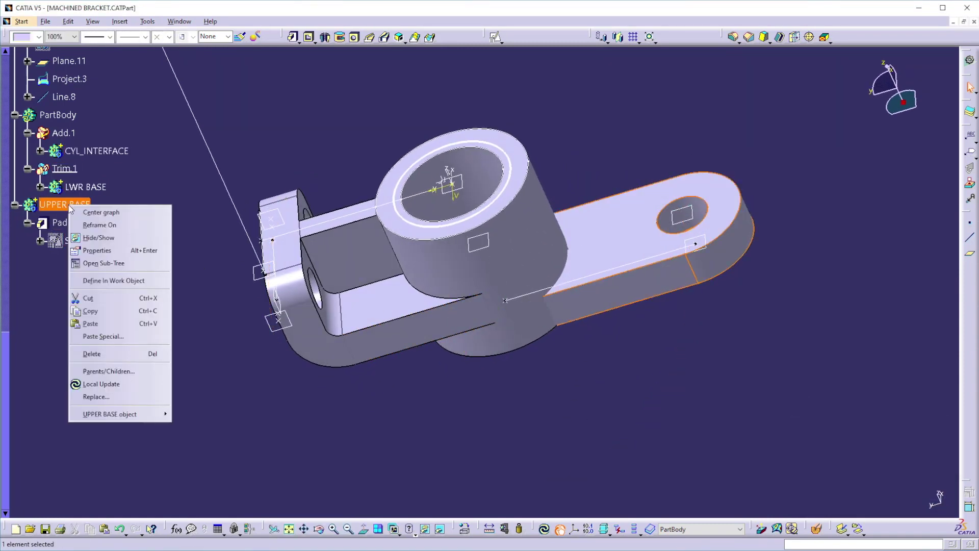
{"action": "mouse_move", "coordinate": [133, 415]}
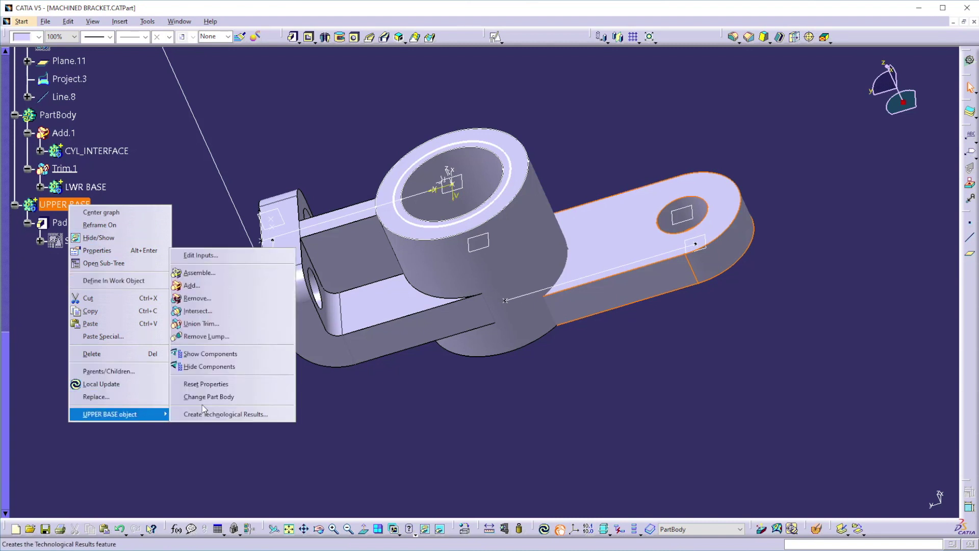
{"action": "left_click", "coordinate": [202, 324]}
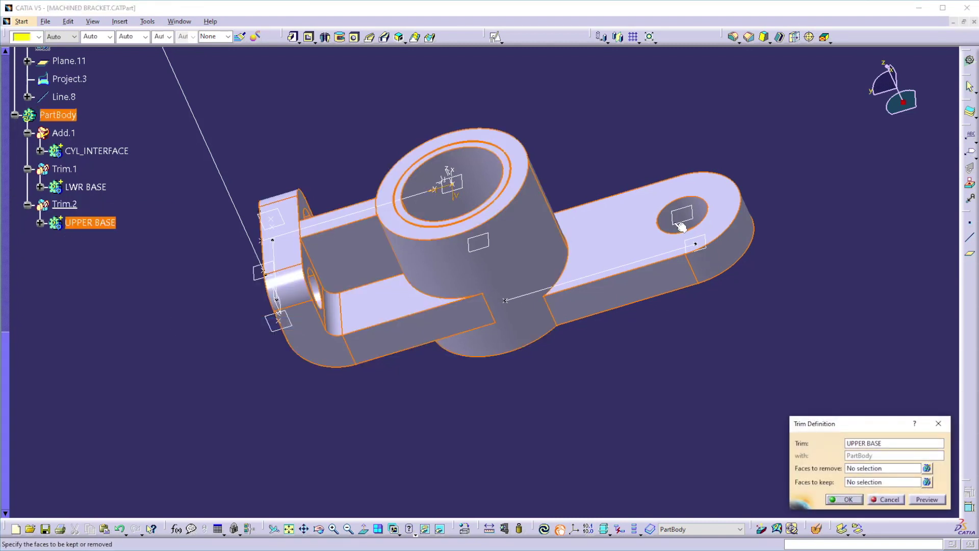
{"action": "left_click", "coordinate": [864, 481]}
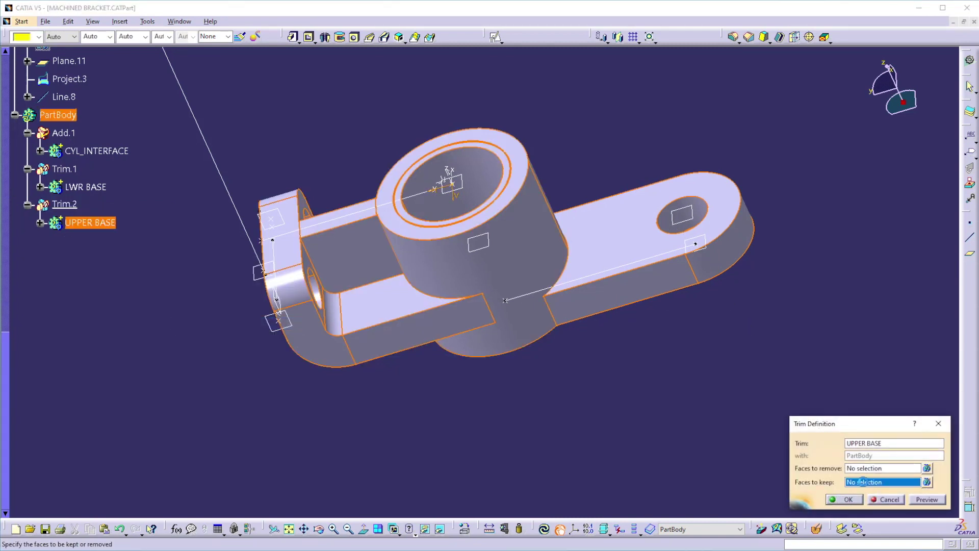
{"action": "left_click", "coordinate": [676, 222]}
{"action": "middle_click_drag", "start_coordinate": [478, 277], "coordinate": [550, 394]}
{"action": "left_click", "coordinate": [847, 499]}
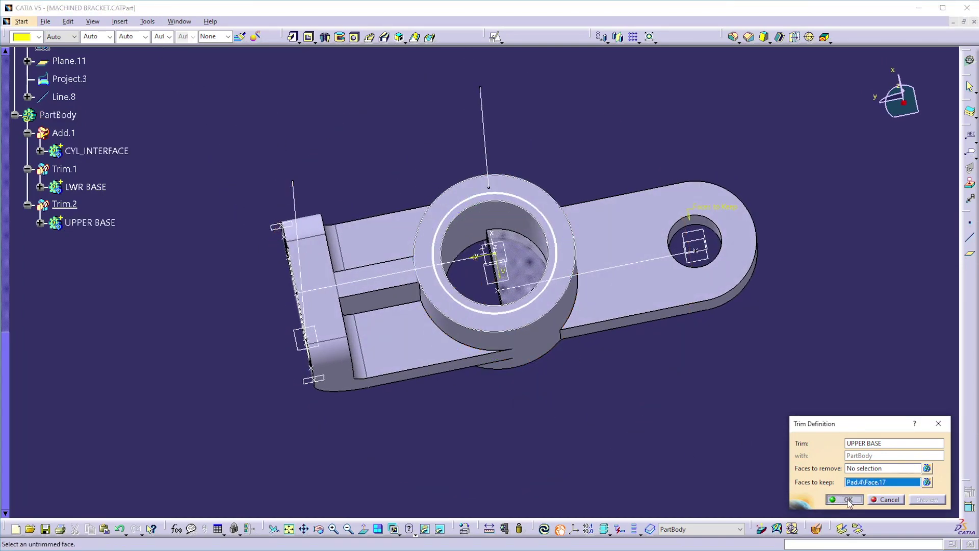
- Reopen Sketch.4 under UPPER BASE and sketch a circle concentric with the 20 mm hole, about 7.6 mm outside it
{"action": "middle_click_drag", "start_coordinate": [545, 415], "coordinate": [407, 211]}
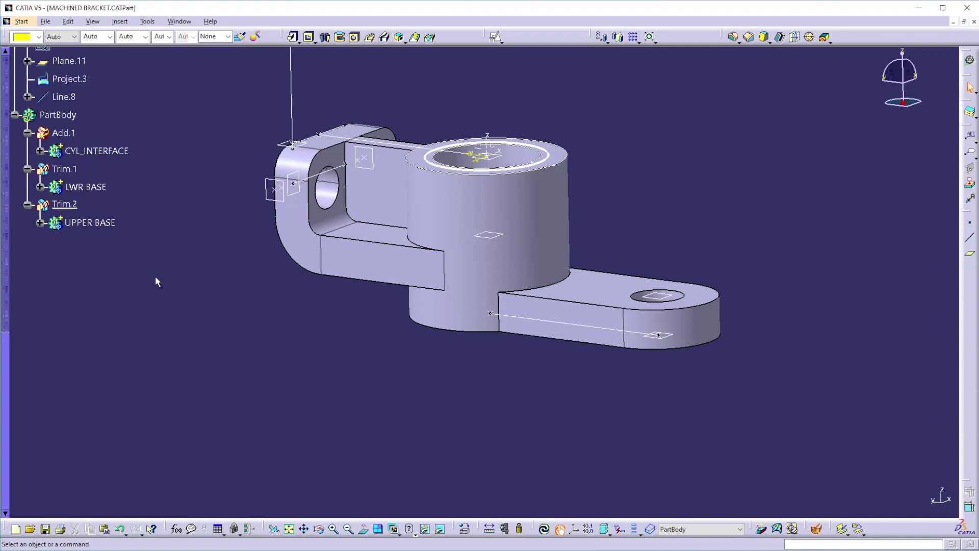
{"action": "left_click", "coordinate": [40, 222]}
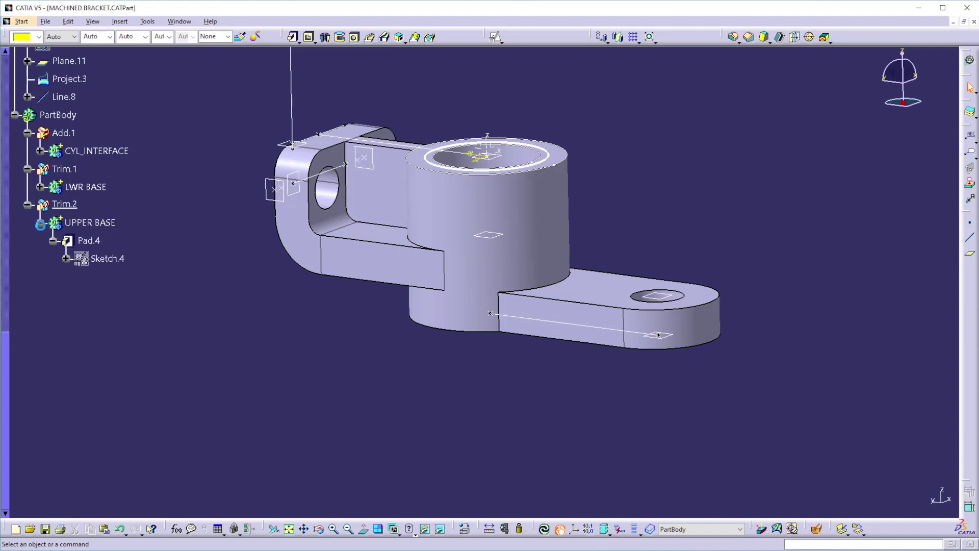
{"action": "double_click", "coordinate": [102, 260]}
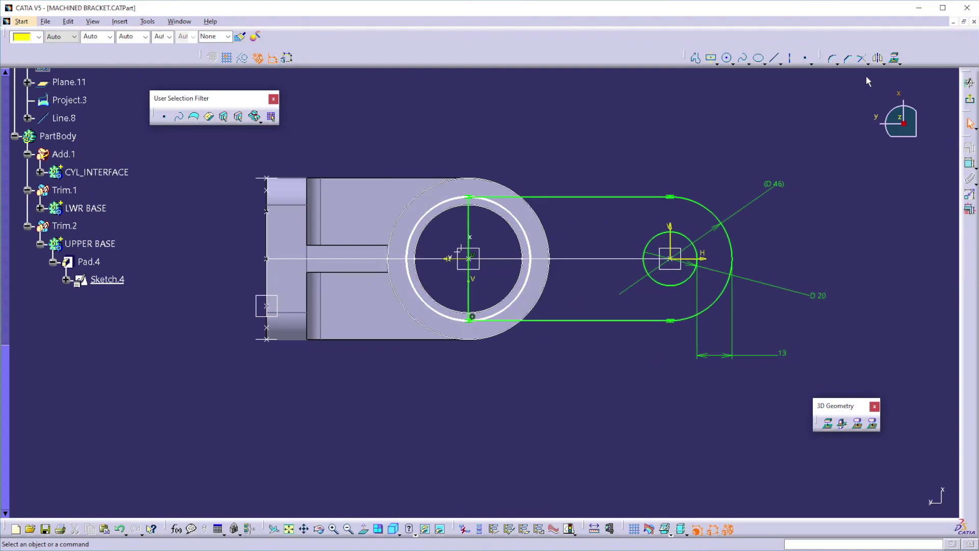
{"action": "left_click", "coordinate": [728, 59]}
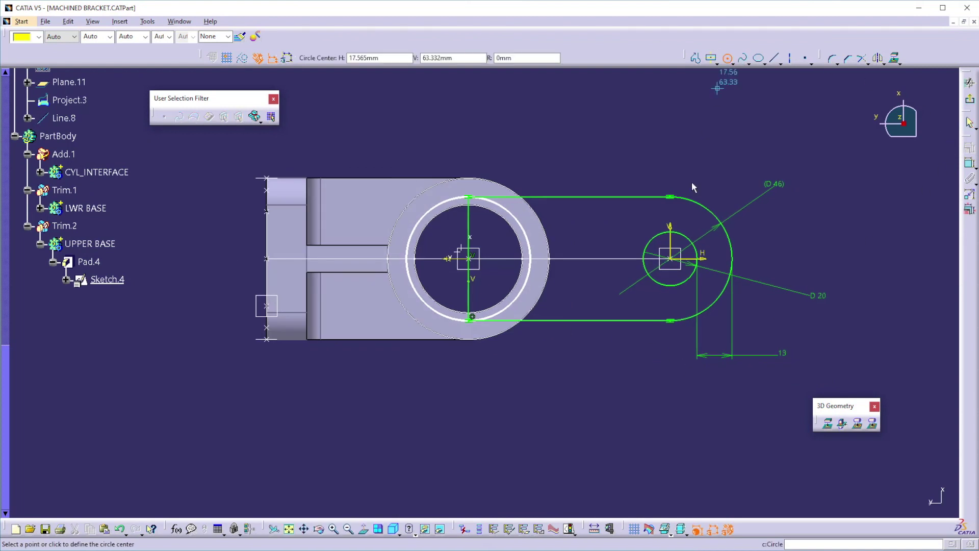
{"action": "left_click", "coordinate": [673, 260]}
{"action": "left_click", "coordinate": [715, 246]}
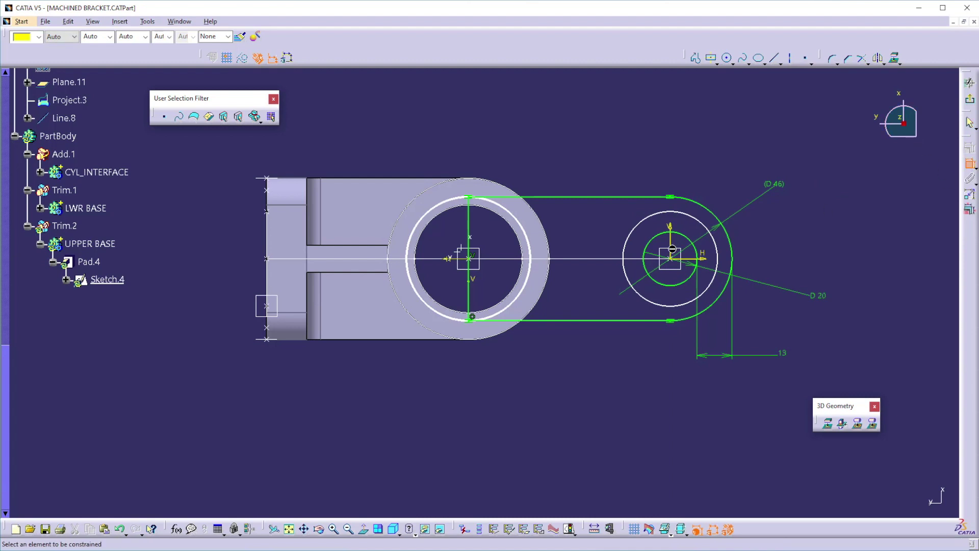
- Dimension the offset between the 20 mm hole circle and the new outer circle, setting it to 10 mm
{"action": "left_click", "coordinate": [642, 261]}
{"action": "left_click", "coordinate": [625, 256]}
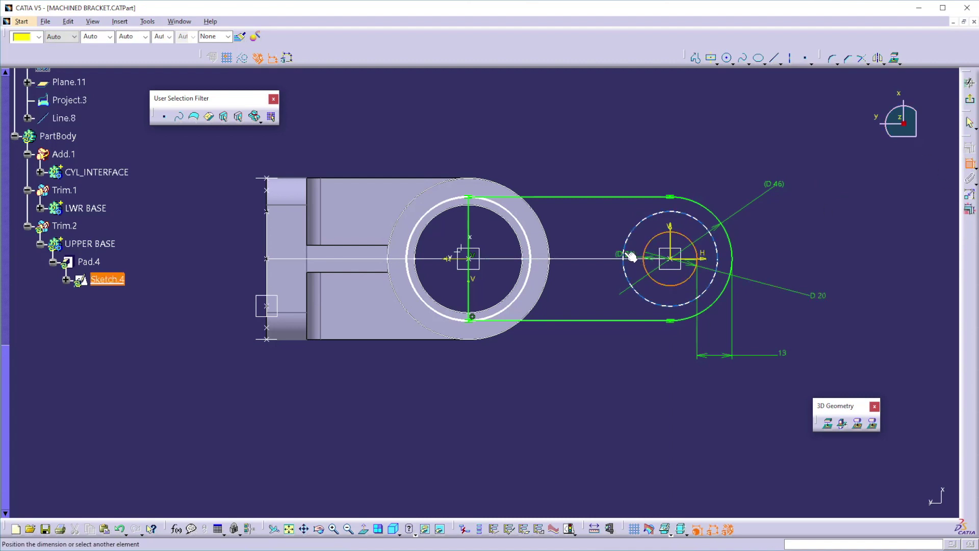
{"action": "double_click", "coordinate": [632, 143]}
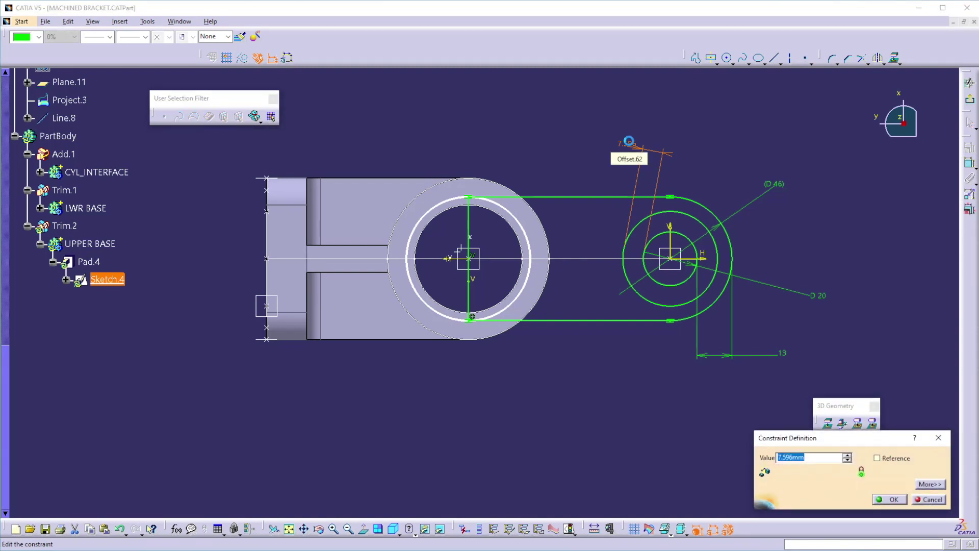
{"action": "type", "text": "10"}
{"action": "key", "text": "Return"}
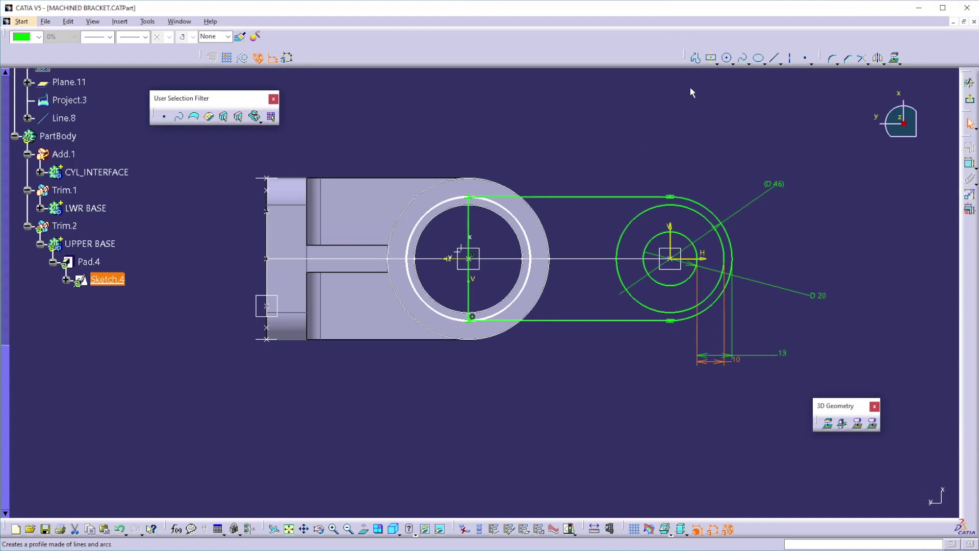
- Make the outer circle around the 20 mm hole an output feature of Sketch.4 and exit the sketch
{"action": "right_click", "coordinate": [633, 225]}
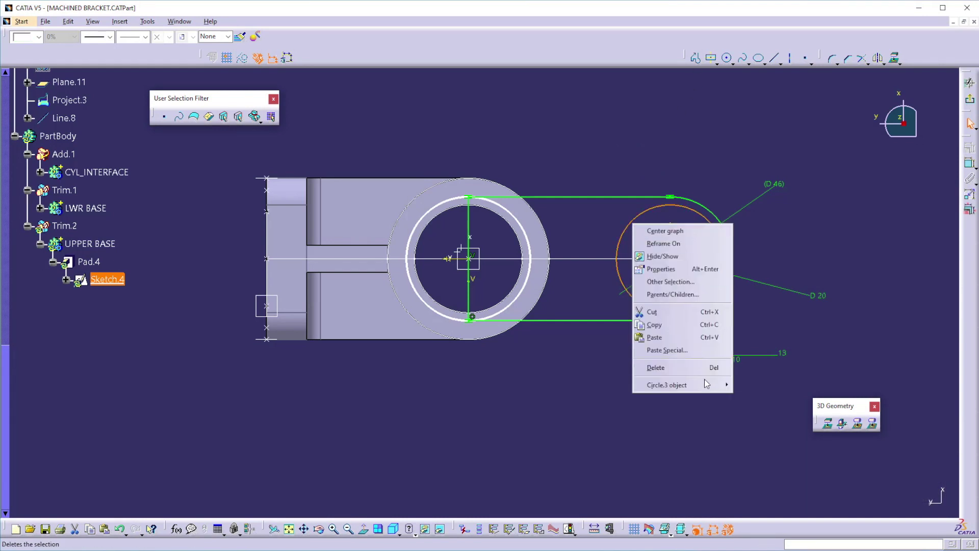
{"action": "mouse_move", "coordinate": [704, 385]}
{"action": "left_click", "coordinate": [766, 446]}
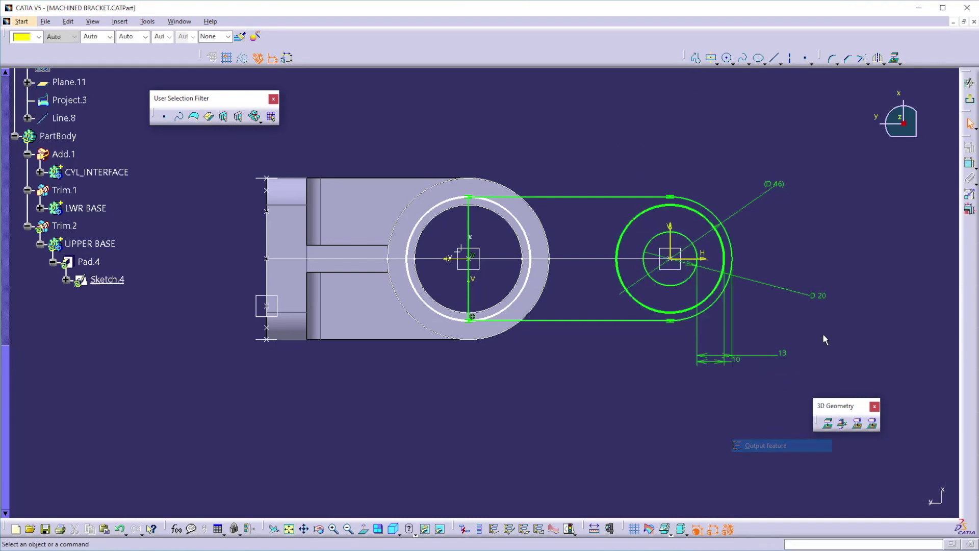
{"action": "left_click", "coordinate": [969, 83]}
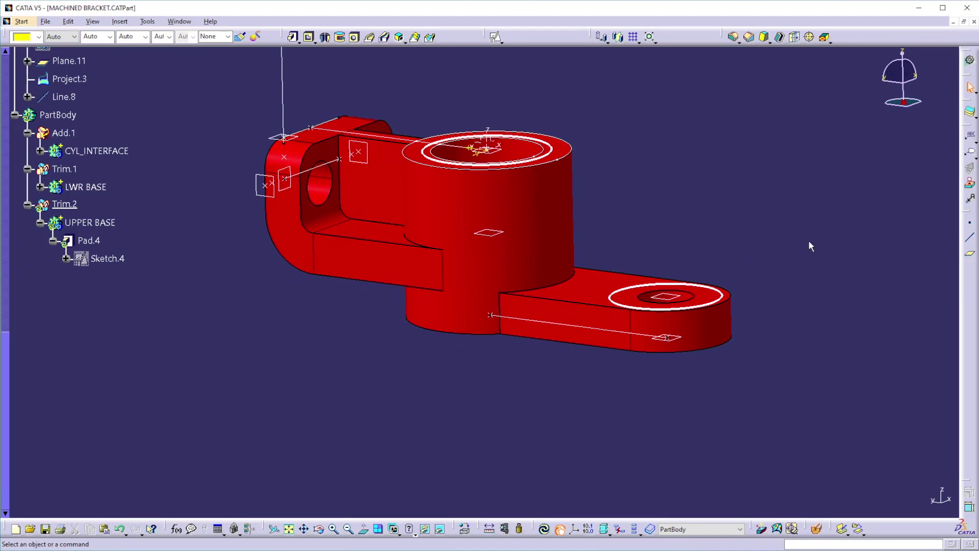
- Switch to surface design and create an extremum on the output circle along Line.8, using the minimum
{"action": "key", "text": "ctrl+g"}
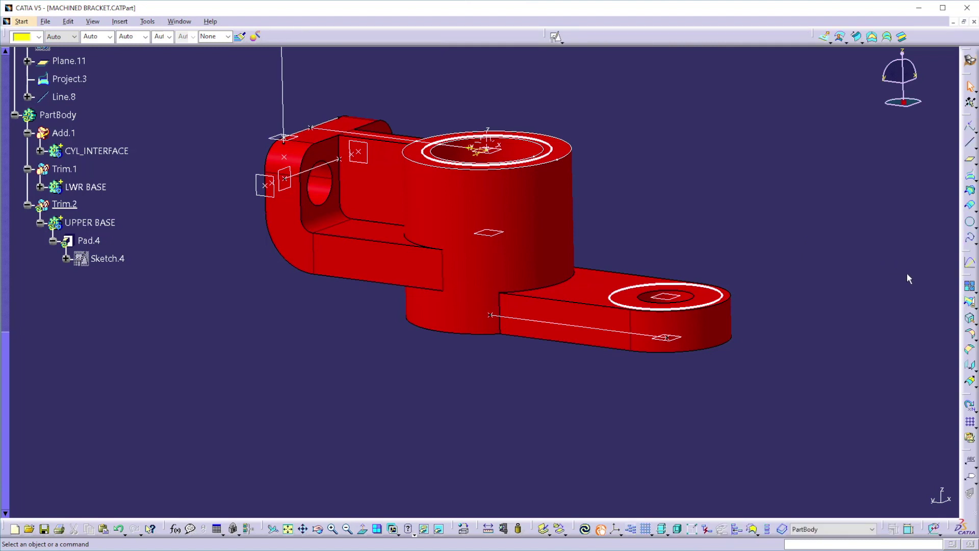
{"action": "left_click", "coordinate": [970, 127]}
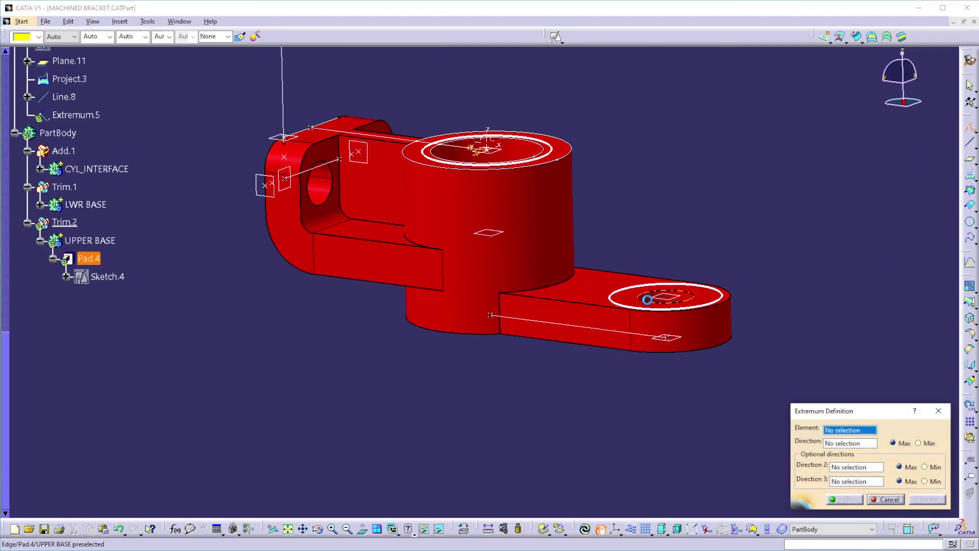
{"action": "left_click", "coordinate": [647, 300]}
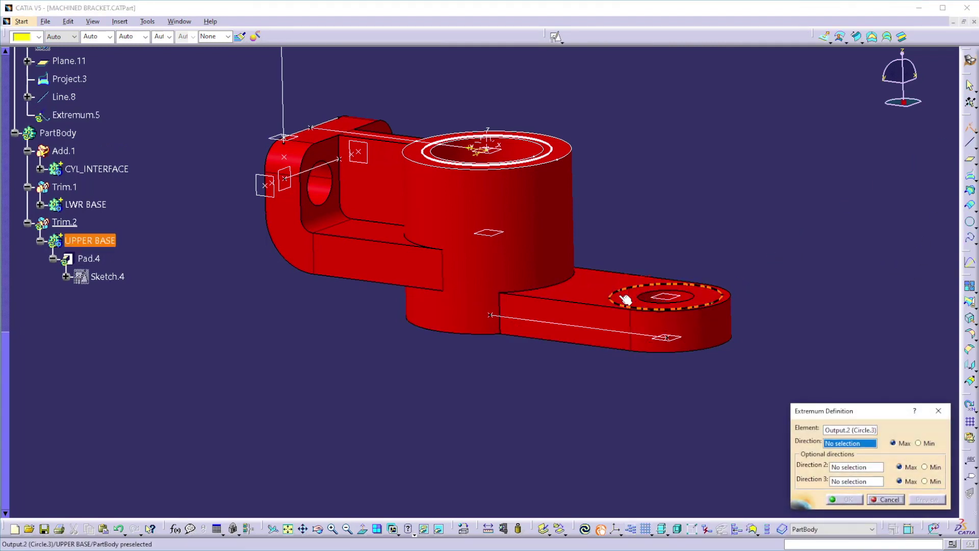
{"action": "left_click", "coordinate": [596, 332]}
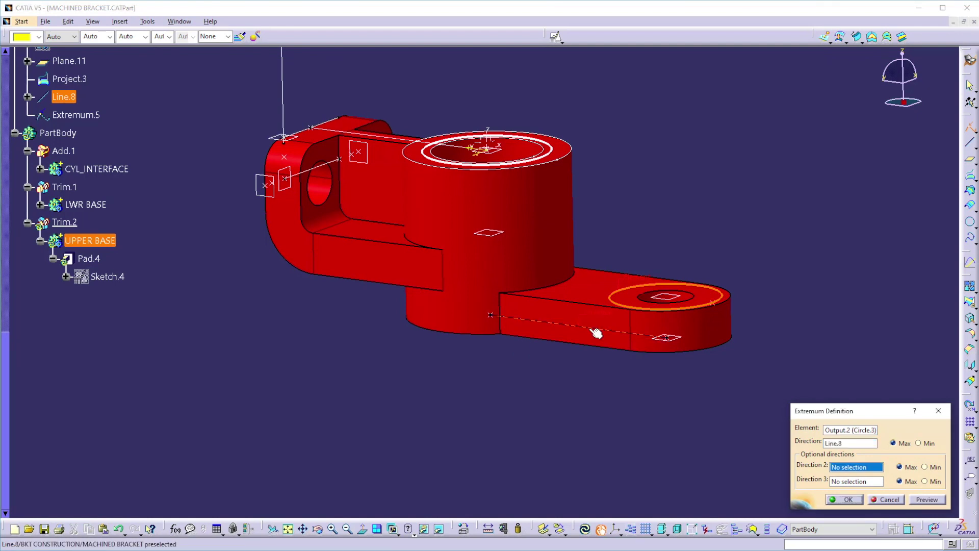
{"action": "left_click", "coordinate": [920, 443]}
{"action": "left_click", "coordinate": [844, 499]}
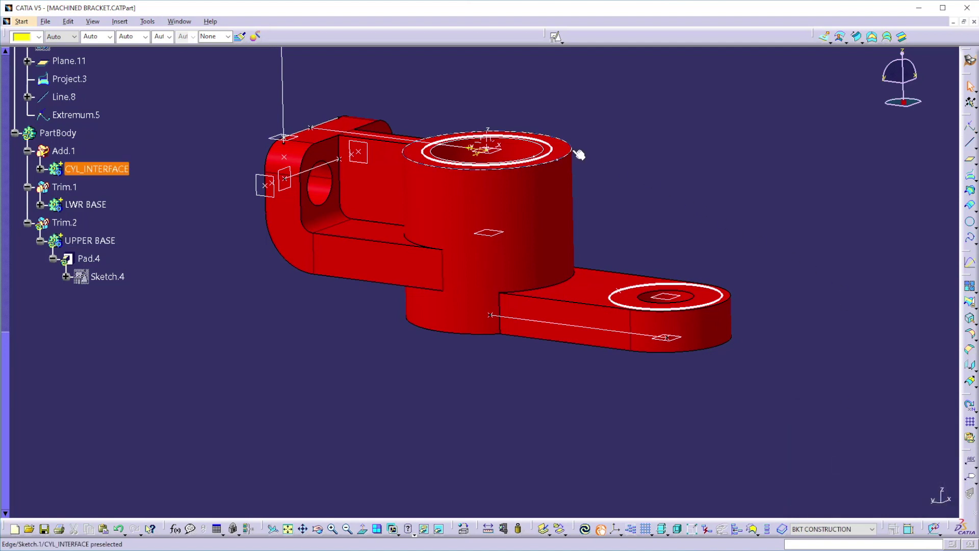
- Create a maximum extremum on the cylinder's Sketch.1 edge along Line.8
{"action": "left_click", "coordinate": [970, 129]}
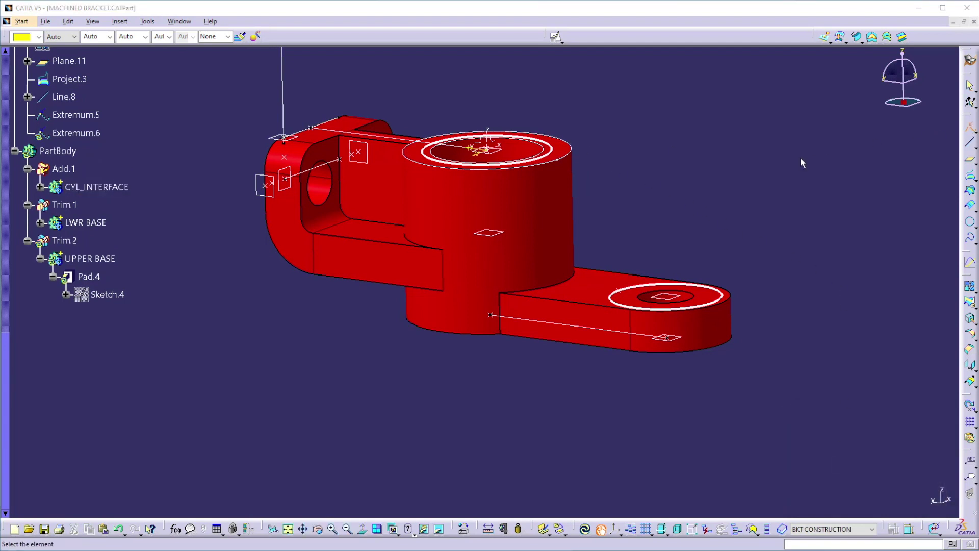
{"action": "left_click", "coordinate": [578, 153]}
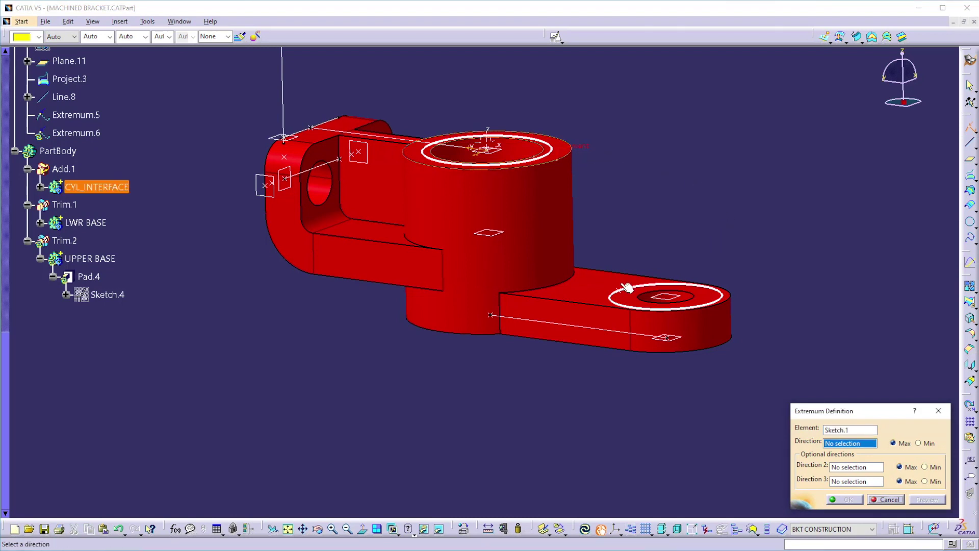
{"action": "left_click", "coordinate": [579, 327]}
{"action": "left_click", "coordinate": [859, 503]}
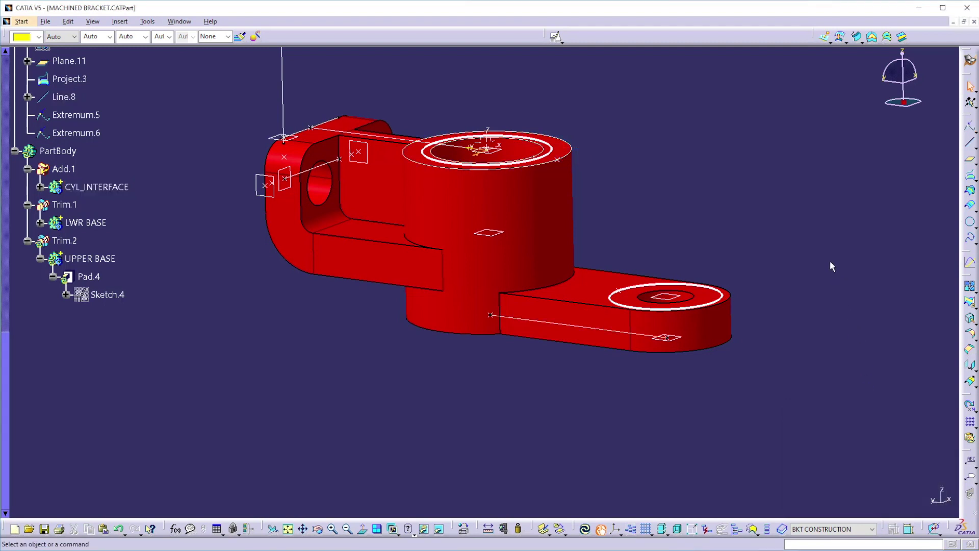
- Create a plane through point and line, using point MOUNT3 and the vertical line above the cylinder
{"action": "left_click", "coordinate": [969, 159]}
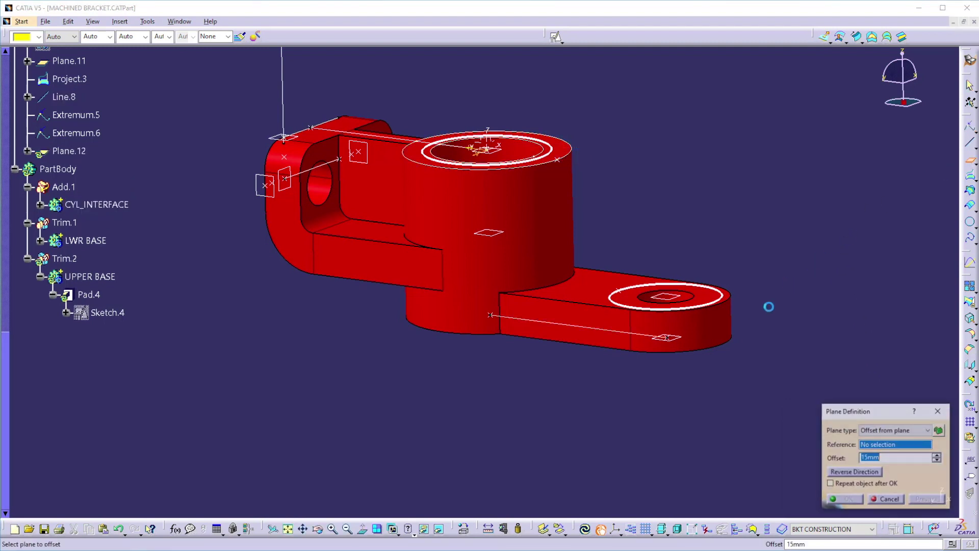
{"action": "left_click", "coordinate": [878, 429]}
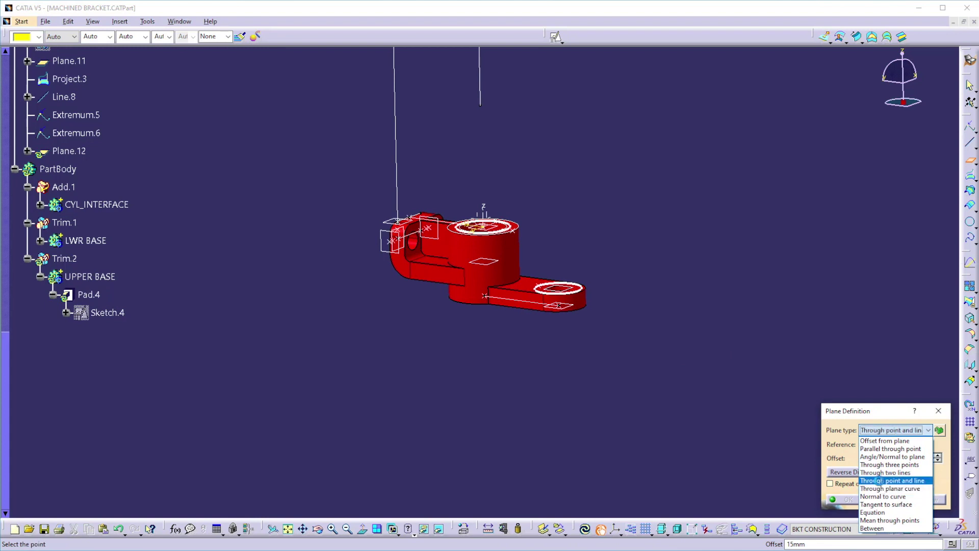
{"action": "left_click", "coordinate": [882, 480]}
{"action": "left_click", "coordinate": [561, 307]}
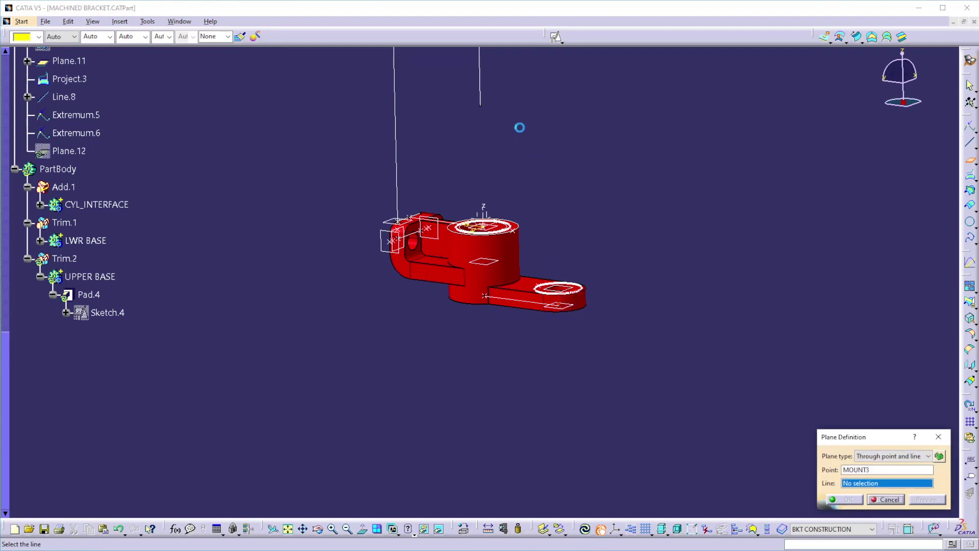
{"action": "left_click", "coordinate": [481, 98]}
{"action": "left_click", "coordinate": [855, 500]}
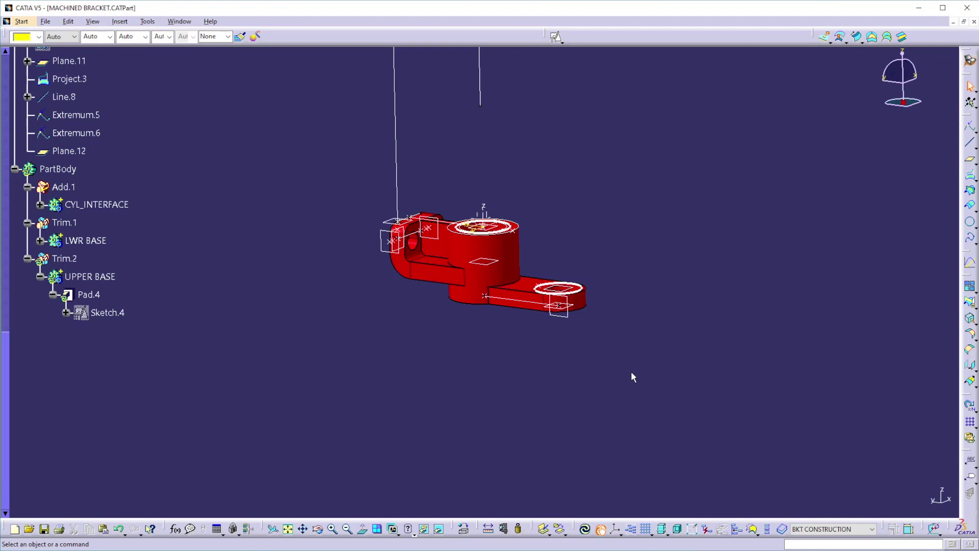
- Return to part design, make PartBody the work object, and start a positioned sketch on Plane.12 with its origin projected from MOUNT3
{"action": "key", "text": "alt+p"}
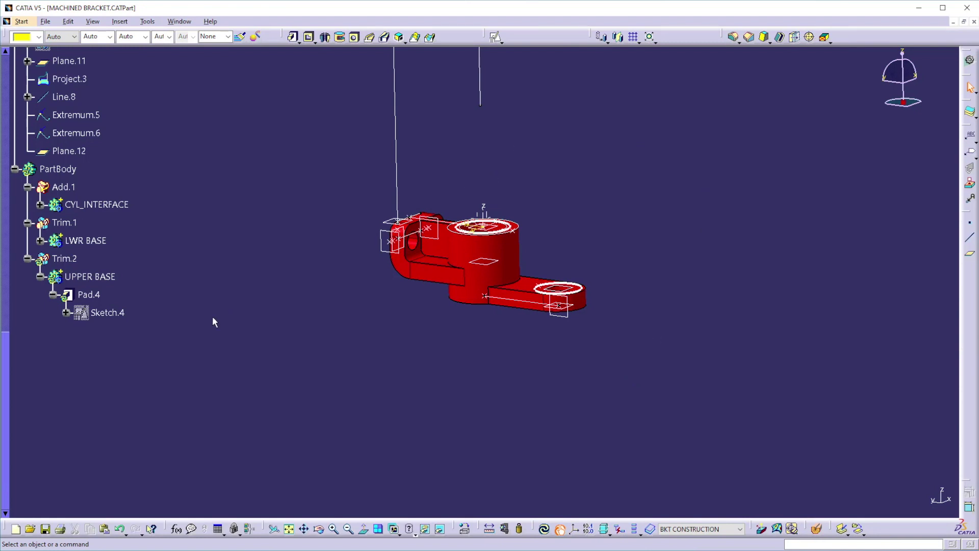
{"action": "right_click", "coordinate": [60, 167]}
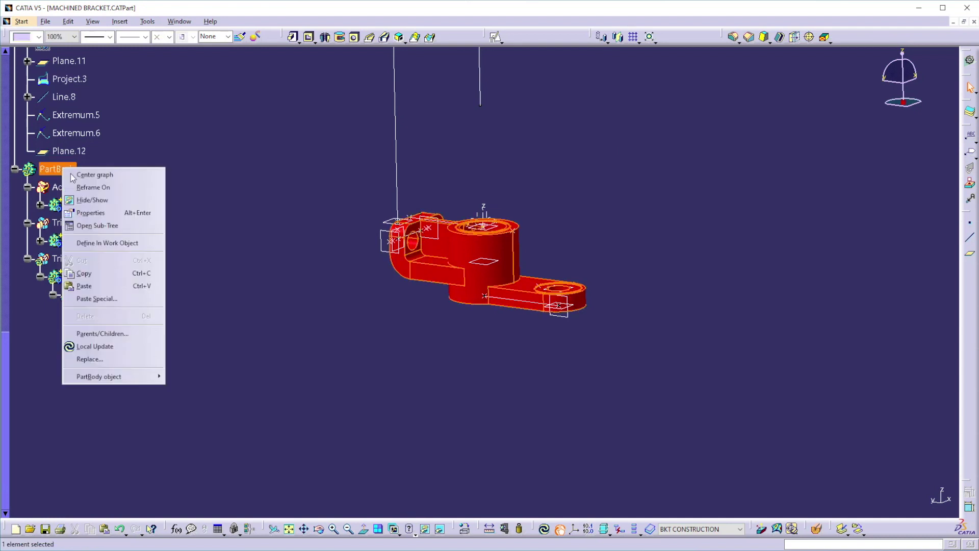
{"action": "left_click", "coordinate": [107, 243]}
{"action": "left_click", "coordinate": [495, 37]}
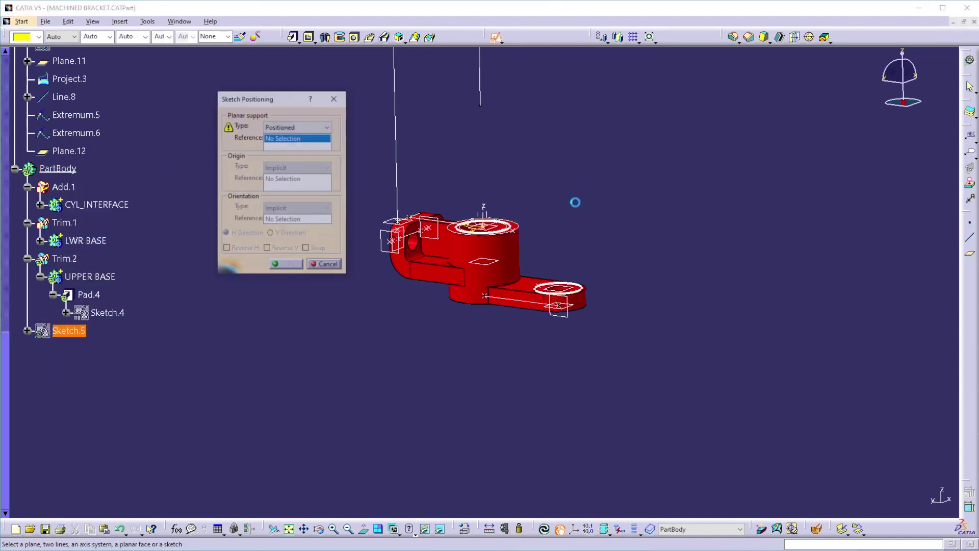
{"action": "left_click", "coordinate": [572, 321]}
{"action": "left_click", "coordinate": [283, 167]}
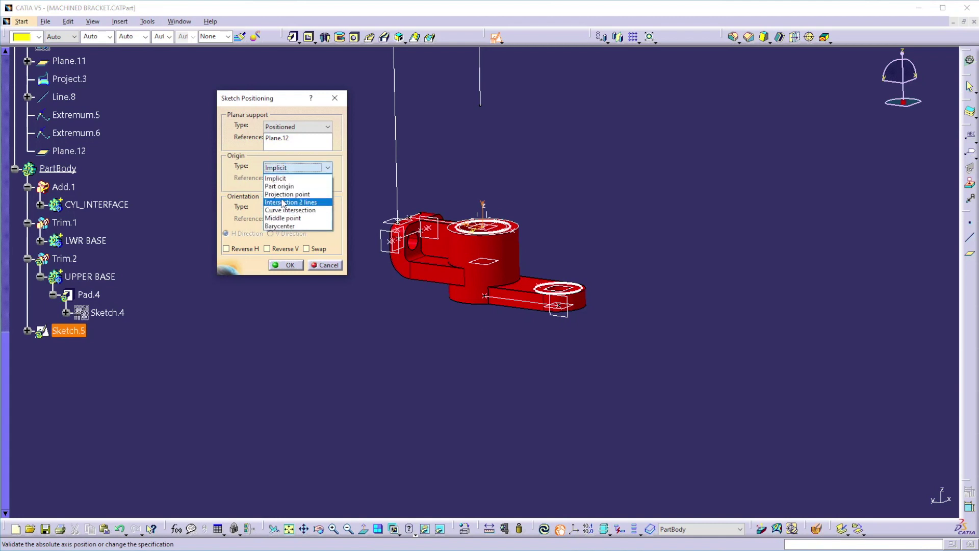
{"action": "left_click", "coordinate": [284, 195]}
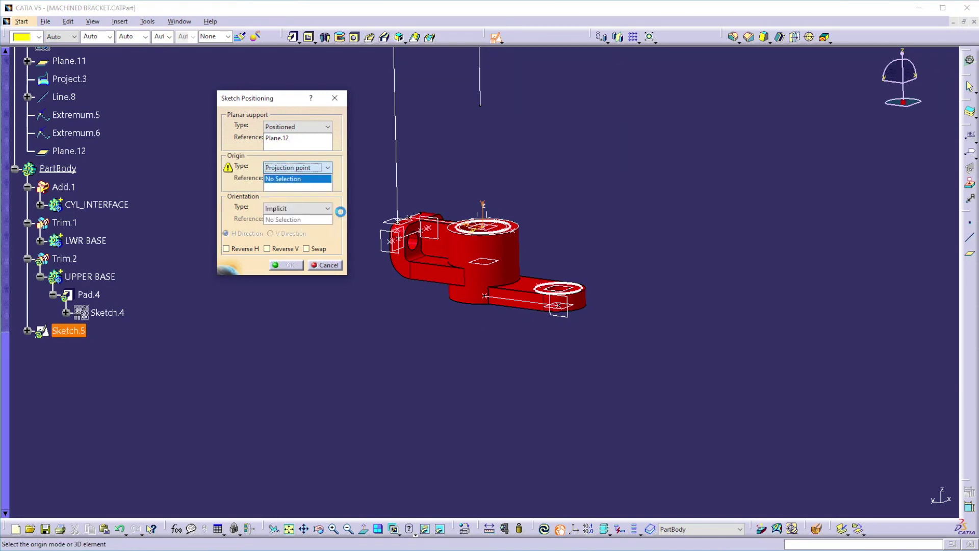
{"action": "left_click", "coordinate": [560, 305]}
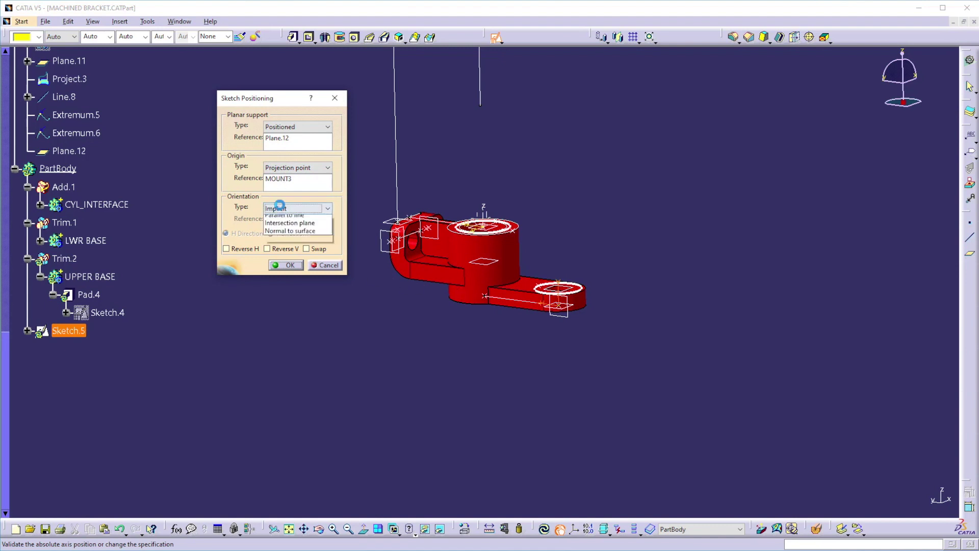
- Orient the sketch's H direction parallel to Line.8, reverse V and enter the sketch
{"action": "left_click", "coordinate": [297, 208]}
{"action": "left_click", "coordinate": [294, 267]}
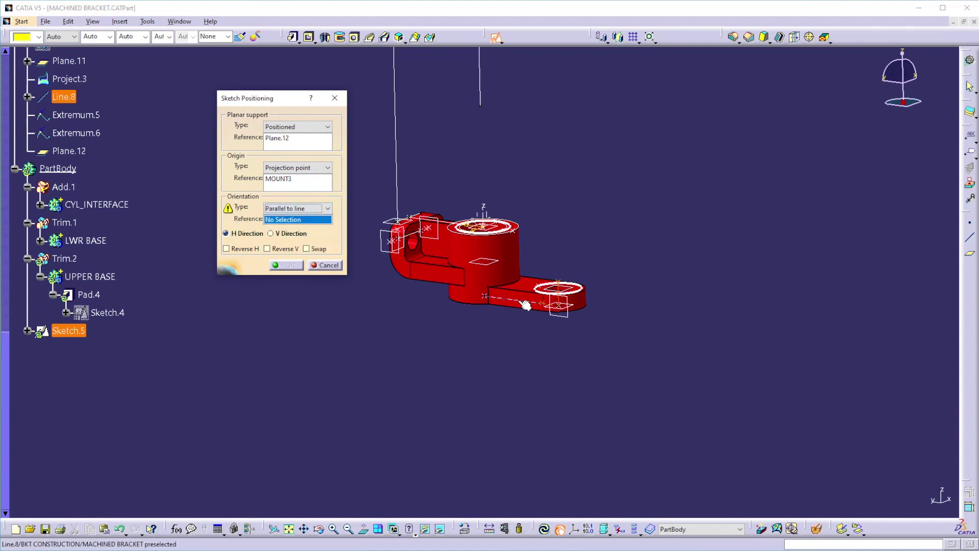
{"action": "left_click", "coordinate": [519, 304]}
{"action": "left_click", "coordinate": [284, 248]}
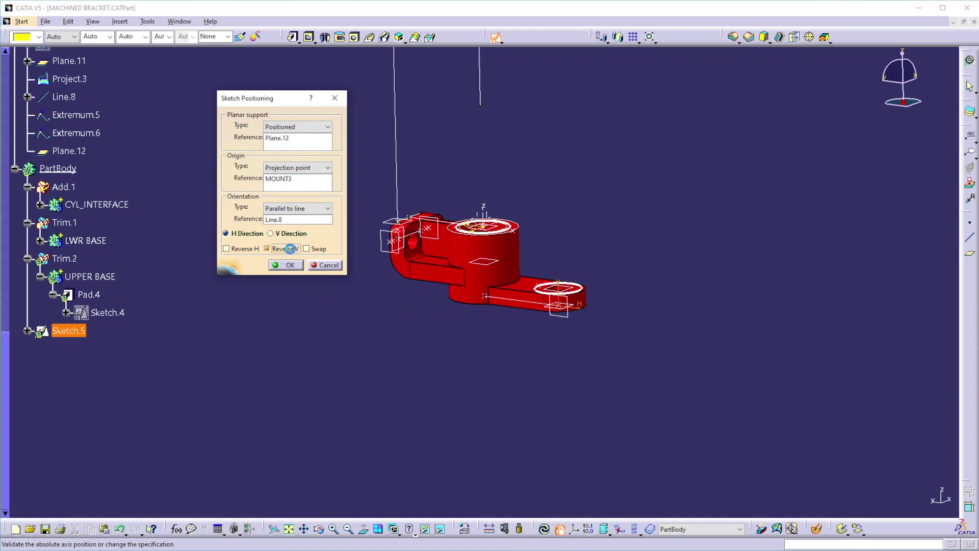
{"action": "left_click", "coordinate": [298, 266]}
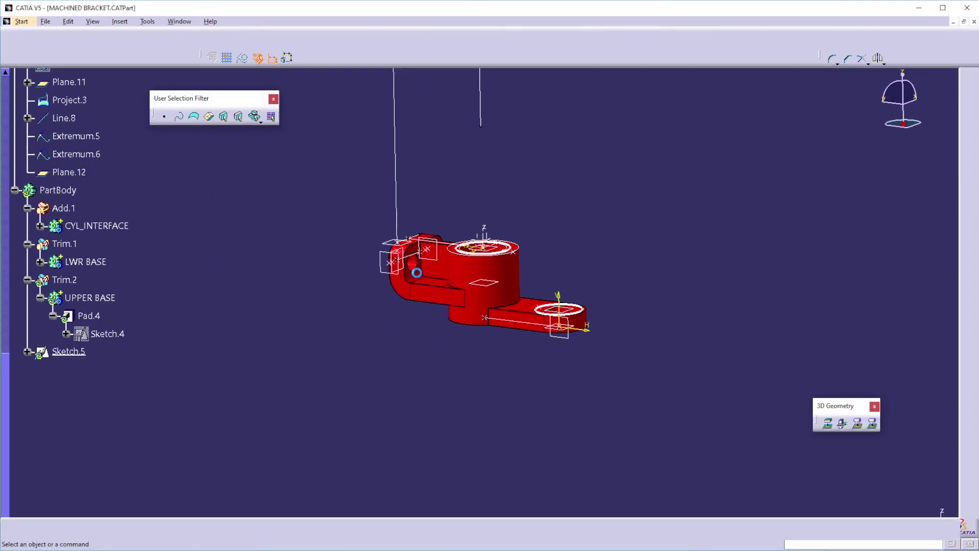
- Sketch a profile with a horizontal line about 16 mm long and a sloped line about 50 mm long, deleting the surplus third segment
{"action": "mouse_move", "coordinate": [457, 320]}
{"action": "middle_mouse_down"}
{"action": "mouse_move", "coordinate": [481, 275]}
{"action": "mouse_move", "coordinate": [566, 267]}
{"action": "middle_mouse_up"}
{"action": "left_click", "coordinate": [696, 60]}
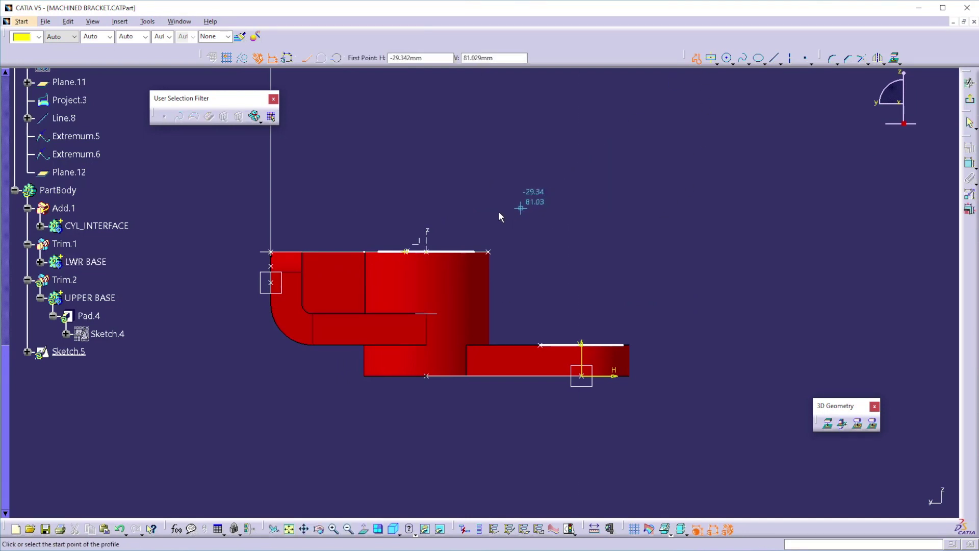
{"action": "left_click", "coordinate": [467, 237]}
{"action": "left_click", "coordinate": [500, 238]}
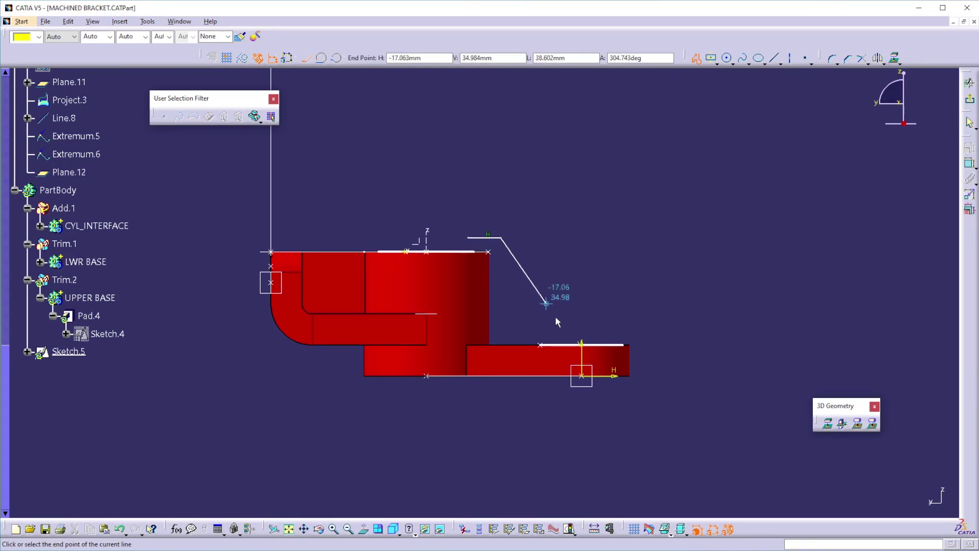
{"action": "left_click", "coordinate": [551, 328]}
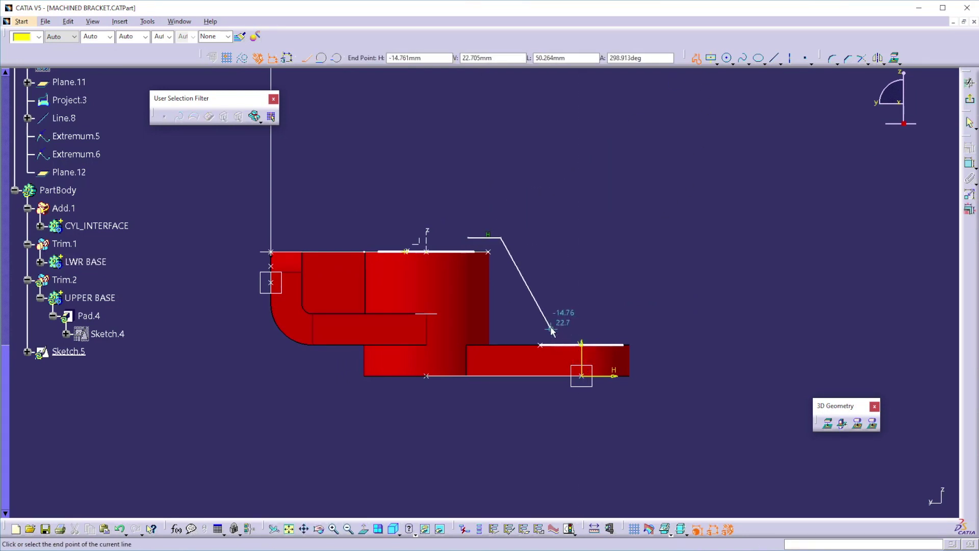
{"action": "double_click", "coordinate": [610, 300]}
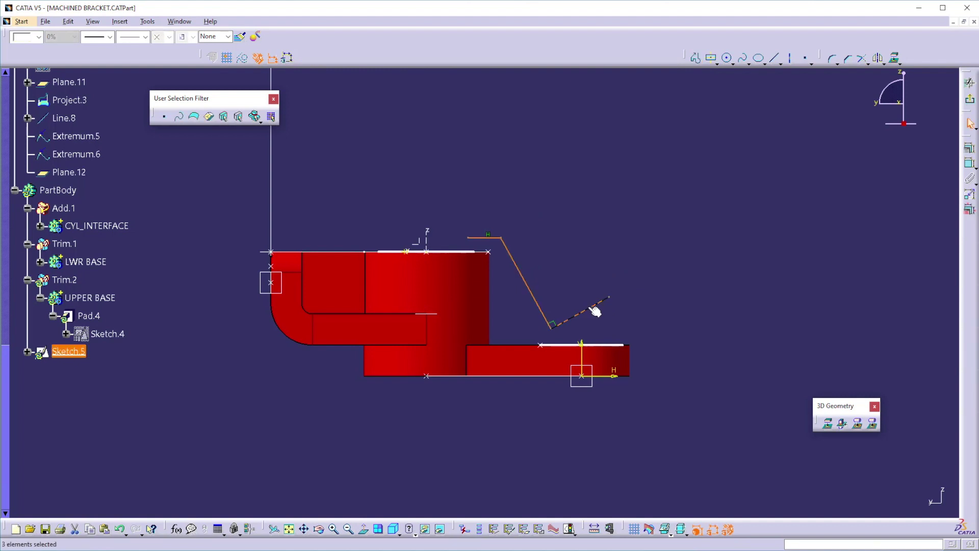
{"action": "left_click", "coordinate": [608, 339]}
{"action": "left_click", "coordinate": [594, 304]}
{"action": "key", "text": "Delete"}
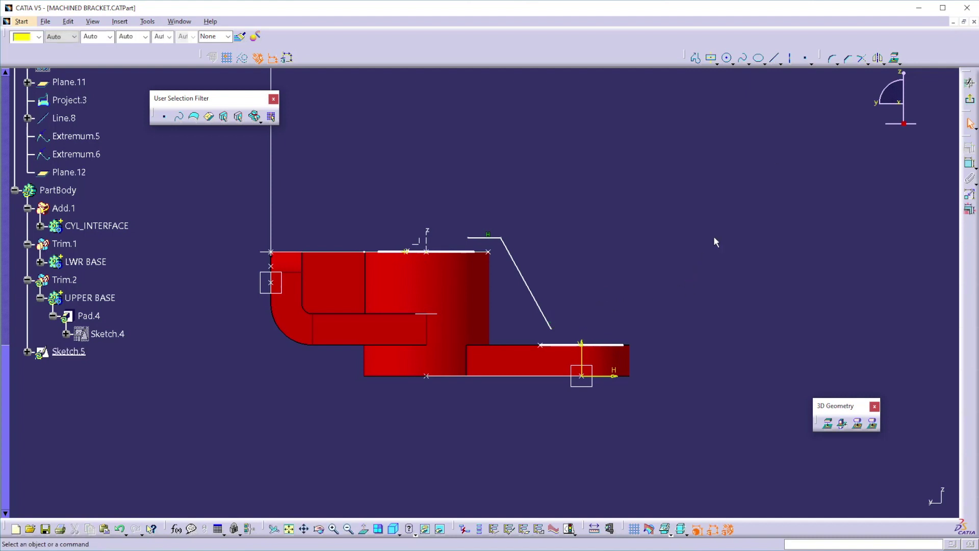
- Make the sloped line's lower endpoint coincident with the extremum point on the mounting hole's outer circle
{"action": "left_click", "coordinate": [970, 164]}
{"action": "left_click", "coordinate": [550, 329]}
{"action": "left_click", "coordinate": [544, 346]}
{"action": "right_click", "coordinate": [608, 295]}
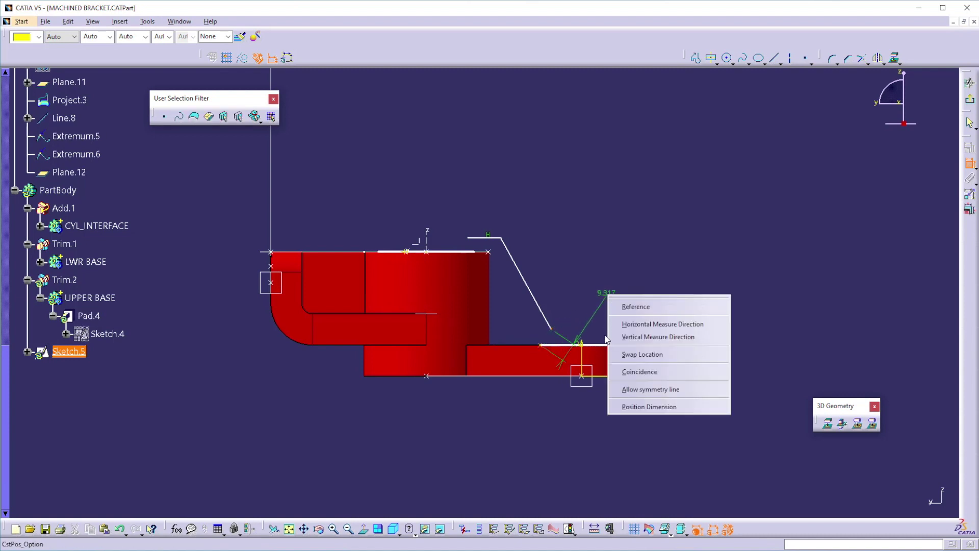
{"action": "left_click", "coordinate": [627, 373]}
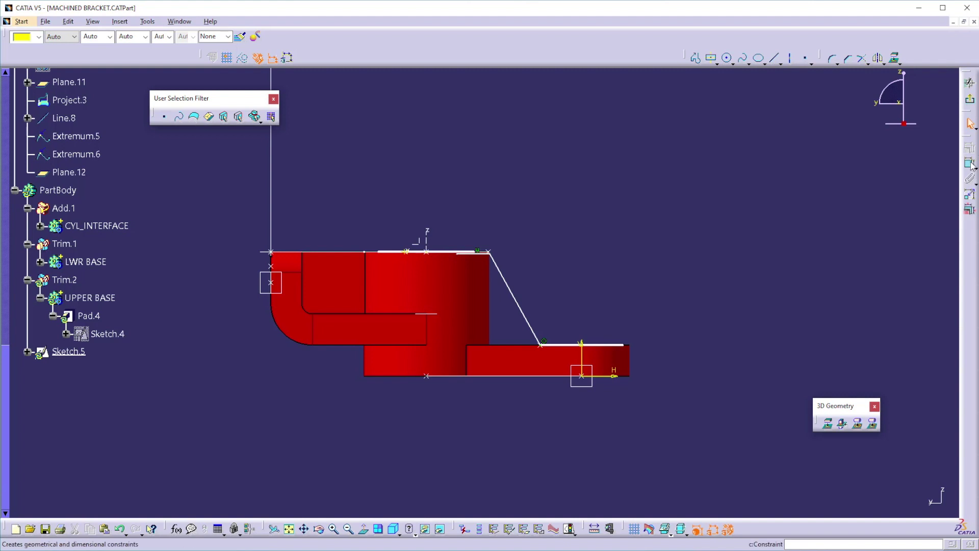
- Make the sloped line's upper endpoint coincident with the extremum point on the cylinder's top edge
{"action": "left_click", "coordinate": [490, 255]}
{"action": "left_click", "coordinate": [492, 254]}
{"action": "right_click", "coordinate": [570, 226]}
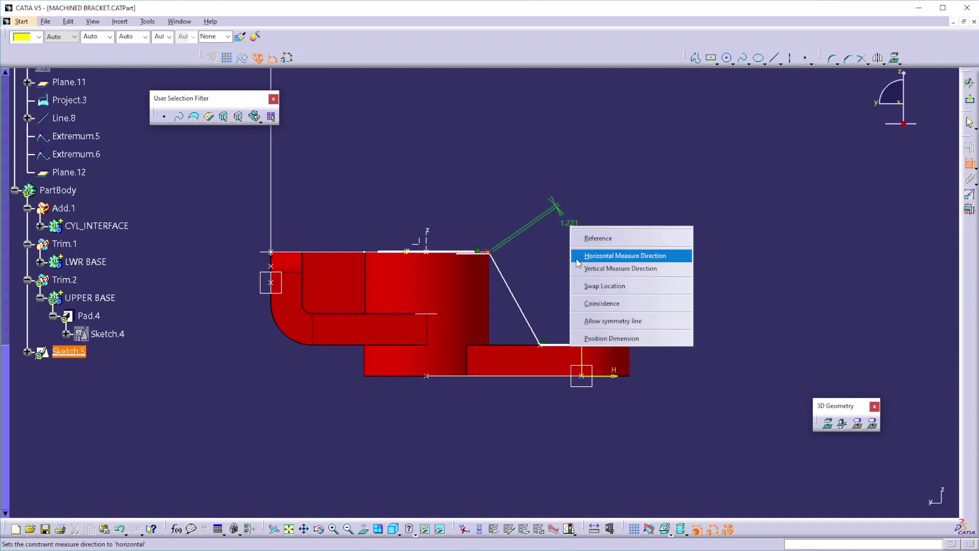
{"action": "left_click", "coordinate": [599, 303]}
- Dimension the short horizontal line, set its length to 5 mm and exit the sketch
{"action": "left_click", "coordinate": [969, 163]}
{"action": "left_click", "coordinate": [482, 252]}
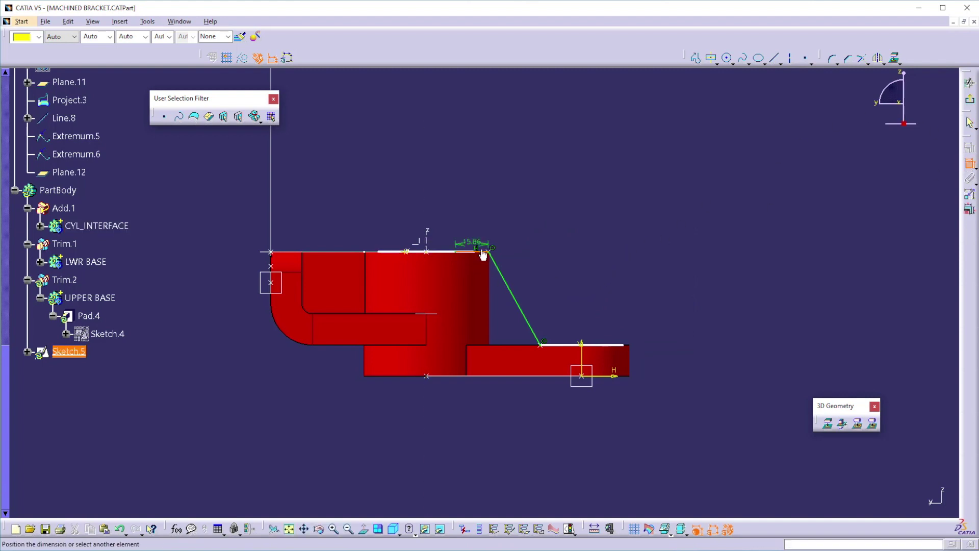
{"action": "left_click", "coordinate": [507, 202]}
{"action": "double_click", "coordinate": [506, 200]}
{"action": "type", "text": "5"}
{"action": "key", "text": "Return"}
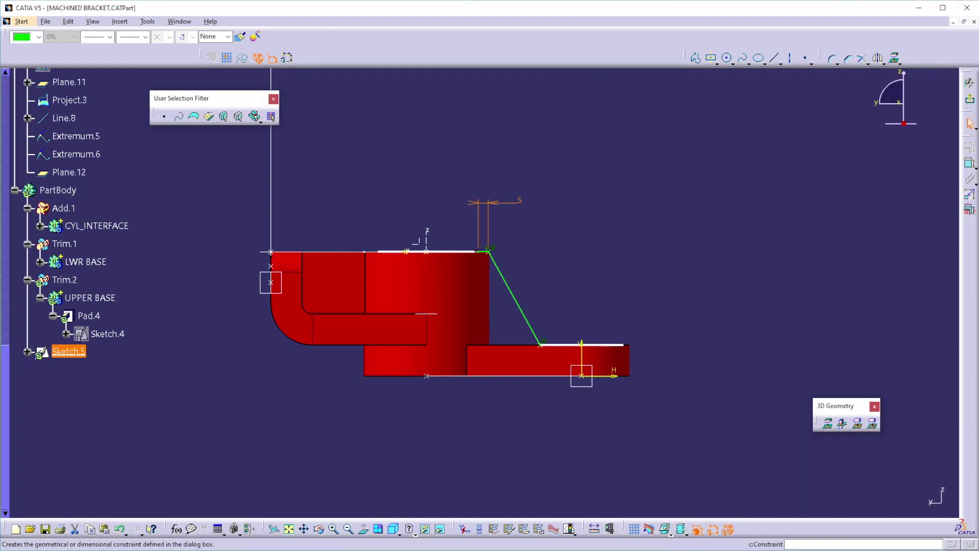
{"action": "left_click", "coordinate": [969, 99]}
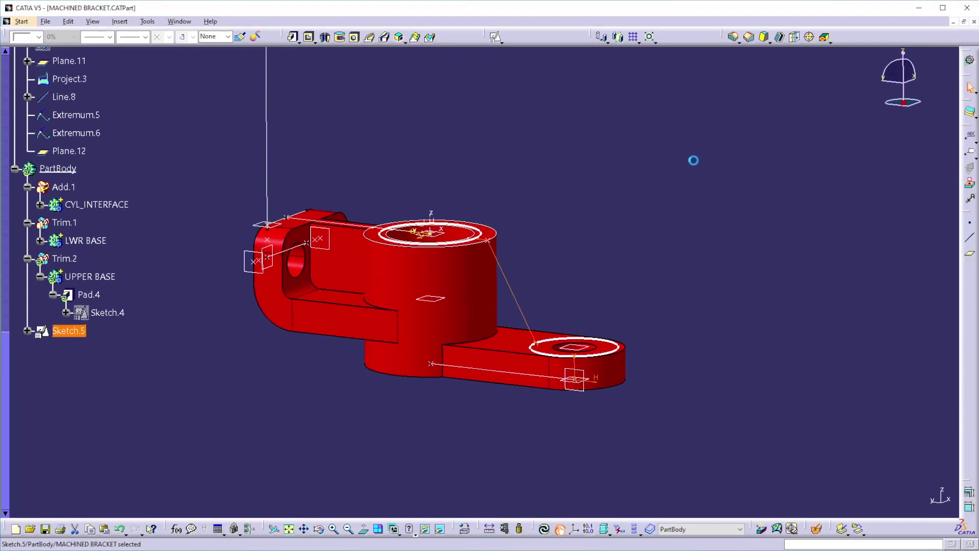
- Create a 10 mm thick stiffener from the rib sketch Sketch.5 and run a local update on the PartBody
{"action": "left_click", "coordinate": [592, 135]}
{"action": "left_click", "coordinate": [404, 43]}
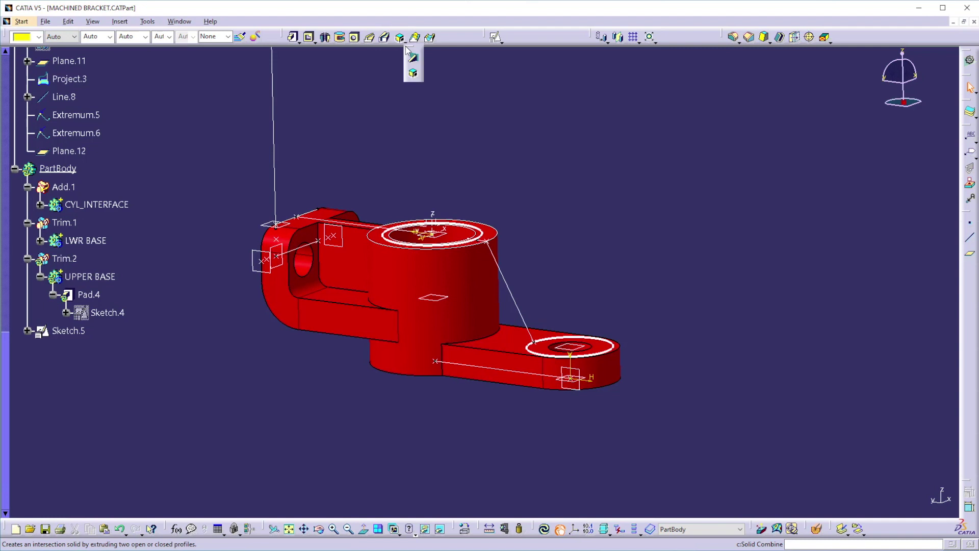
{"action": "left_click", "coordinate": [414, 61]}
{"action": "left_click", "coordinate": [500, 271]}
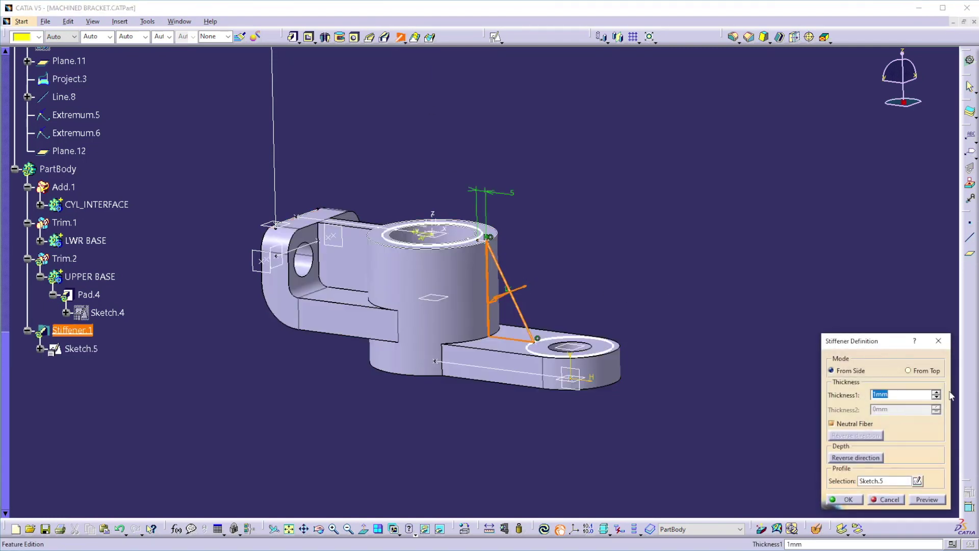
{"action": "type", "text": "10"}
{"action": "key", "text": "Return"}
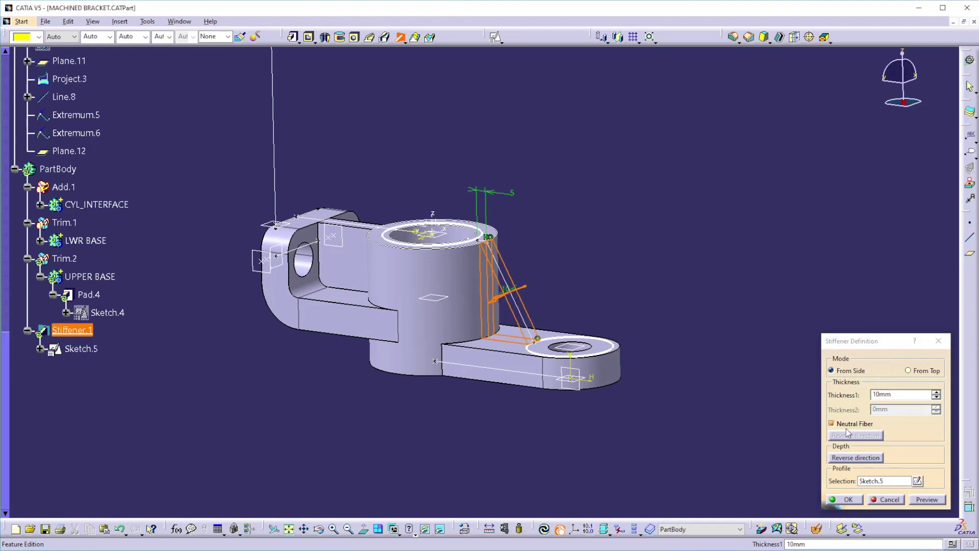
{"action": "left_click", "coordinate": [853, 499]}
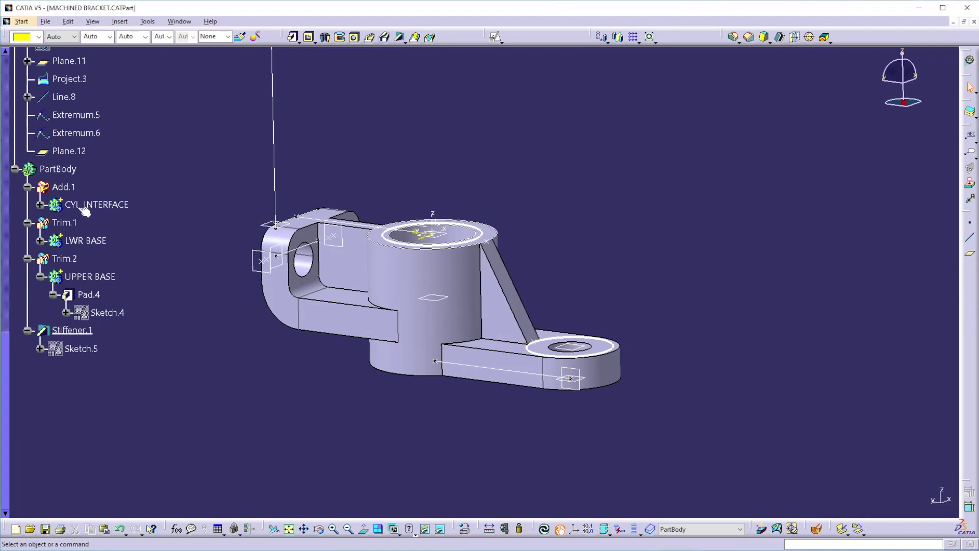
{"action": "right_click", "coordinate": [58, 168]}
{"action": "left_click", "coordinate": [75, 347]}
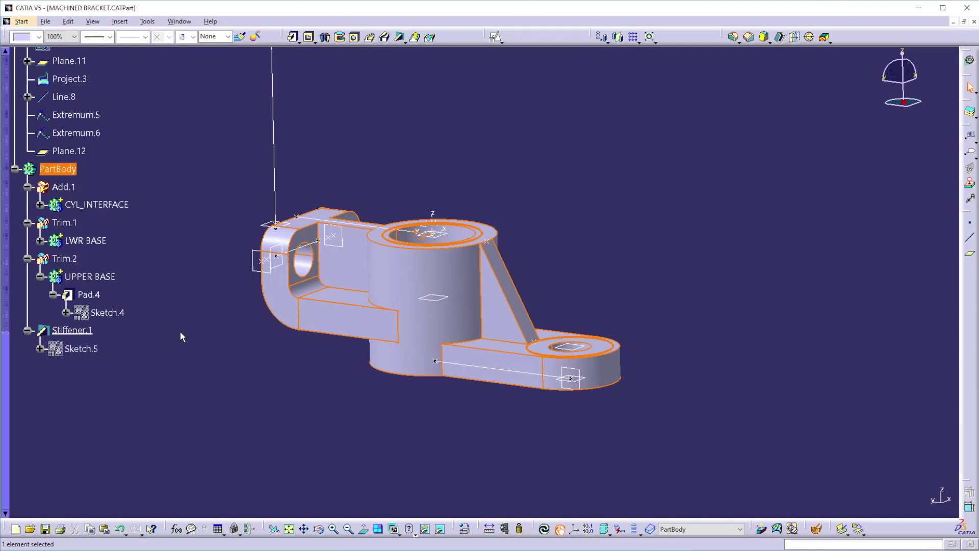
- Hide the construction circle around the mounting hole on the lower base's top face
{"action": "middle_click_drag", "start_coordinate": [180, 331], "coordinate": [391, 417]}
{"action": "middle_click_drag", "start_coordinate": [405, 252], "coordinate": [504, 385]}
{"action": "left_click", "coordinate": [502, 385]}
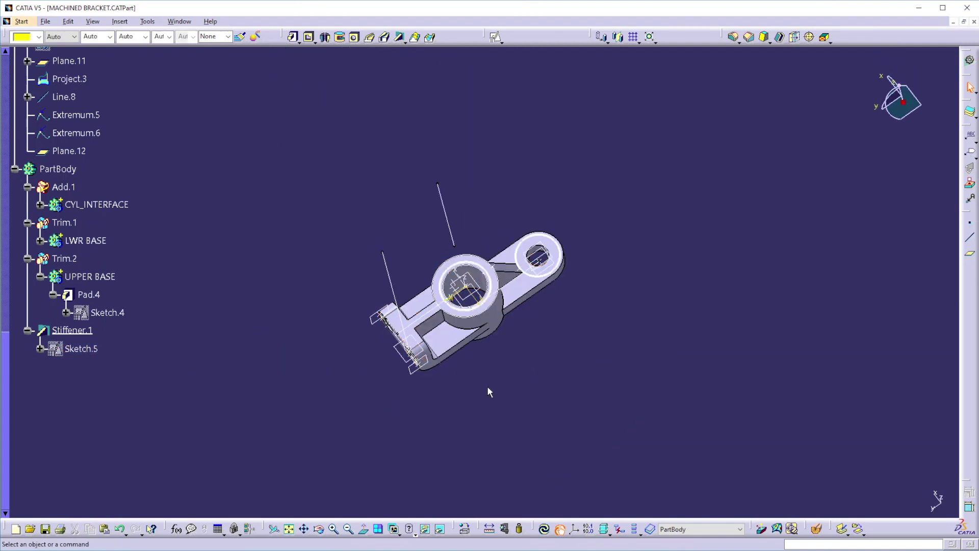
{"action": "right_click", "coordinate": [531, 271]}
{"action": "left_click", "coordinate": [559, 308]}
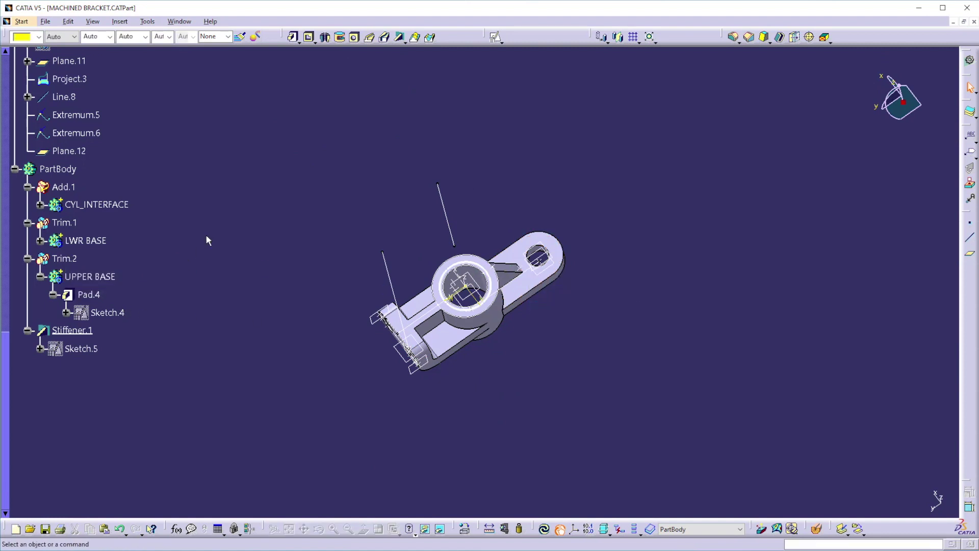
- Hide the BKT CONSTRUCTION elements from Plane.1 through Plane.12 and collapse that geometrical set in the tree
{"action": "scroll", "coordinate": [140, 209], "scroll_direction": "up", "scroll_amount": 3}
{"action": "left_click", "coordinate": [69, 290]}
{"action": "scroll", "coordinate": [200, 276], "scroll_direction": "up", "scroll_amount": 3}
{"action": "scroll", "coordinate": [121, 215], "scroll_direction": "up", "scroll_amount": 7}
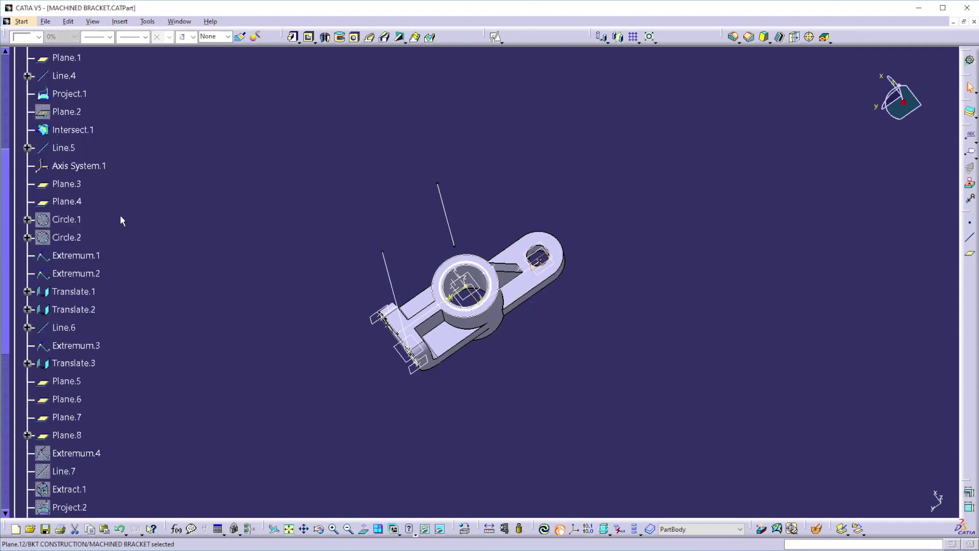
{"action": "left_click", "coordinate": [69, 200], "text": "shift"}
{"action": "right_click", "coordinate": [71, 201]}
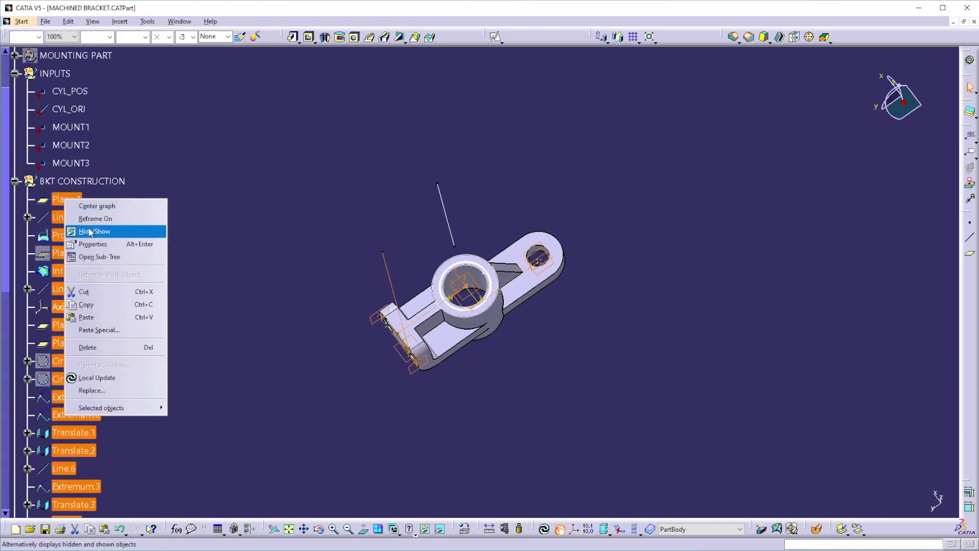
{"action": "left_click", "coordinate": [128, 228]}
{"action": "left_click", "coordinate": [15, 181]}
- Set the PartBody's fill color to blue
{"action": "left_click", "coordinate": [57, 199]}
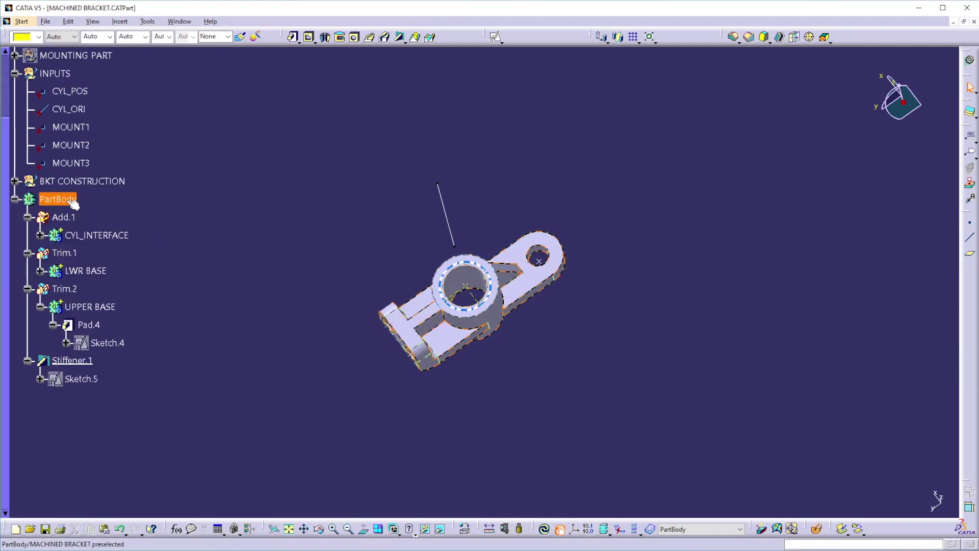
{"action": "left_click", "coordinate": [38, 37]}
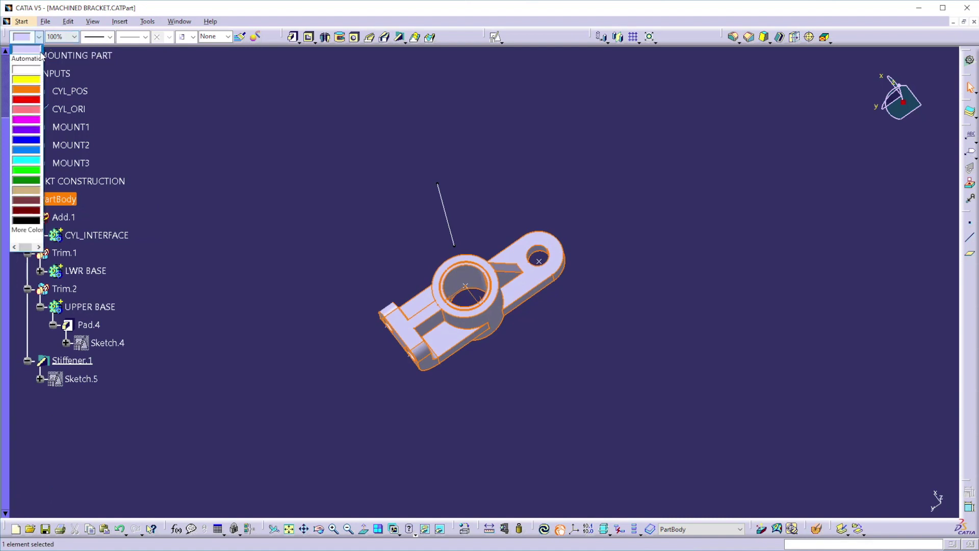
{"action": "left_click", "coordinate": [26, 150]}
{"action": "middle_click_drag", "start_coordinate": [524, 405], "coordinate": [371, 206]}
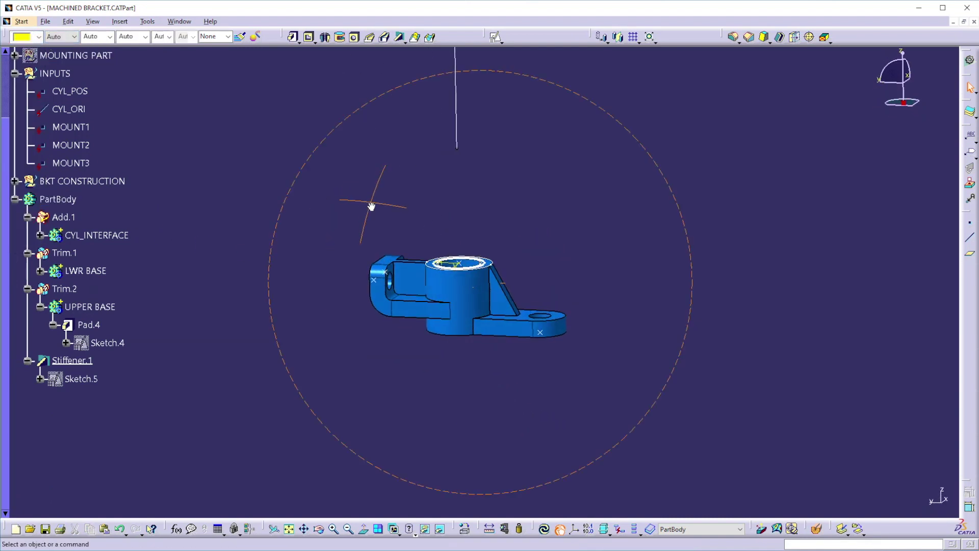
- Hide the two remaining construction circles on the cylinder's top face
{"action": "right_click", "coordinate": [447, 270]}
{"action": "left_click", "coordinate": [476, 303]}
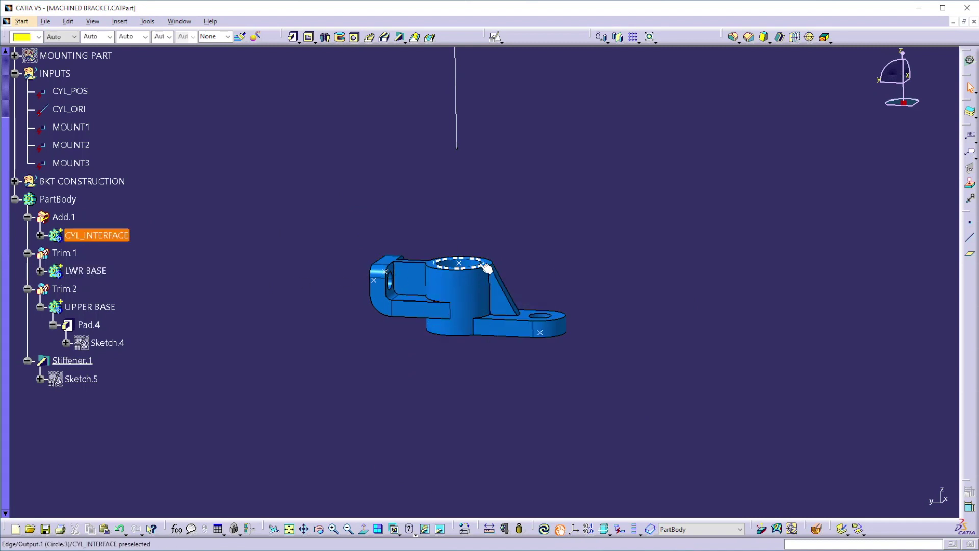
{"action": "right_click", "coordinate": [480, 264]}
{"action": "left_click", "coordinate": [510, 297]}
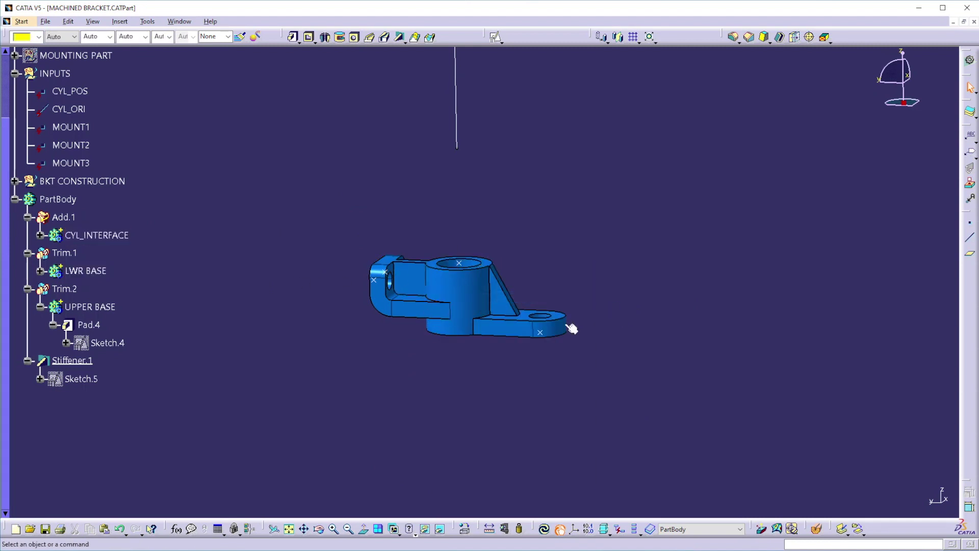
- Collapse the PartBody and INPUTS branches in the tree and update the whole MACHINED BRACKET part
{"action": "middle_click_drag", "start_coordinate": [559, 350], "coordinate": [437, 352]}
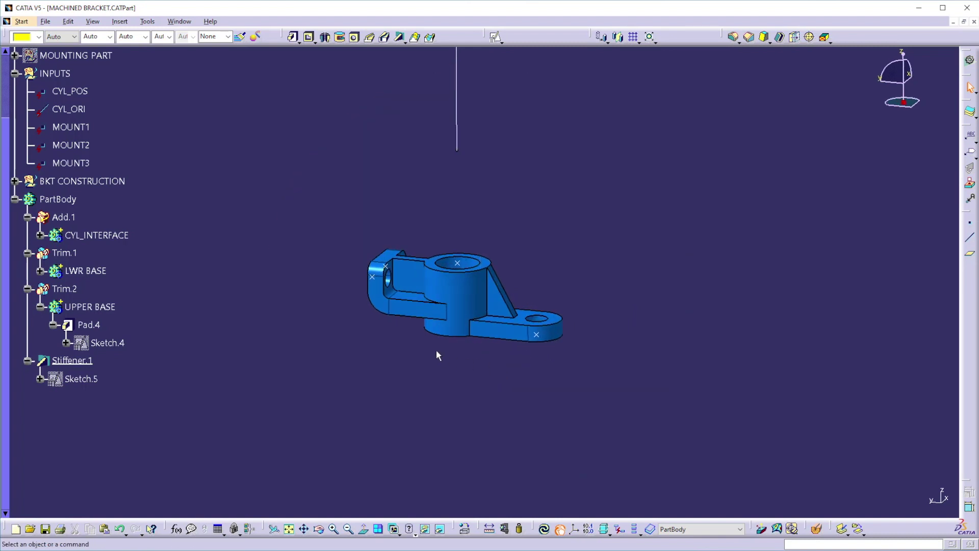
{"action": "left_click", "coordinate": [15, 199]}
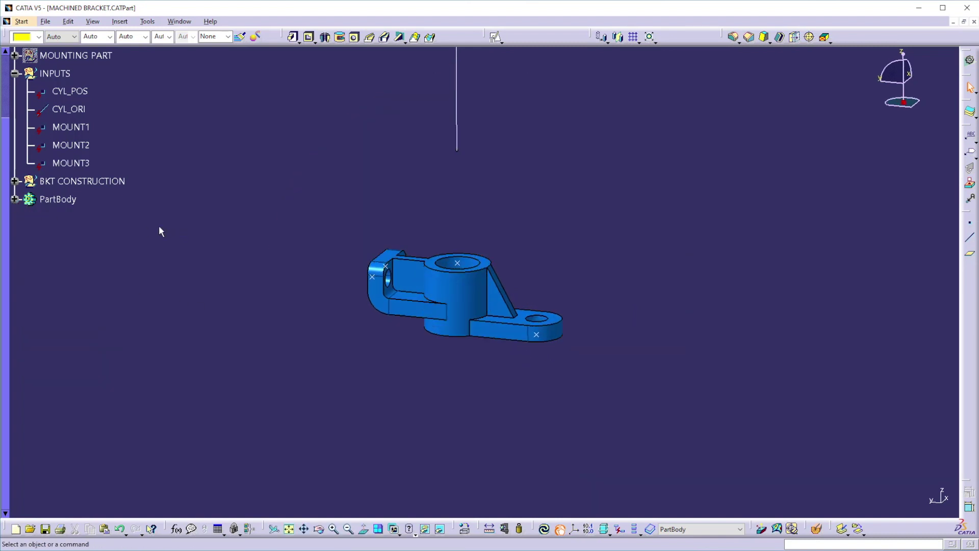
{"action": "scroll", "coordinate": [148, 222], "scroll_direction": "up", "scroll_amount": 3}
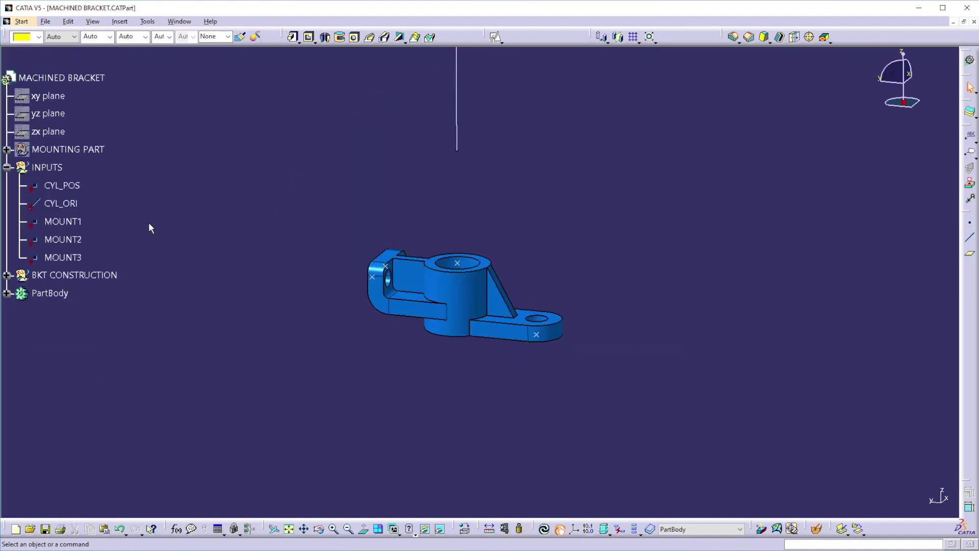
{"action": "left_click", "coordinate": [7, 167]}
{"action": "right_click", "coordinate": [54, 78]}
{"action": "left_click", "coordinate": [83, 259]}
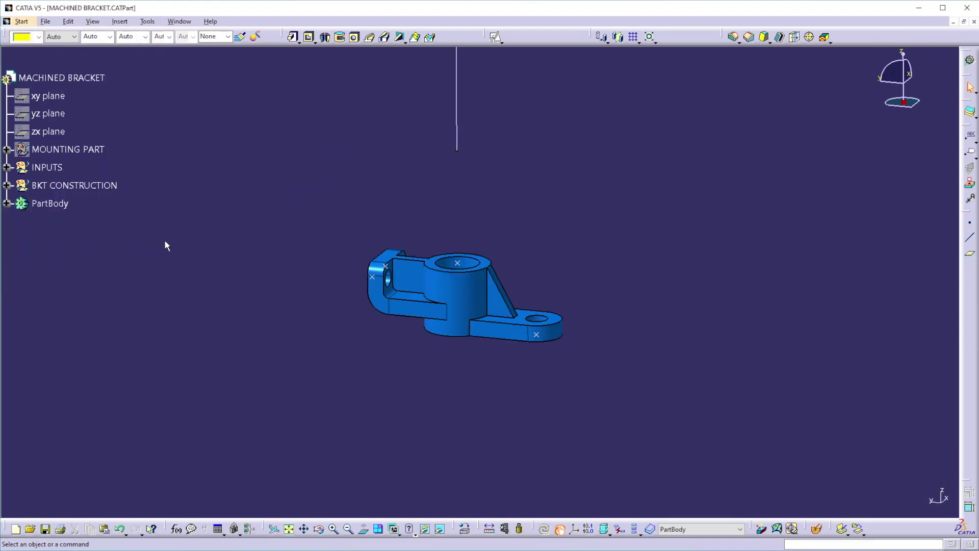
- Show the hidden MOUNTING PART geometrical set beside the bracket
{"action": "middle_click_drag", "start_coordinate": [426, 196], "coordinate": [436, 220]}
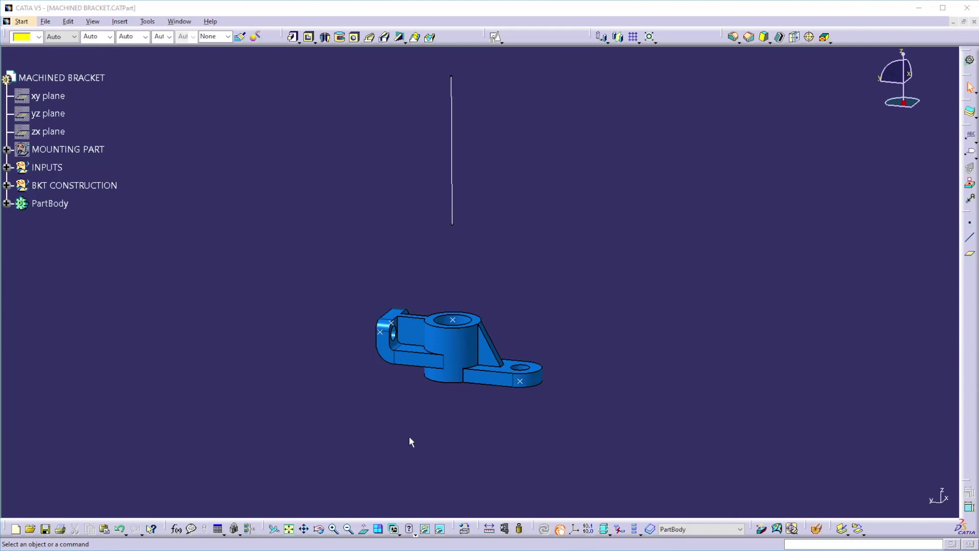
{"action": "right_click", "coordinate": [81, 151]}
{"action": "left_click", "coordinate": [113, 181]}
{"action": "middle_click_drag", "start_coordinate": [770, 306], "coordinate": [764, 354], "text": "ctrl"}
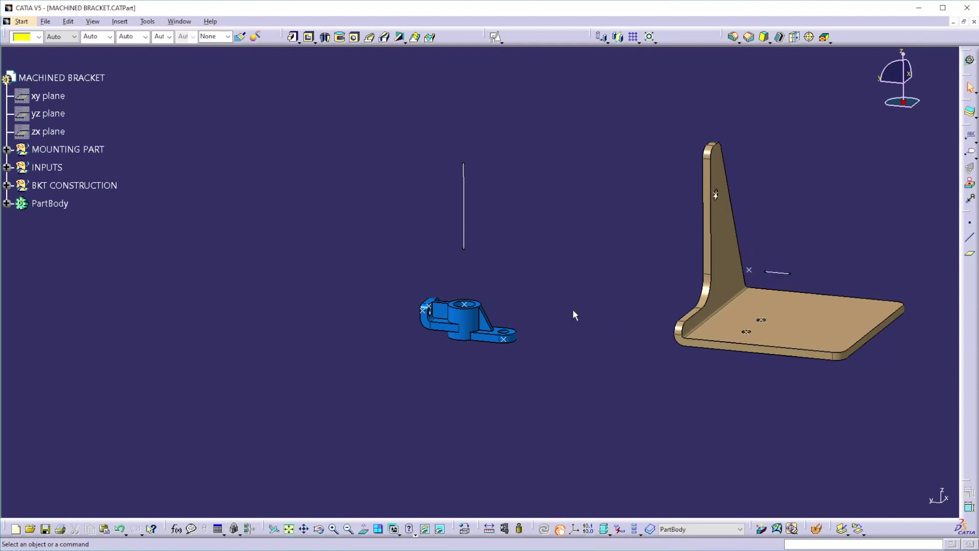
- Start a replacement of all five INPUTS elements, assigning MOUNTING PART Point.5 to CYL_POS and Line.2 to CYL_ORI
{"action": "left_click", "coordinate": [7, 167]}
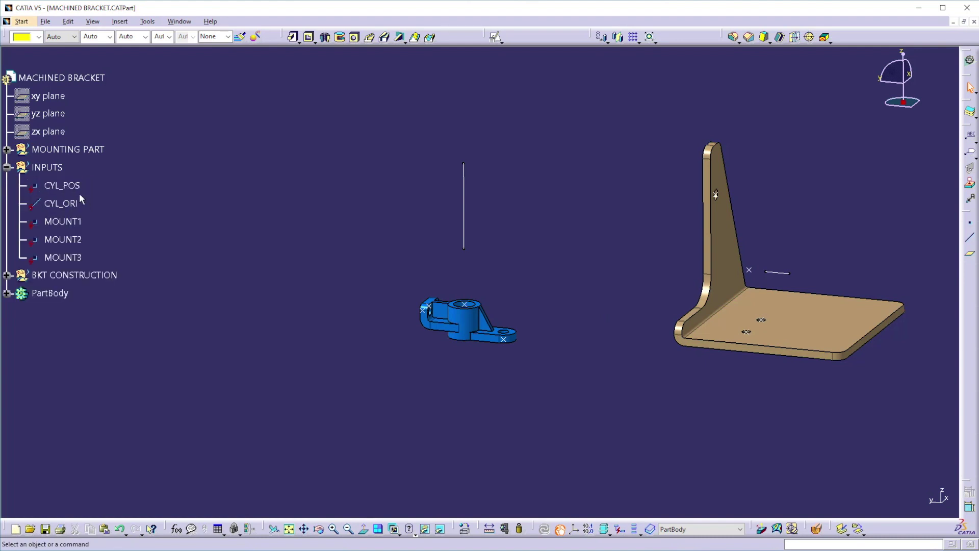
{"action": "left_click", "coordinate": [63, 186]}
{"action": "left_click", "coordinate": [67, 258], "text": "shift"}
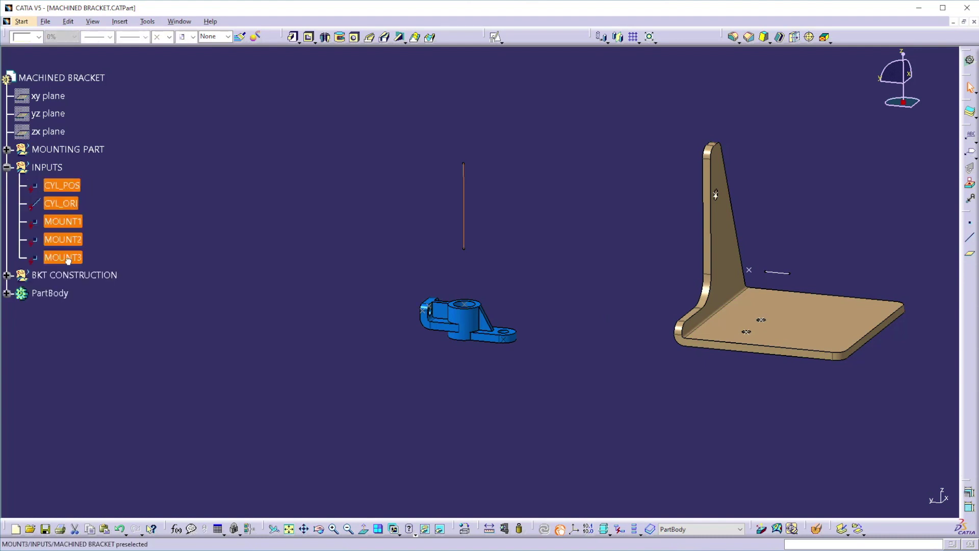
{"action": "right_click", "coordinate": [68, 260]}
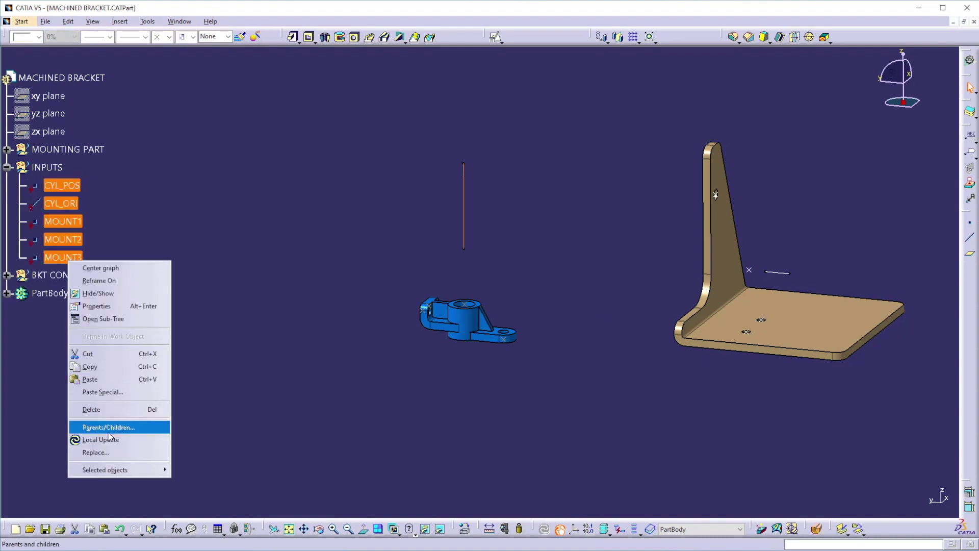
{"action": "left_click", "coordinate": [81, 452]}
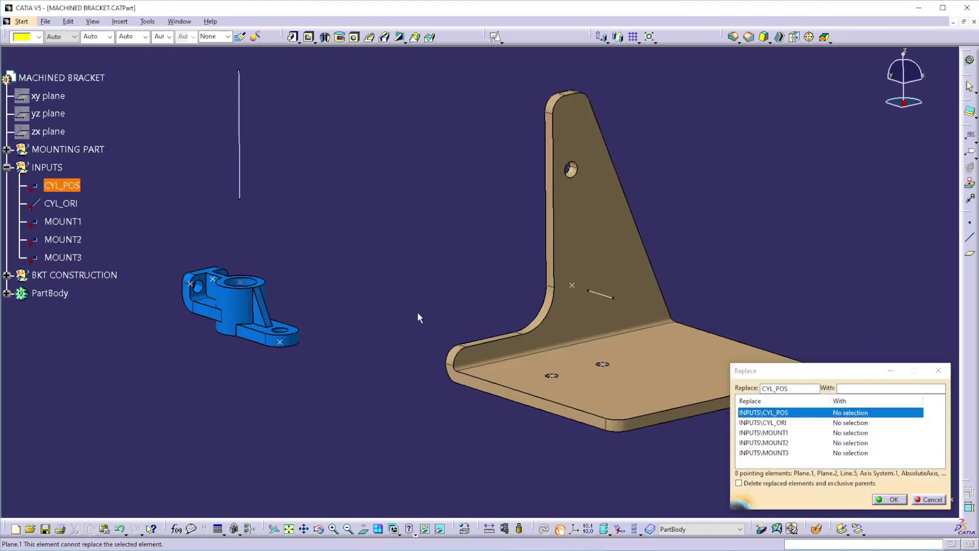
{"action": "left_click", "coordinate": [580, 289]}
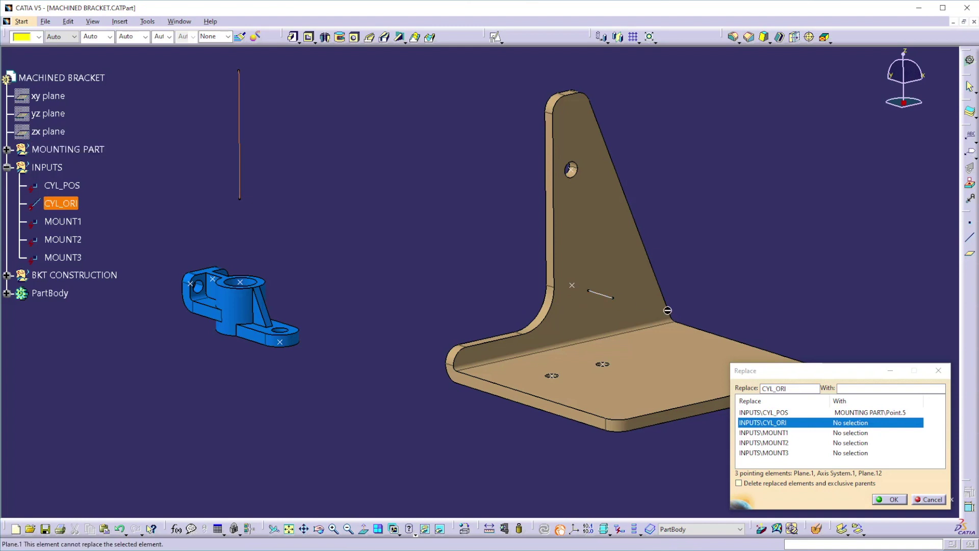
{"action": "left_click", "coordinate": [606, 295]}
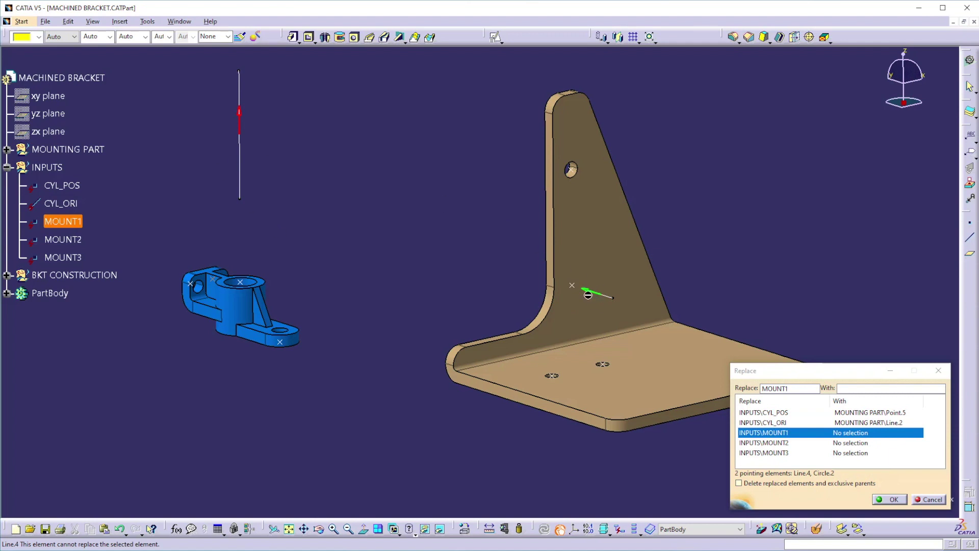
- Assign MOUNTING PART Point.6, Point.7 and Point.8 to MOUNT1, MOUNT2 and MOUNT3, and apply the replacement
{"action": "left_click", "coordinate": [551, 376]}
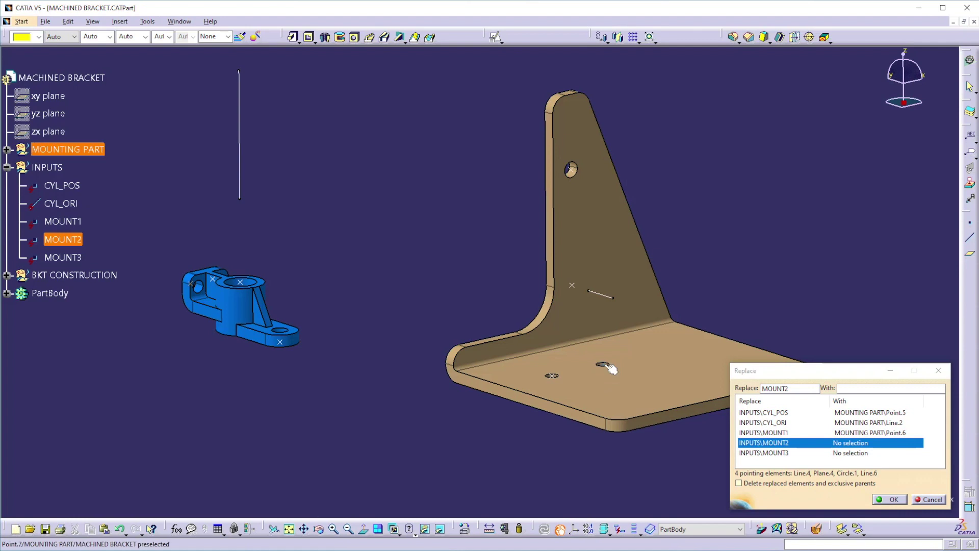
{"action": "left_click", "coordinate": [603, 364]}
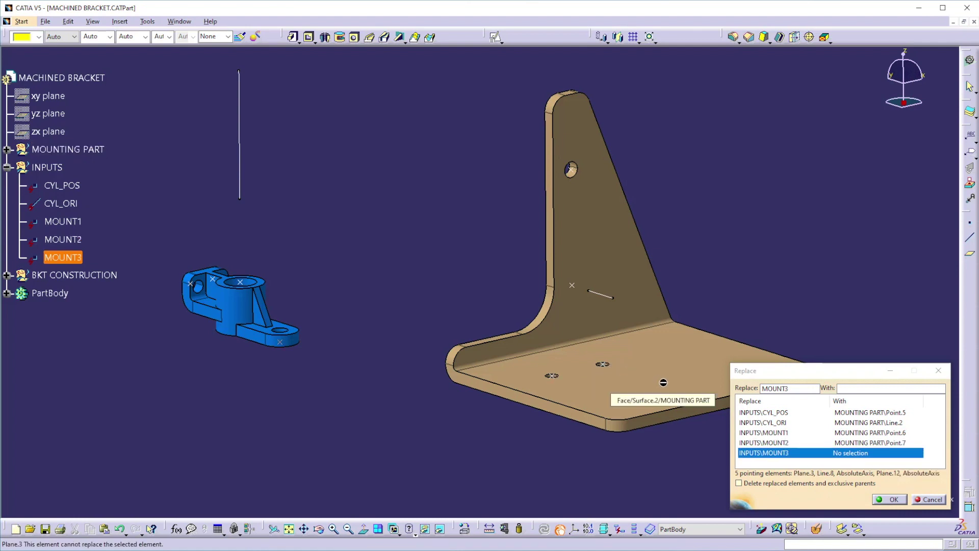
{"action": "left_click", "coordinate": [572, 169]}
{"action": "left_click", "coordinate": [894, 500]}
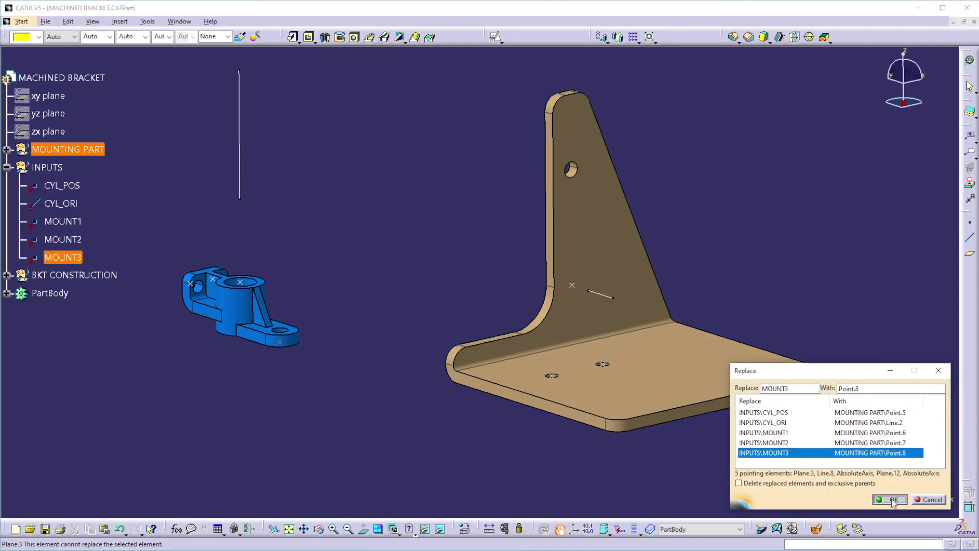
- Run a local update on the PartBody so the bracket rebuilds on the mounting part
{"action": "right_click", "coordinate": [64, 297]}
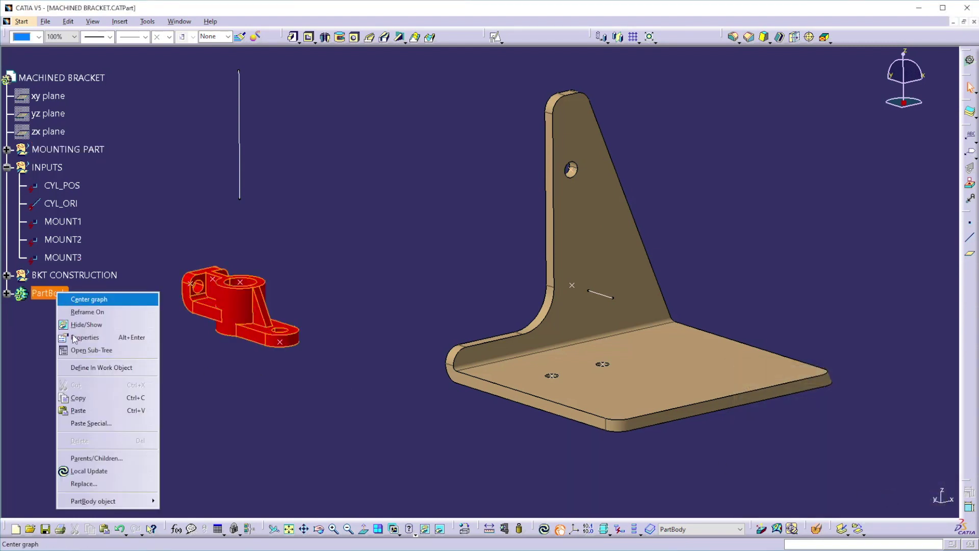
{"action": "left_click", "coordinate": [74, 469]}
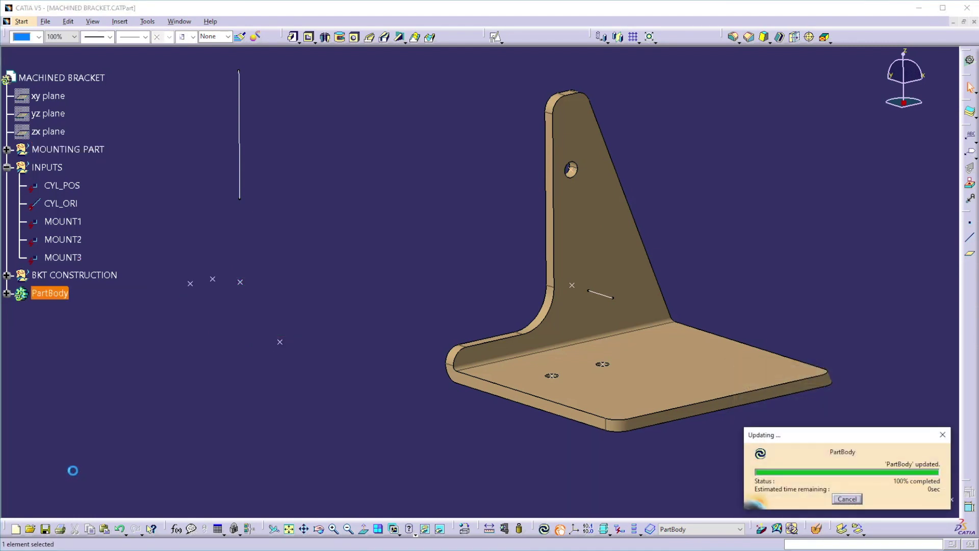
{"action": "middle_click_drag", "start_coordinate": [417, 395], "coordinate": [489, 407]}
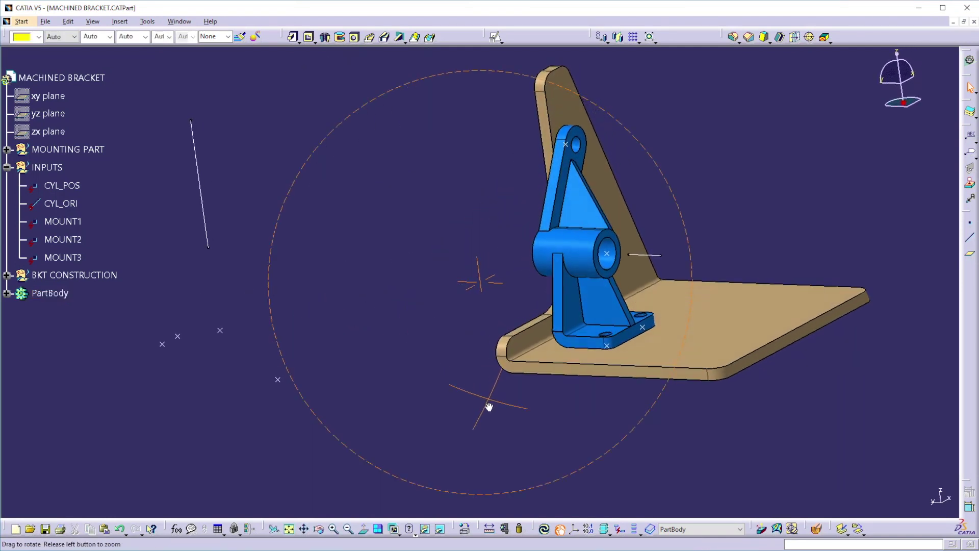
{"action": "middle_click_drag", "start_coordinate": [436, 311], "coordinate": [603, 404]}
- Change the type of the mounting part's Point.6 to Coordinates and apply the point definition
{"action": "double_click", "coordinate": [616, 373]}
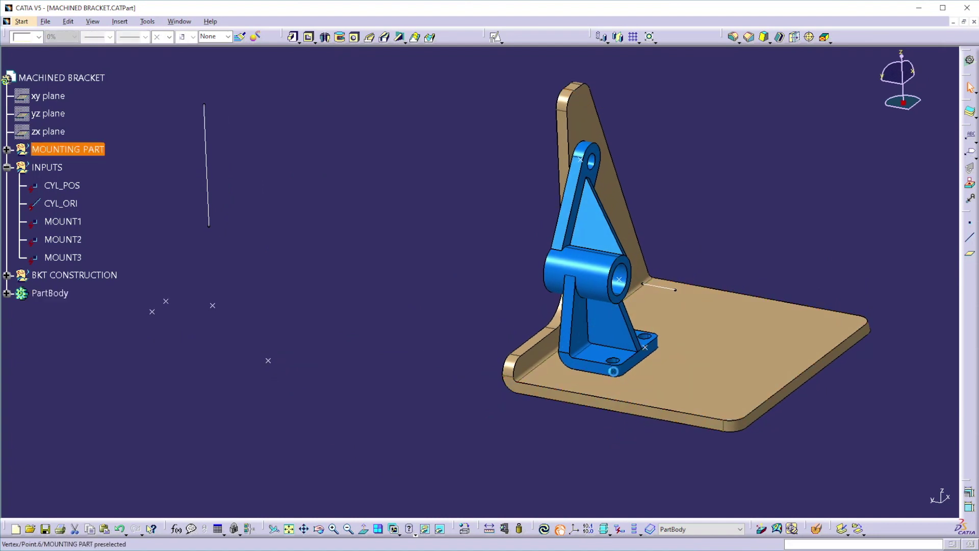
{"action": "left_click", "coordinate": [765, 345]}
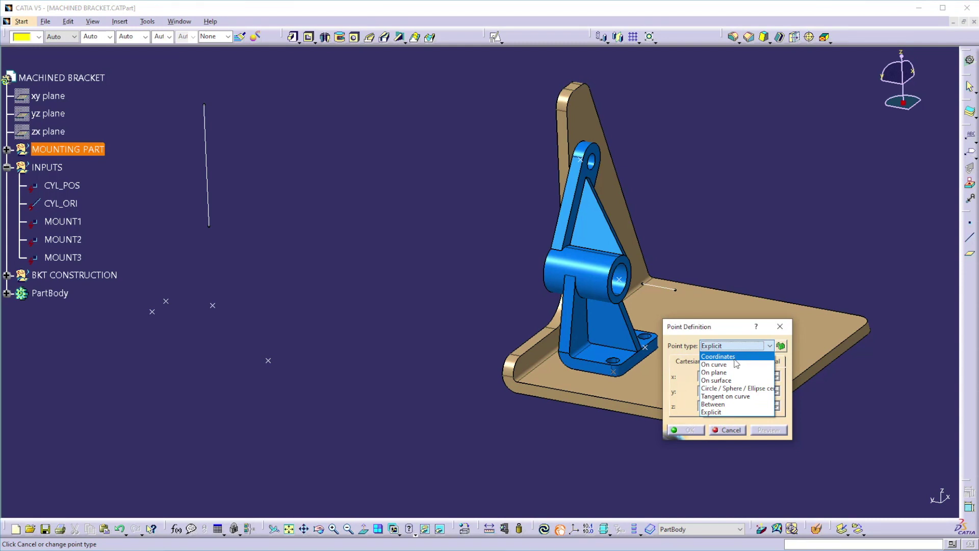
{"action": "left_click", "coordinate": [735, 358]}
{"action": "left_click", "coordinate": [688, 452]}
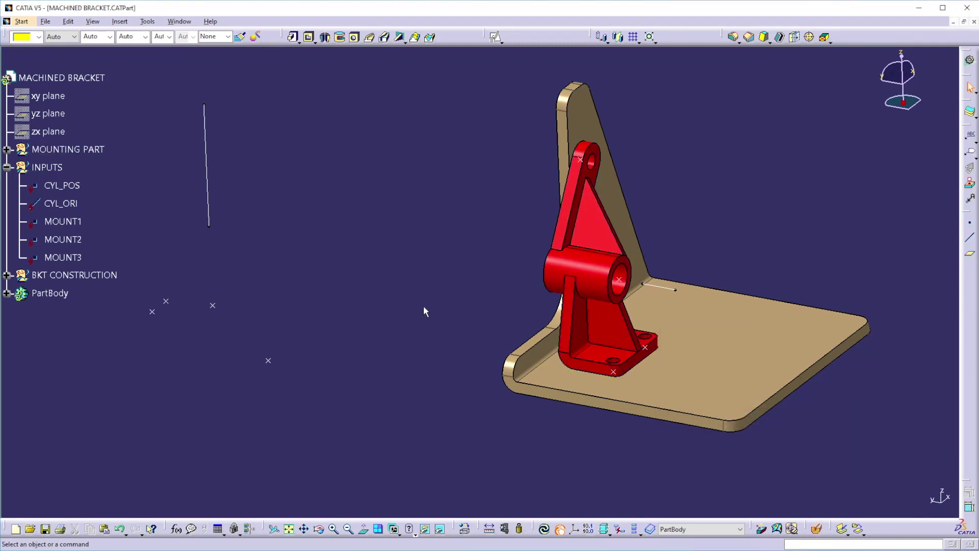
- Set the Y coordinate of the mounting part's Point.6 to -499 mm and run a local update on the PartBody
{"action": "double_click", "coordinate": [615, 372]}
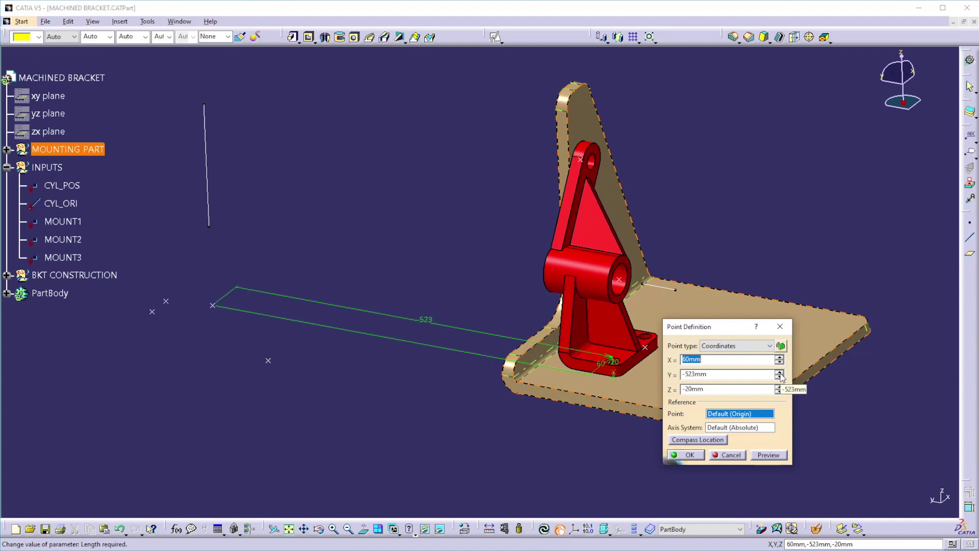
{"action": "left_click_drag", "start_coordinate": [781, 377], "coordinate": [782, 382]}
{"action": "left_click", "coordinate": [690, 455]}
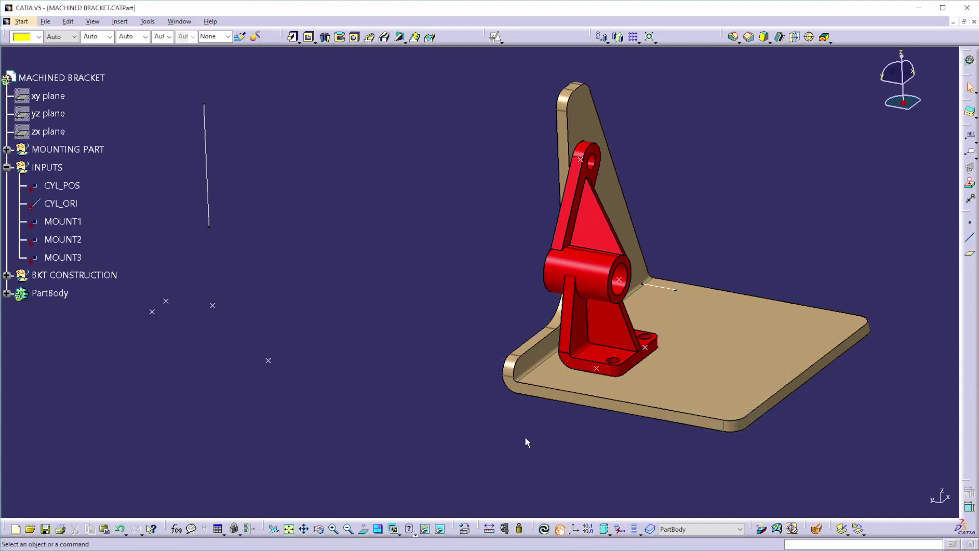
{"action": "right_click", "coordinate": [51, 300]}
{"action": "left_click", "coordinate": [77, 480]}
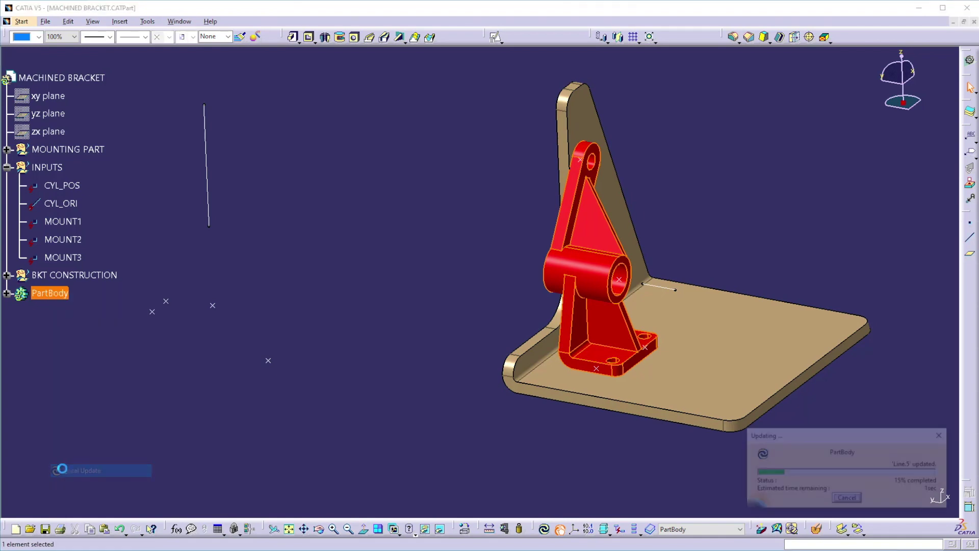
- Set the X coordinate of the mounting part's Point.6 to 6 mm and locally update the PartBody
{"action": "left_click", "coordinate": [646, 374]}
{"action": "middle_click_drag", "start_coordinate": [647, 374], "coordinate": [590, 389]}
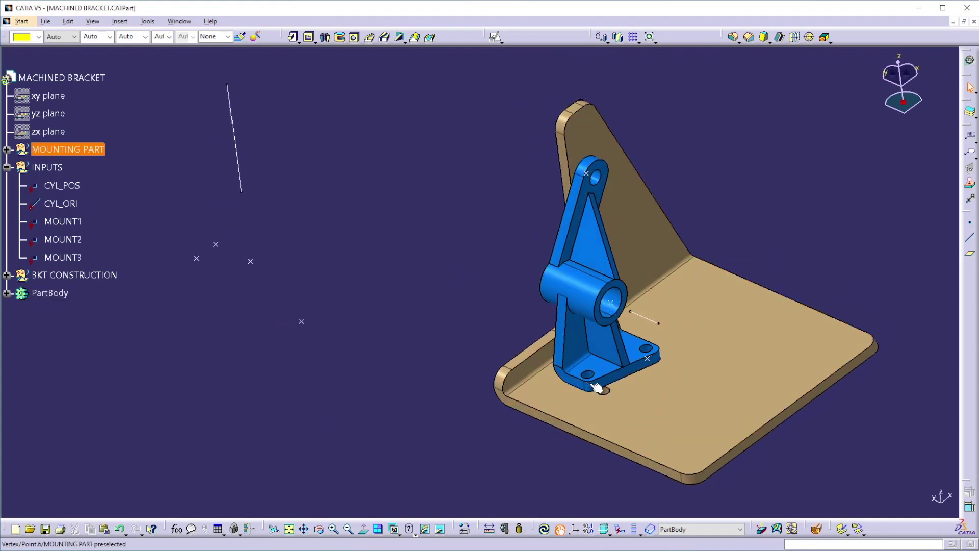
{"action": "double_click", "coordinate": [596, 387]}
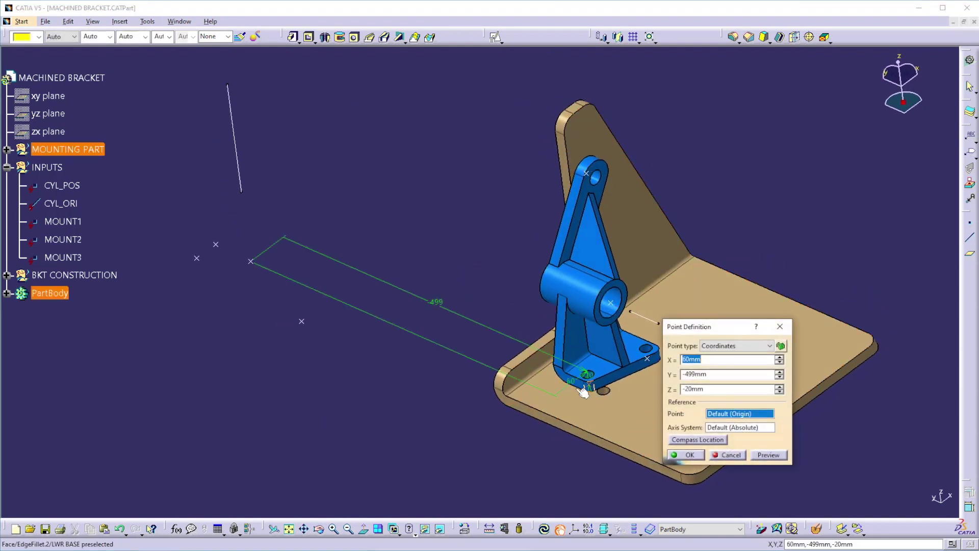
{"action": "left_click_drag", "start_coordinate": [779, 362], "coordinate": [780, 362]}
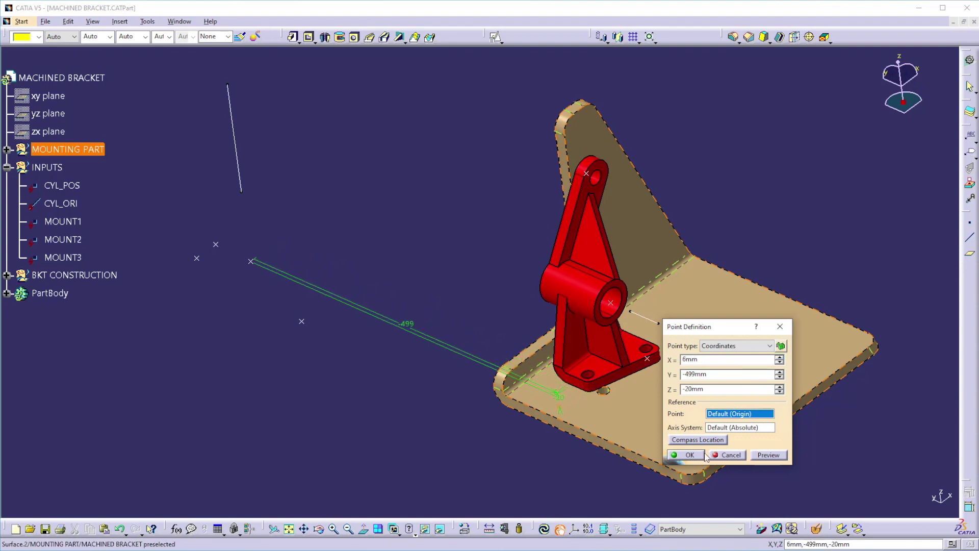
{"action": "left_click", "coordinate": [686, 455]}
{"action": "left_click", "coordinate": [46, 292]}
{"action": "right_click", "coordinate": [46, 293]}
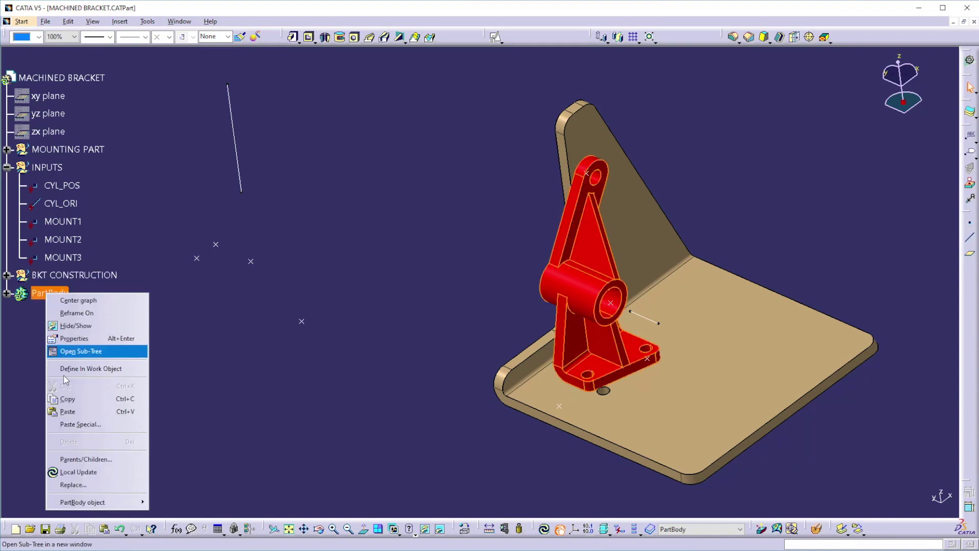
{"action": "left_click", "coordinate": [65, 469]}
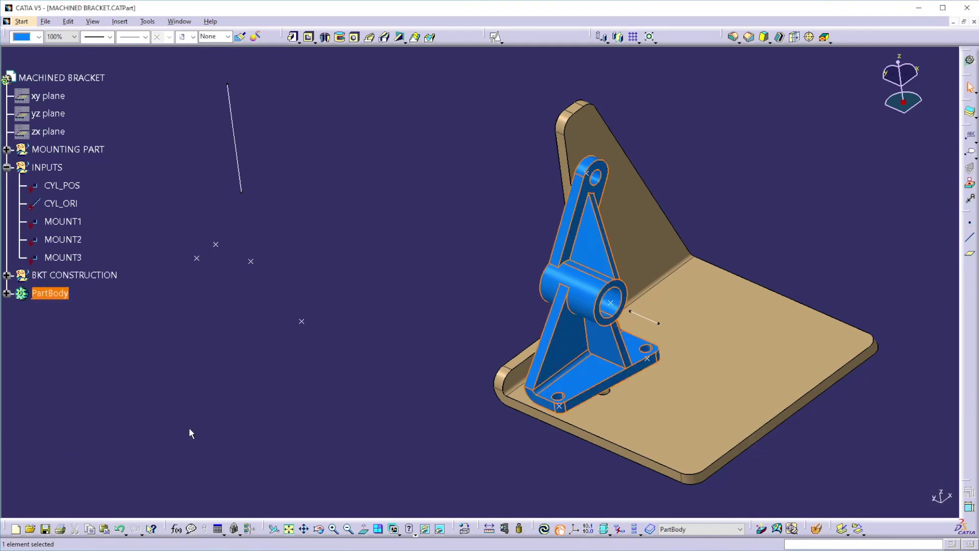
- Change the type of the mounting part's Point.8, at the bracket's upper hole, to Coordinates and apply the definition
{"action": "middle_click_drag", "start_coordinate": [192, 430], "coordinate": [389, 247]}
{"action": "left_click", "coordinate": [484, 184]}
{"action": "double_click", "coordinate": [529, 146]}
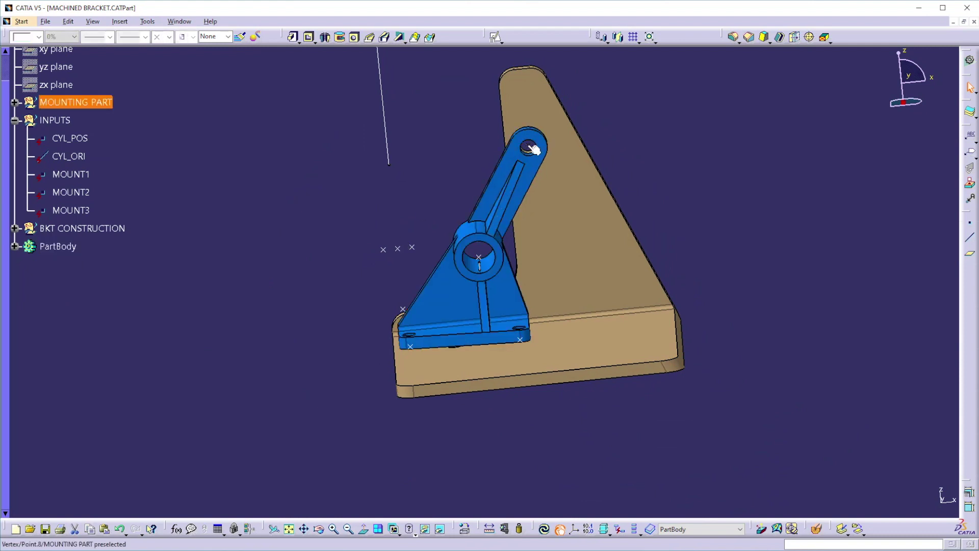
{"action": "left_click", "coordinate": [736, 351]}
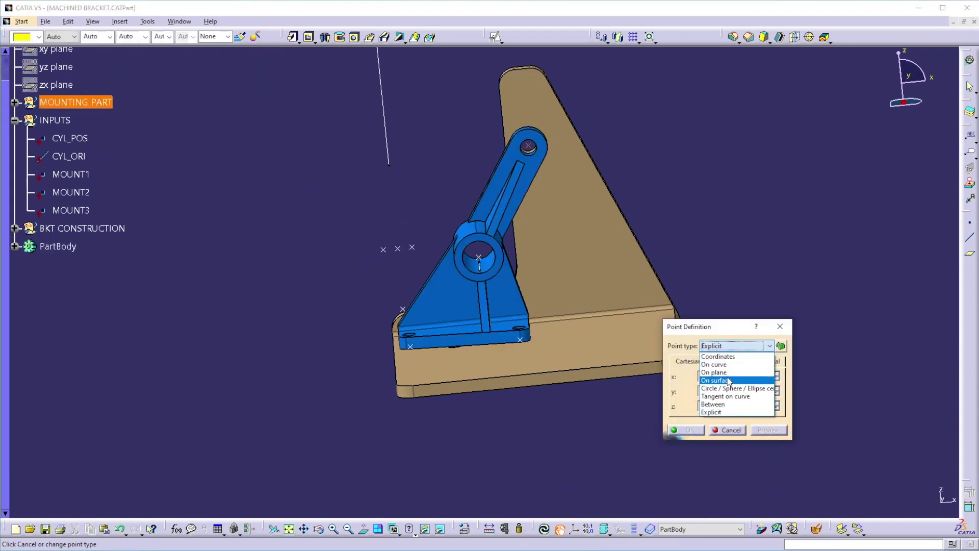
{"action": "left_click", "coordinate": [719, 356]}
{"action": "left_click", "coordinate": [698, 455]}
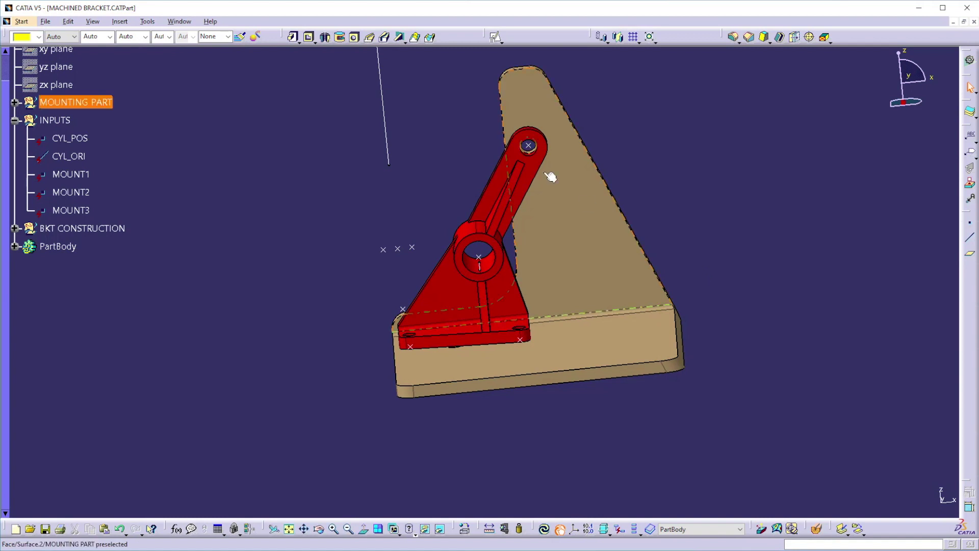
- Set the Z coordinate of the mounting part's Point.8 to 166 mm and run a local update on the PartBody
{"action": "double_click", "coordinate": [531, 147]}
{"action": "middle_click_drag", "start_coordinate": [494, 214], "coordinate": [566, 251]}
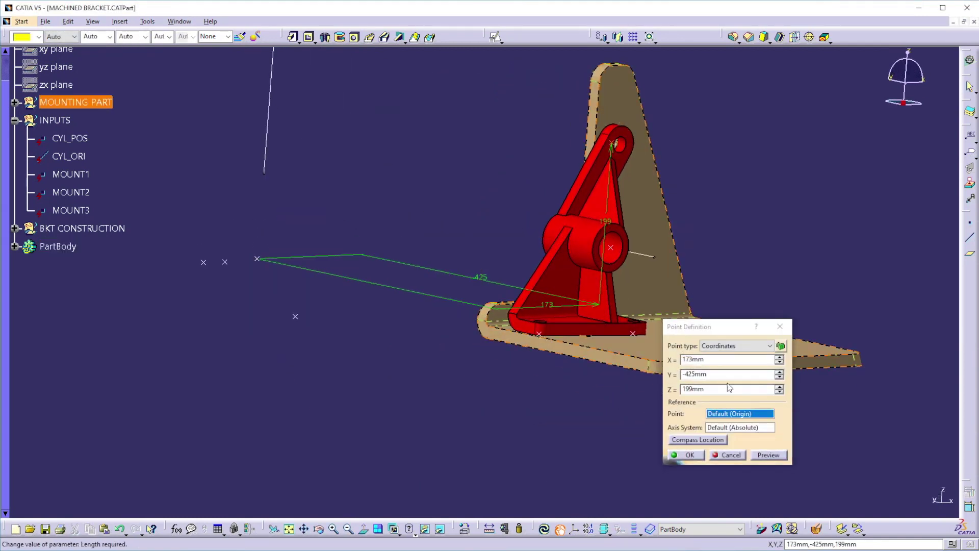
{"action": "left_click", "coordinate": [780, 392]}
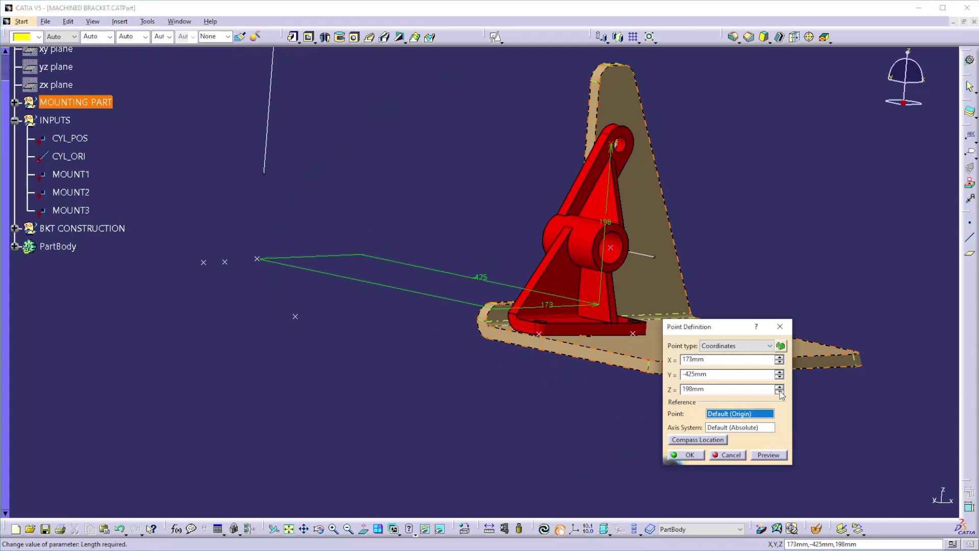
{"action": "left_click_drag", "start_coordinate": [780, 392], "coordinate": [779, 392]}
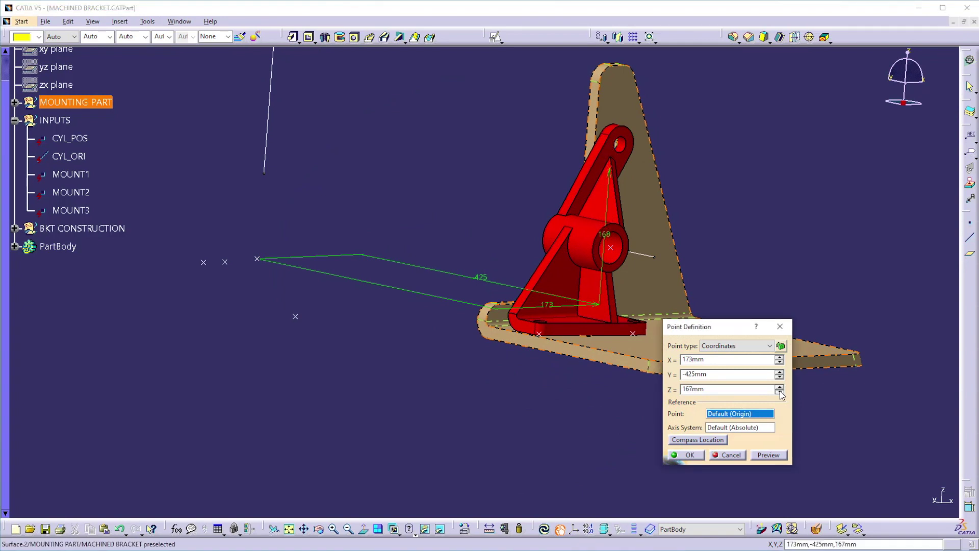
{"action": "left_click", "coordinate": [690, 455]}
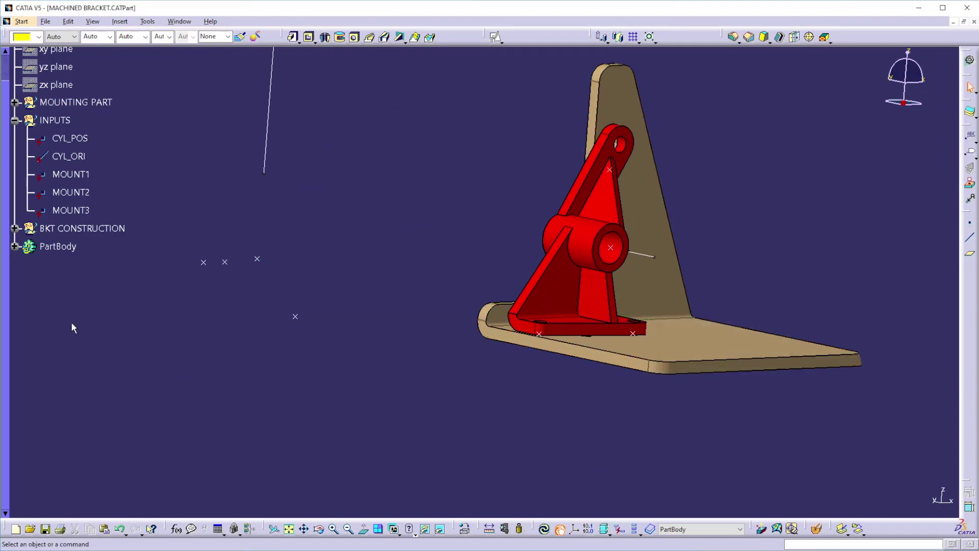
{"action": "right_click", "coordinate": [58, 246]}
{"action": "left_click", "coordinate": [71, 426]}
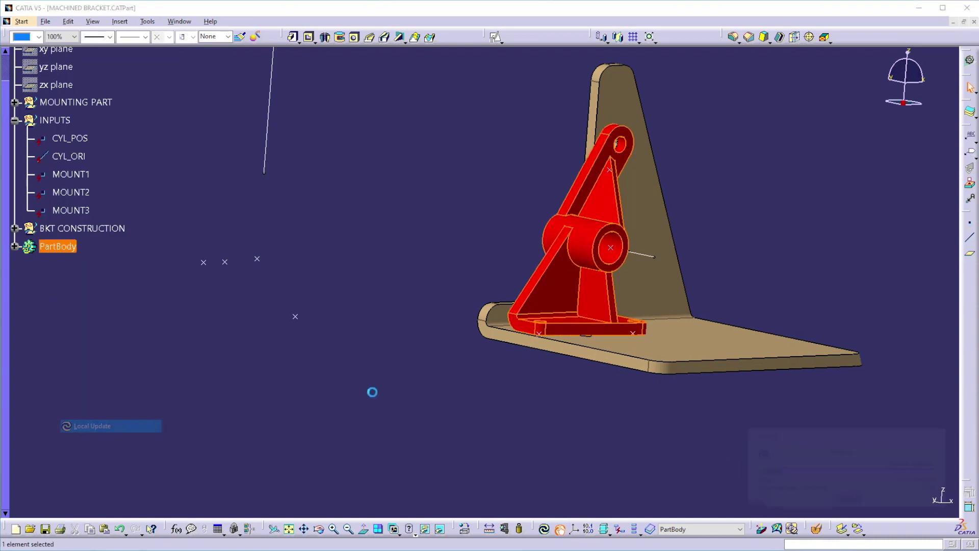
- Set the Y coordinate of the mounting part's Point.8 to -455 mm and locally update the PartBody
{"action": "middle_click_drag", "start_coordinate": [541, 353], "coordinate": [400, 329]}
{"action": "middle_click_drag", "start_coordinate": [377, 250], "coordinate": [522, 320]}
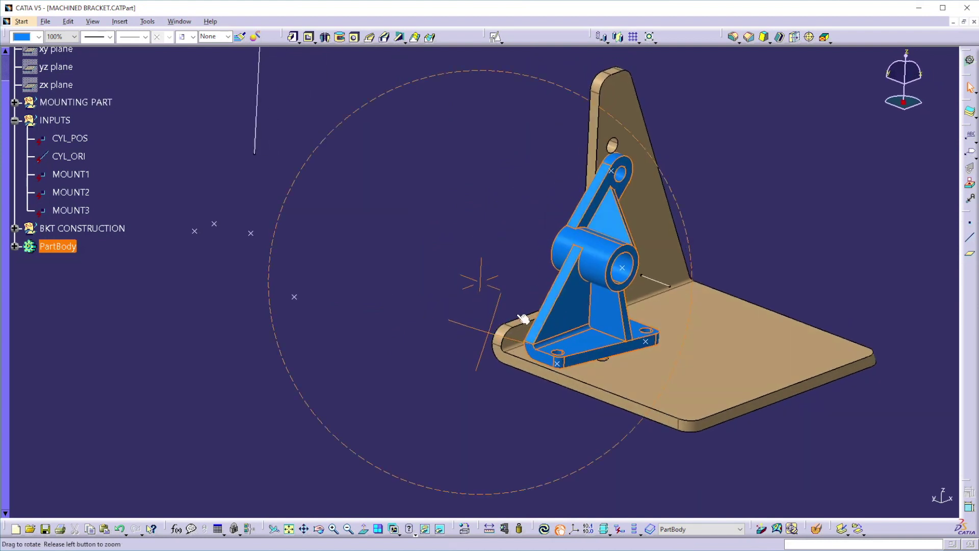
{"action": "double_click", "coordinate": [617, 173]}
{"action": "middle_click_drag", "start_coordinate": [471, 256], "coordinate": [577, 234]}
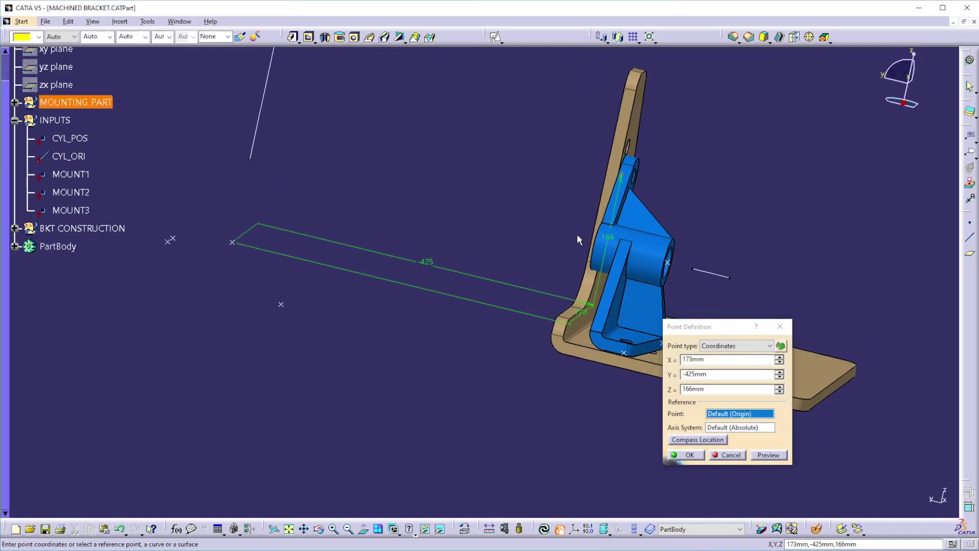
{"action": "left_click", "coordinate": [779, 378]}
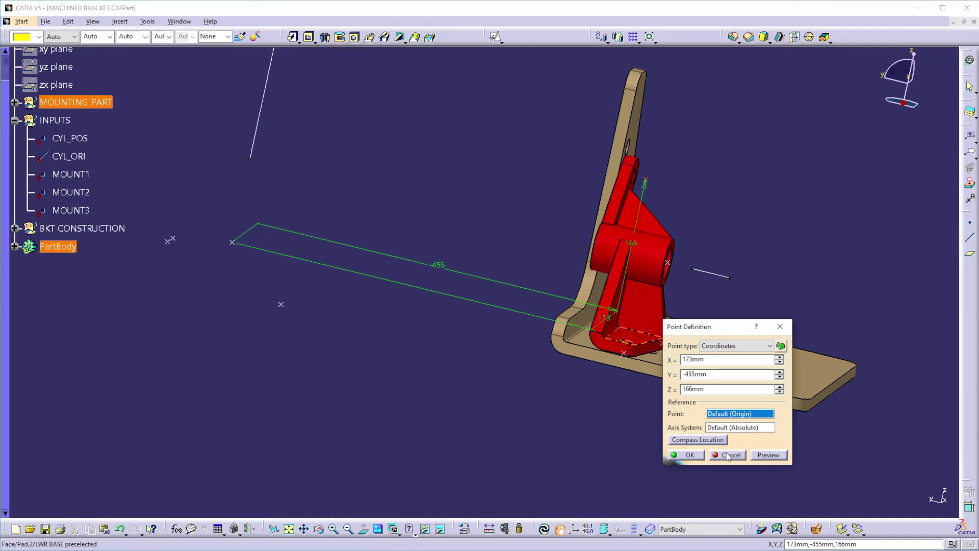
{"action": "left_click", "coordinate": [689, 455]}
{"action": "right_click", "coordinate": [49, 246]}
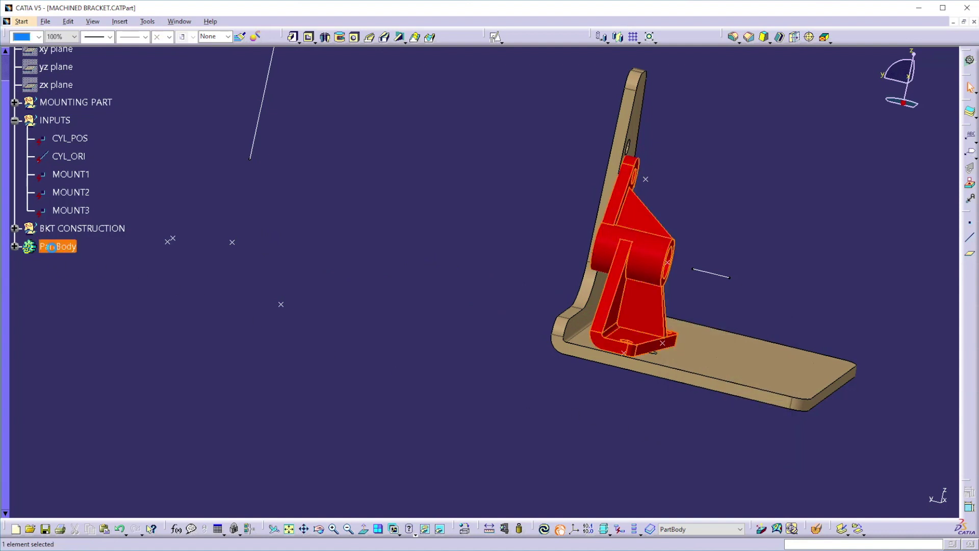
{"action": "left_click", "coordinate": [81, 427]}
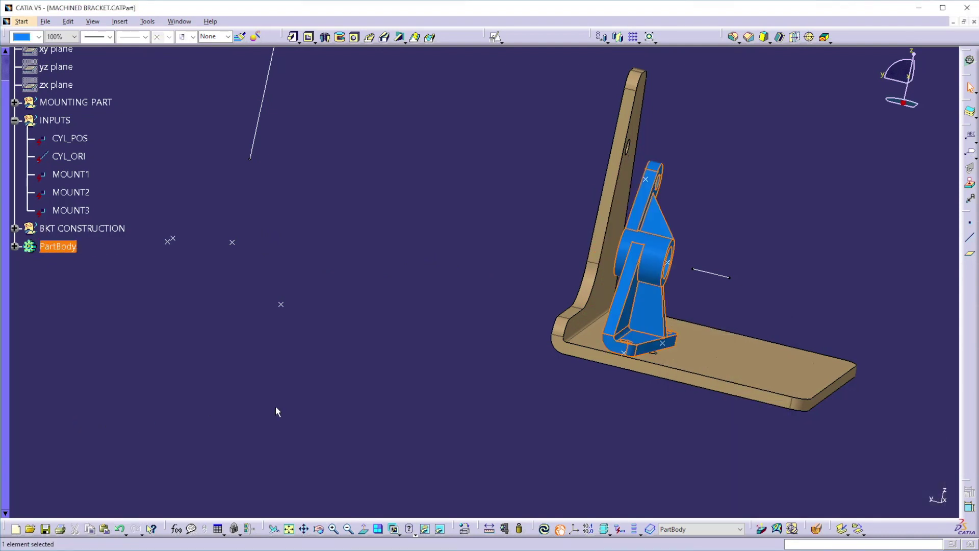
{"action": "middle_click_drag", "start_coordinate": [497, 329], "coordinate": [706, 119]}
{"action": "middle_click_drag", "start_coordinate": [470, 276], "coordinate": [579, 222]}
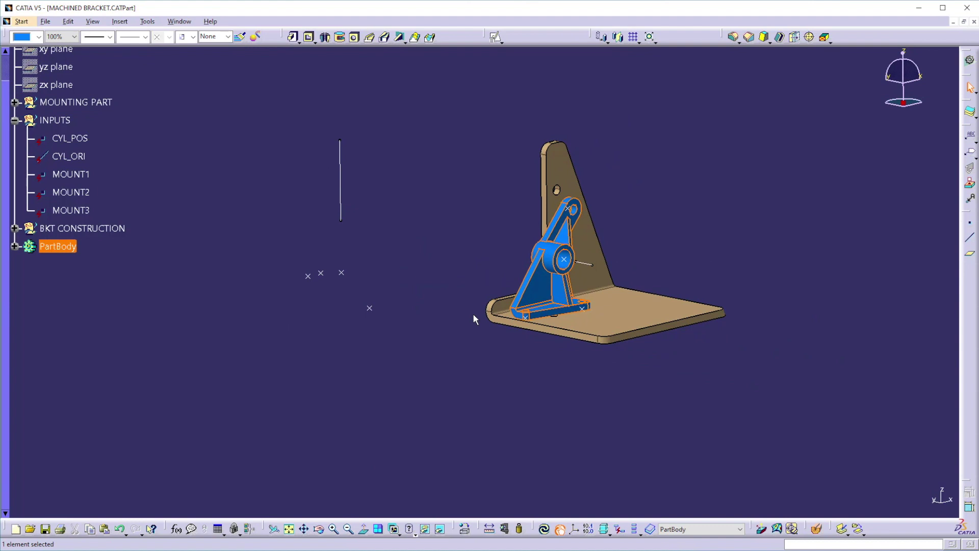
{"action": "middle_click_drag", "start_coordinate": [427, 335], "coordinate": [378, 294]}
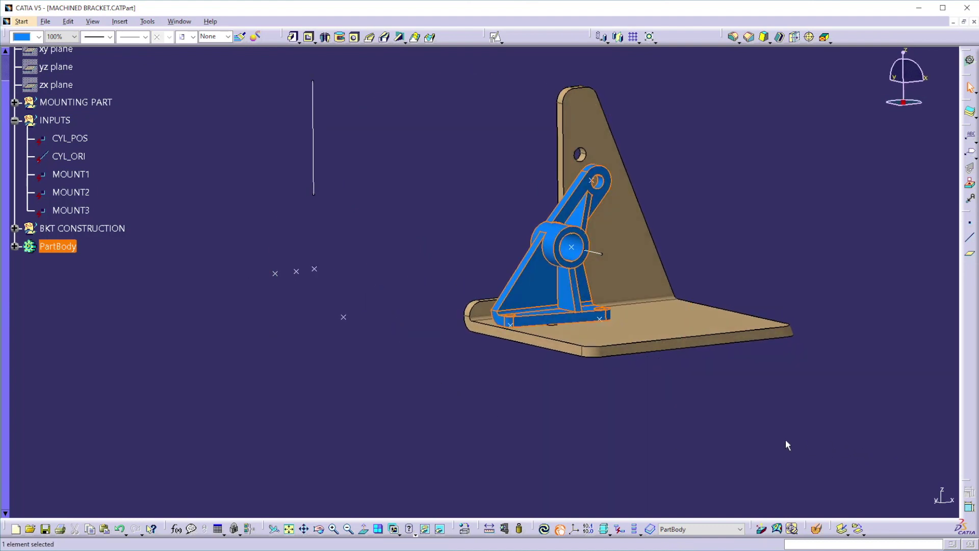